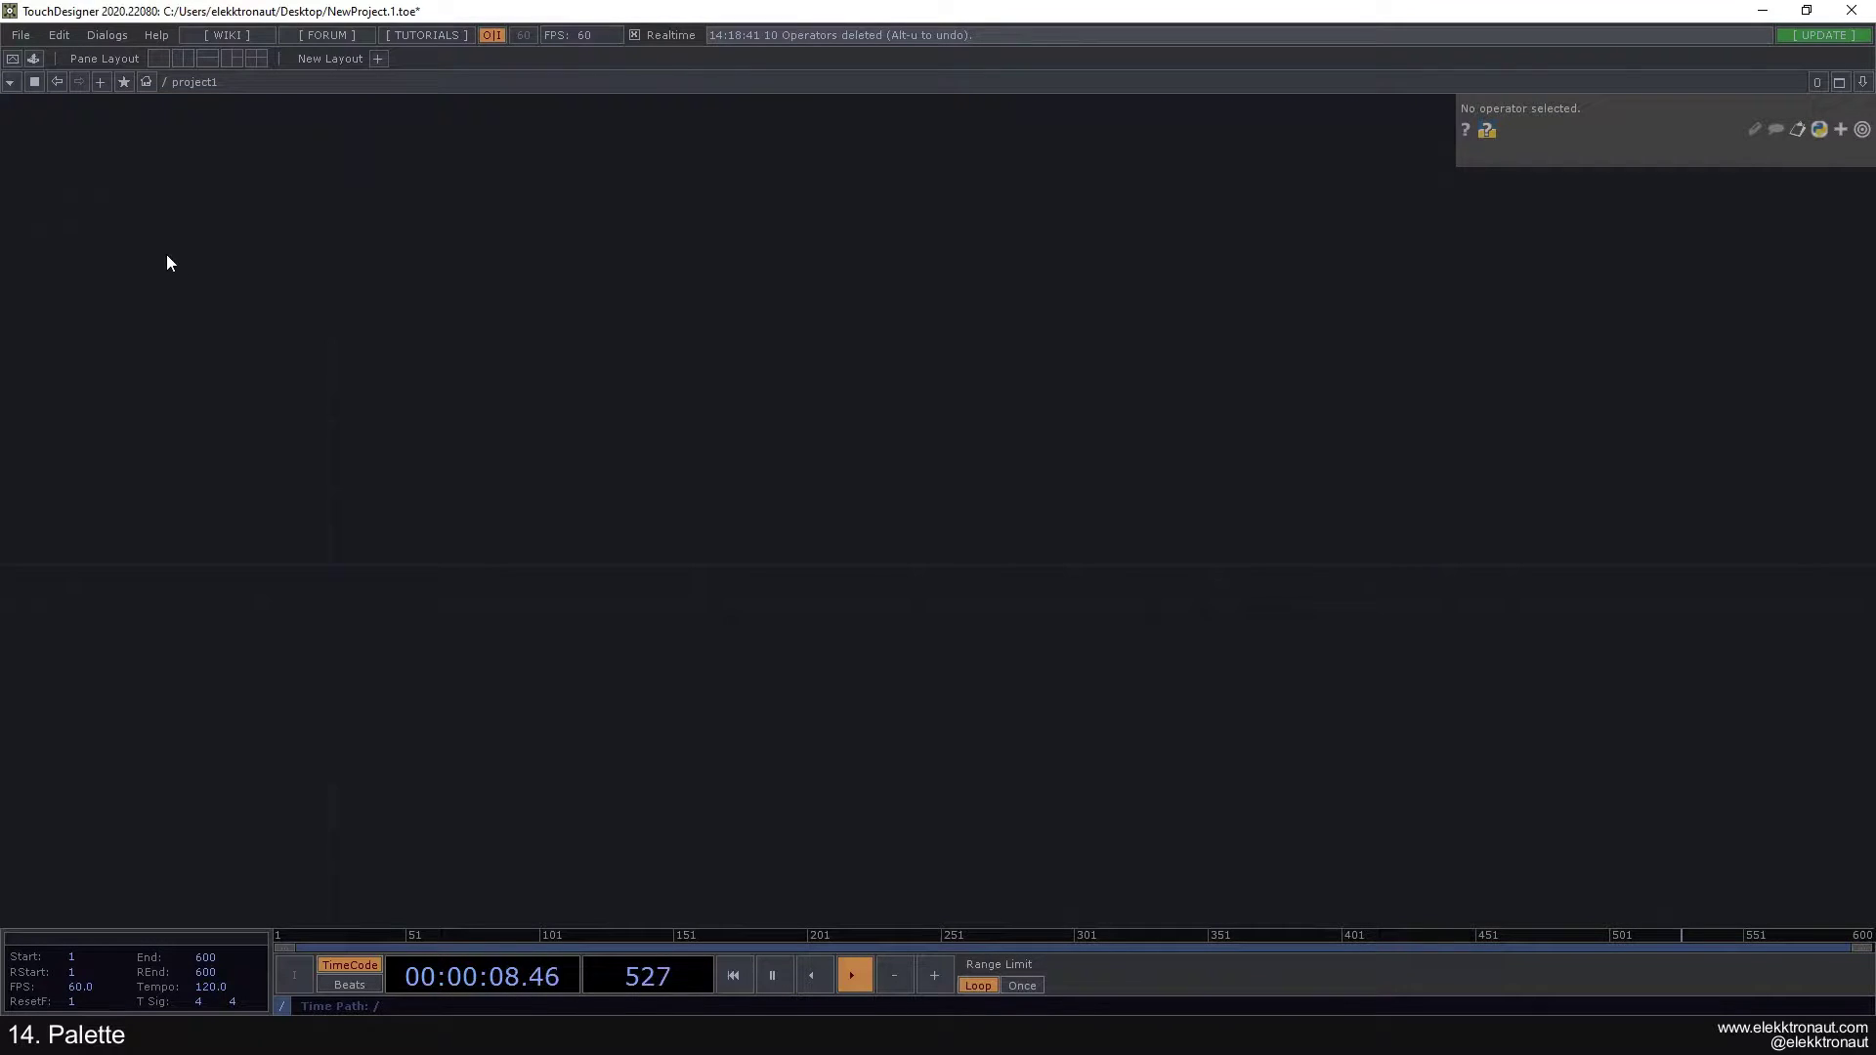
Step: Open the Palette browser beside the empty project1 network
left_click(34, 61)
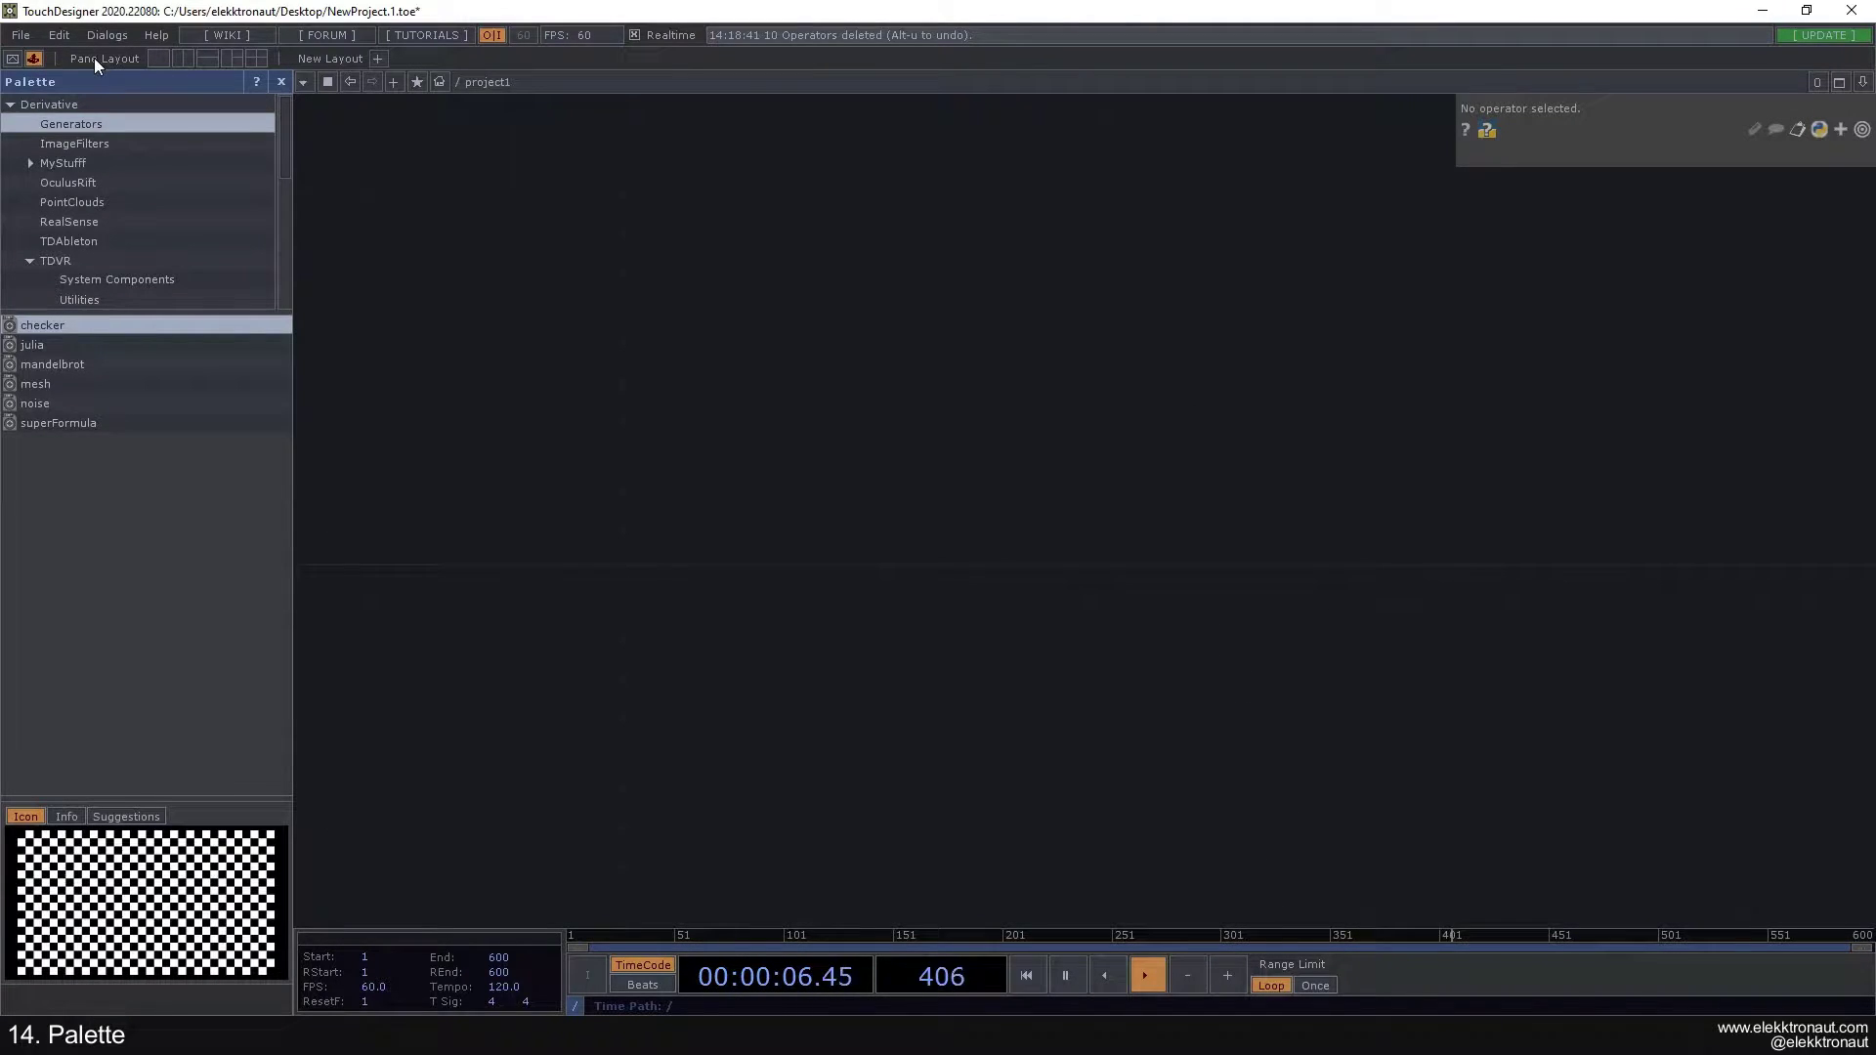
left_click(35, 59)
left_click(36, 59)
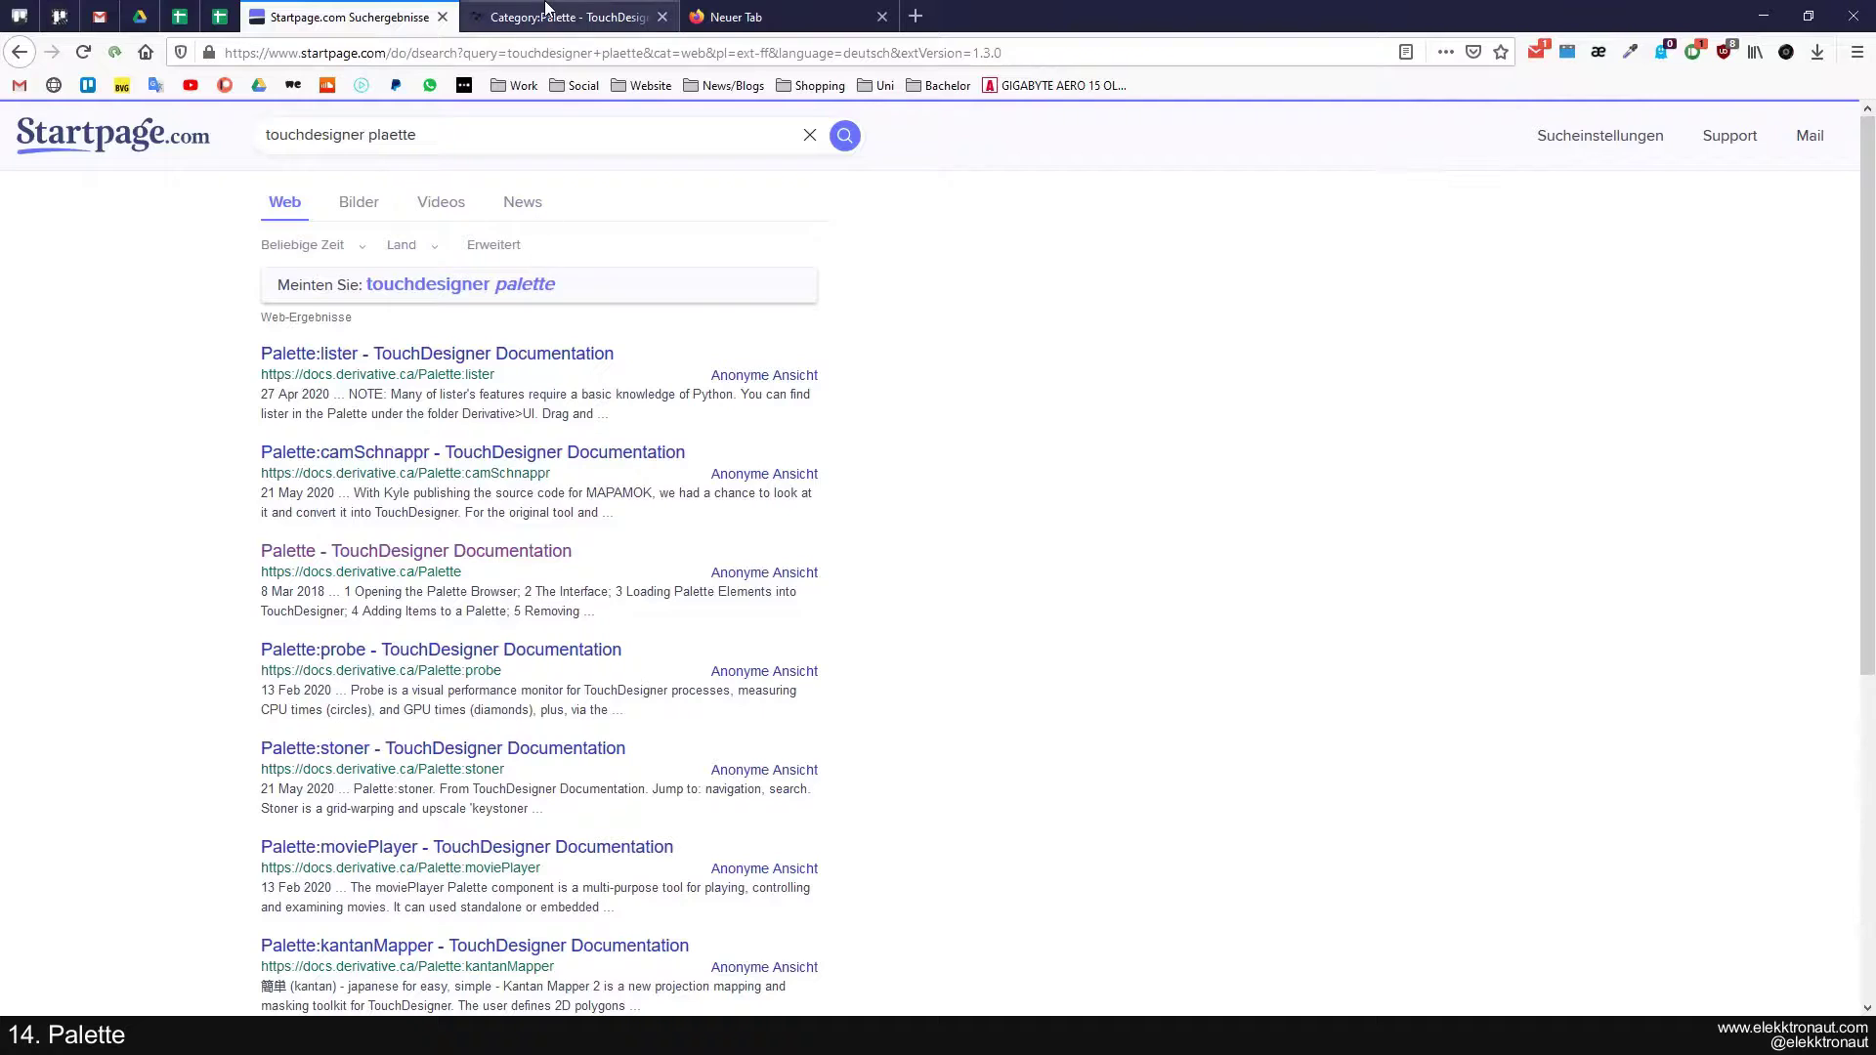
Step: Switch to the web browser and read the TouchDesigner documentation page about the Palette, including how to open it and load elements
left_click(546, 8)
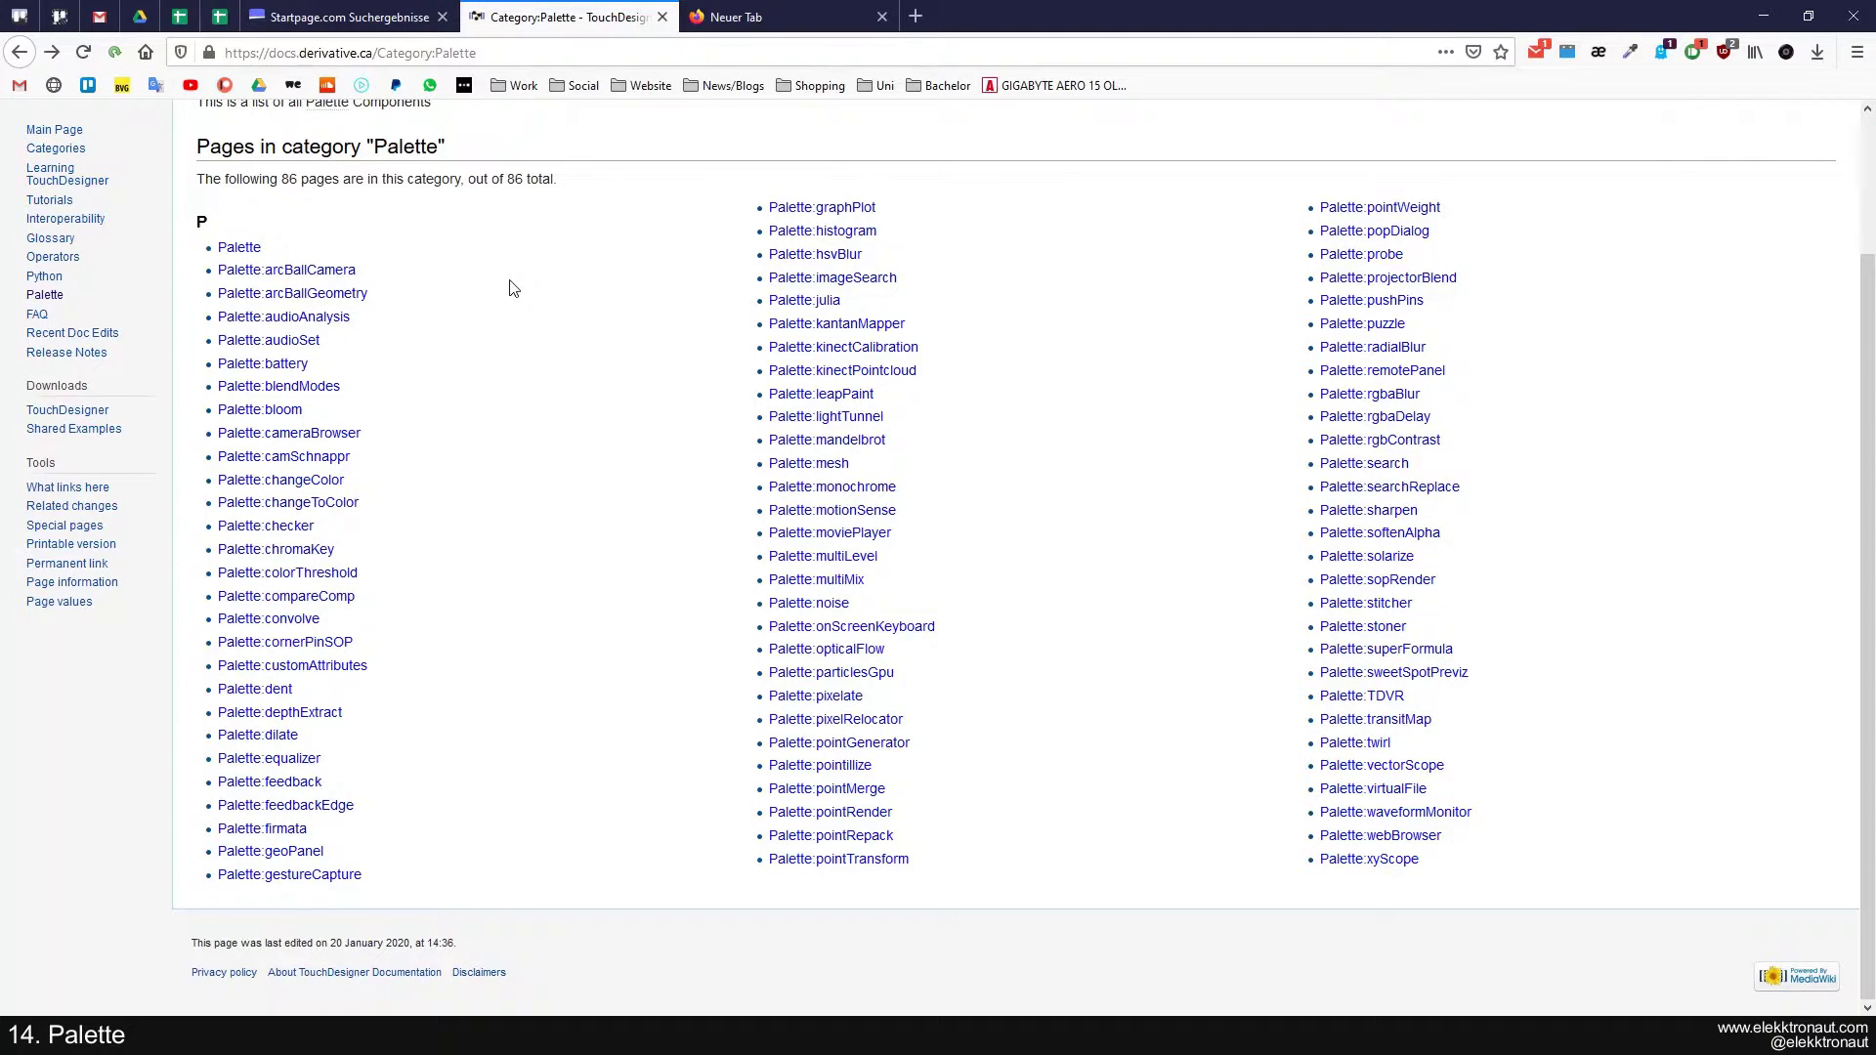
scroll(554, 314, "up", 3)
key("alt+Left")
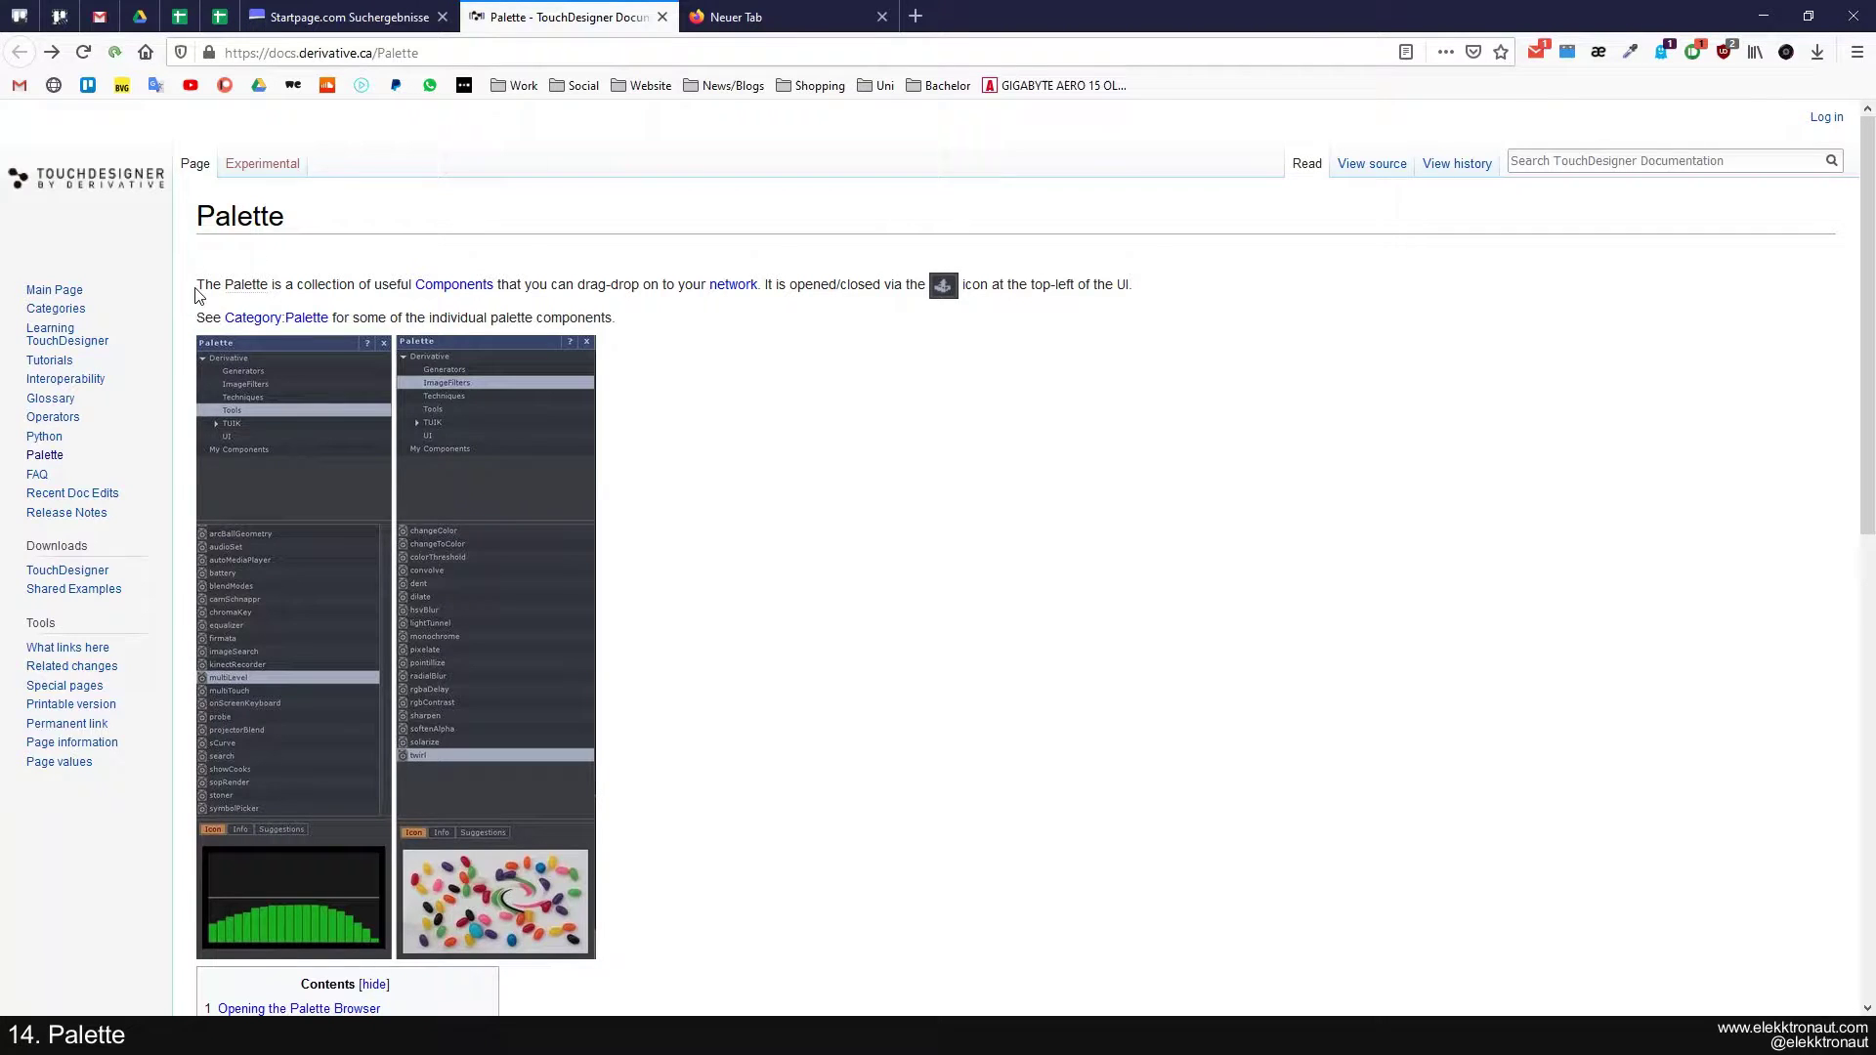
left_click_drag(197, 284, 585, 284)
left_click(945, 332)
scroll(967, 381, "down", 3)
scroll(451, 457, "down", 6)
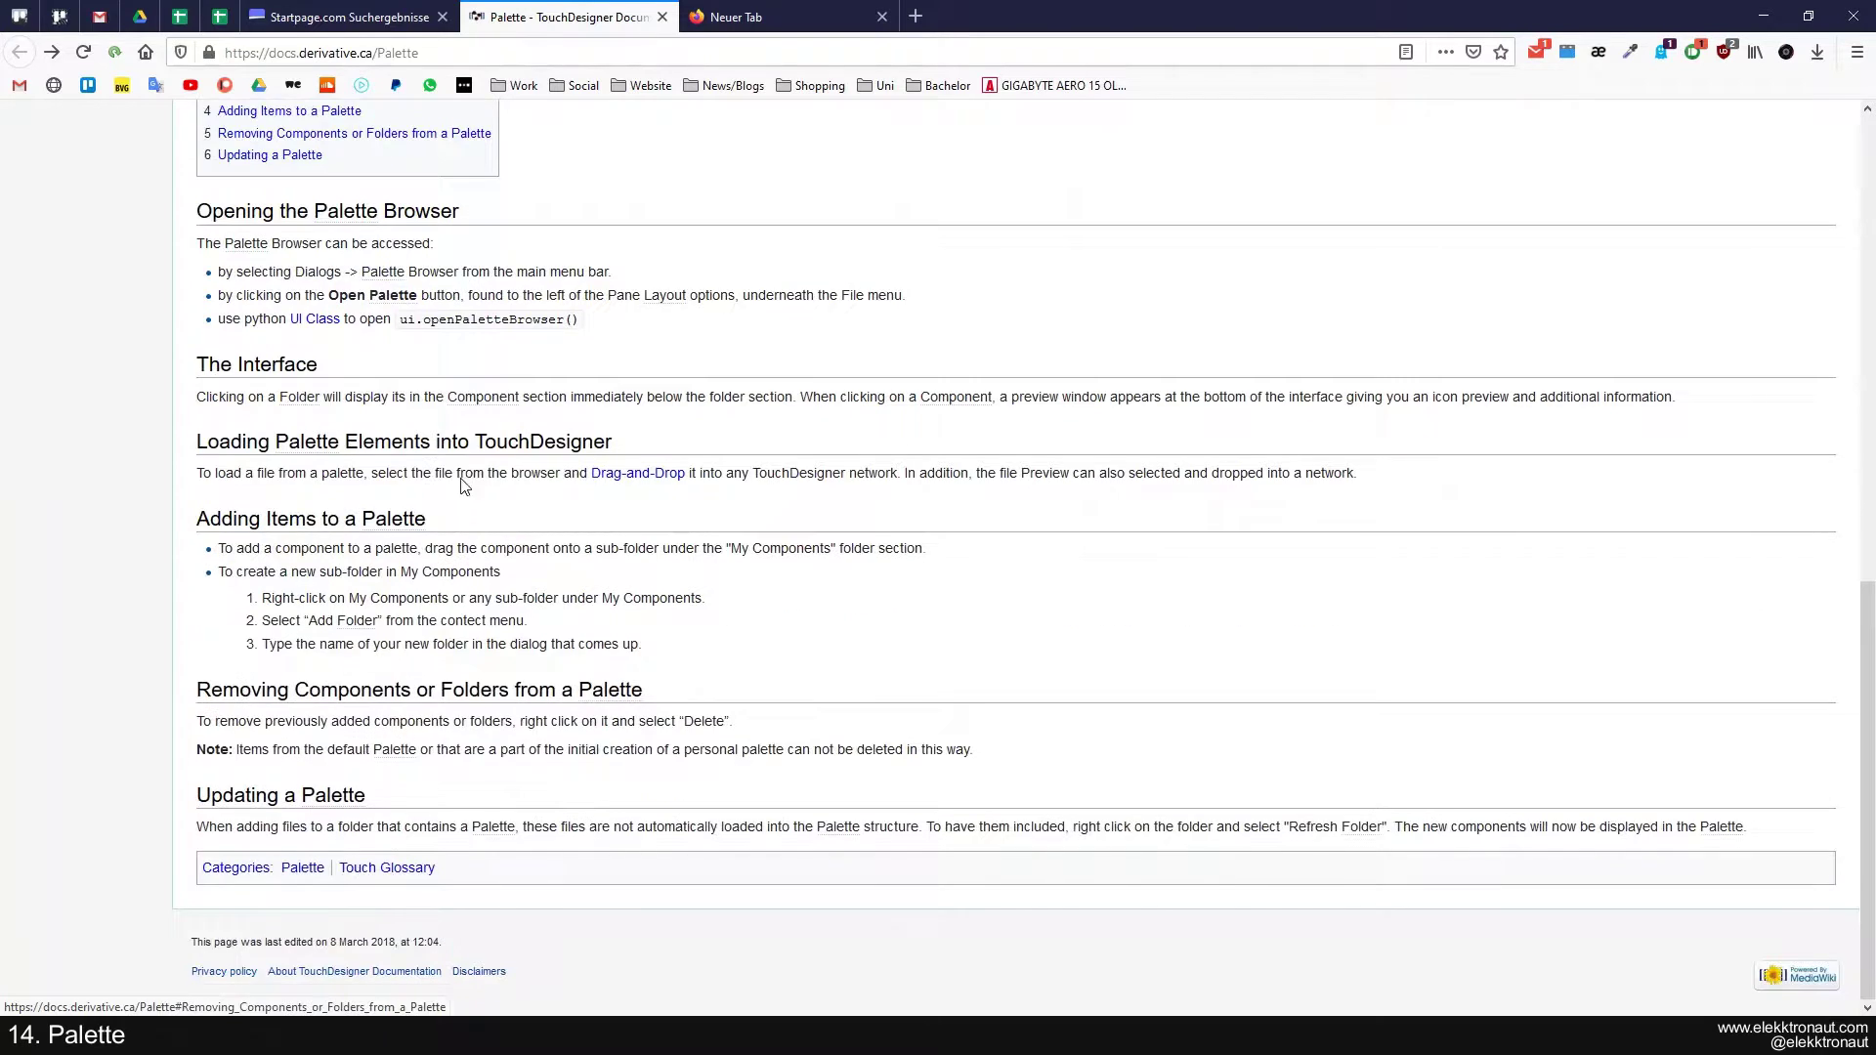
scroll(430, 463, "up", 3)
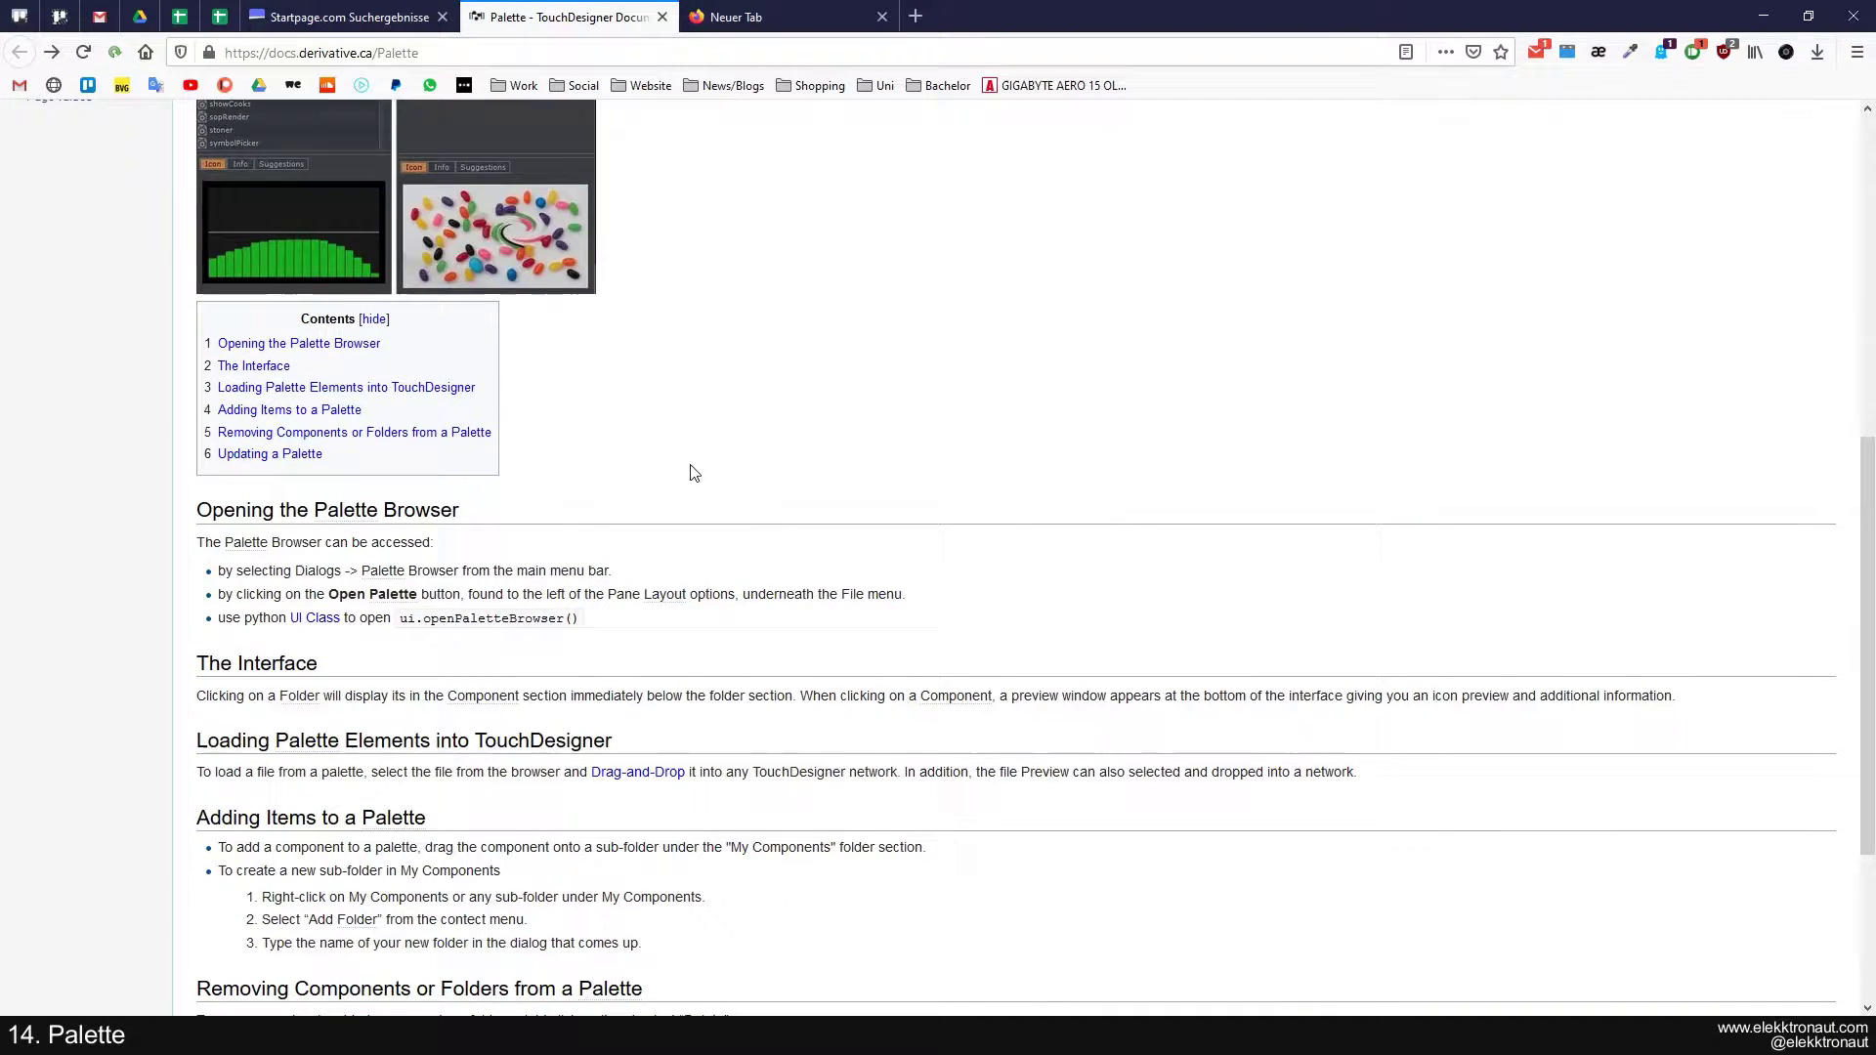
scroll(693, 473, "up", 3)
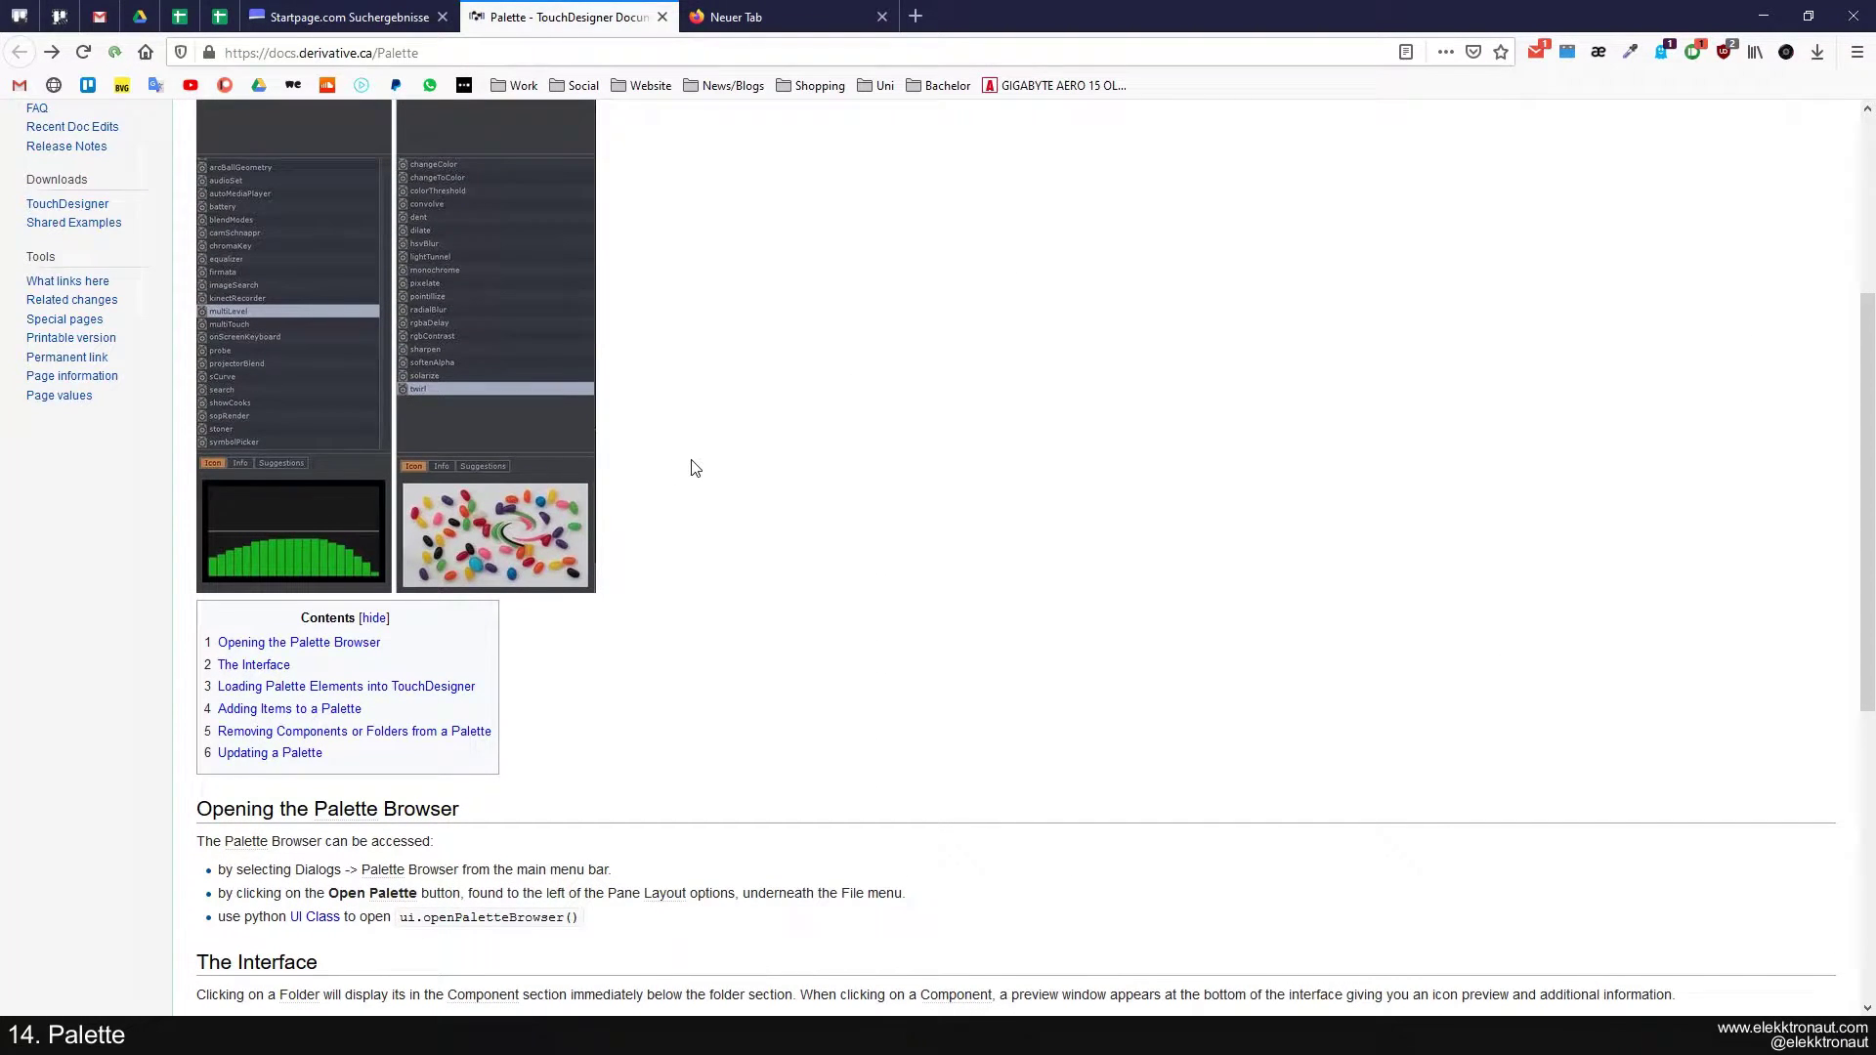
scroll(694, 468, "up", 4)
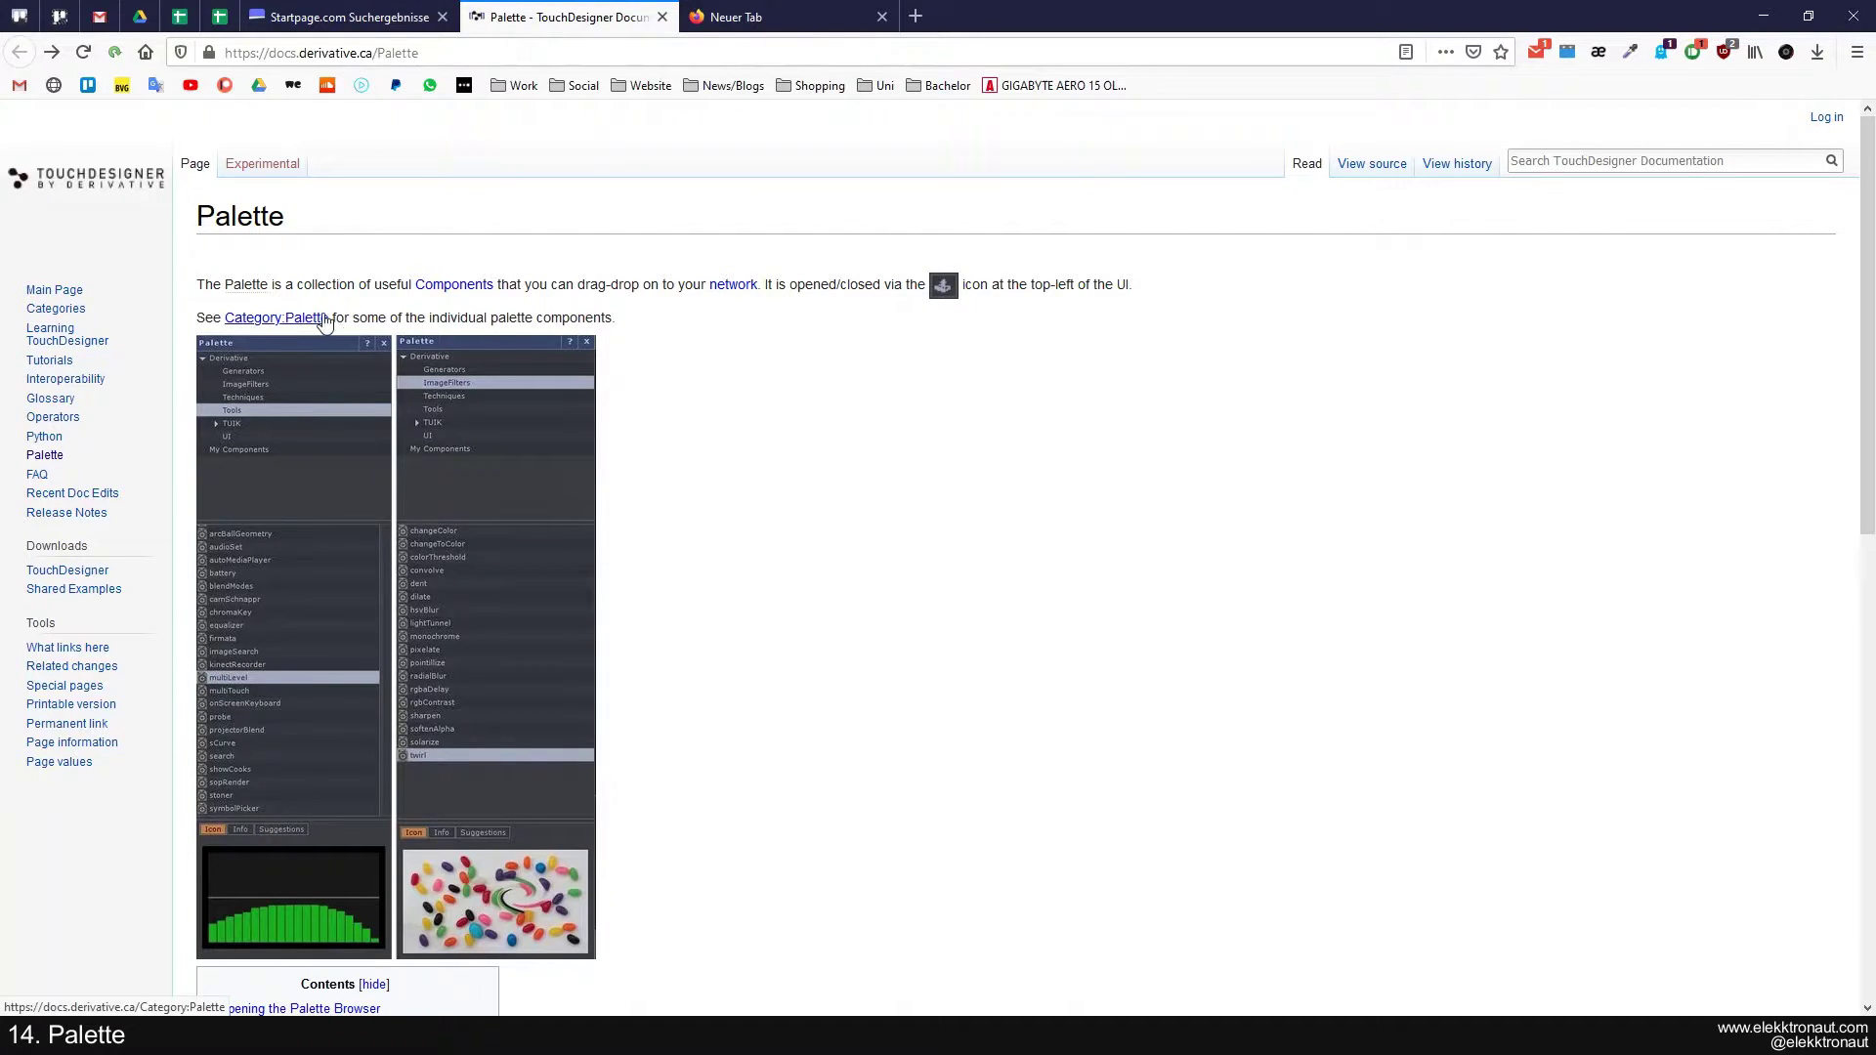
Step: Look through the Category:Palette component list, read the Palette:twirl documentation page and return to the list
left_click(268, 322)
scroll(514, 363, "down", 1)
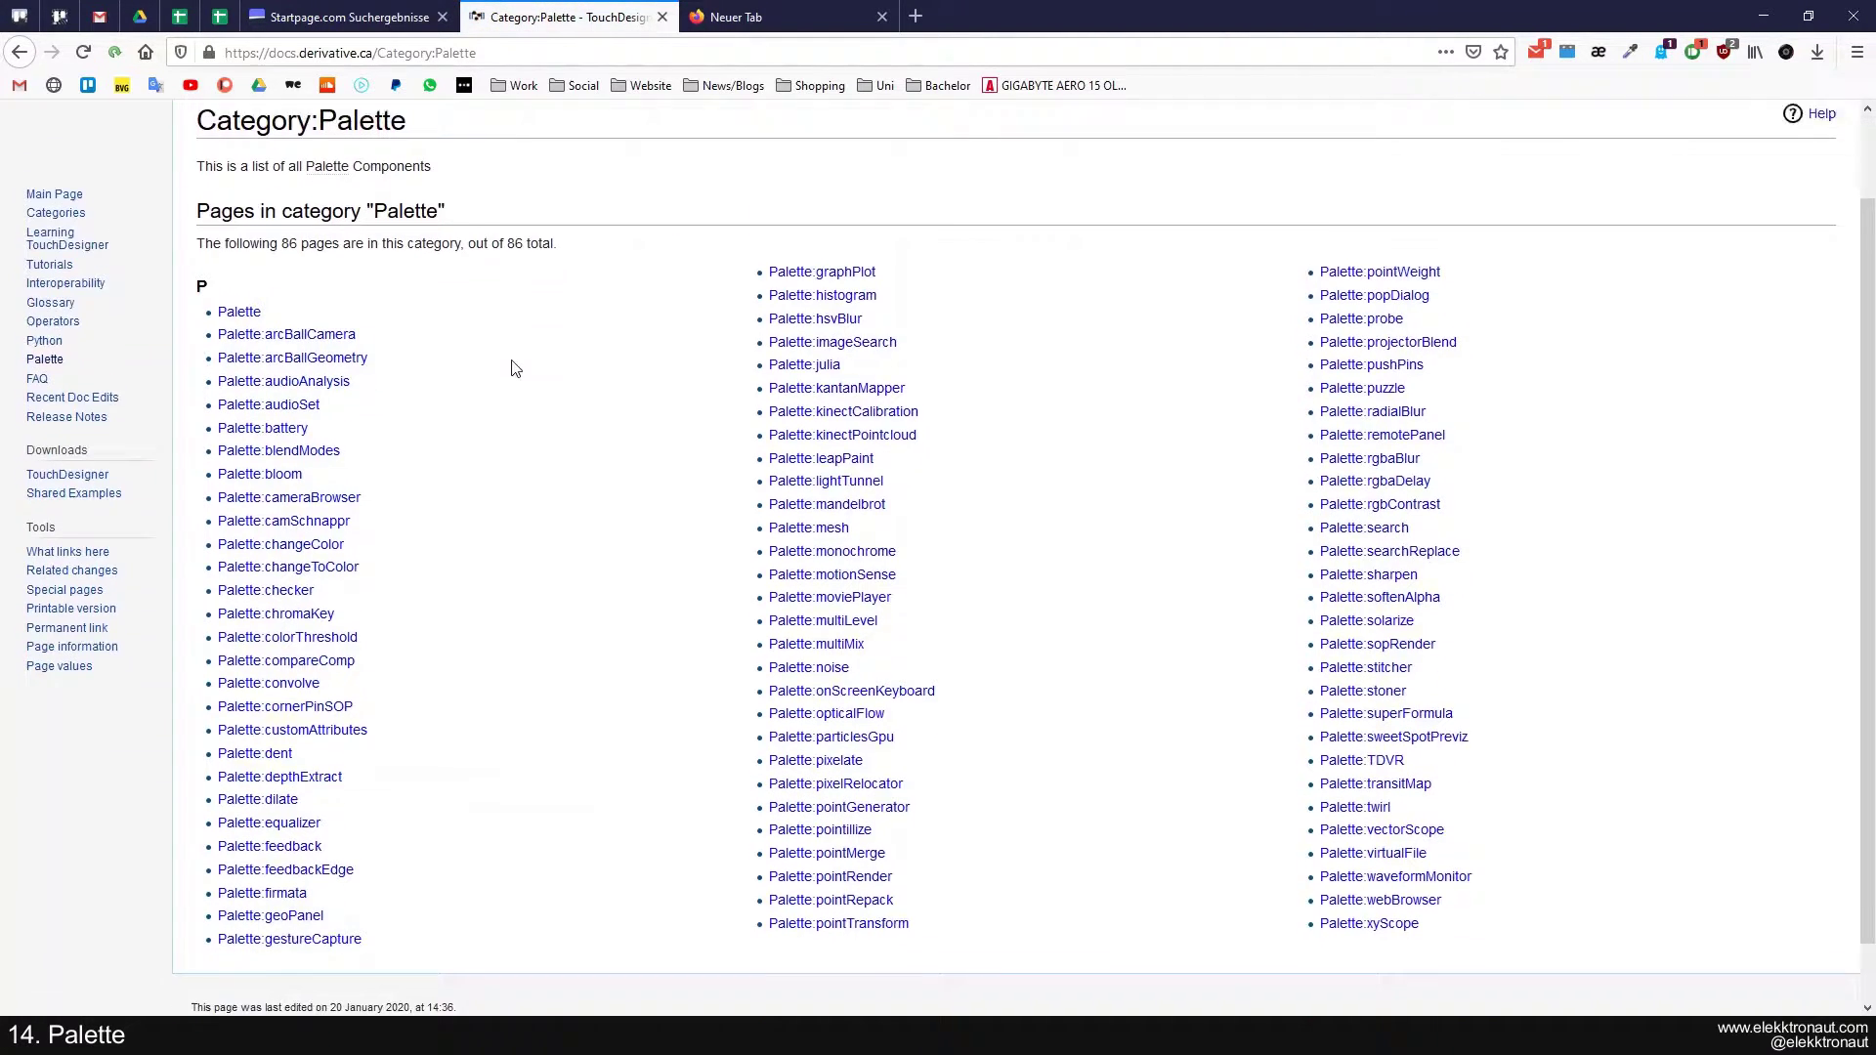
scroll(513, 368, "down", 1)
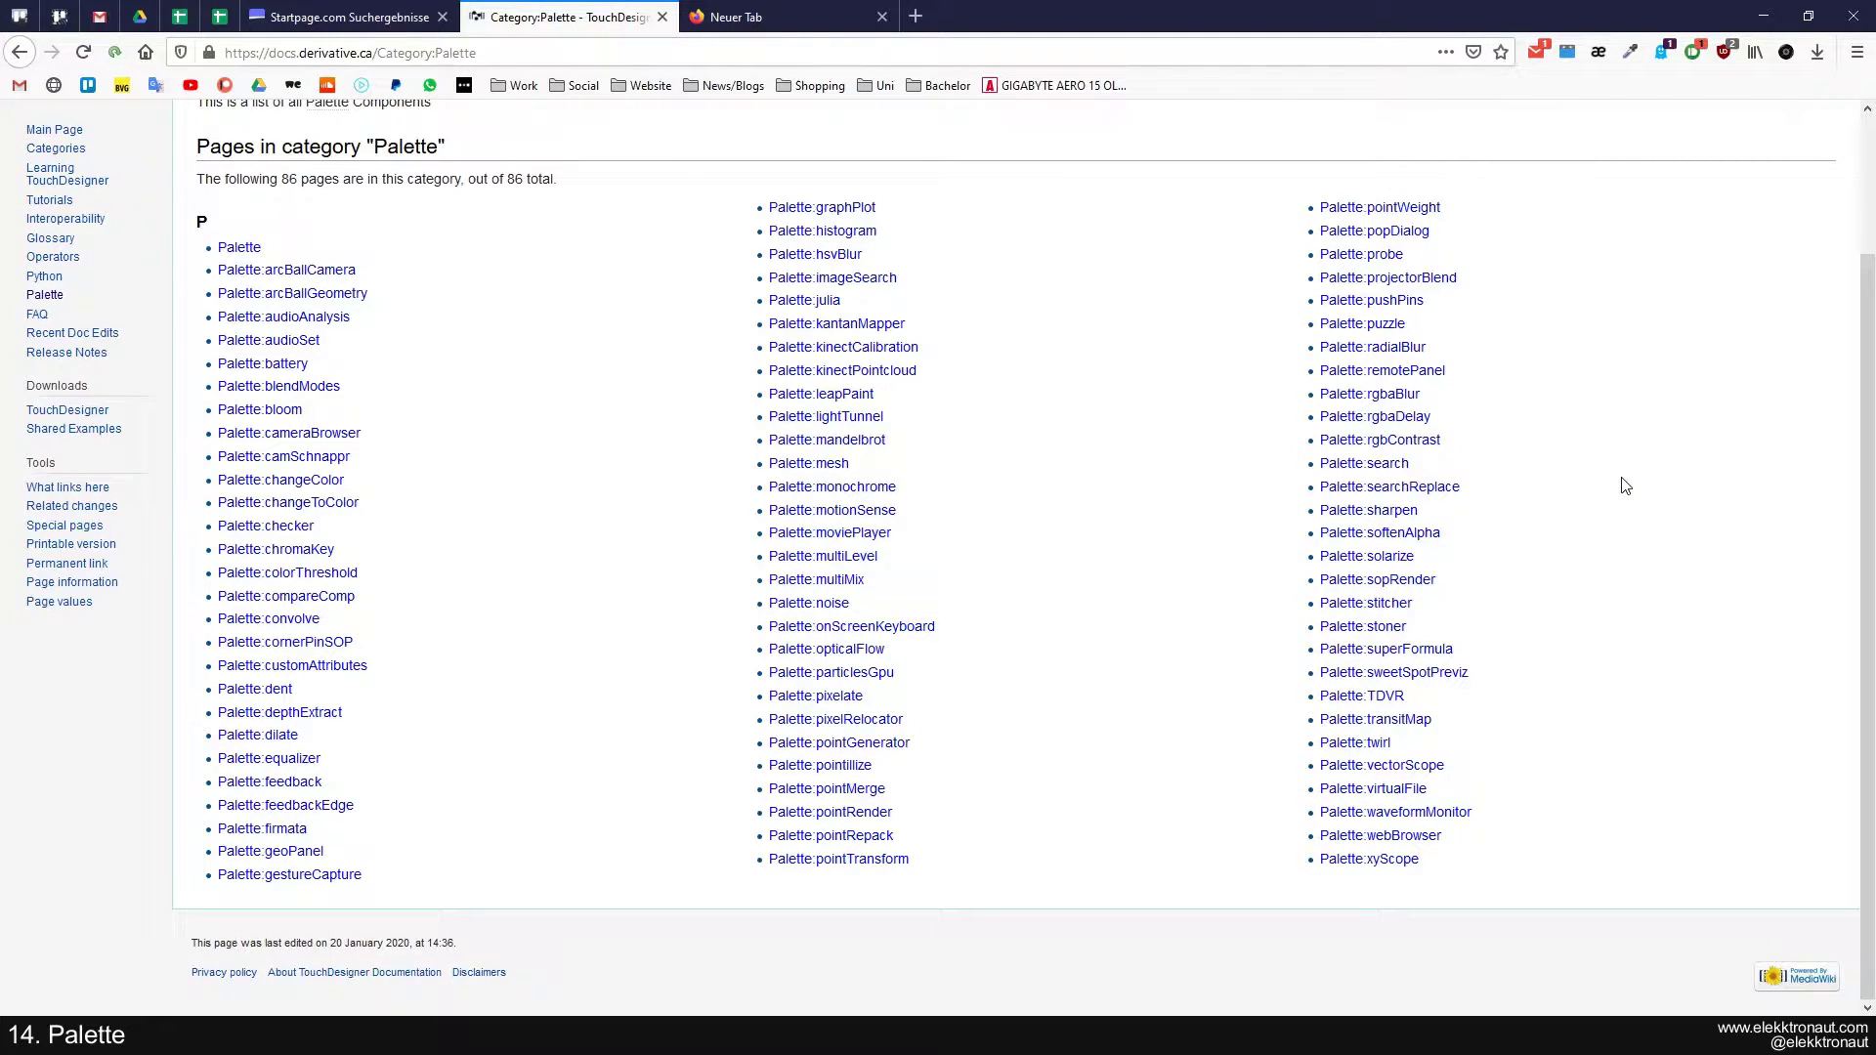
left_click(1379, 744)
scroll(332, 540, "down", 1)
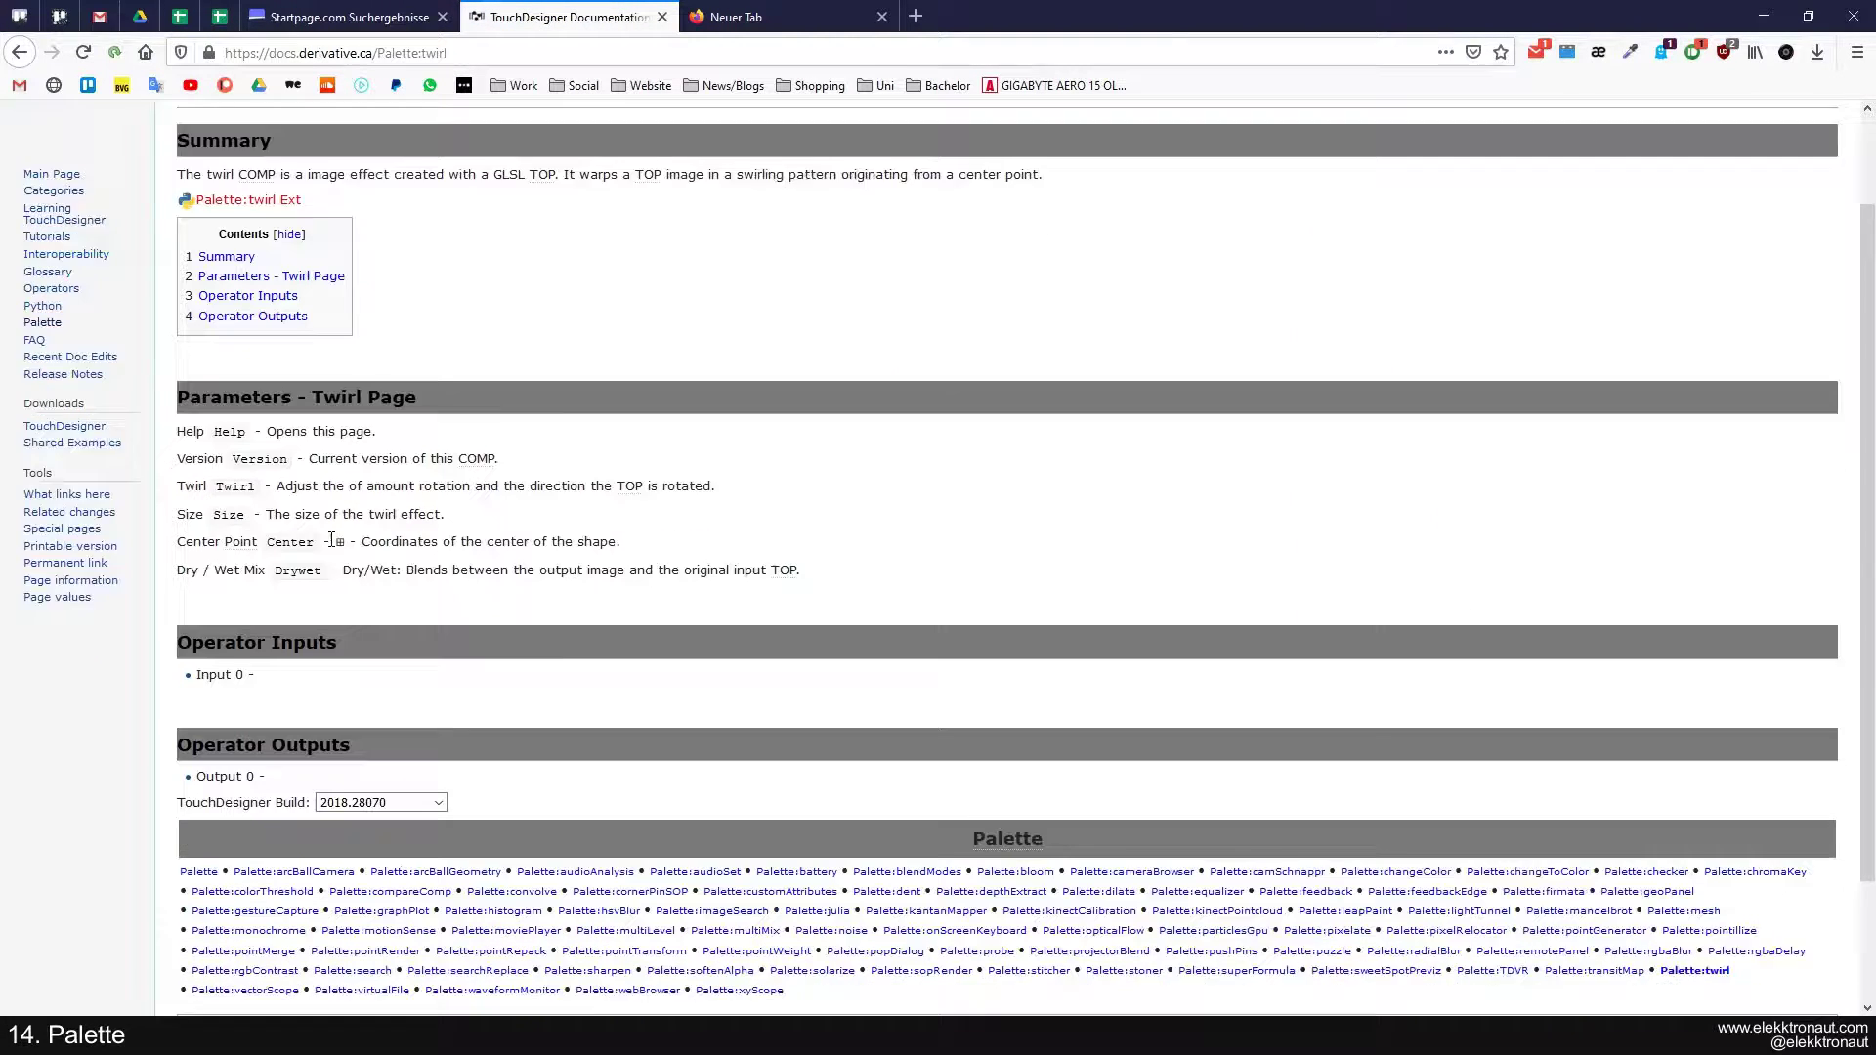
scroll(332, 541, "up", 1)
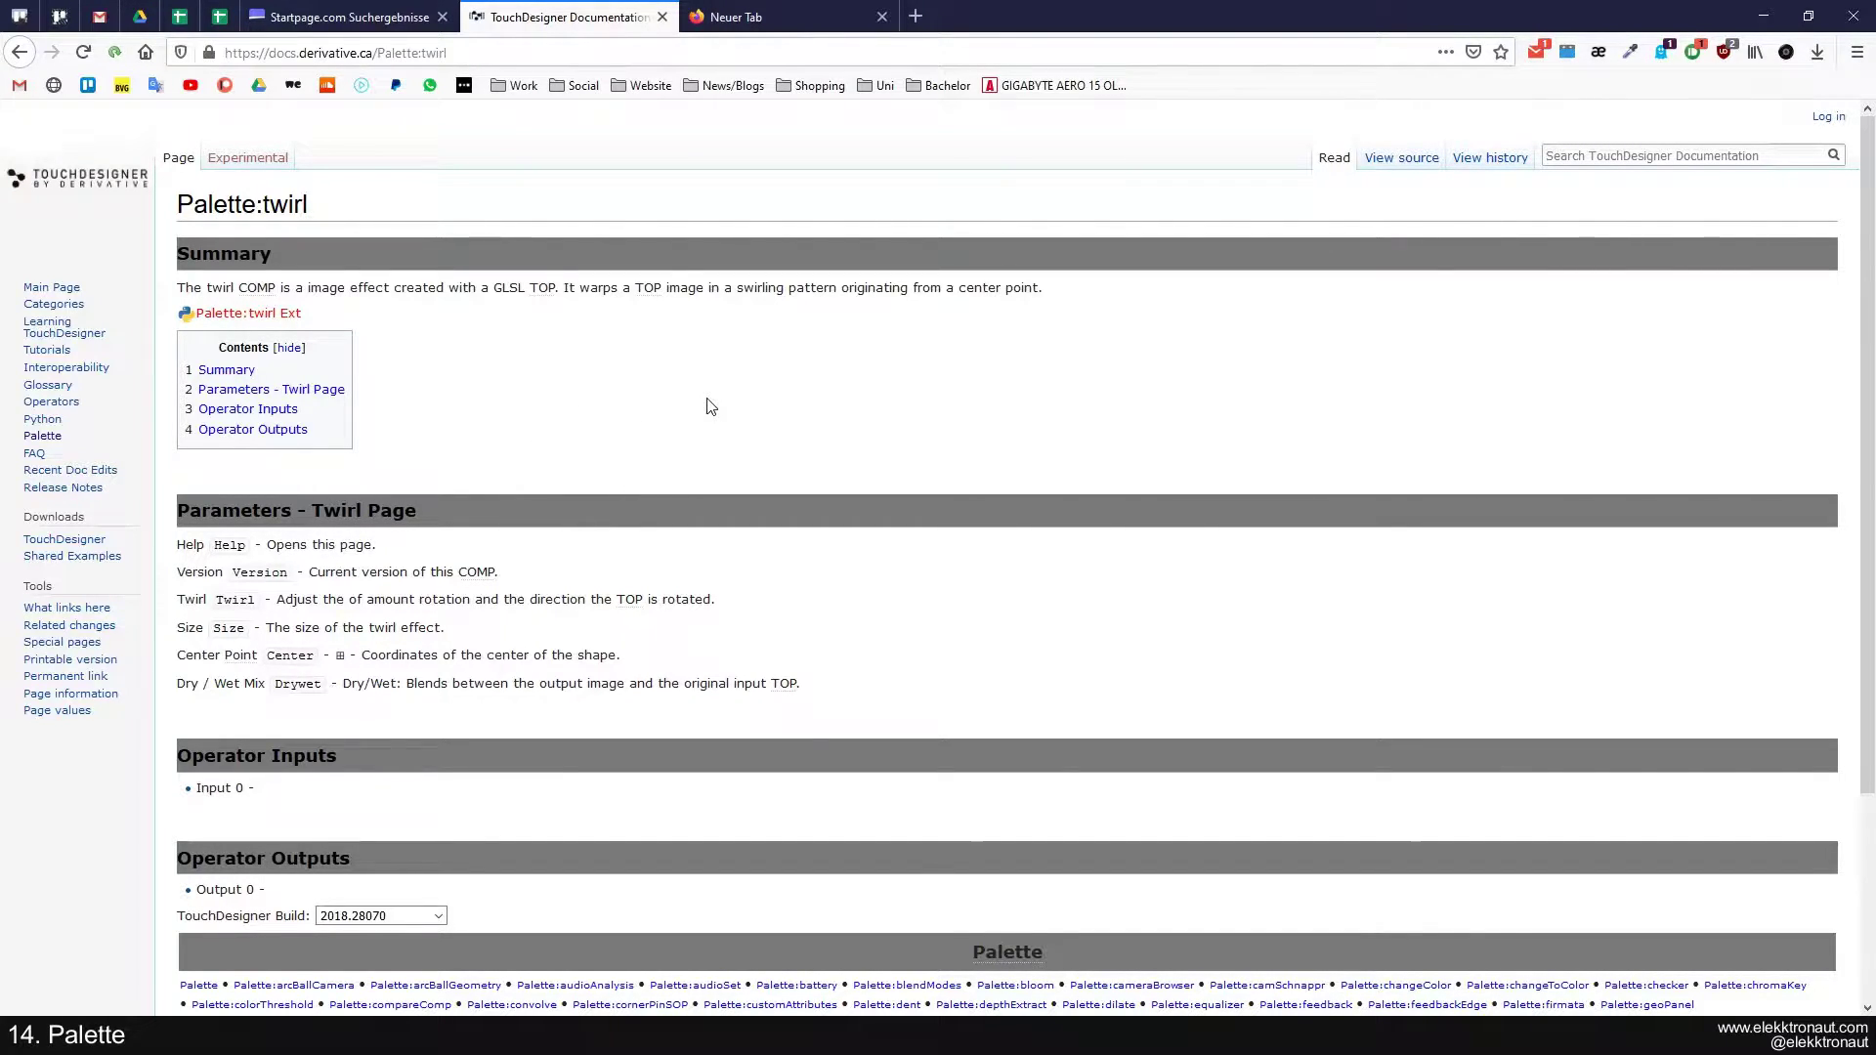
key("alt+Left")
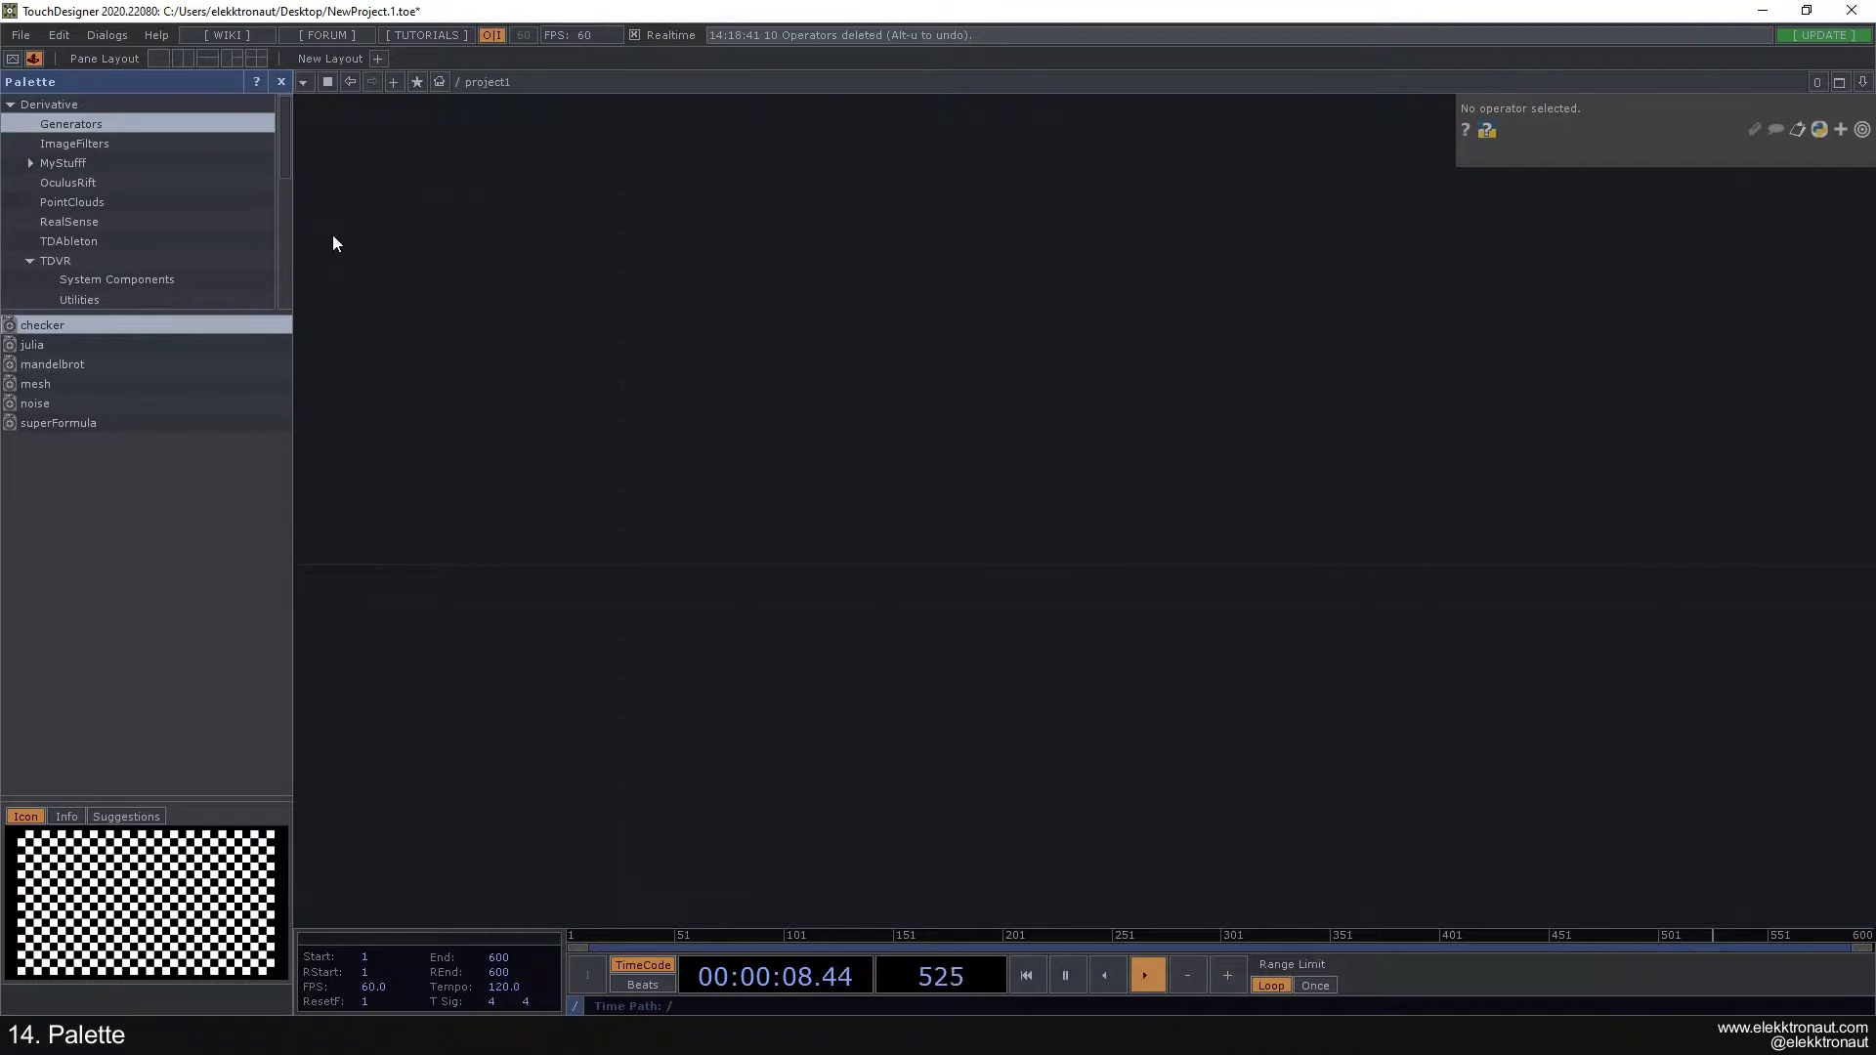
Step: Switch back to TouchDesigner and review the palette's two main folders, Derivative and My Components, leaving only Derivative expanded
left_click(73, 102)
scroll(184, 152, "down", 4)
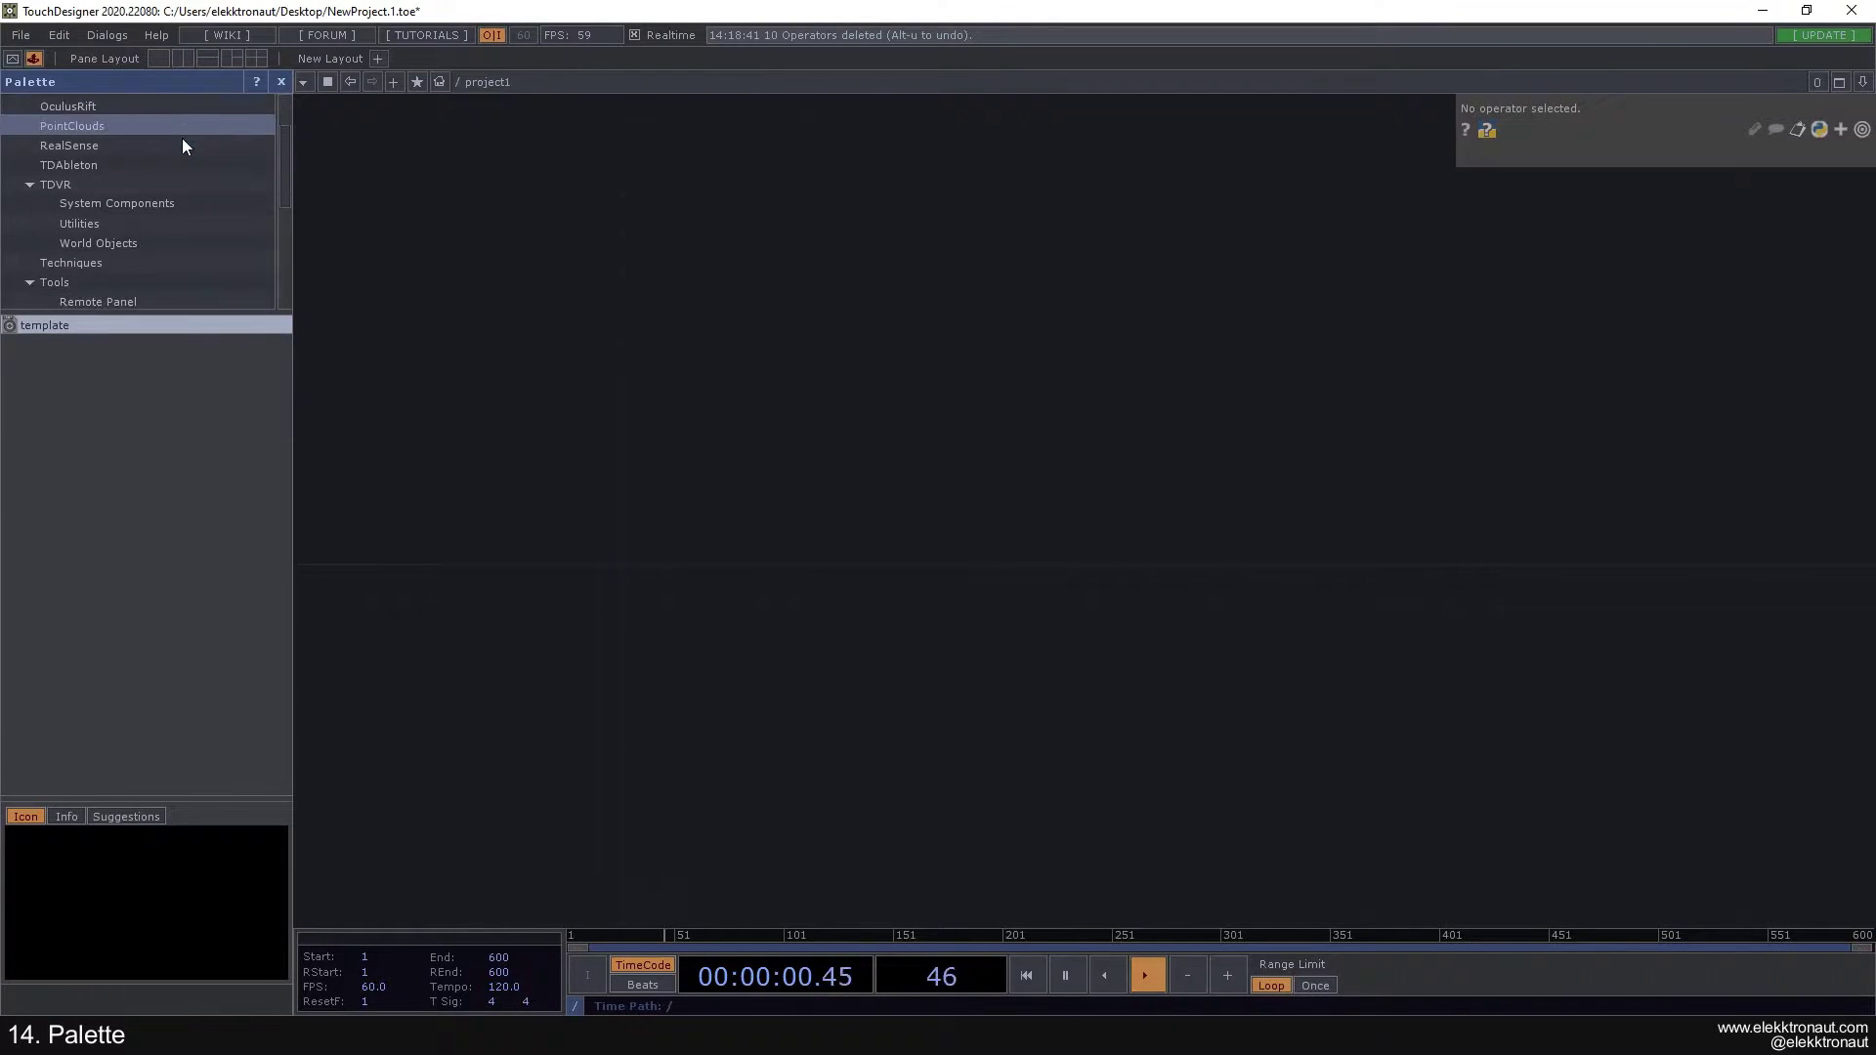
scroll(176, 150, "up", 4)
left_click(12, 105)
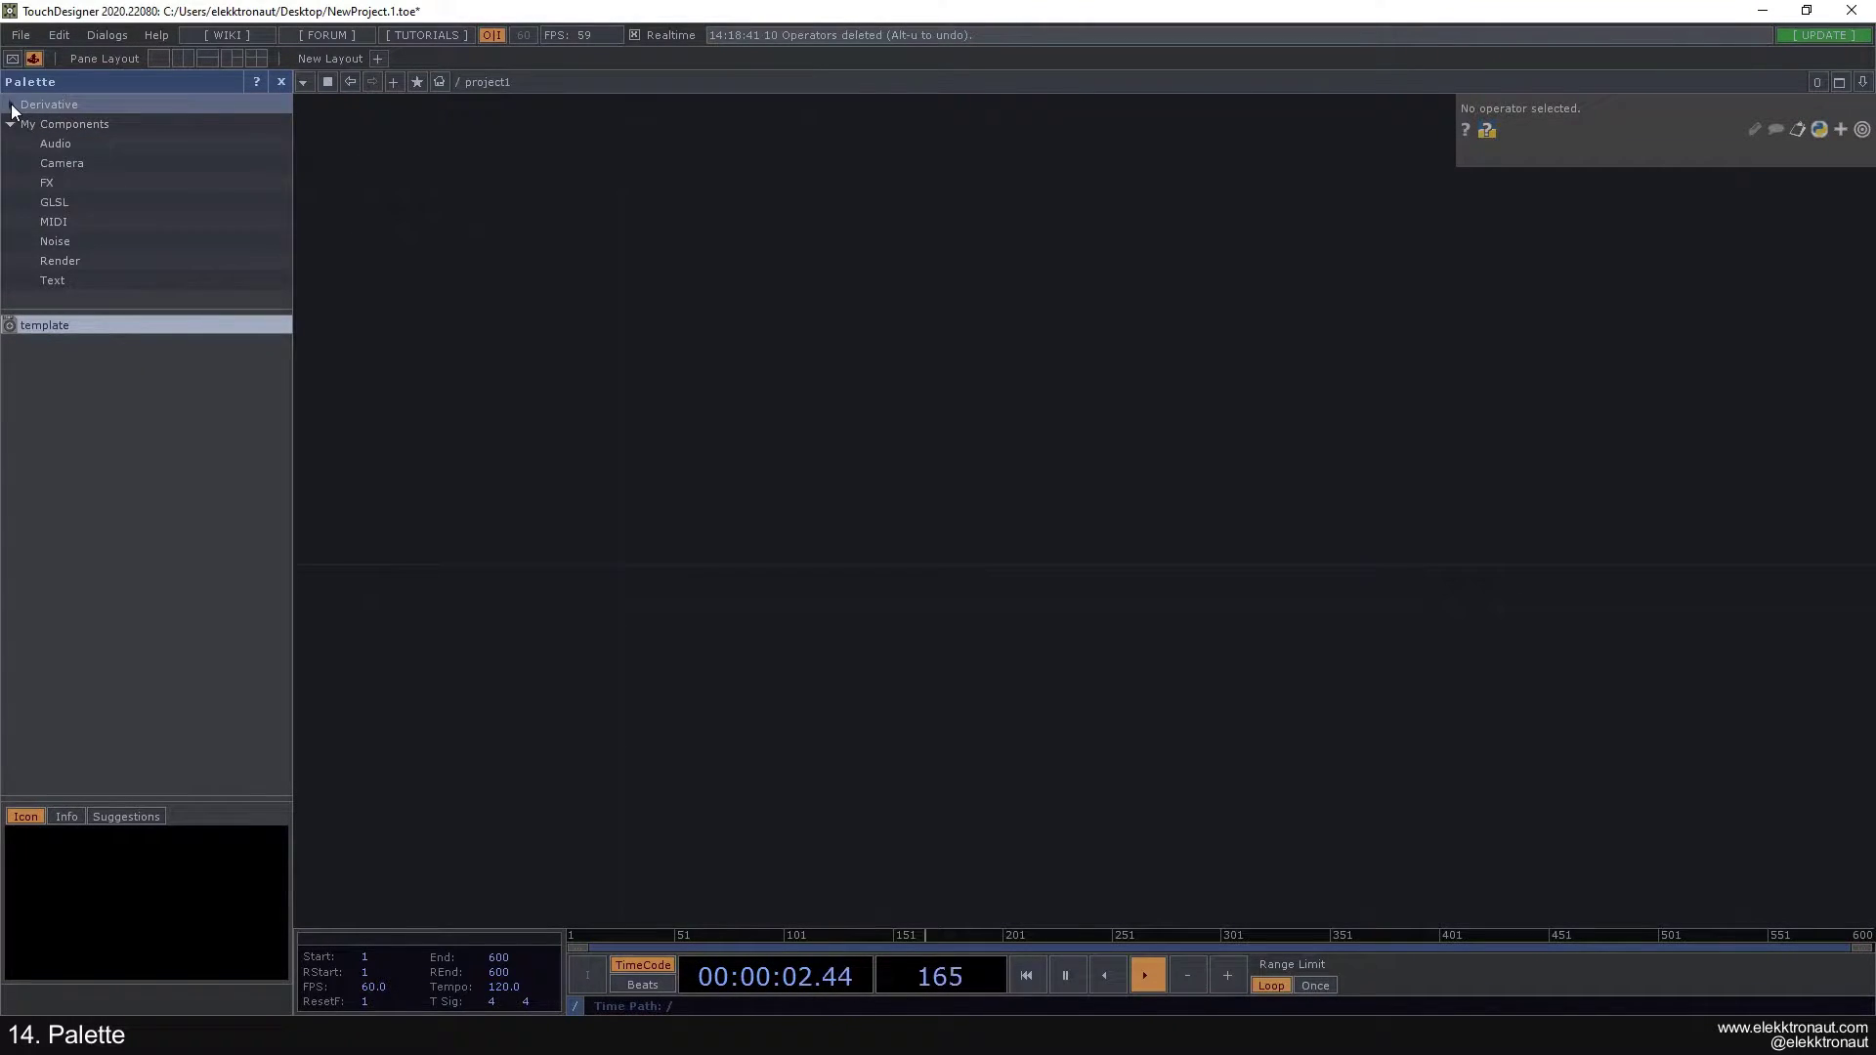
left_click(58, 125)
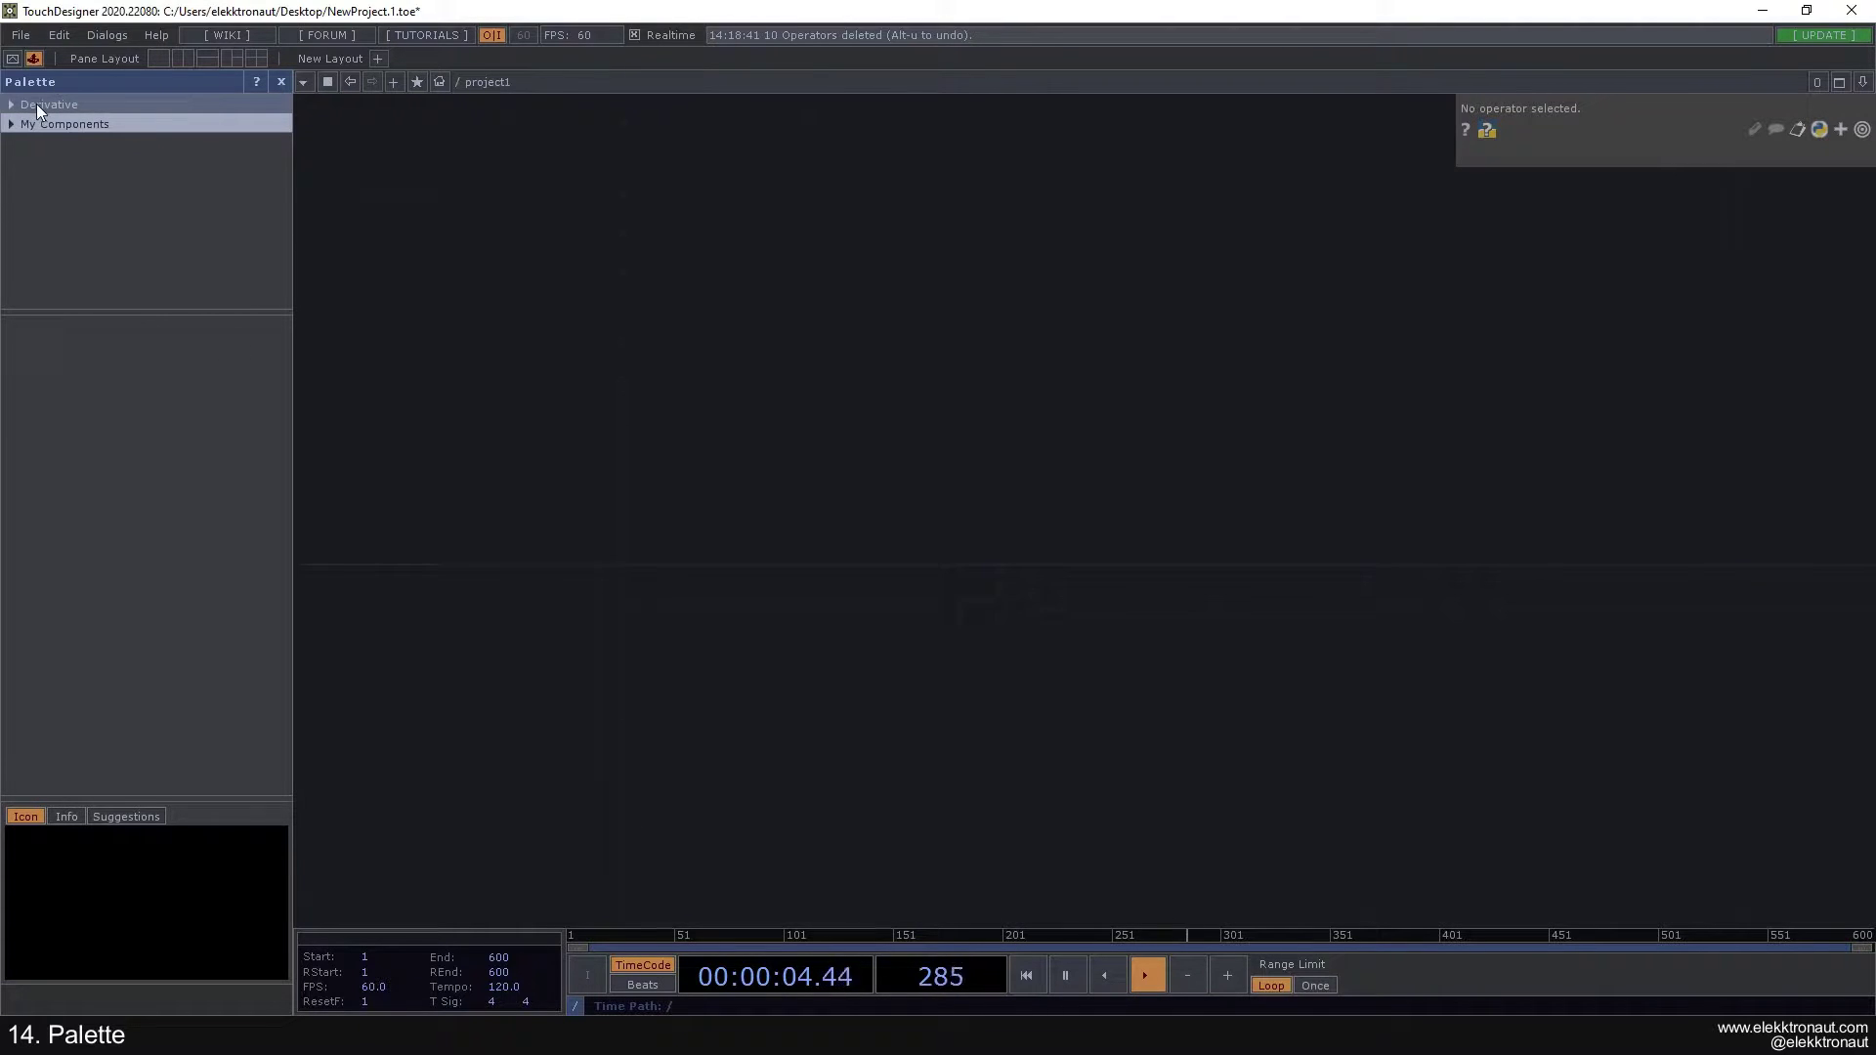
left_click(12, 105)
scroll(51, 123, "down", 3)
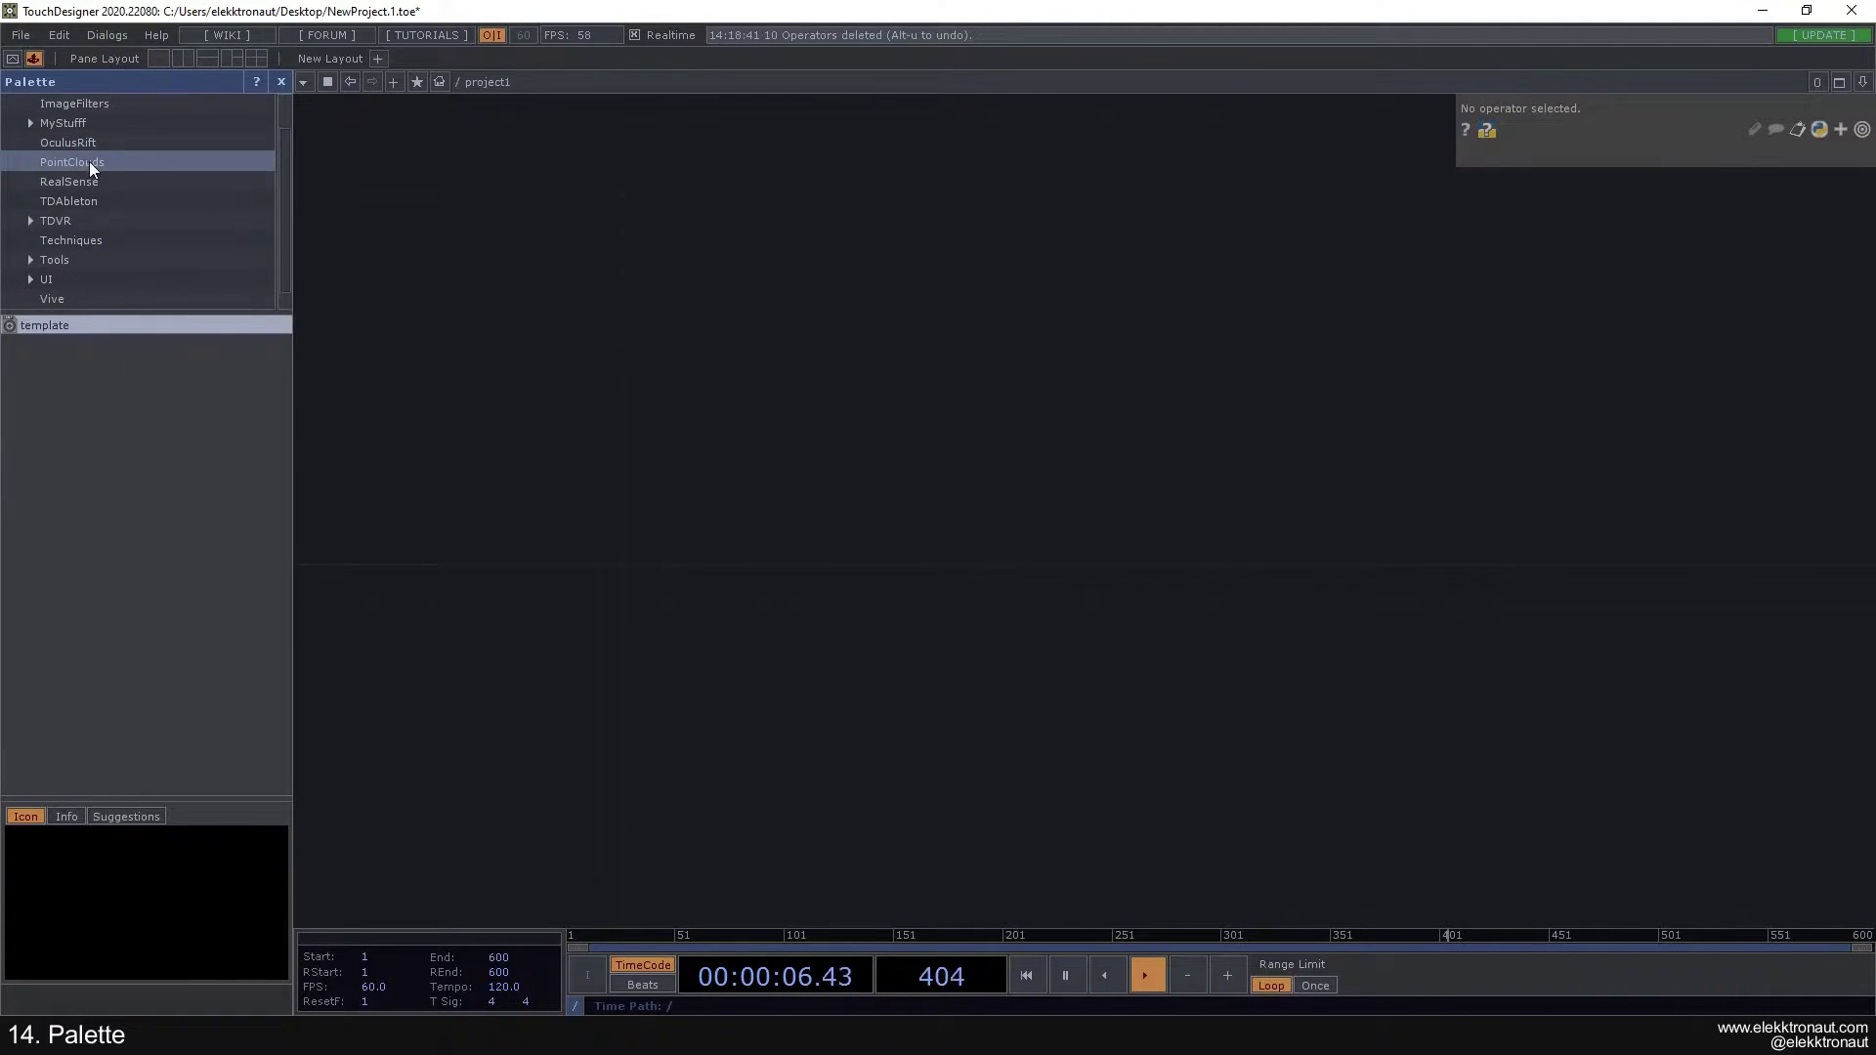
scroll(95, 154, "up", 3)
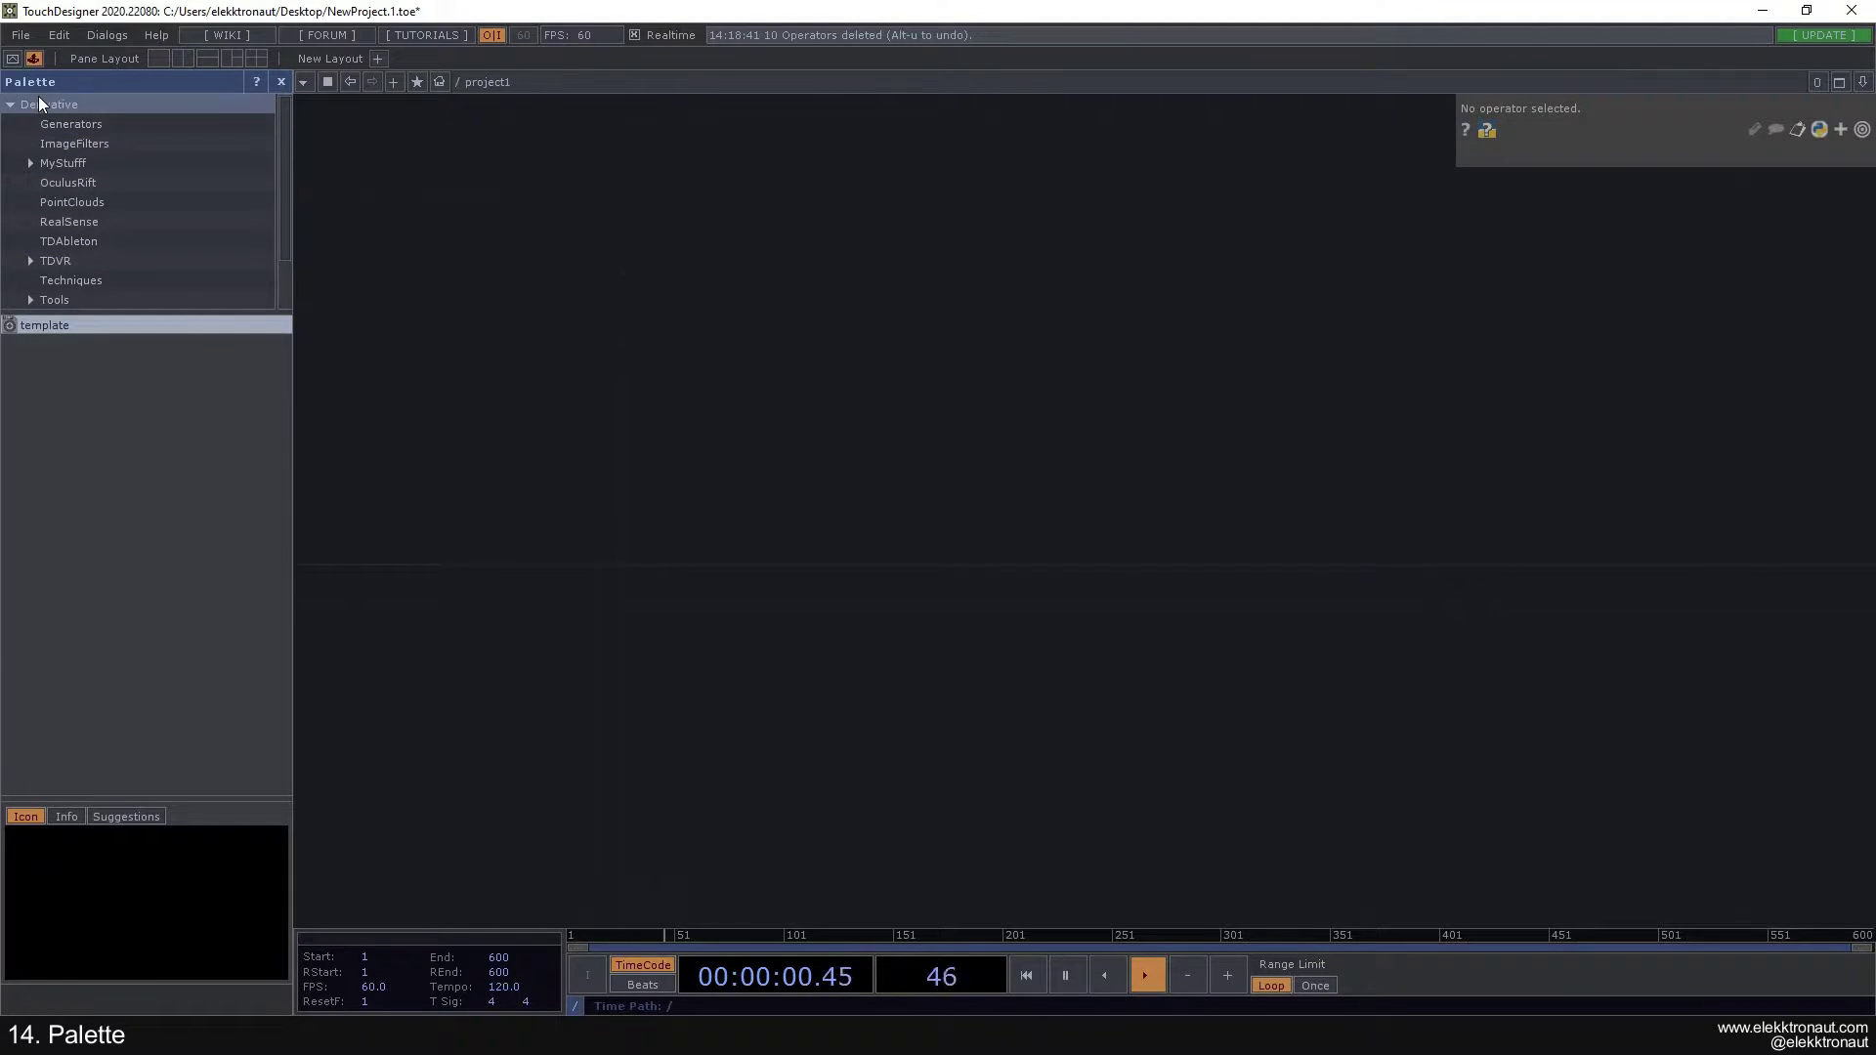
Step: Browse the components in the Derivative subfolders such as ImageFilters, PointClouds and TDAbleton, and return to Generators
left_click(105, 125)
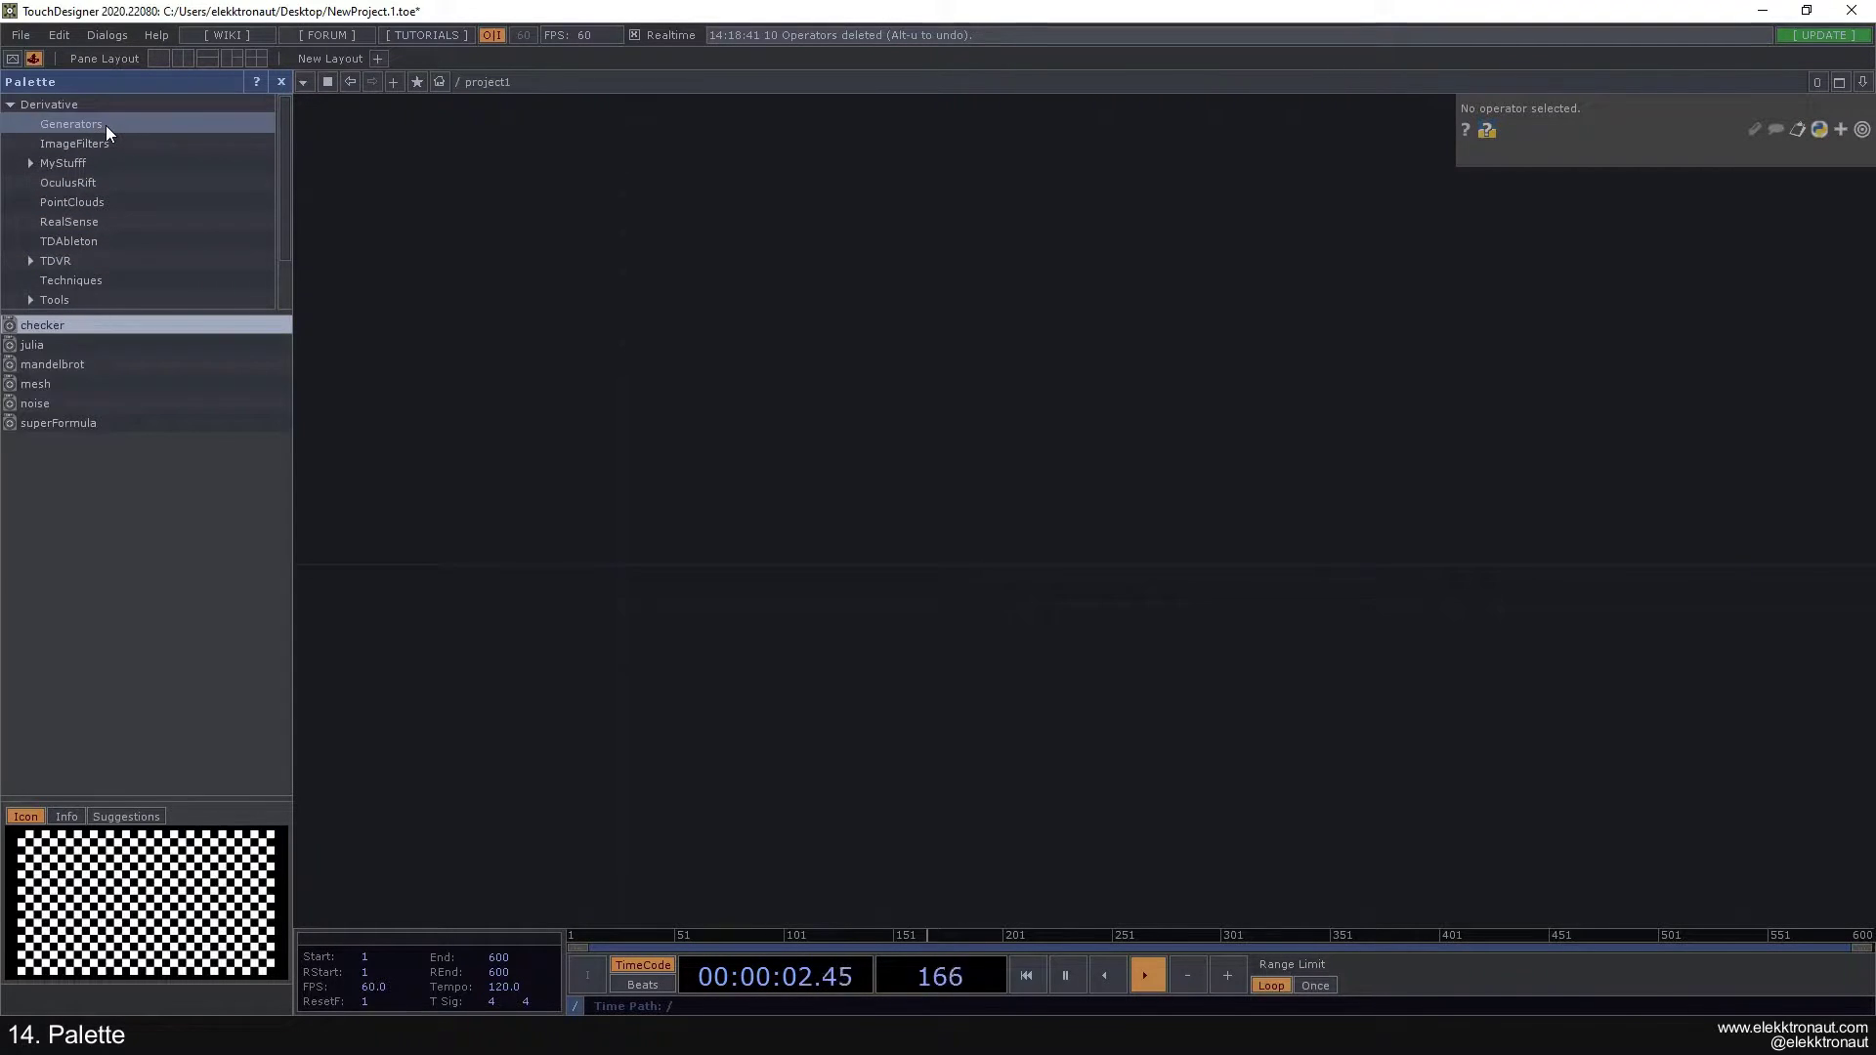
scroll(98, 166, "down", 1)
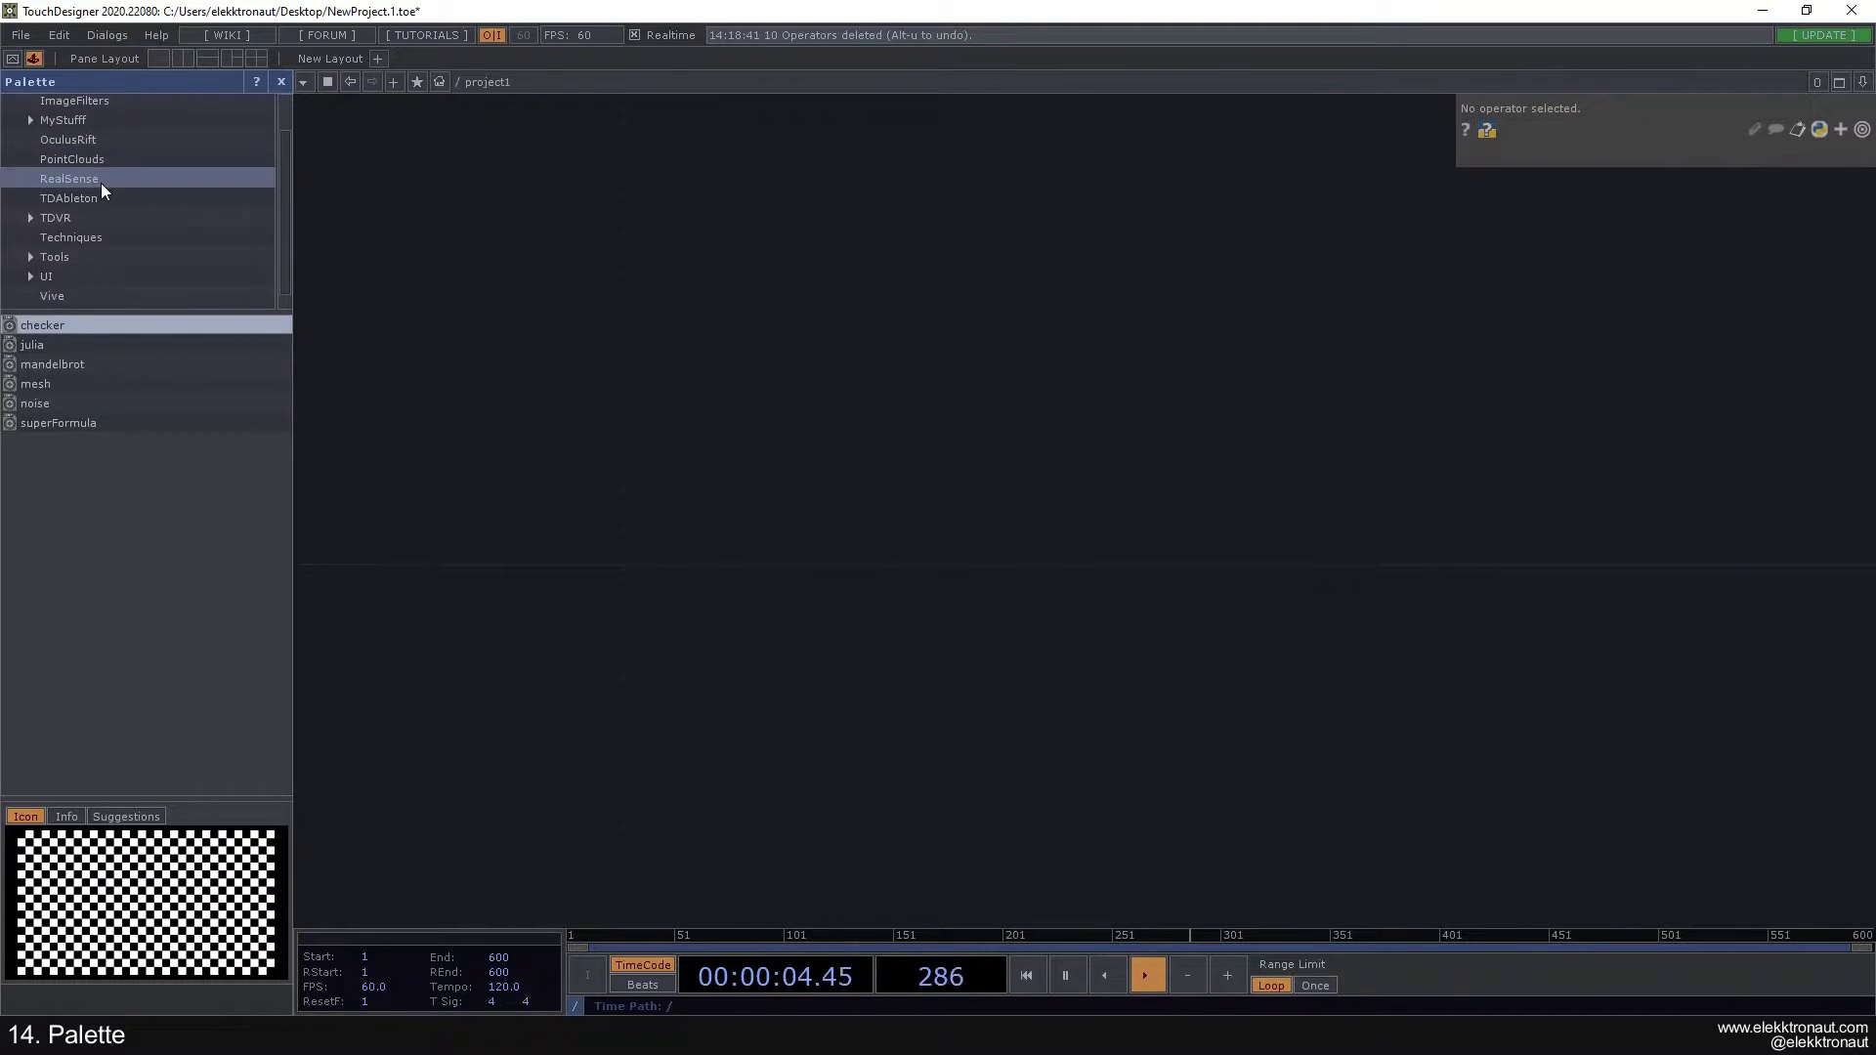
scroll(86, 284, "up", 1)
scroll(86, 267, "up", 1)
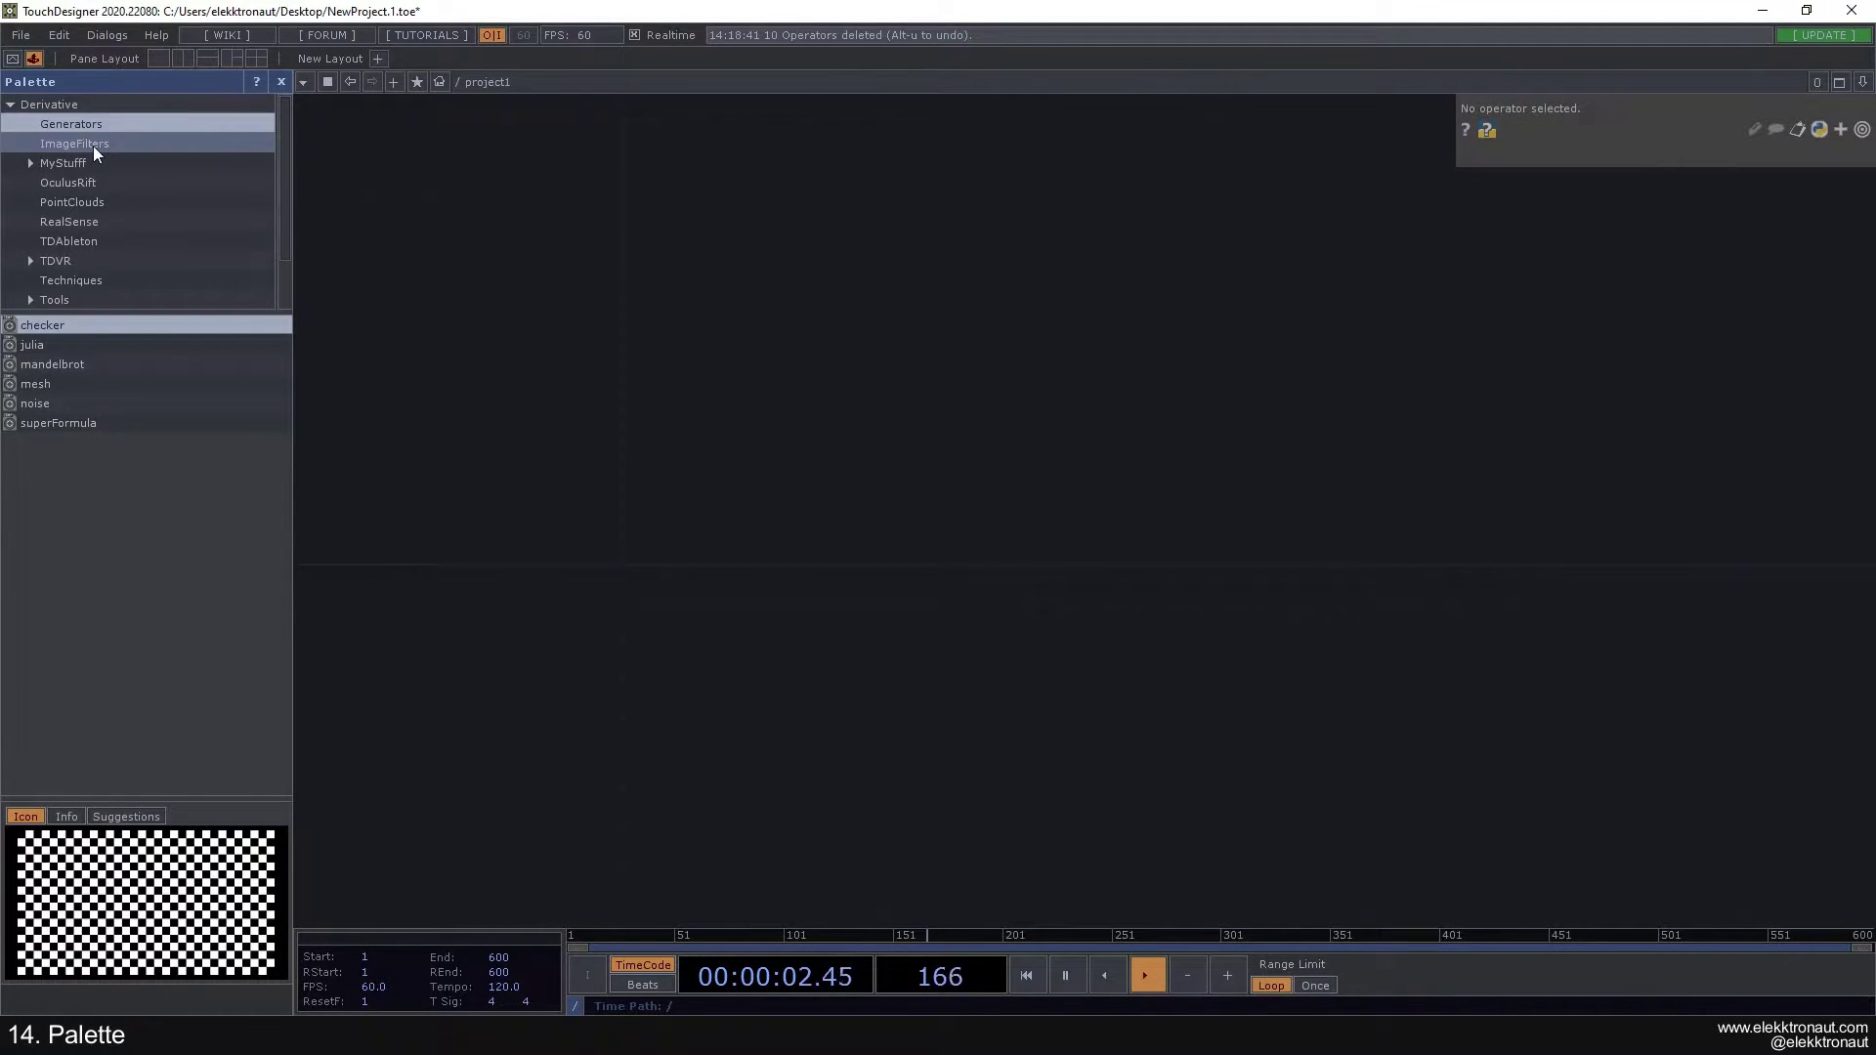
left_click(94, 146)
left_click(104, 203)
left_click(109, 235)
left_click(100, 124)
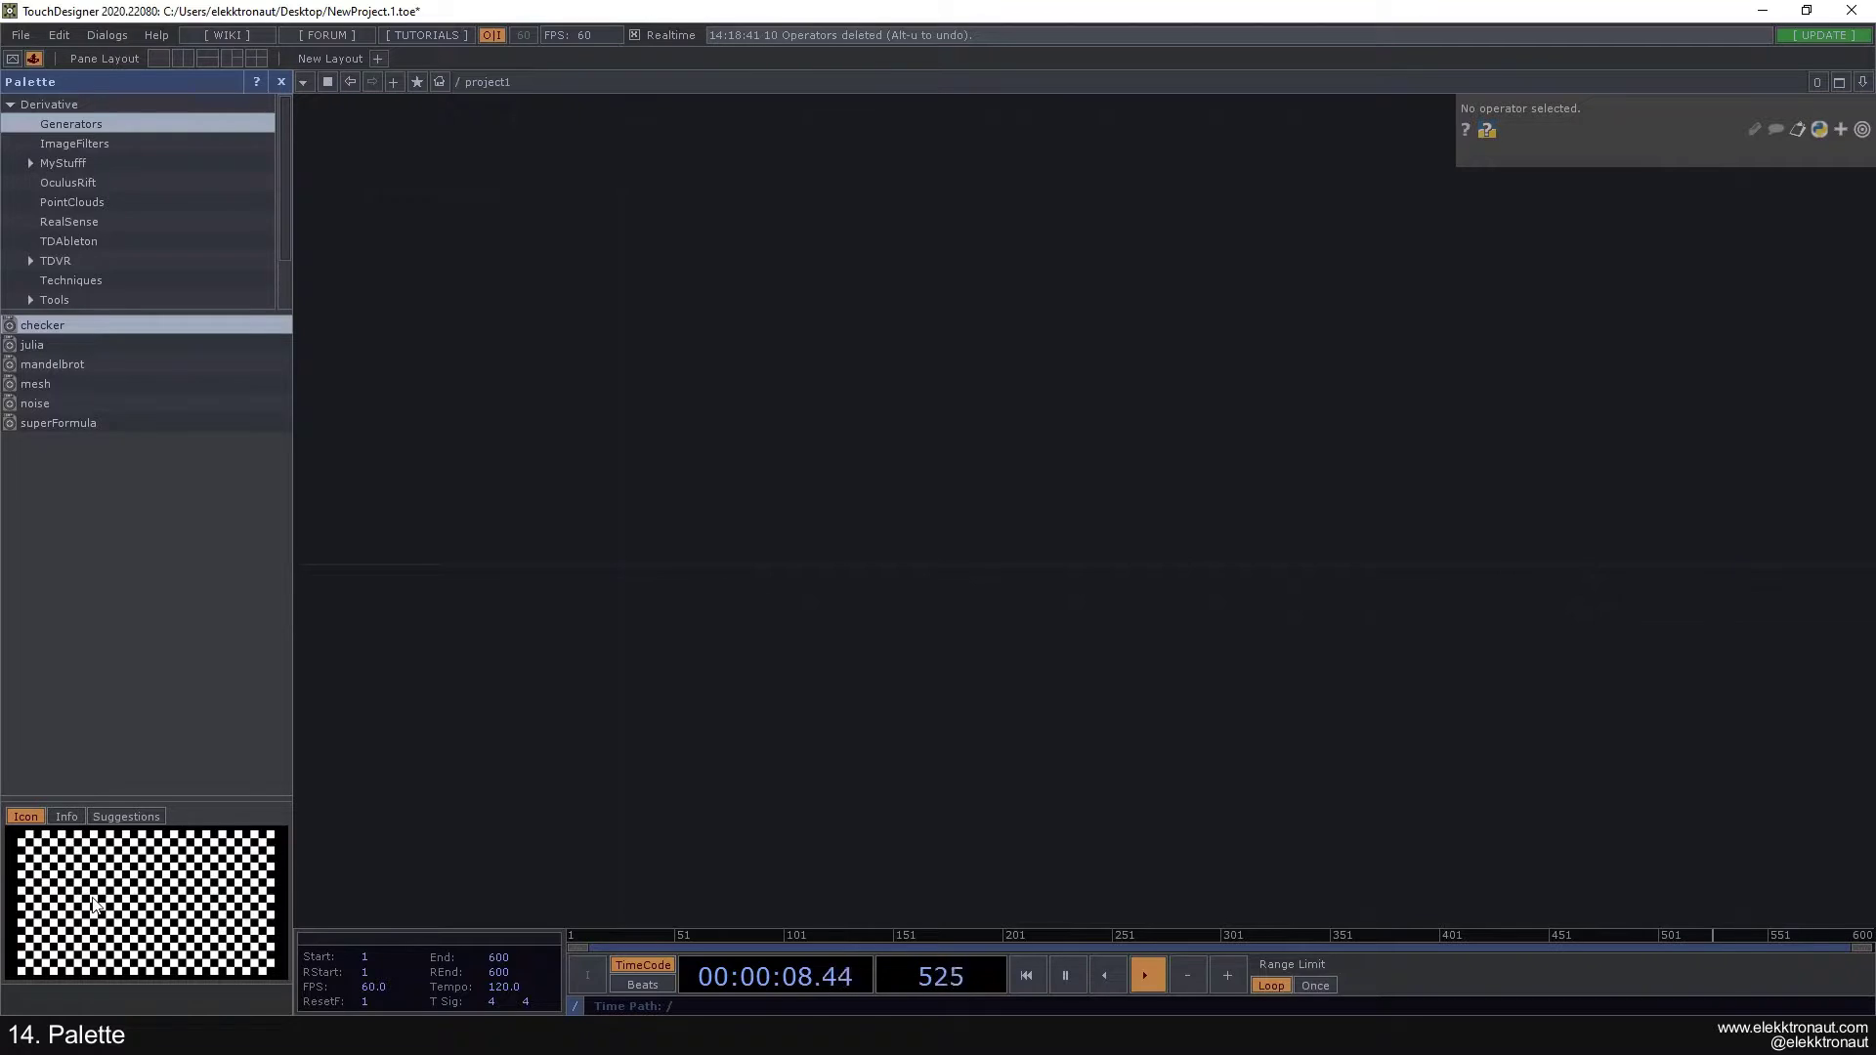
Step: Check the info and suggestions views for the checker component and return to its icon preview
left_click(66, 816)
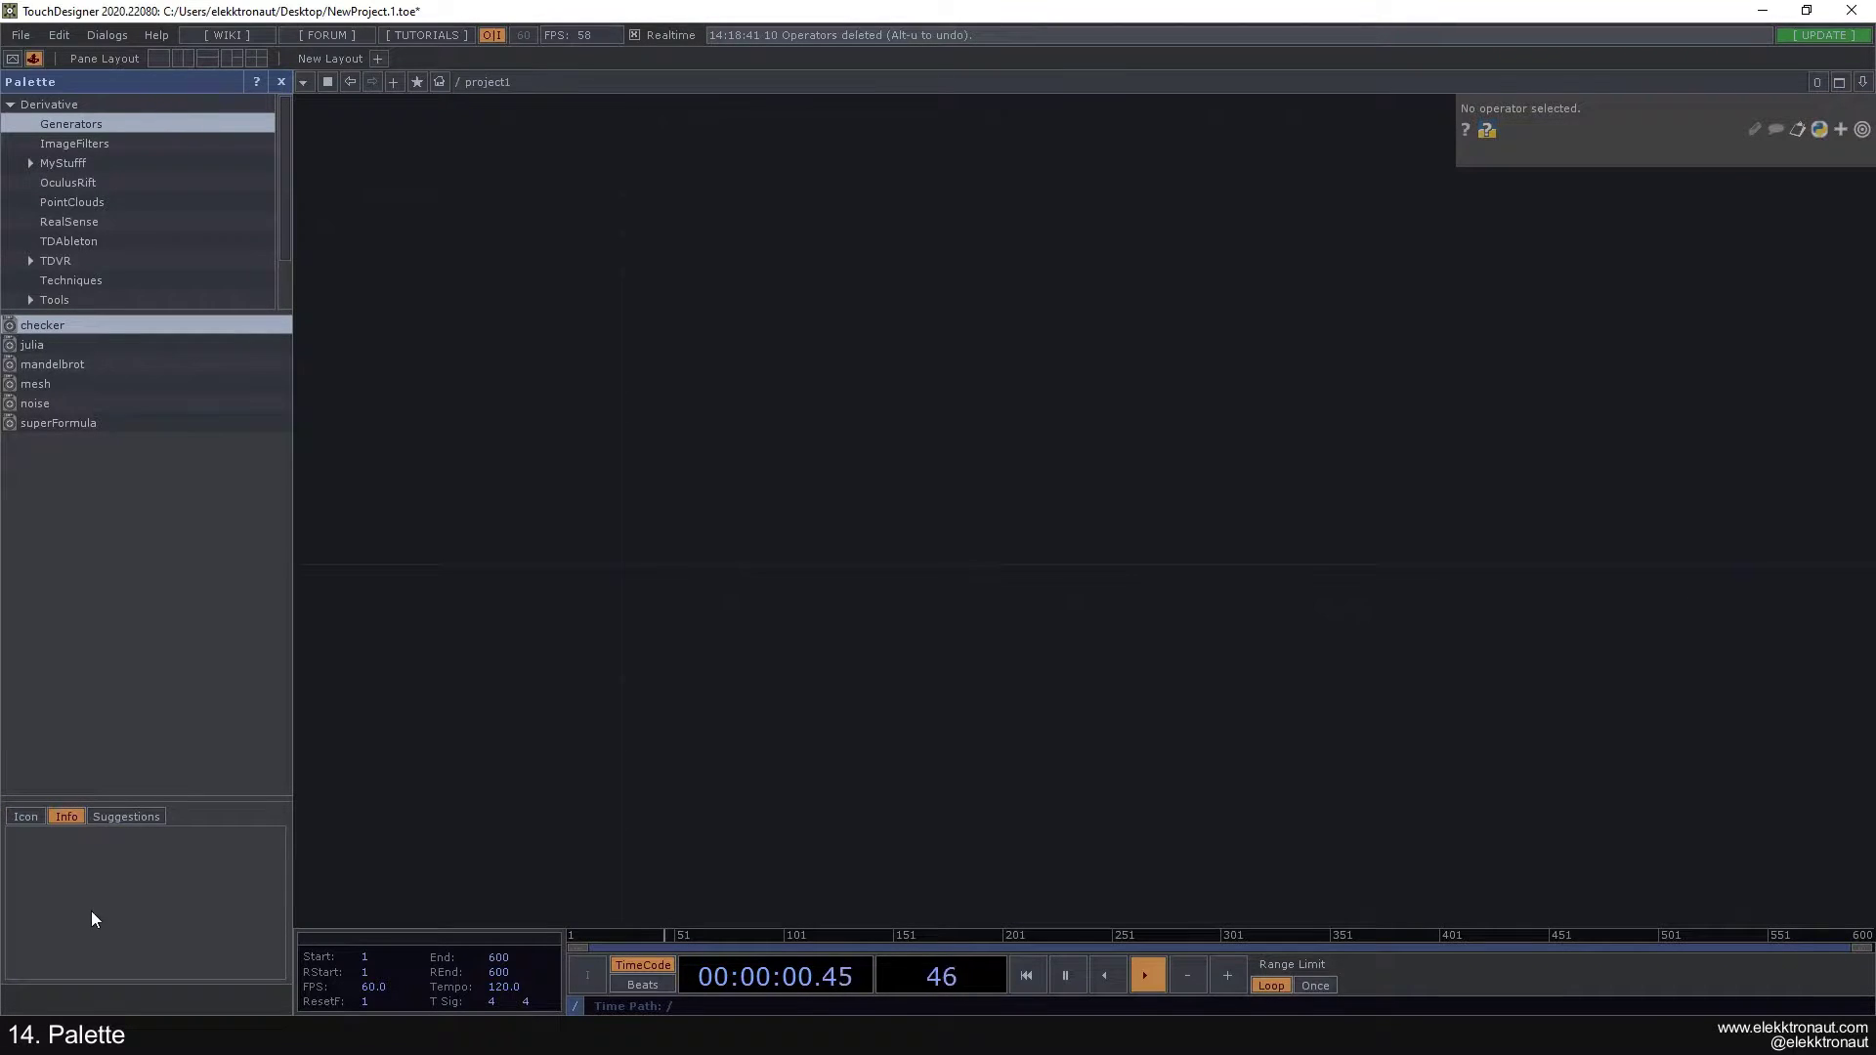
left_click(95, 819)
left_click(20, 819)
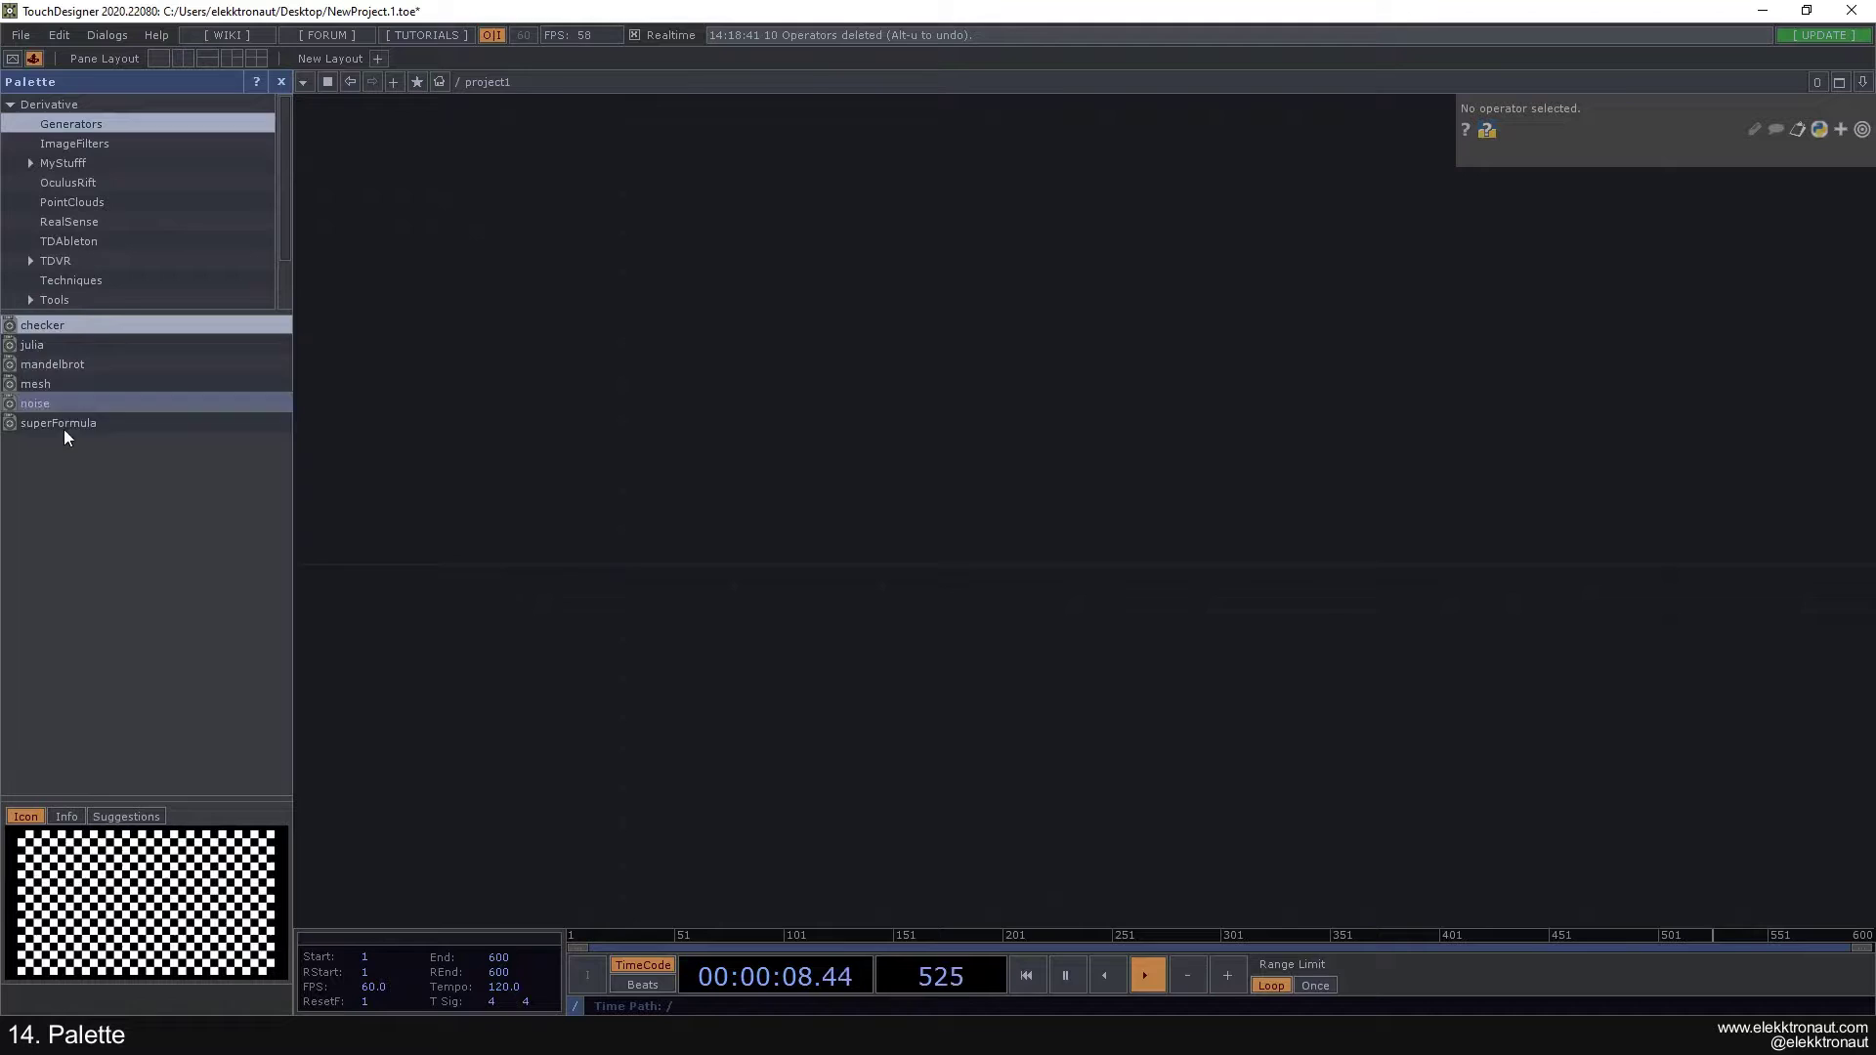
Step: Add the noise component from the Generators folder to the project1 network
left_click_drag(57, 345, 10, 334)
left_click_drag(36, 402, 638, 534)
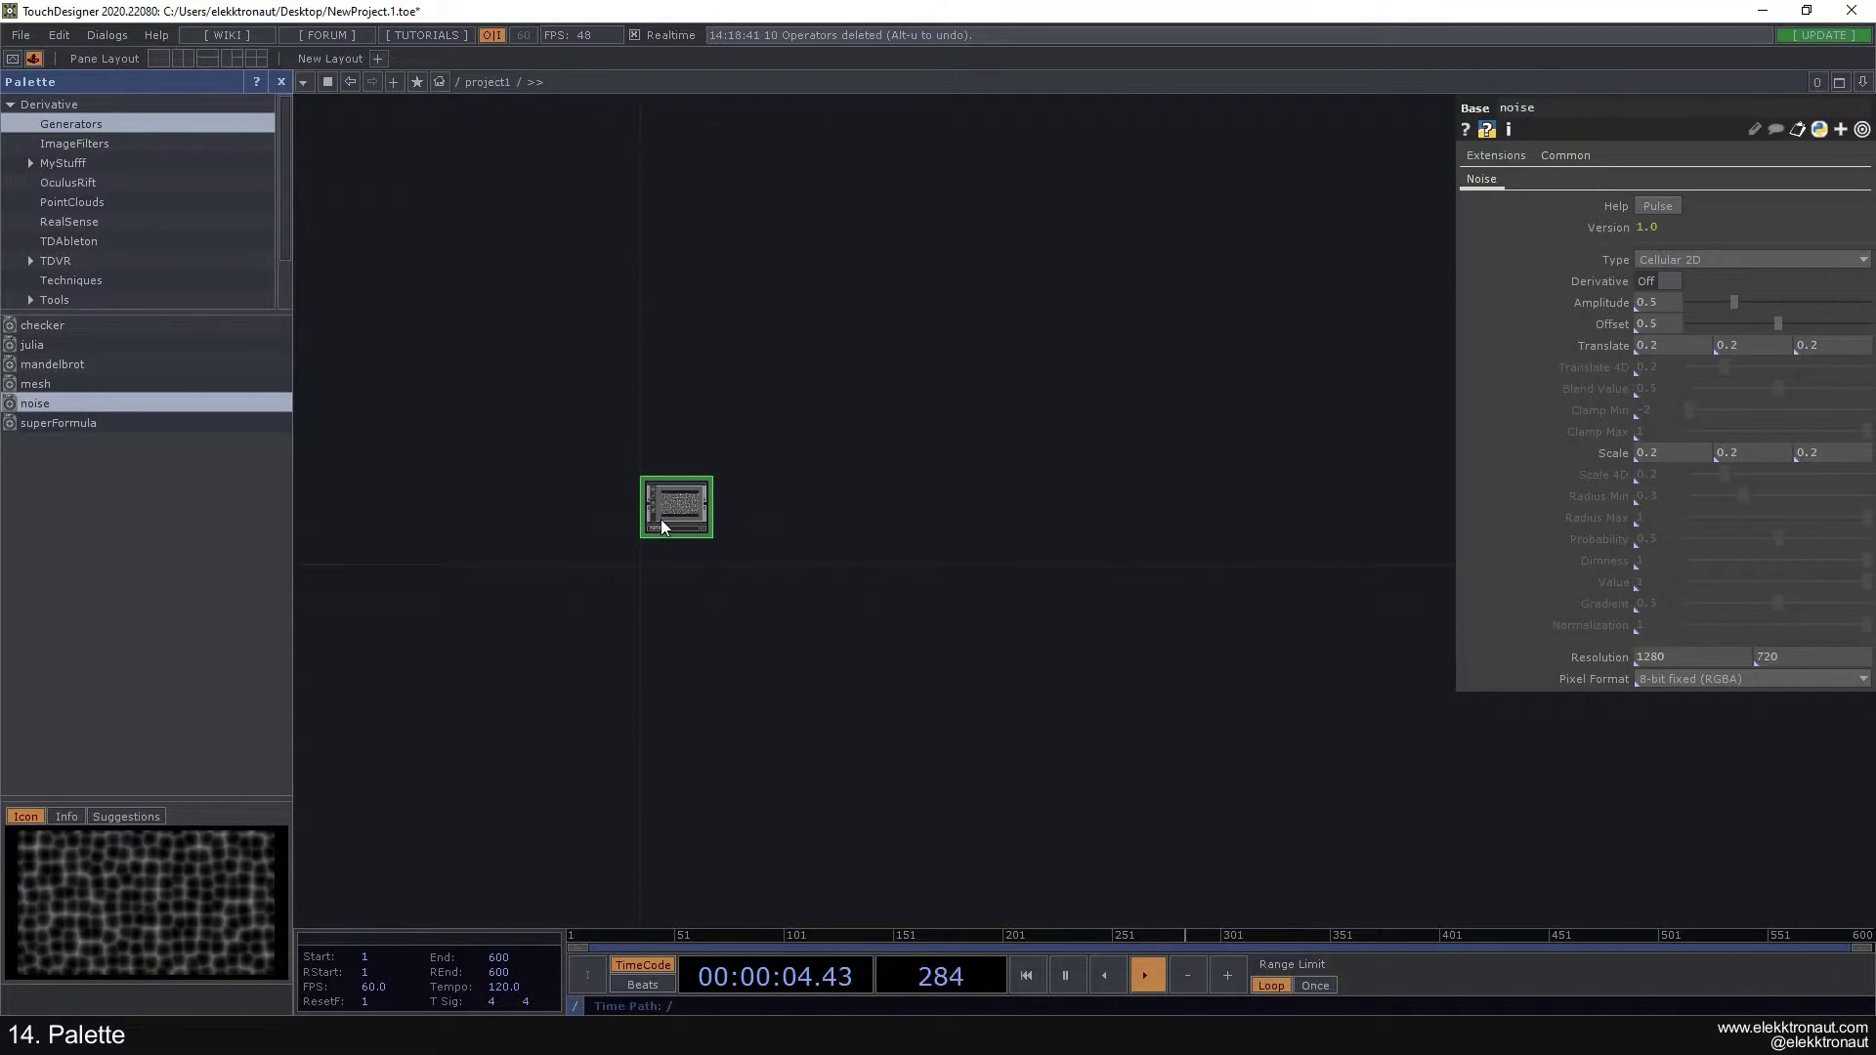
scroll(701, 480, "up", 5)
left_click_drag(850, 494, 1086, 329)
left_click_drag(940, 391, 779, 530)
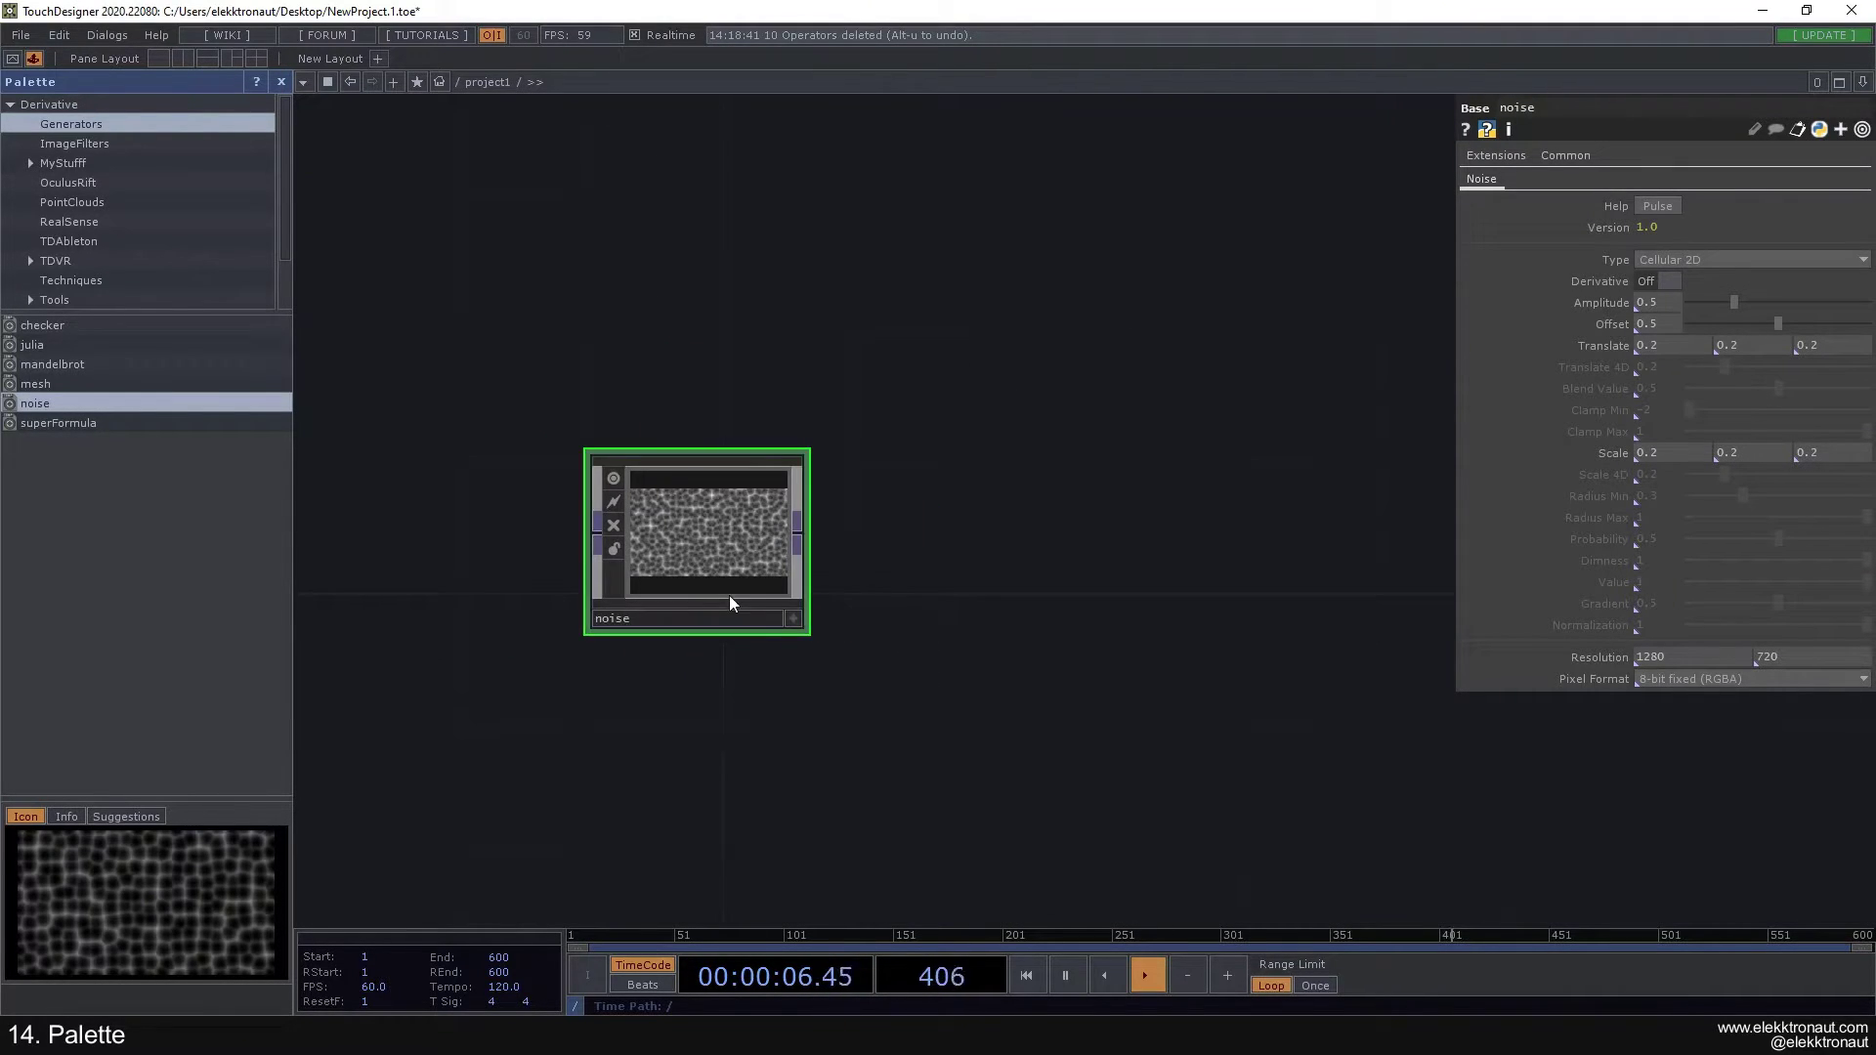
scroll(729, 595, "up", 4)
left_click_drag(1067, 489, 1140, 480)
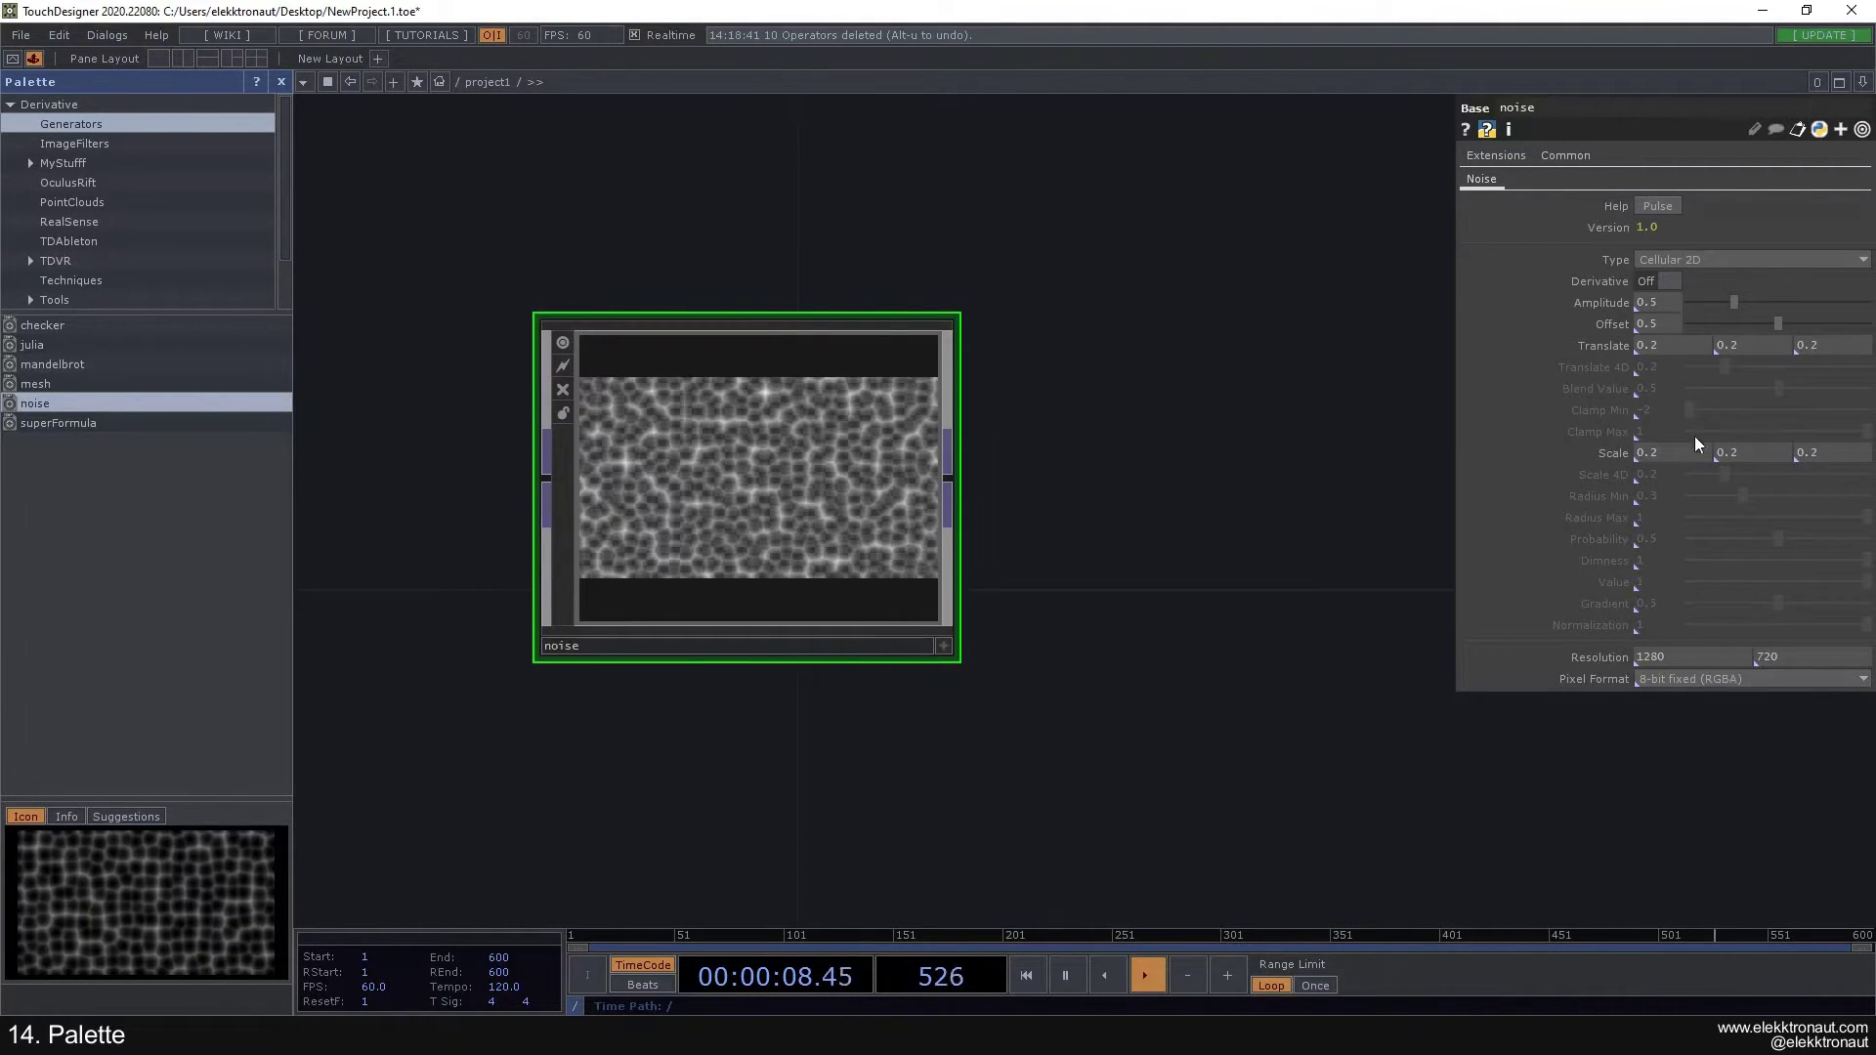
Step: Try adjusting the noise component's Scale and lowering its Amplitude to 0.26, and undo the Amplitude change
mouse_move(1616, 448)
middle_mouse_down()
mouse_move(1616, 422)
mouse_move(1651, 422)
mouse_move(1616, 422)
middle_mouse_up()
left_click_drag(1735, 302, 1712, 304)
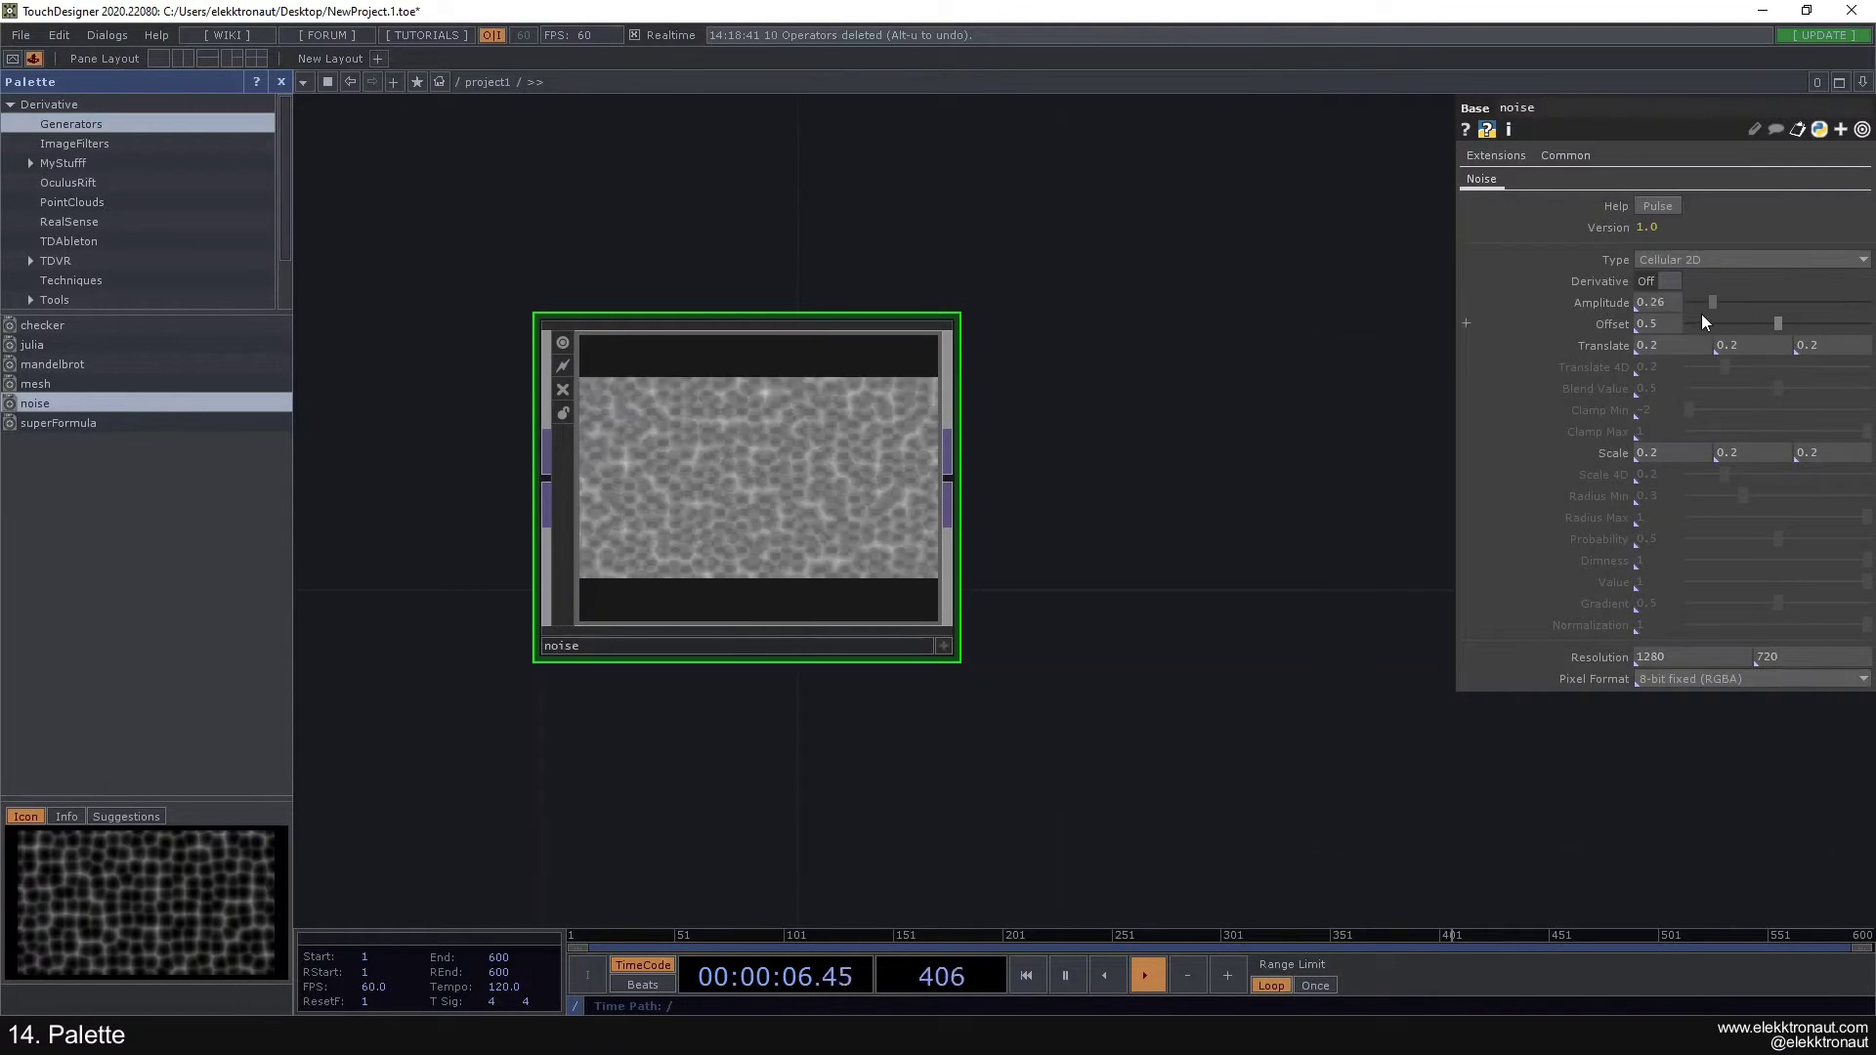
key("ctrl+z")
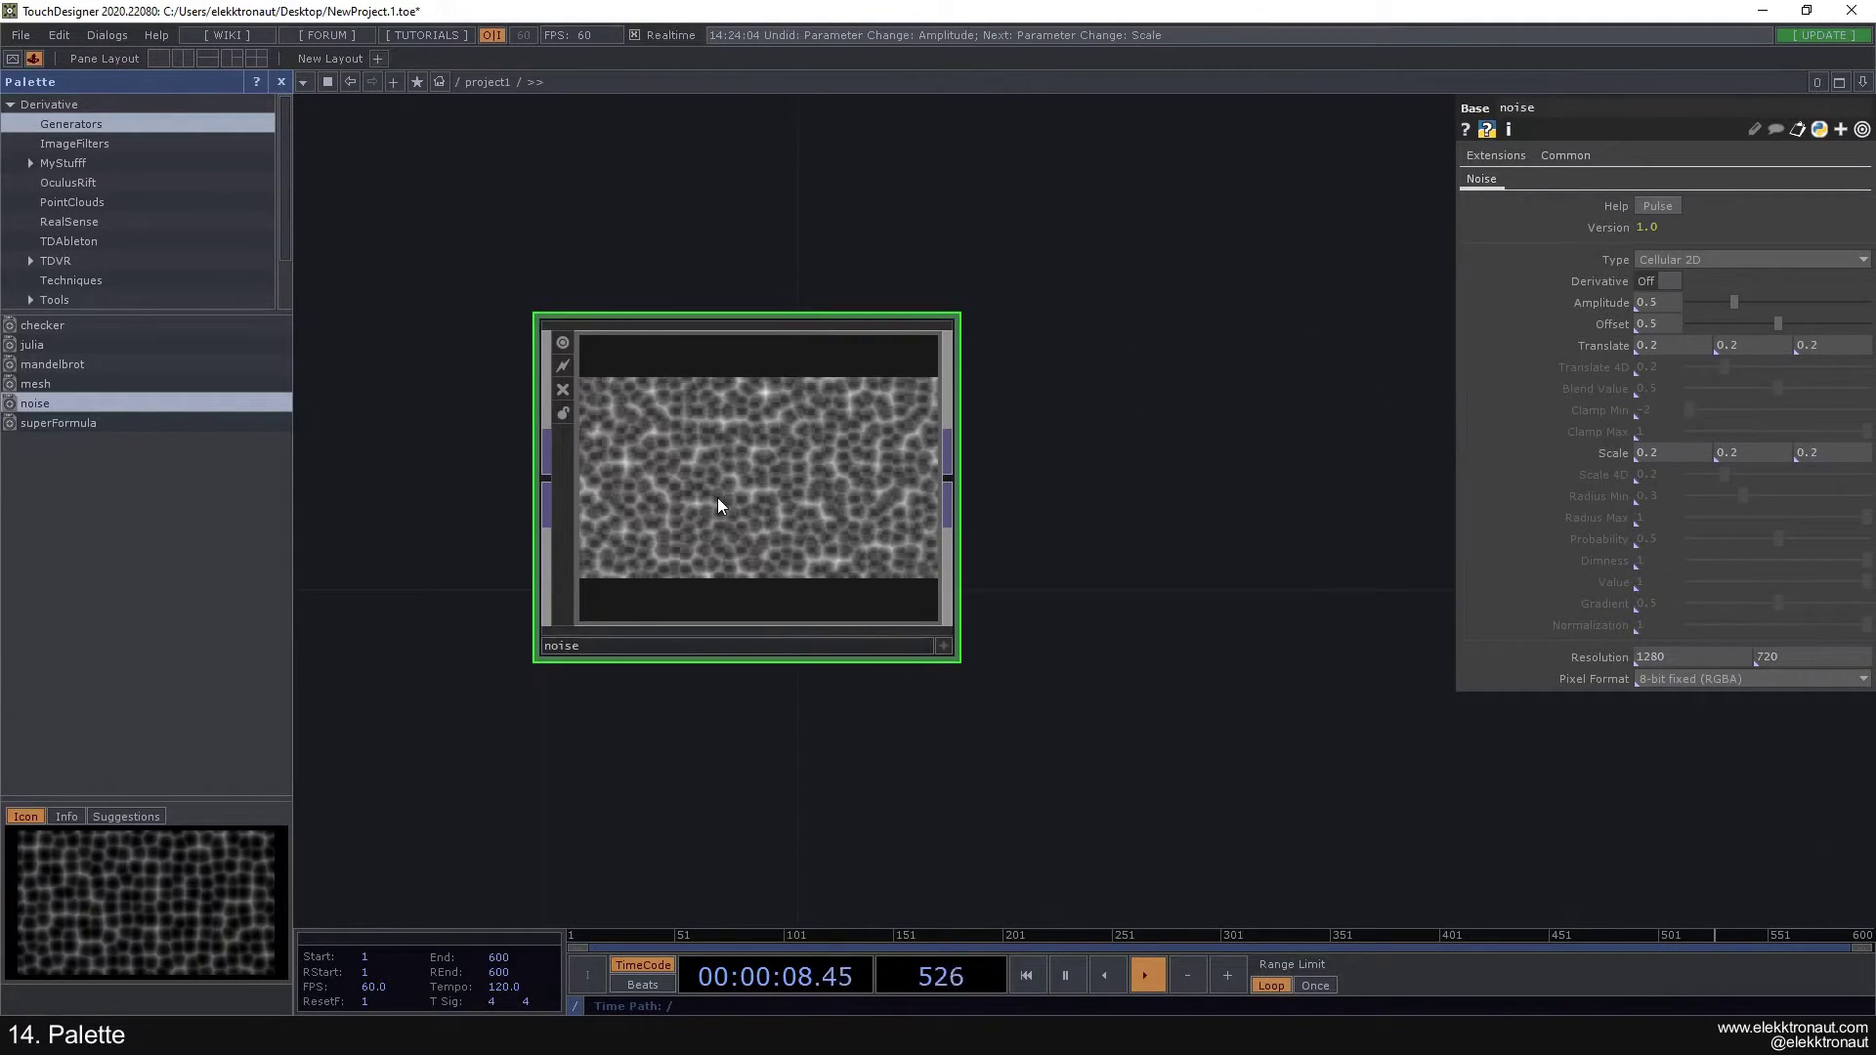
Step: Examine the operator network inside the noise component and return to the project1 level
double_click(717, 496)
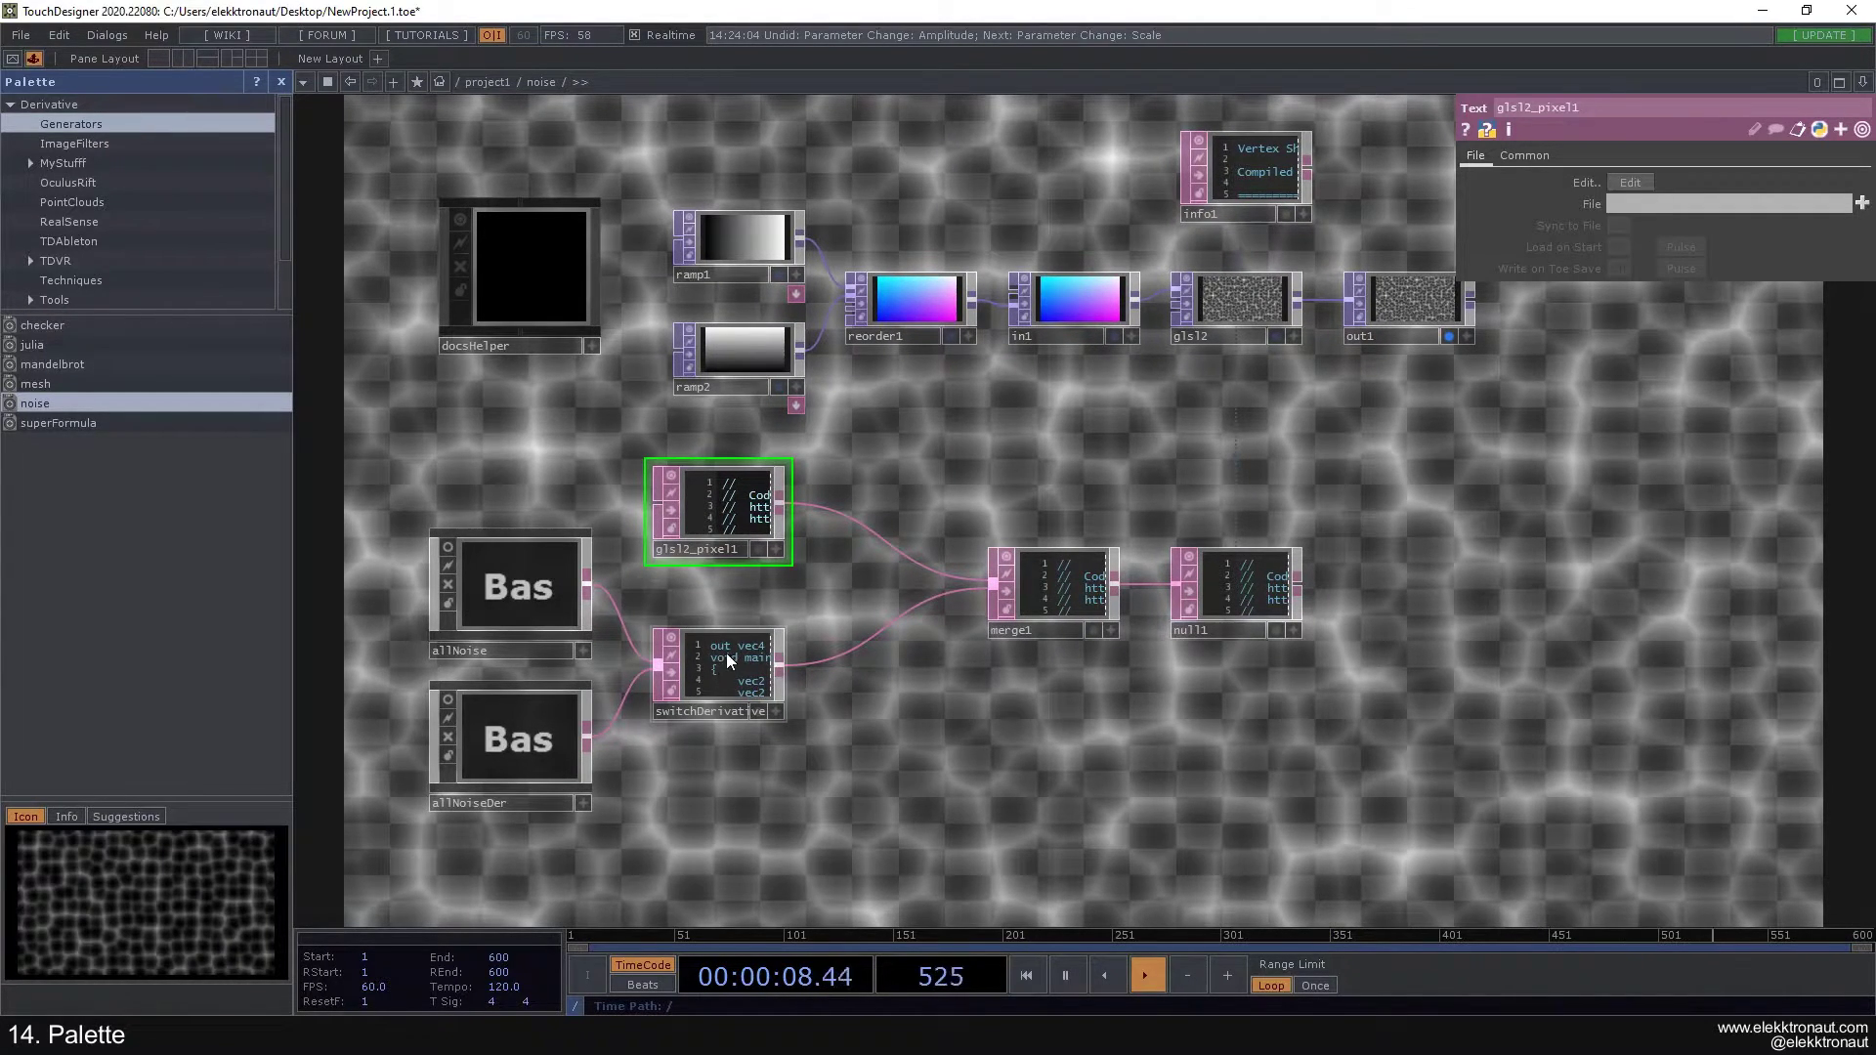
scroll(706, 666, "up", 6)
left_click_drag(924, 328, 972, 640)
scroll(772, 215, "up", 4)
scroll(811, 365, "down", 6)
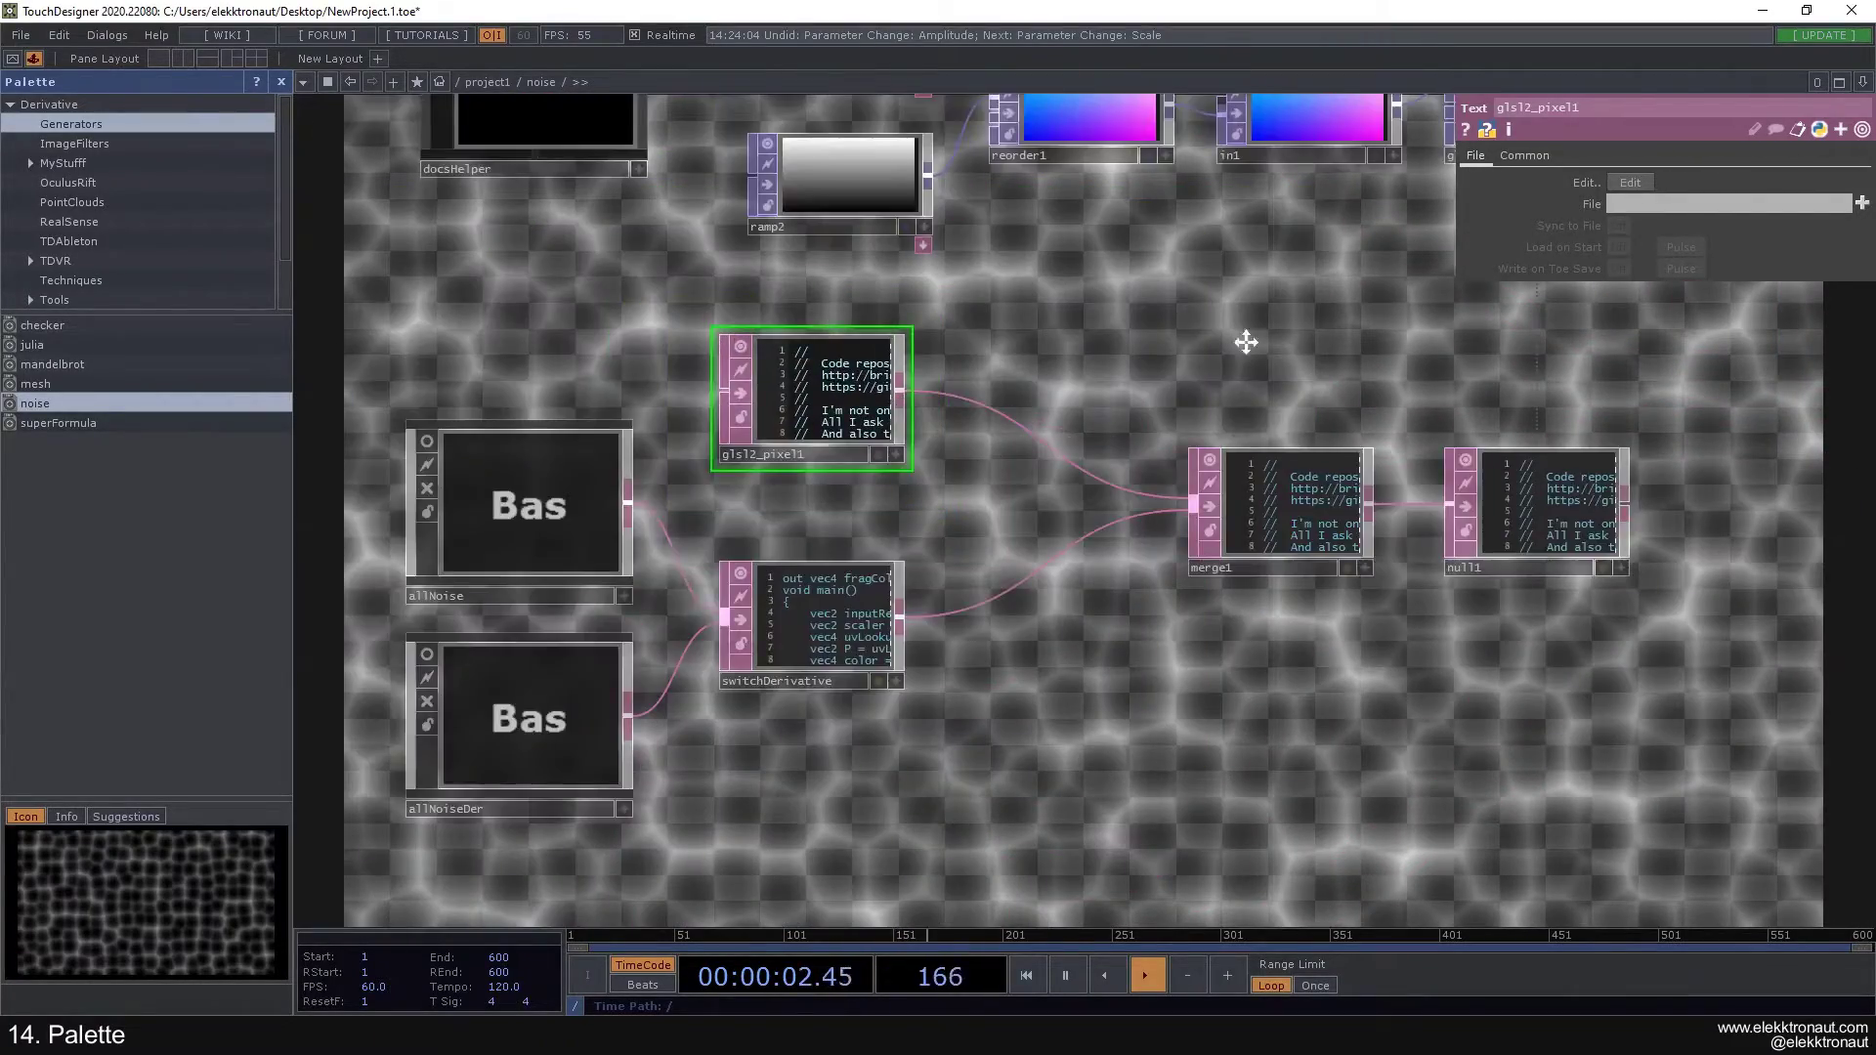
scroll(1006, 368, "up", 4)
scroll(901, 342, "down", 1)
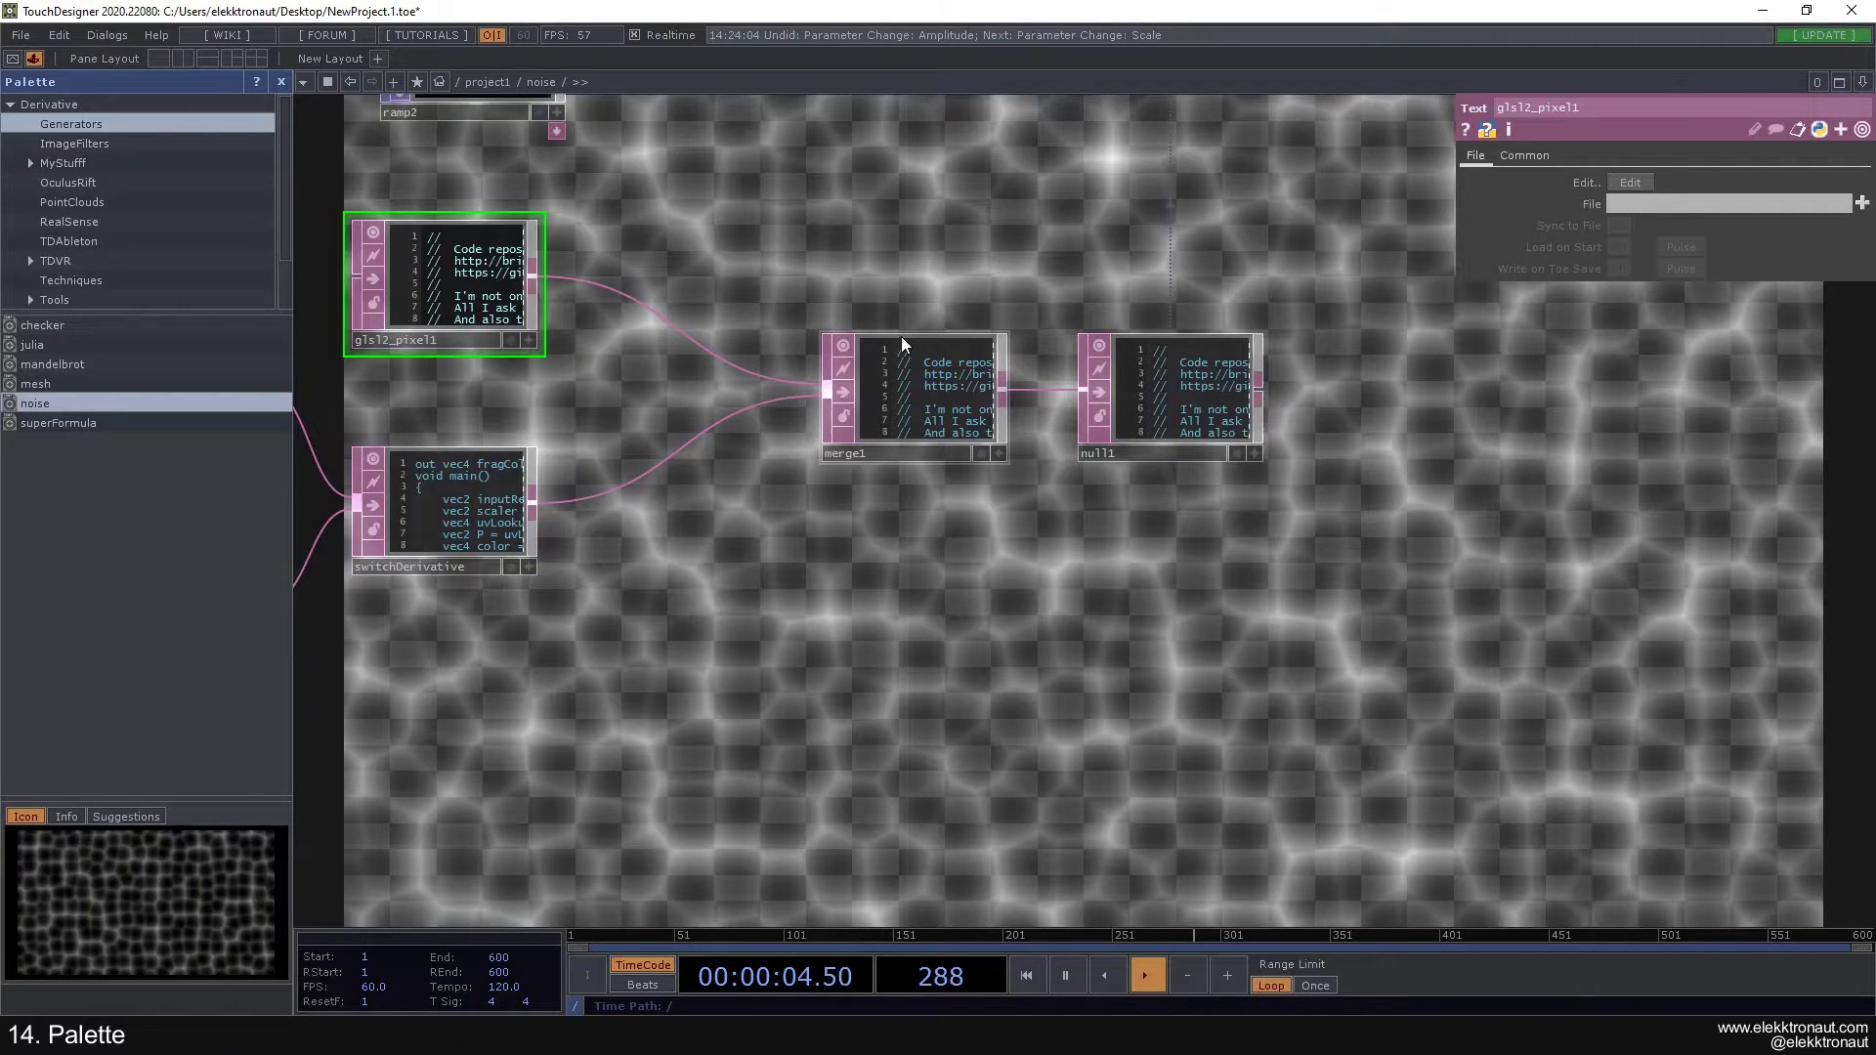
scroll(901, 342, "down", 5)
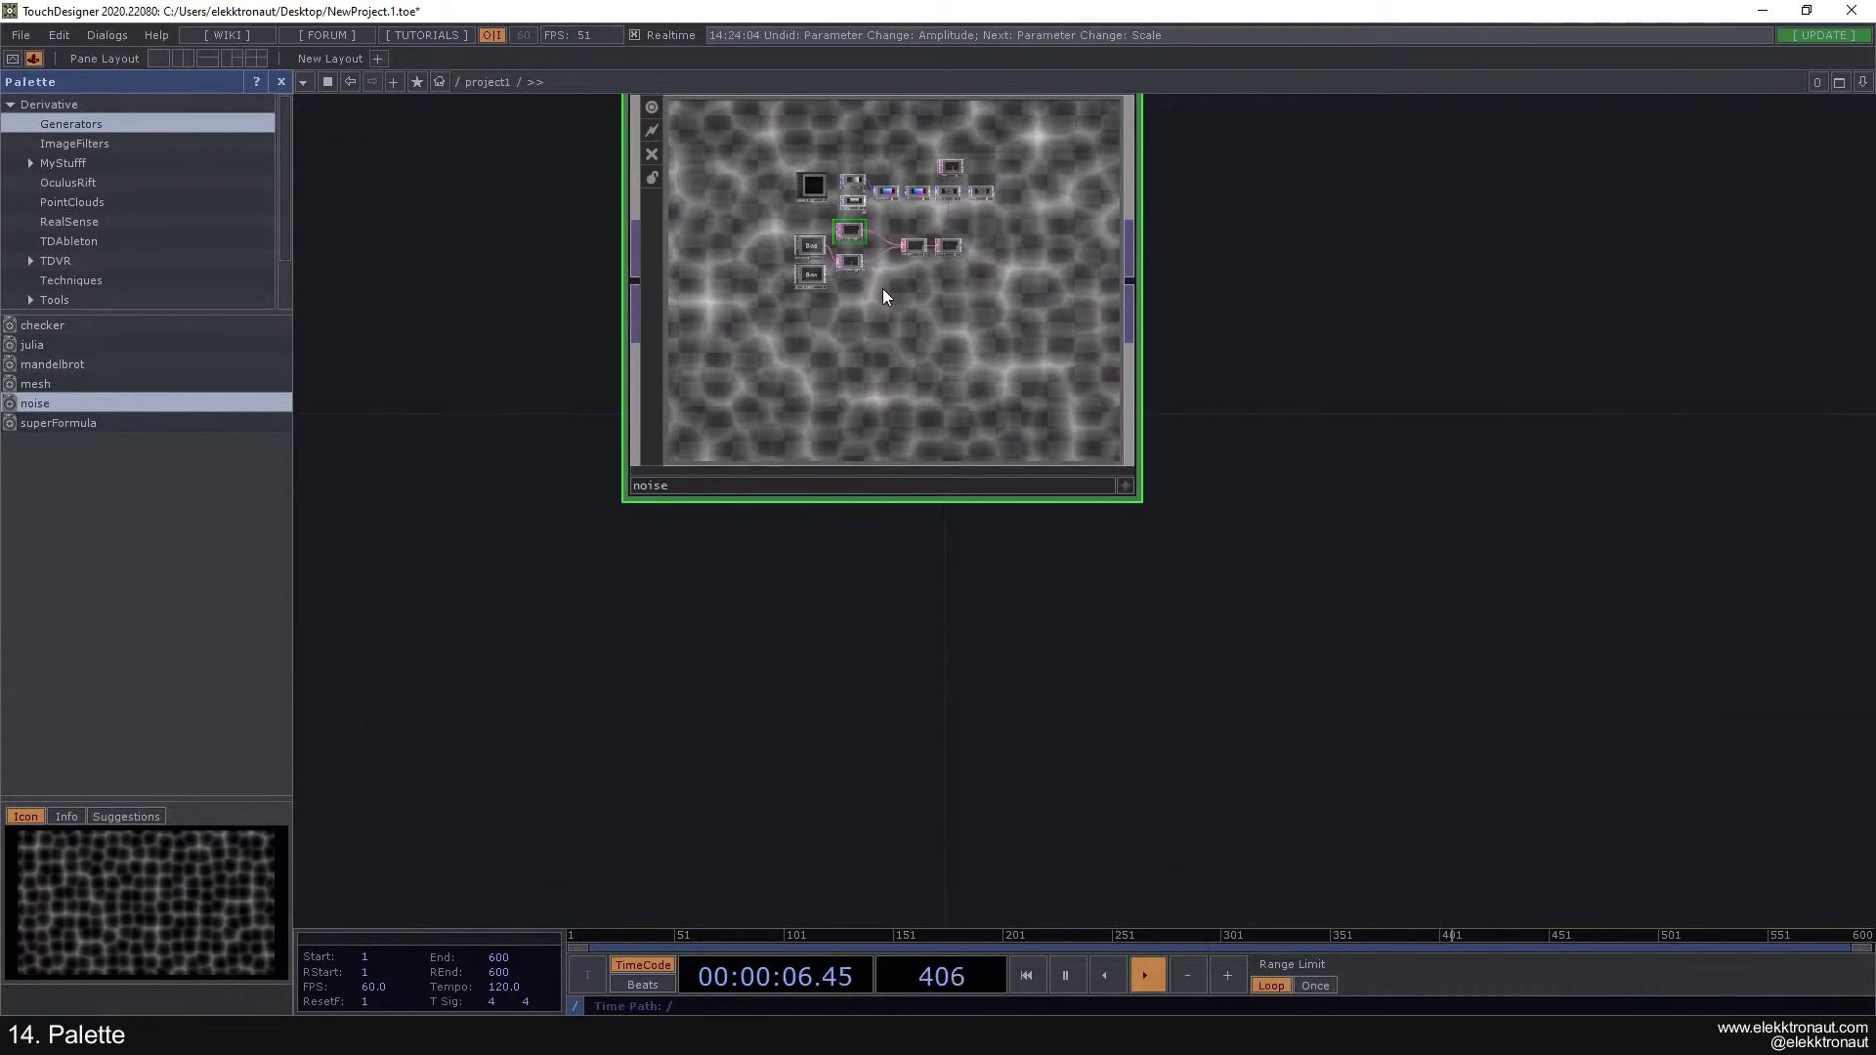
scroll(879, 291, "down", 5)
left_click_drag(1046, 284, 942, 301)
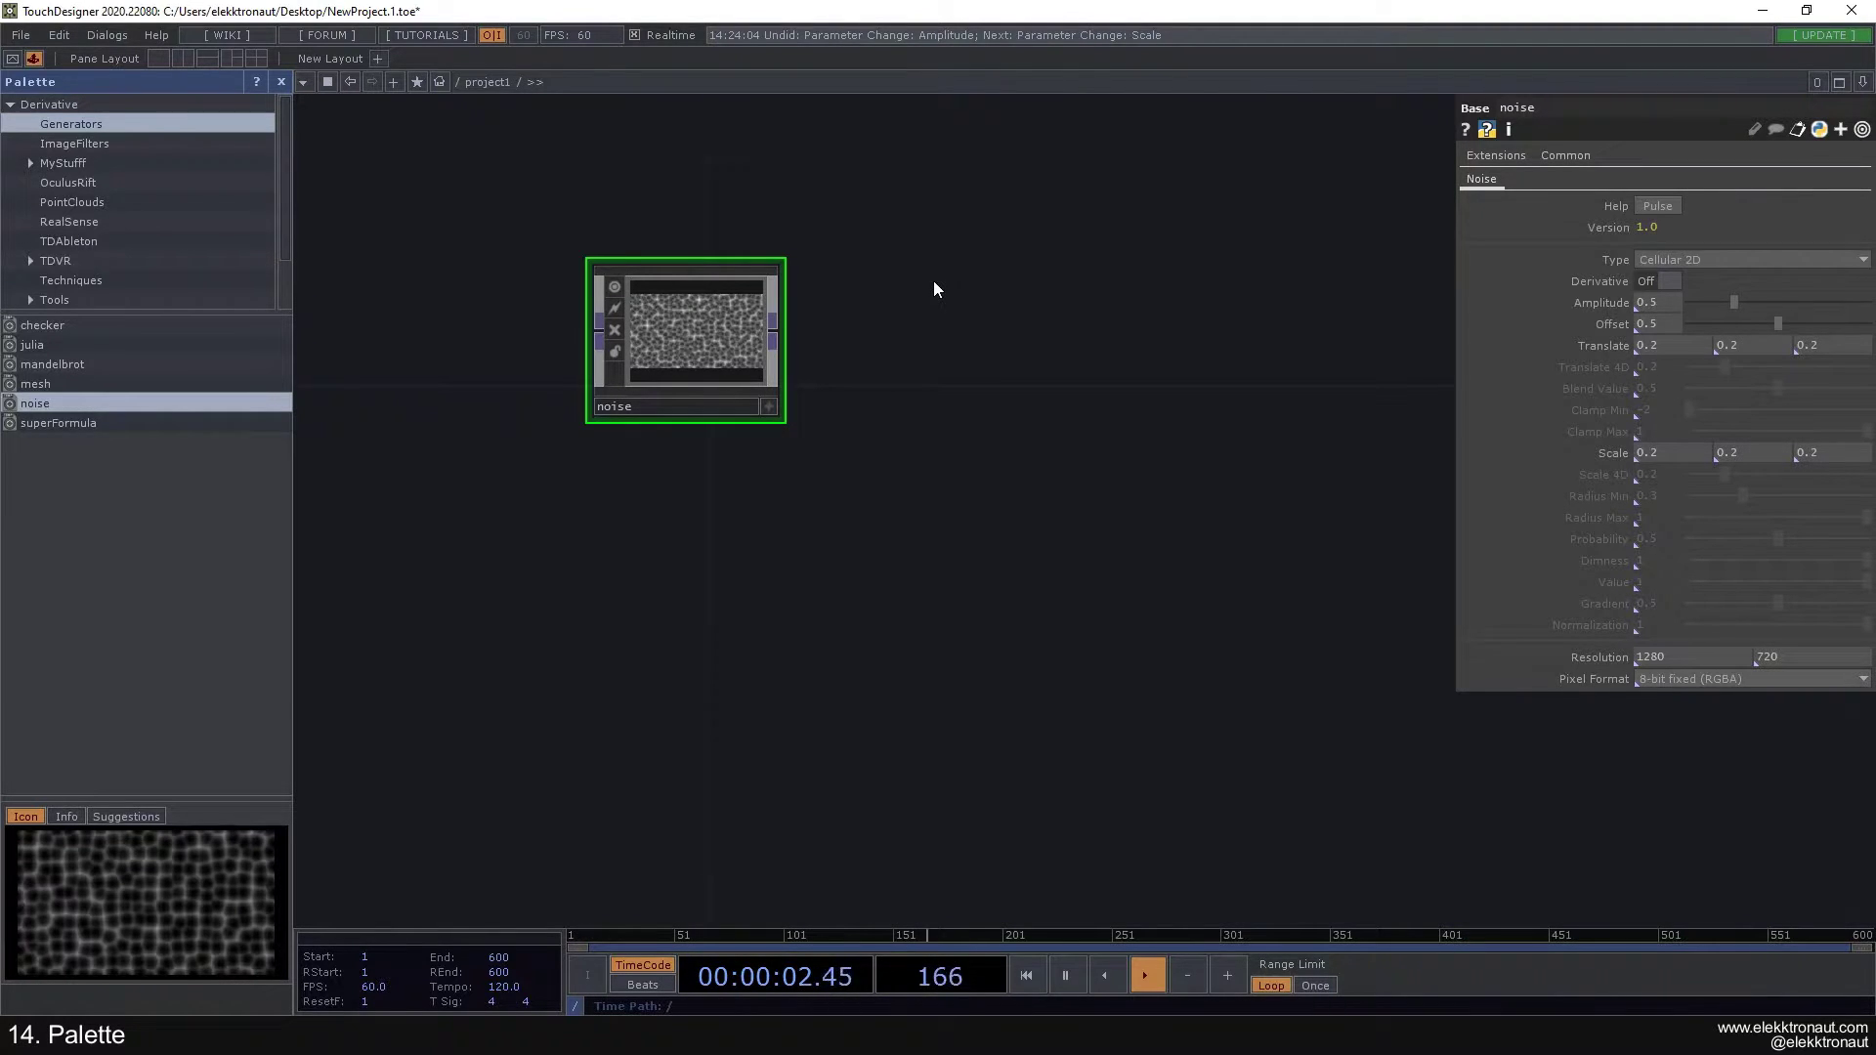
left_click_drag(891, 349, 846, 340)
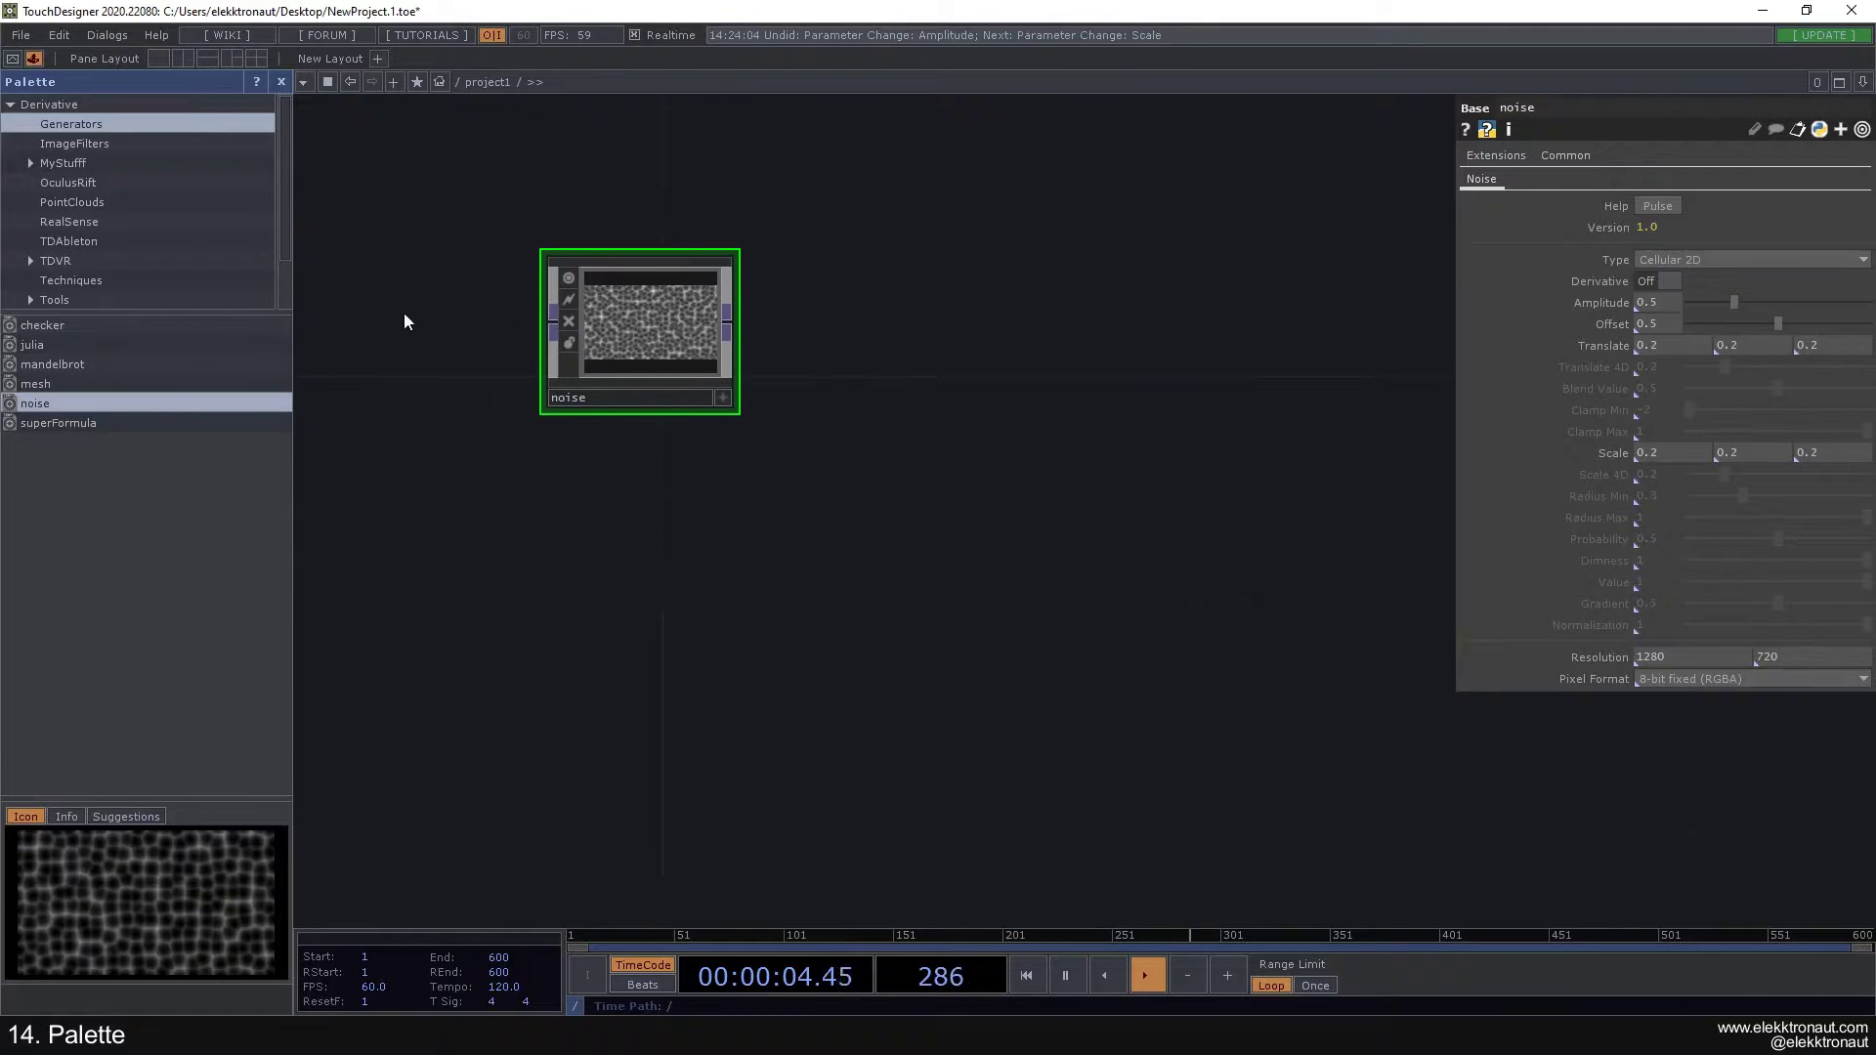
left_click_drag(675, 343, 594, 343)
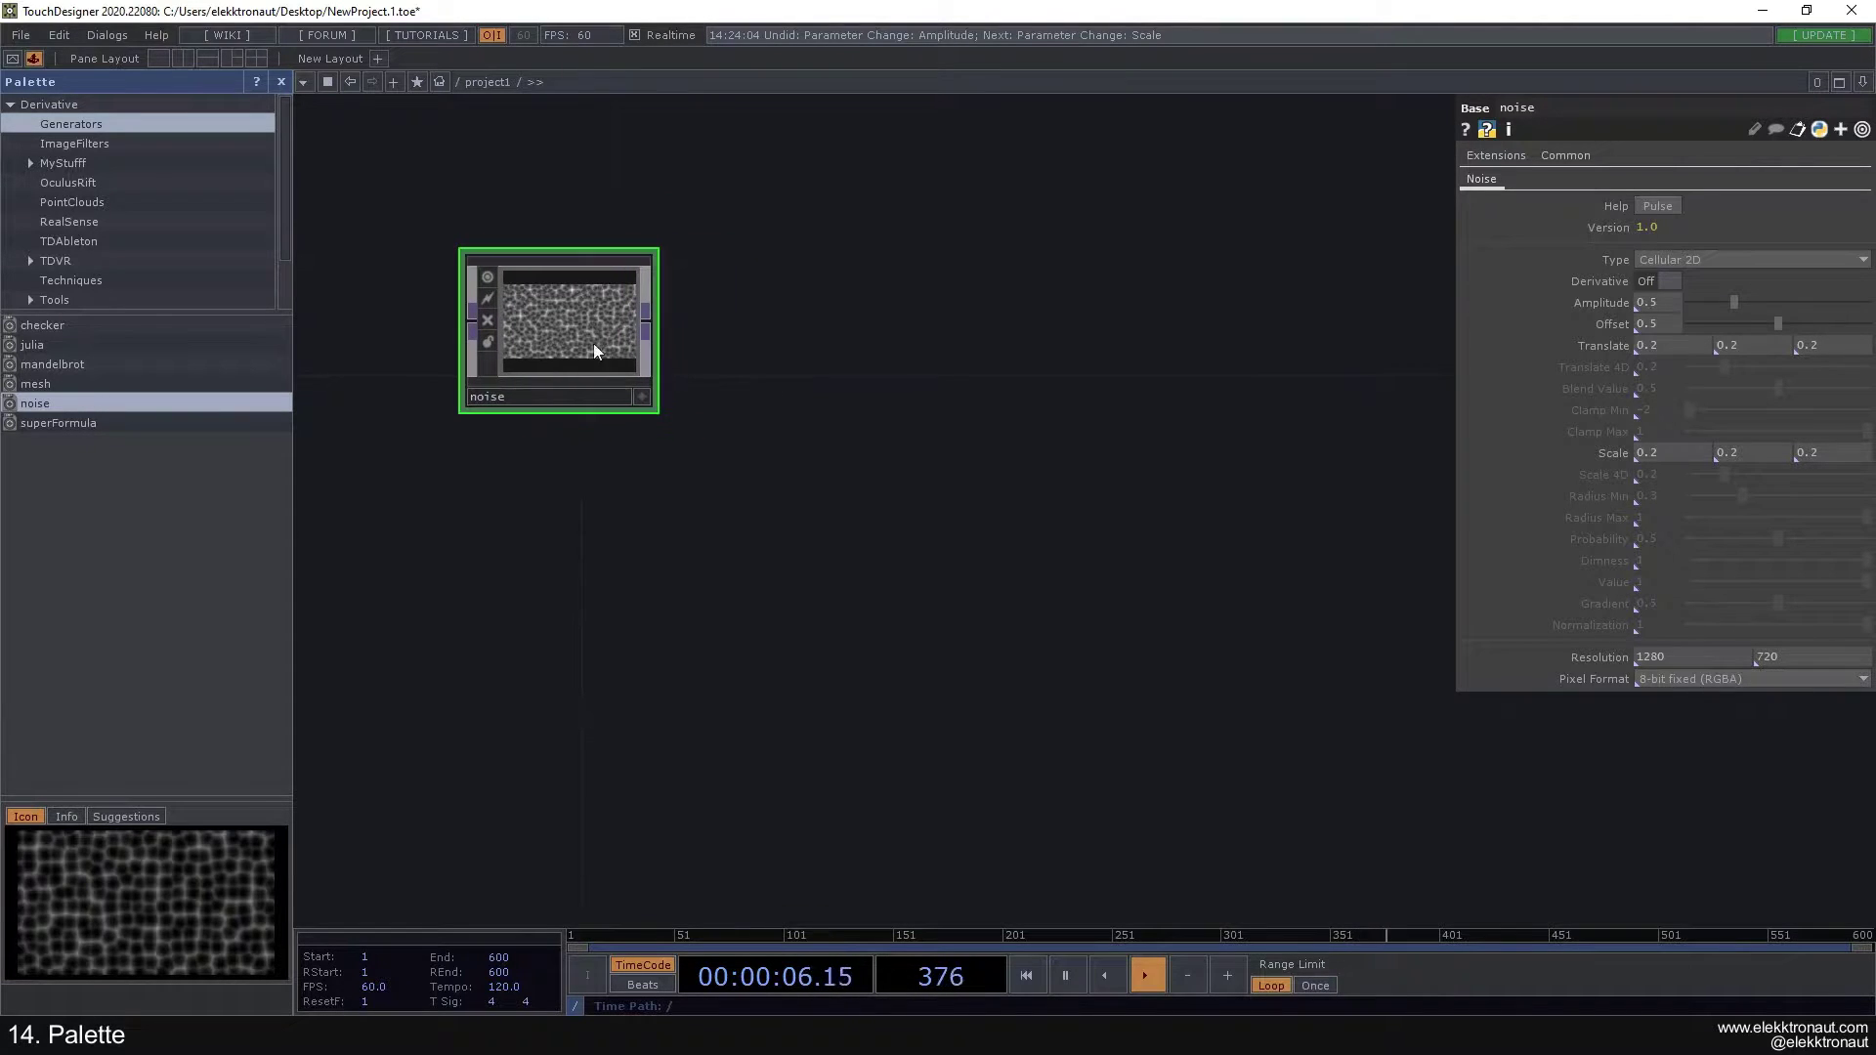
Step: Append a Null TOP to the noise component's output, place it farther along the row and show it as the network background
right_click(648, 332)
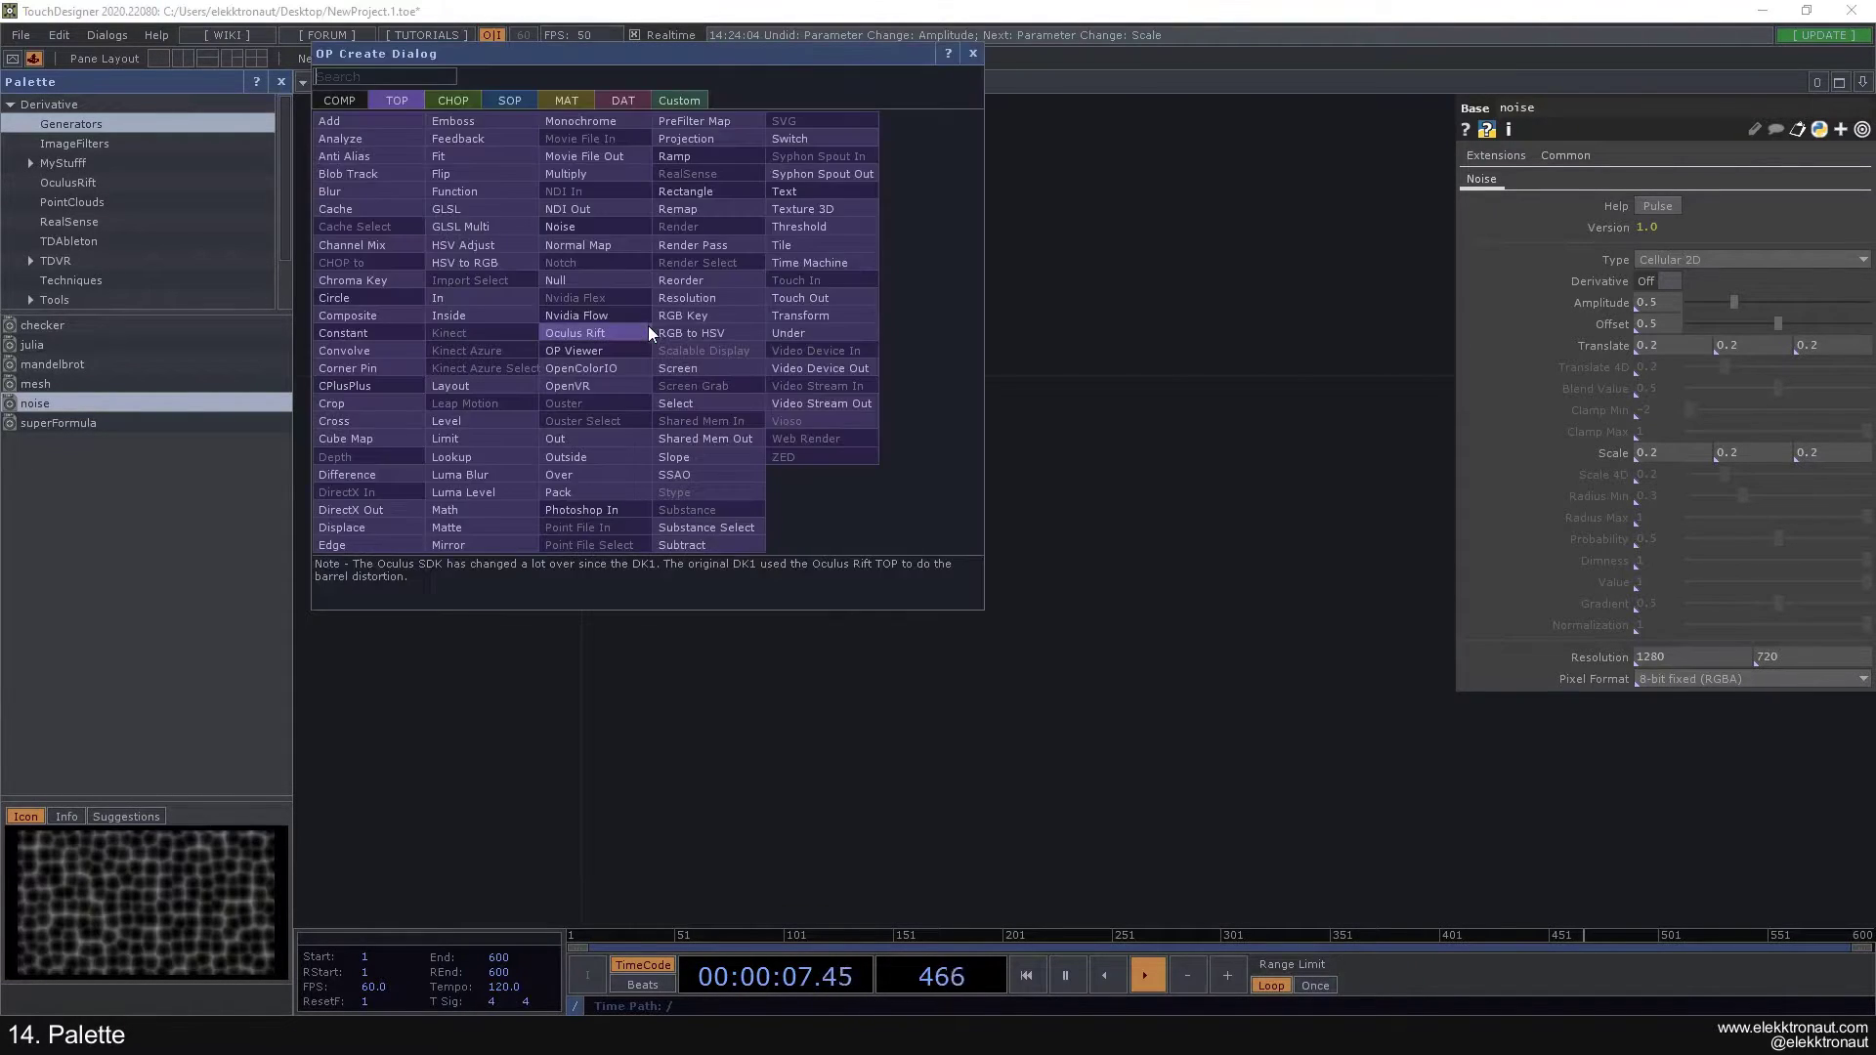
left_click(603, 280)
left_click(1225, 333)
left_click_drag(965, 430, 792, 432)
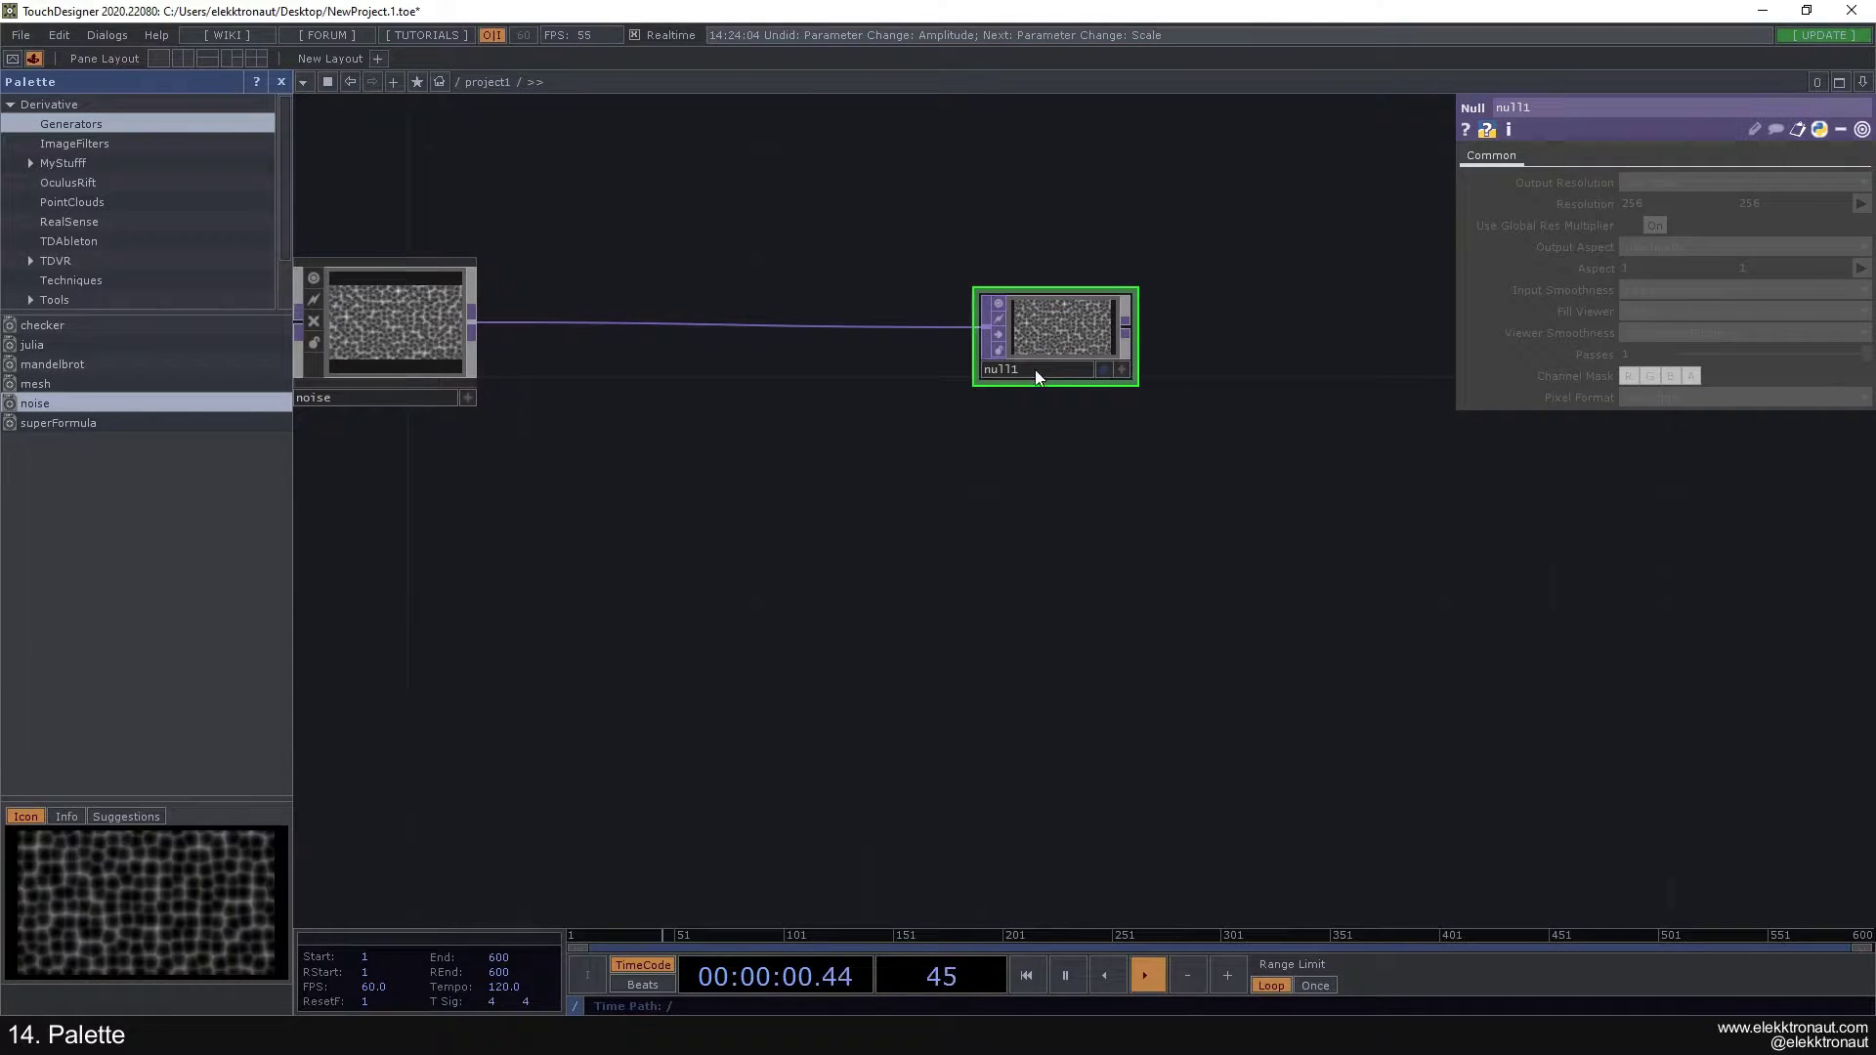
left_click(1105, 374)
left_click_drag(1071, 379, 1387, 379)
Step: Insert a Transform TOP between the noise component and null1, and turn on its Comp Over Background Color
right_click(1059, 326)
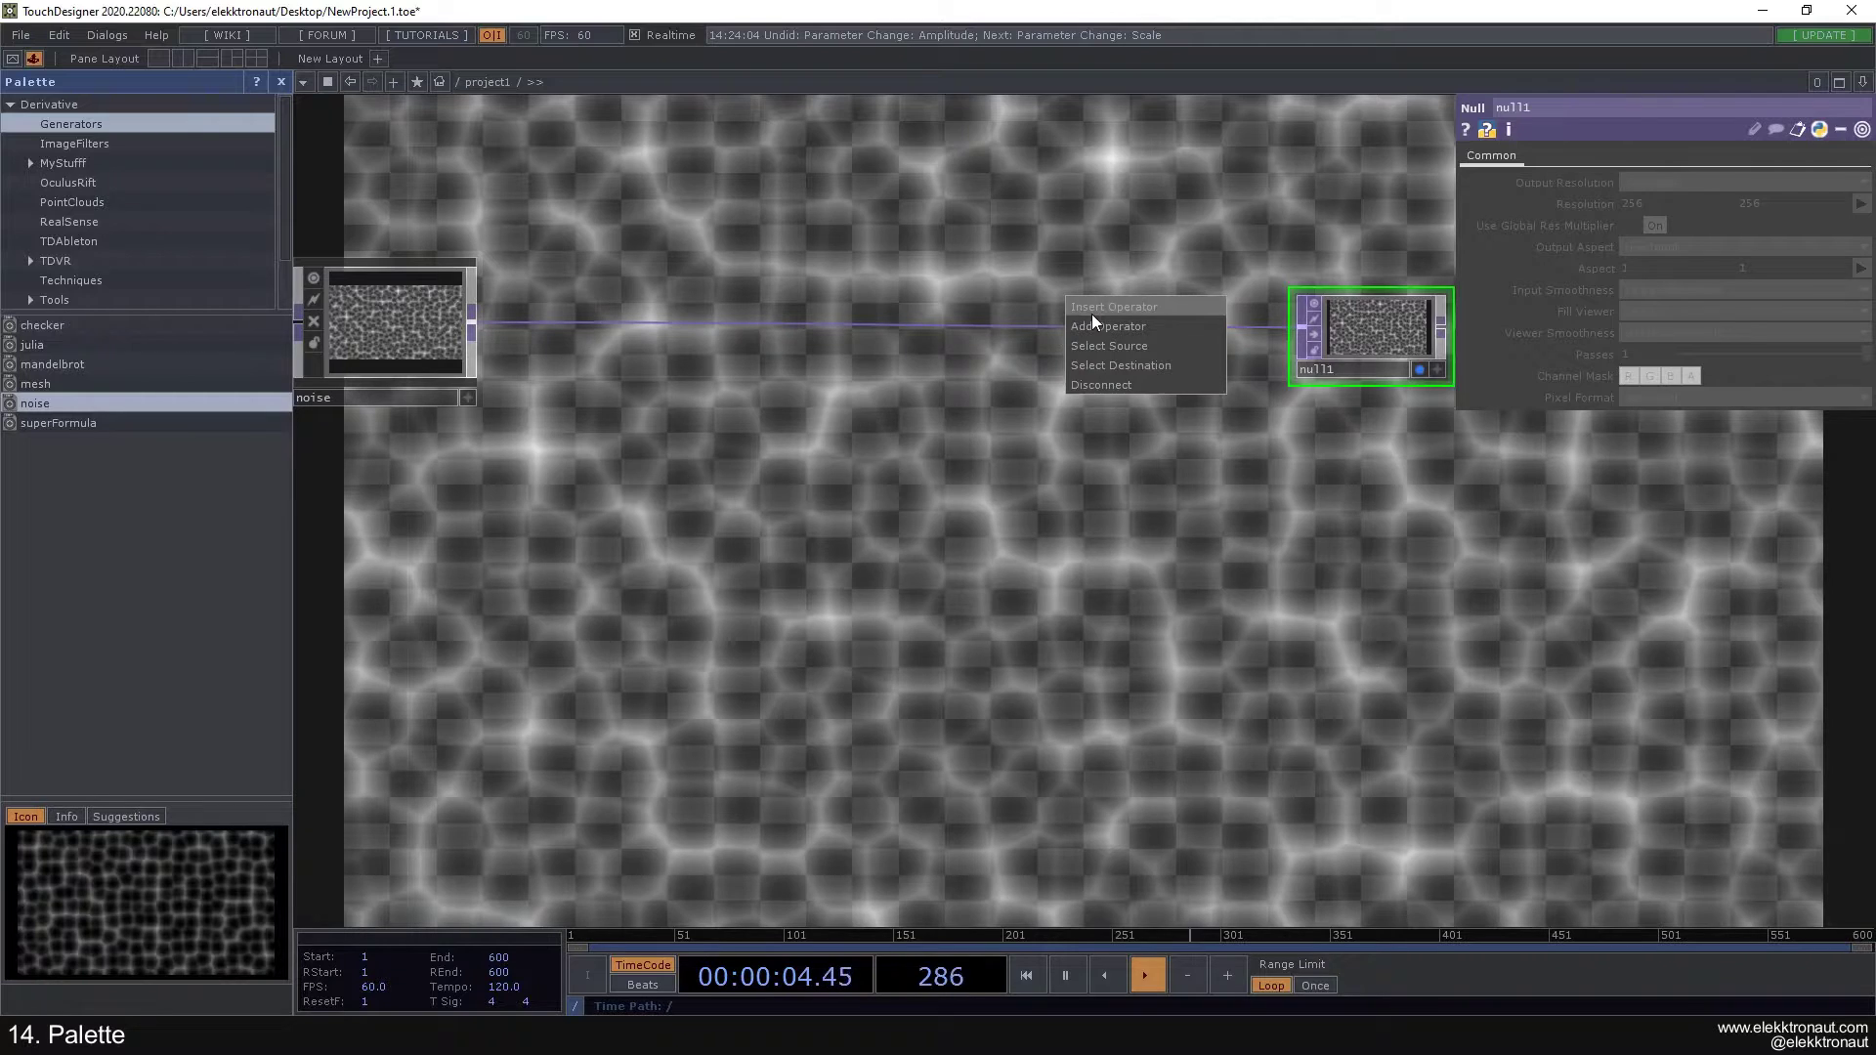
left_click(1092, 314)
type("tr")
left_click(1270, 304)
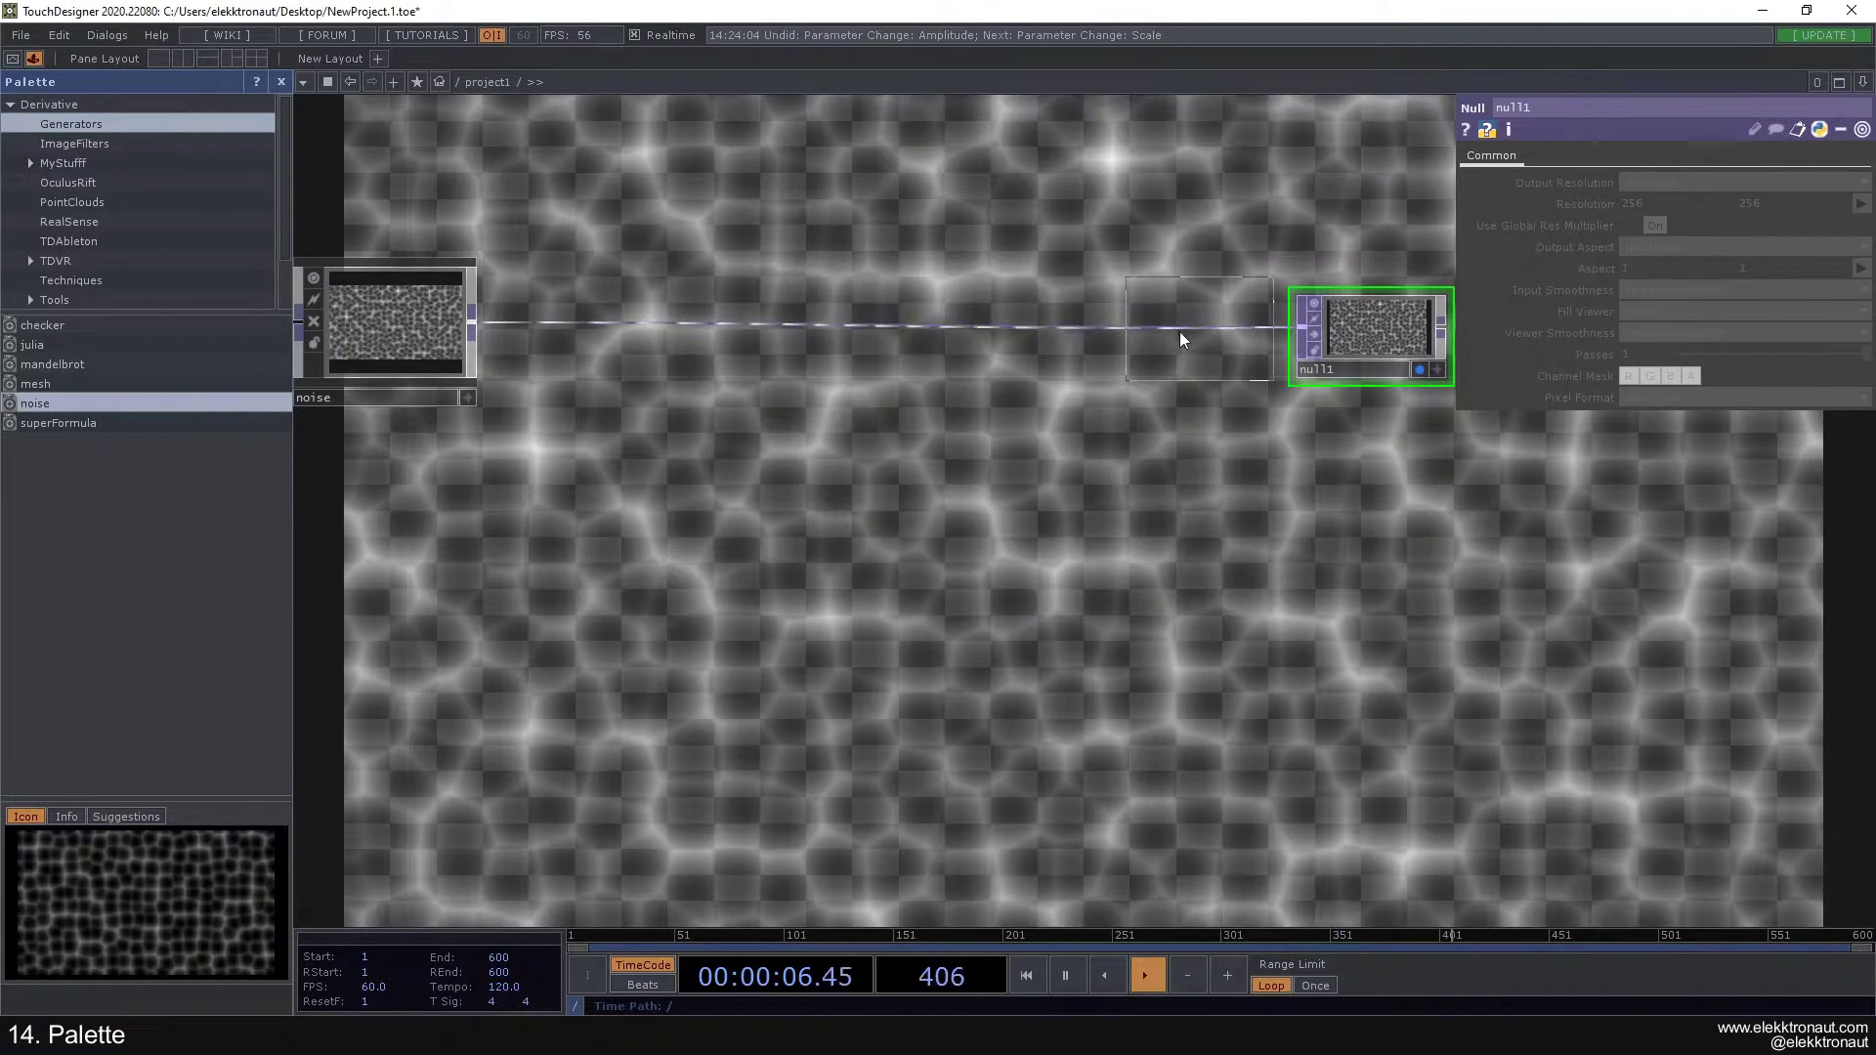
left_click(1178, 338)
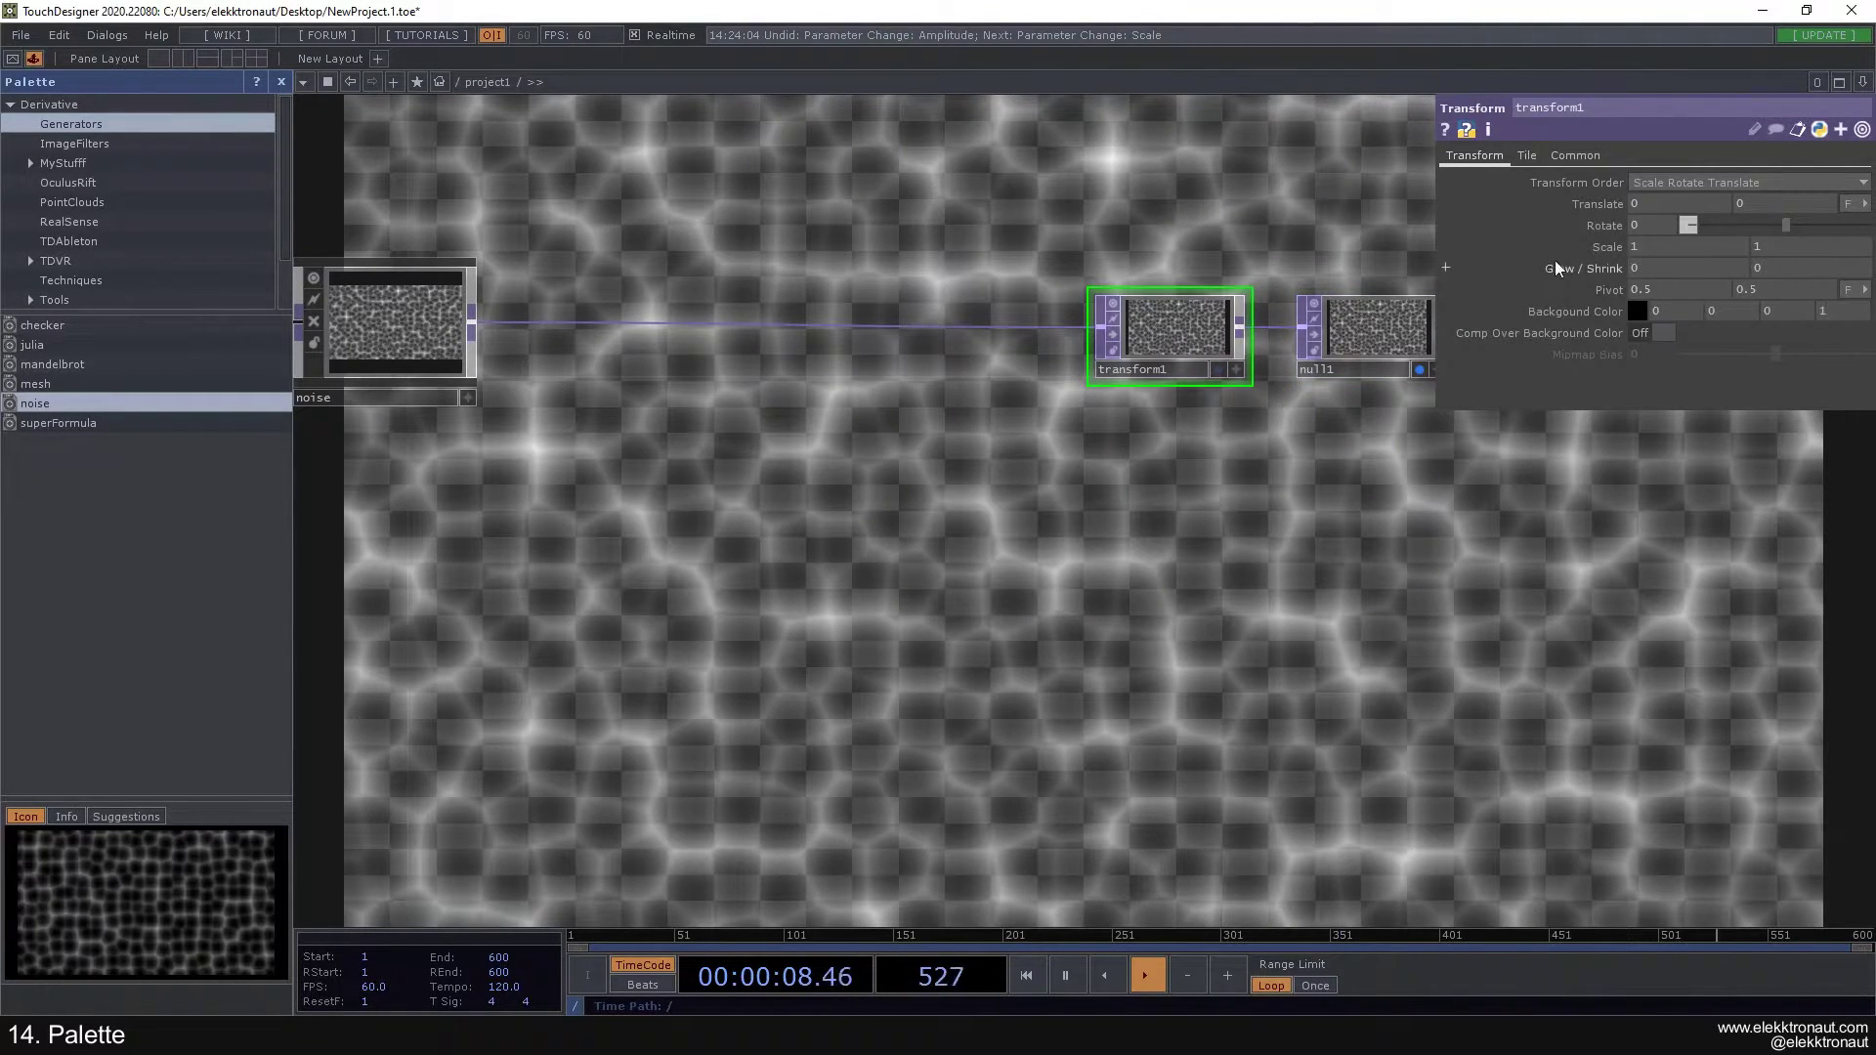
left_click(1642, 333)
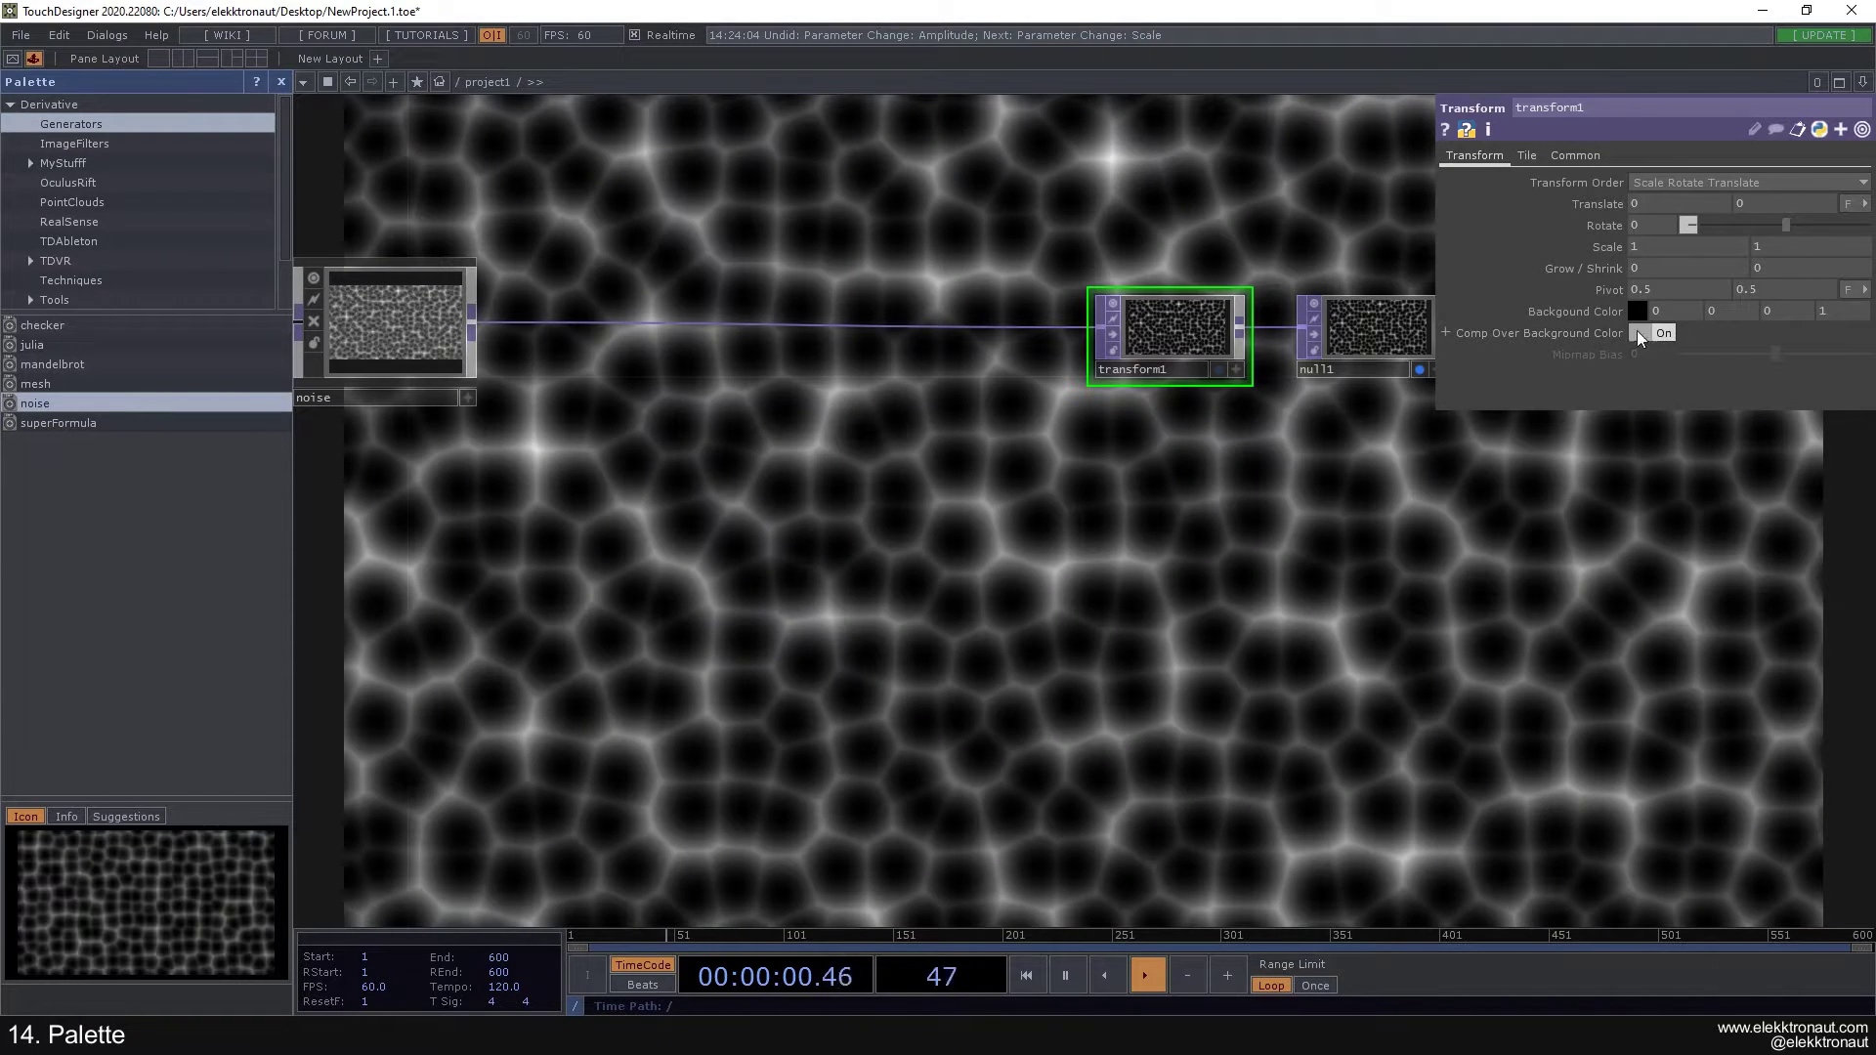
Step: Move the noise component farther away from transform1 to make room for more components on the wire
left_click_drag(923, 466, 1040, 455)
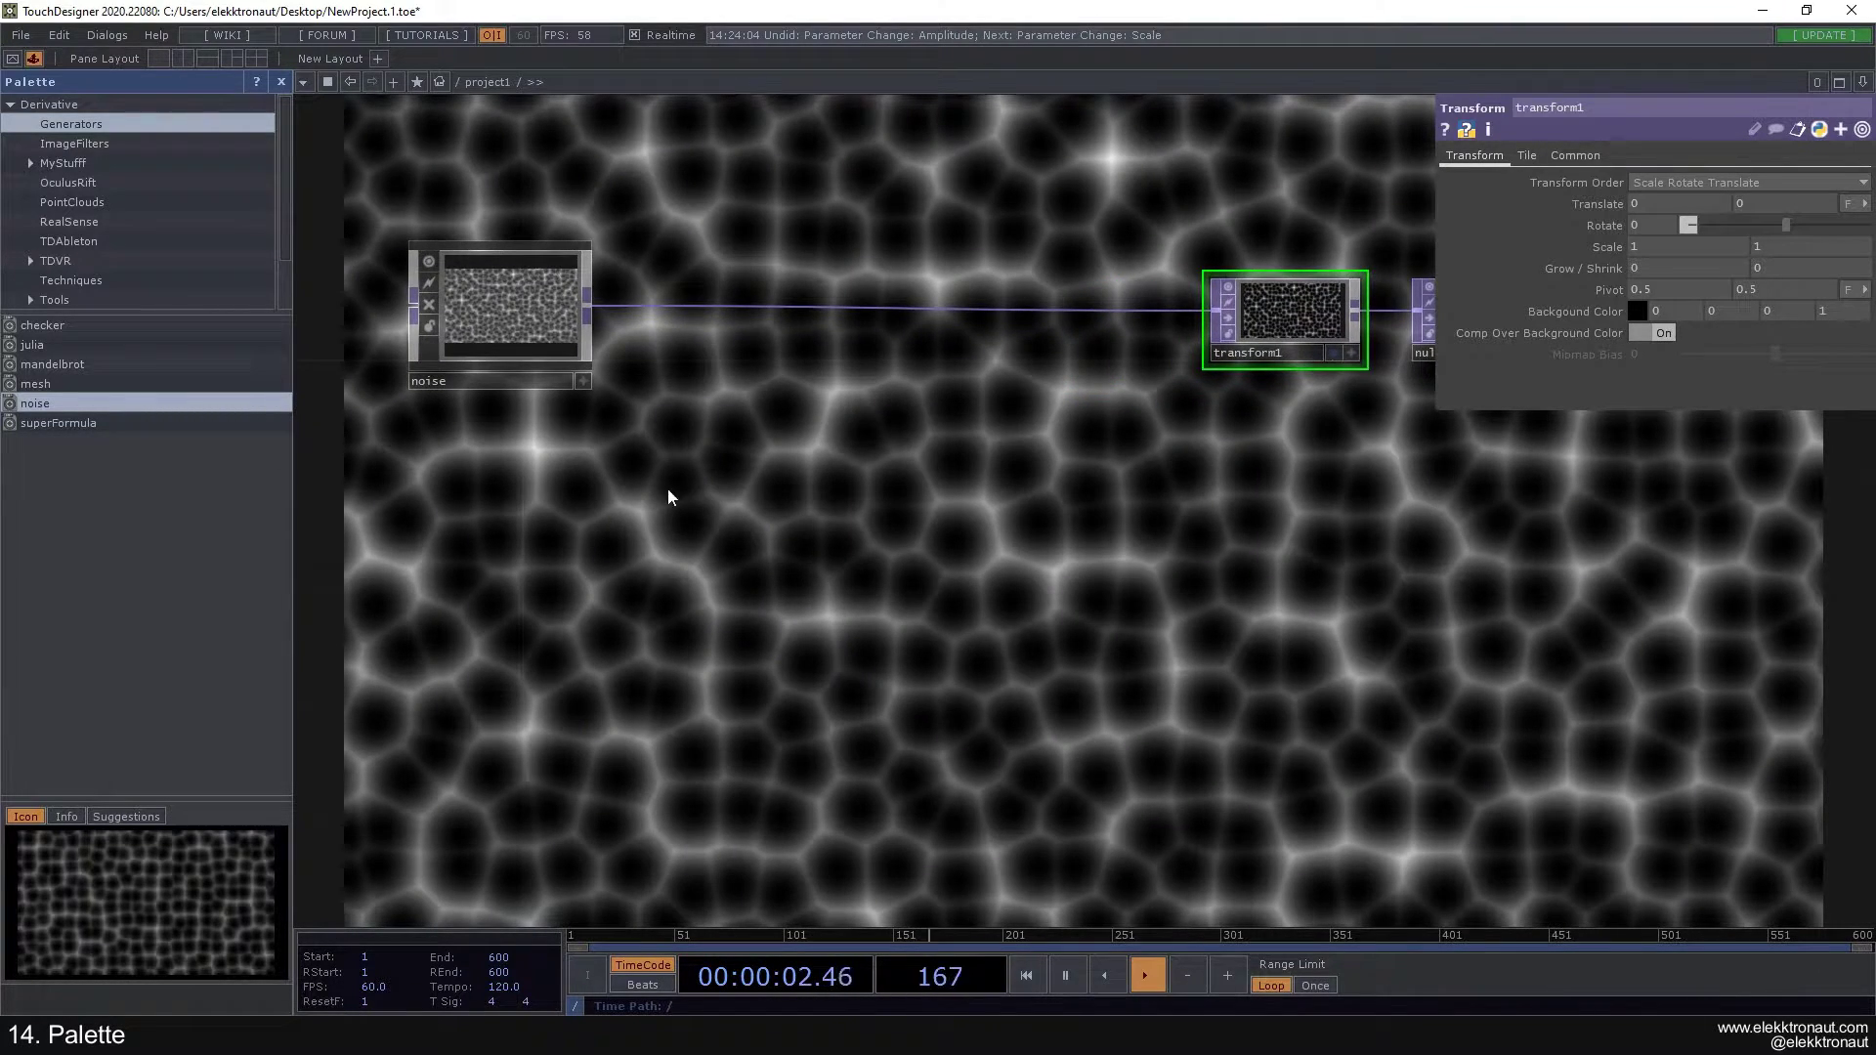
left_click_drag(727, 491, 1280, 494)
left_click_drag(842, 302, 544, 311)
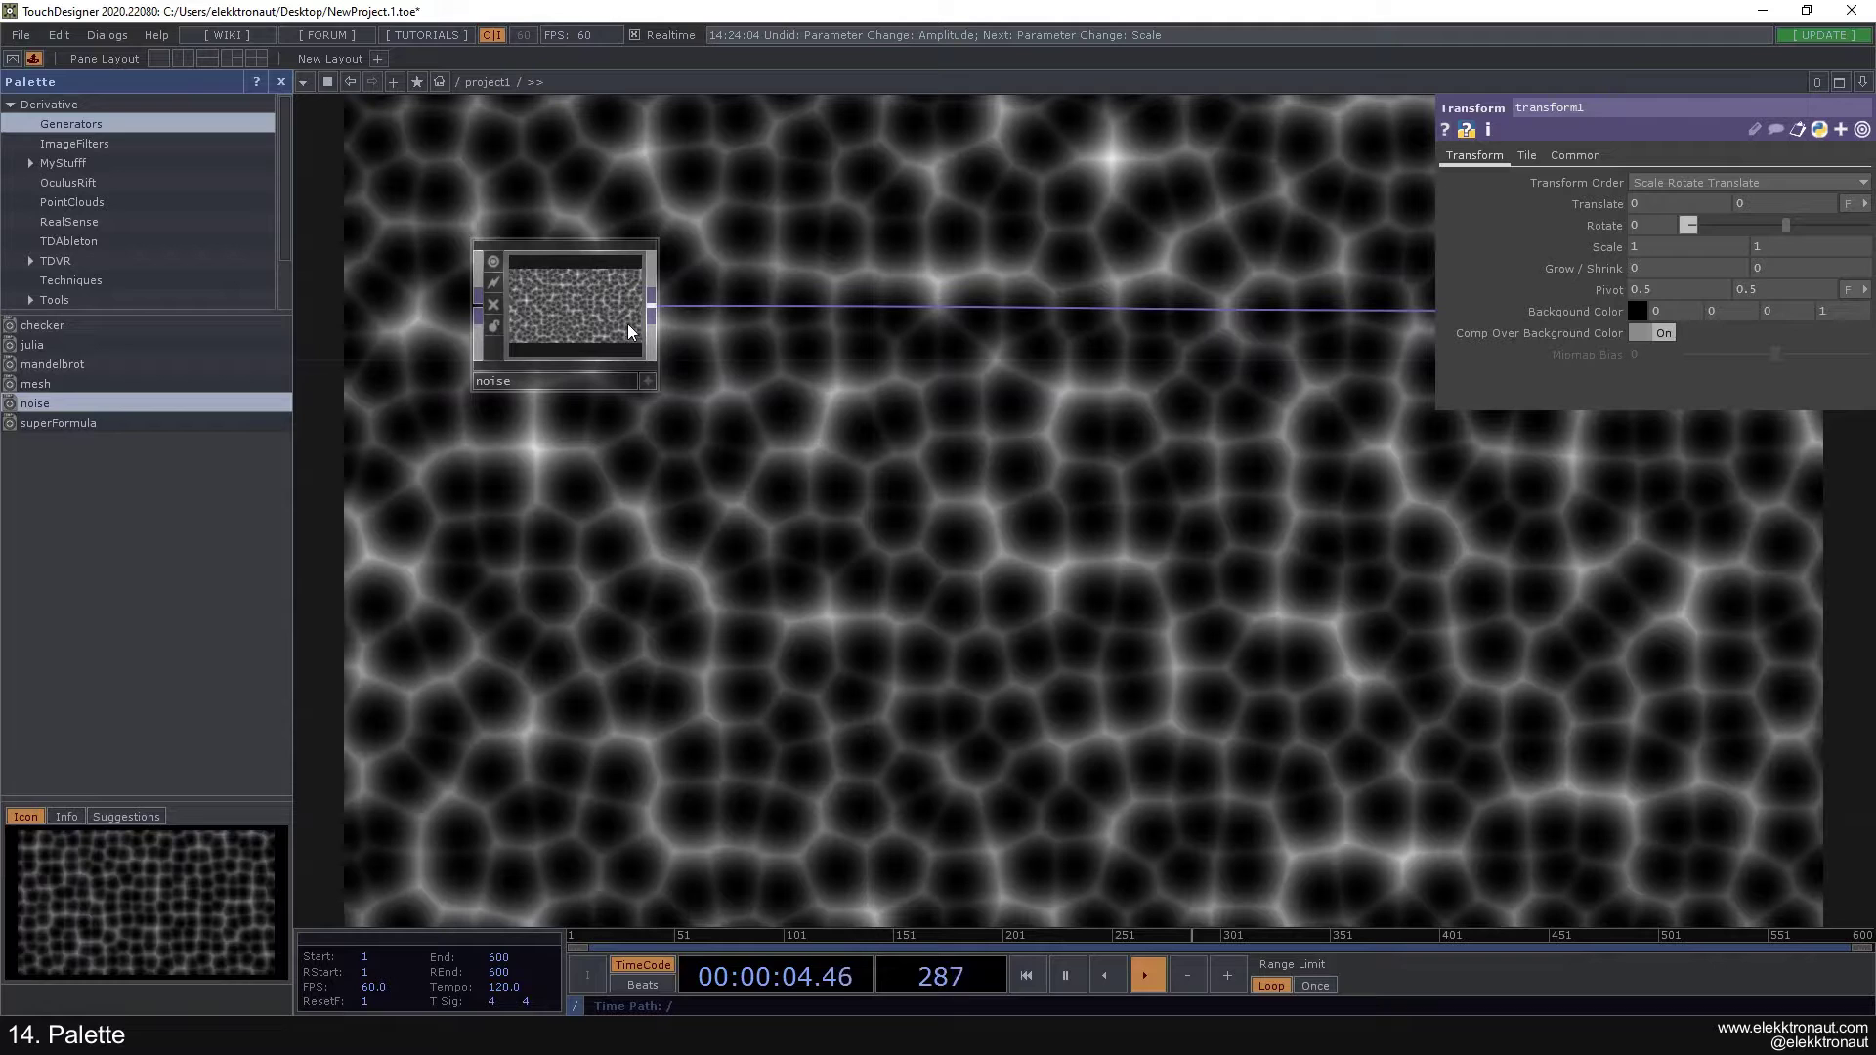
Step: Try the mesh generator in the network, delete it, and place the mandelbrot generator below the noise component
left_click_drag(44, 384, 444, 588)
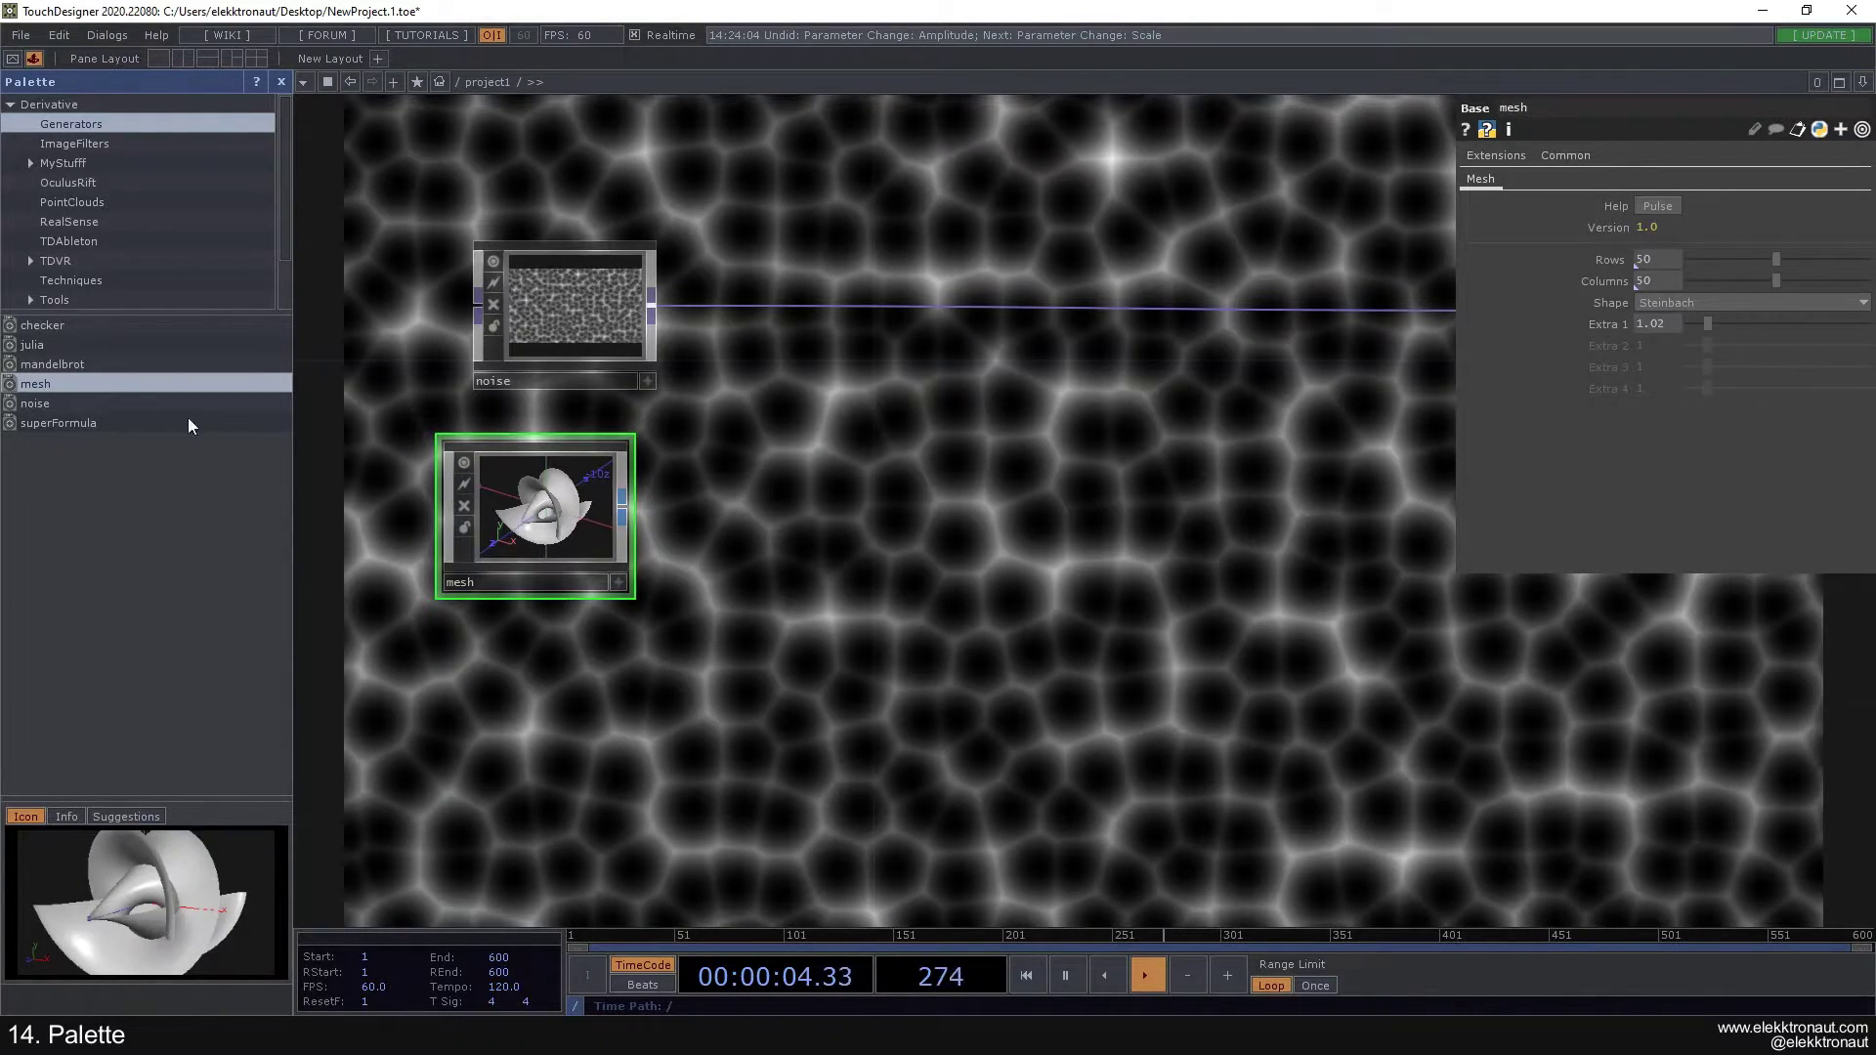
key("Delete")
left_click_drag(48, 364, 574, 552)
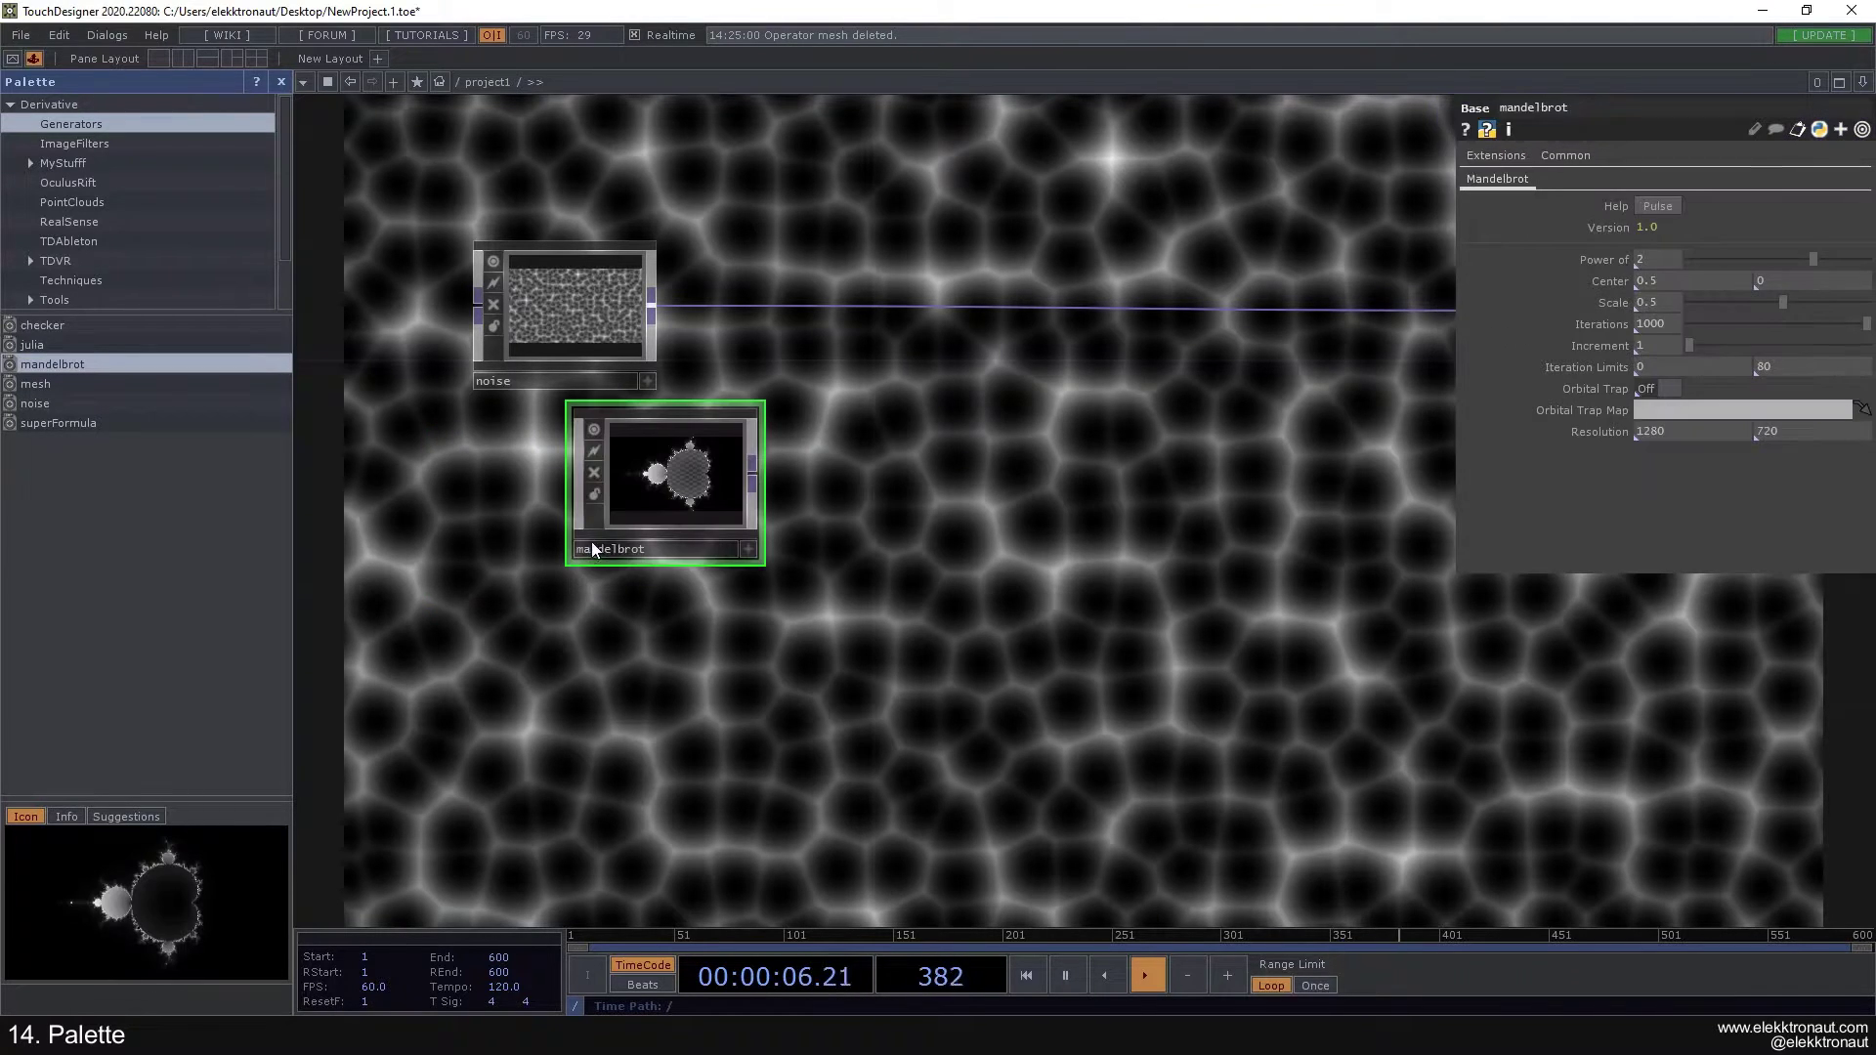
left_click_drag(700, 485, 597, 524)
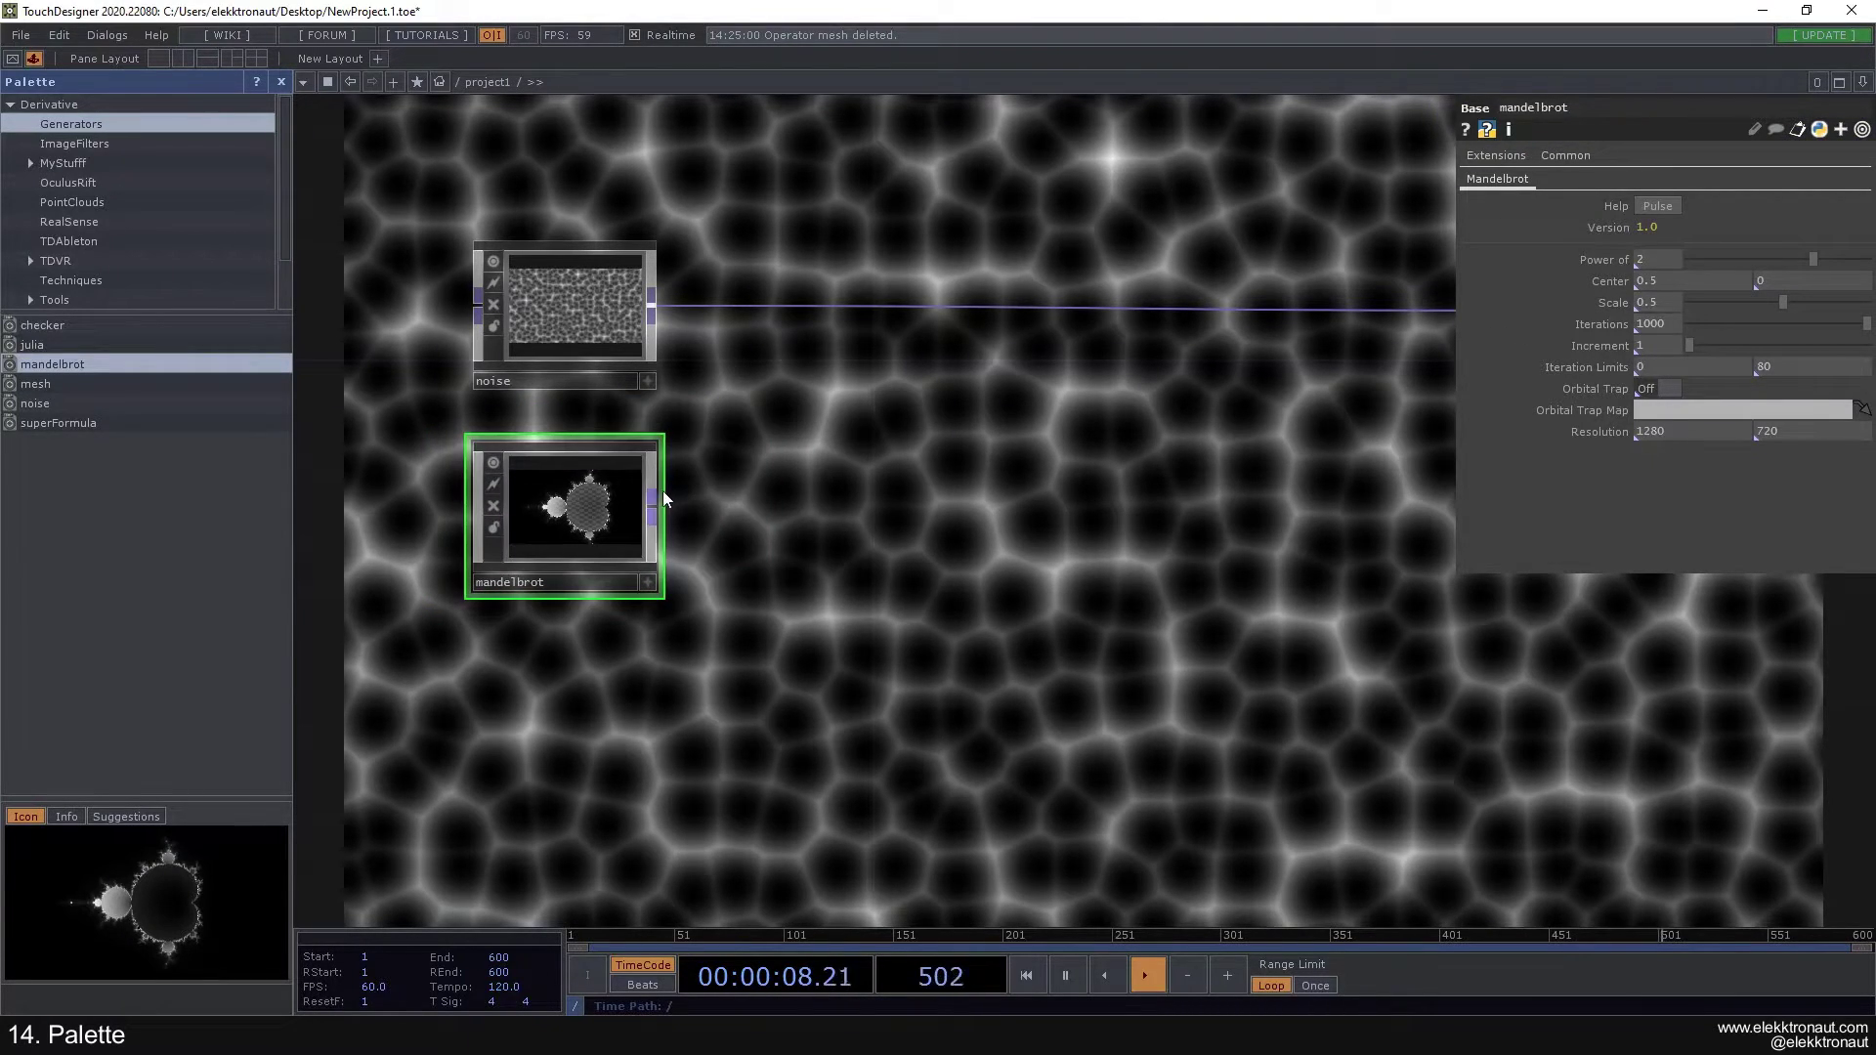
Step: Connect the mandelbrot component's output to transform1, and try a Scale of -0.7 with Iterations at 160
left_click_drag(654, 512, 783, 328)
left_click_drag(652, 509, 744, 309)
scroll(853, 431, "down", 3)
left_click_drag(1080, 512, 724, 466)
left_click_drag(1436, 535, 1658, 509)
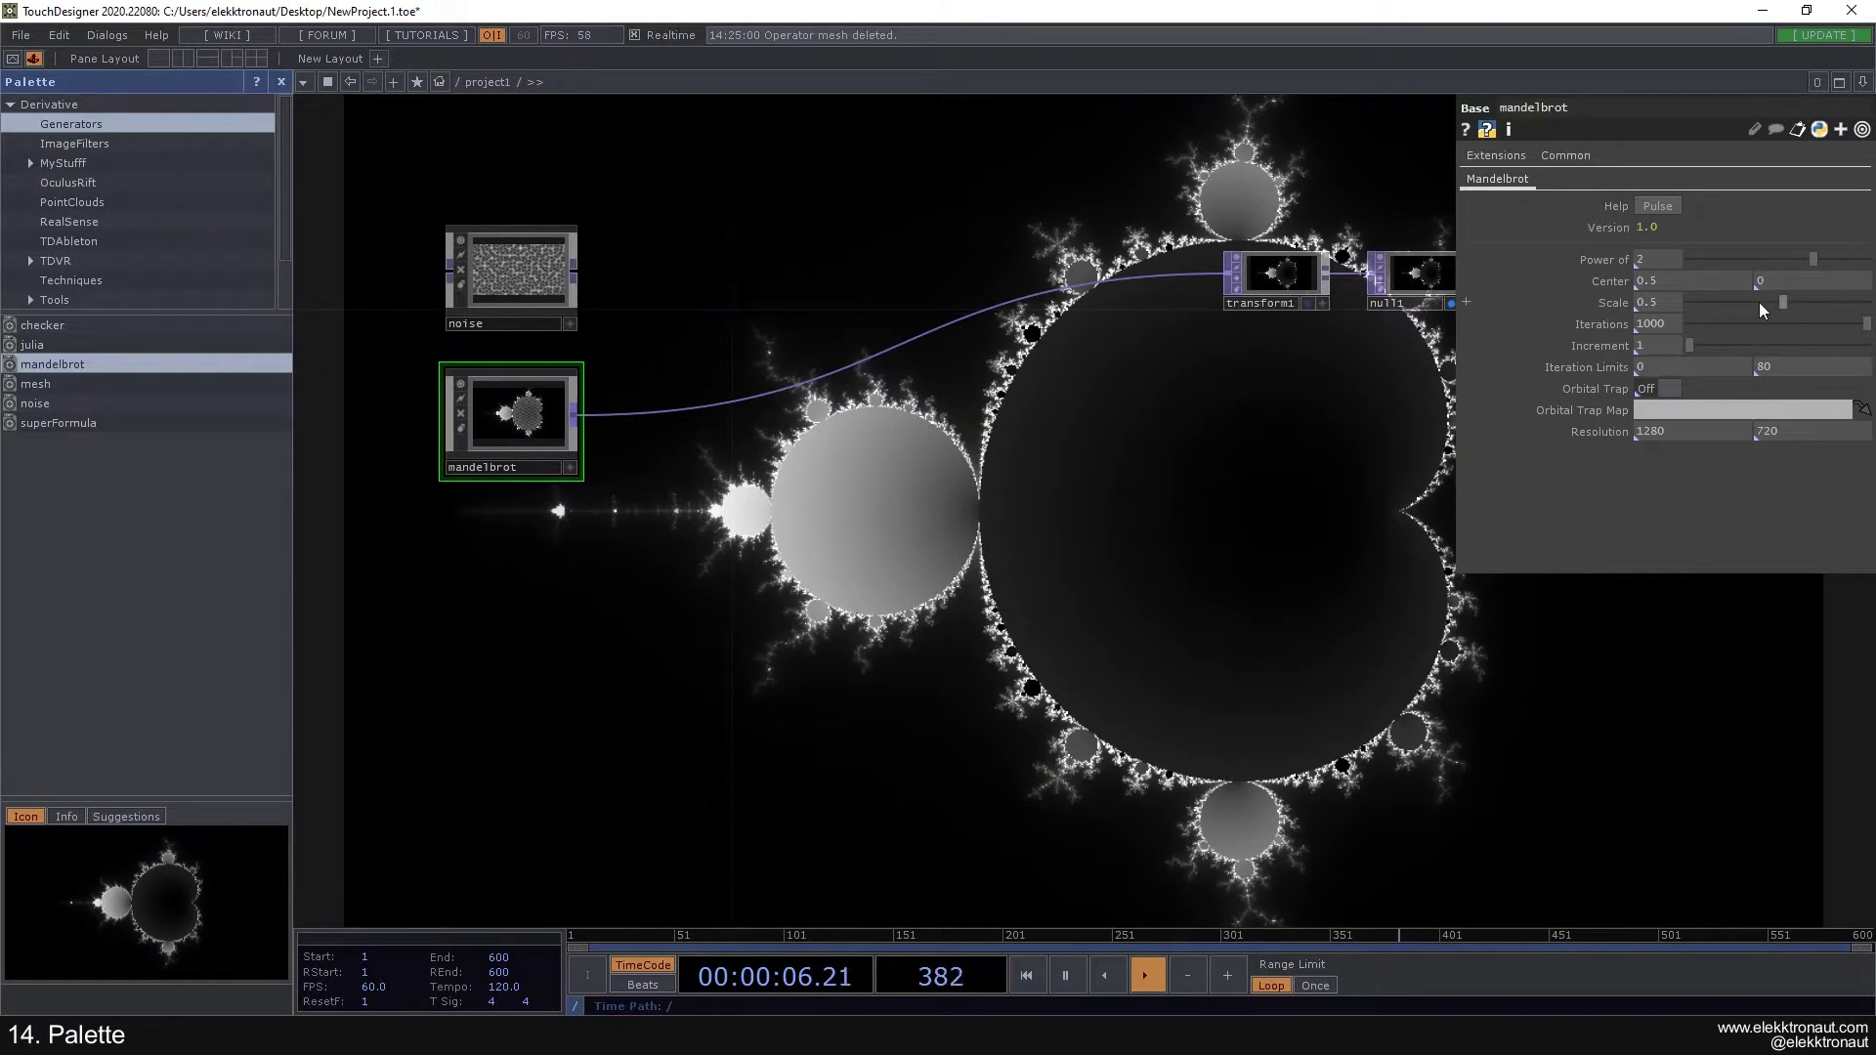
left_click_drag(1760, 301, 1721, 338)
left_click_drag(1232, 379, 1354, 399)
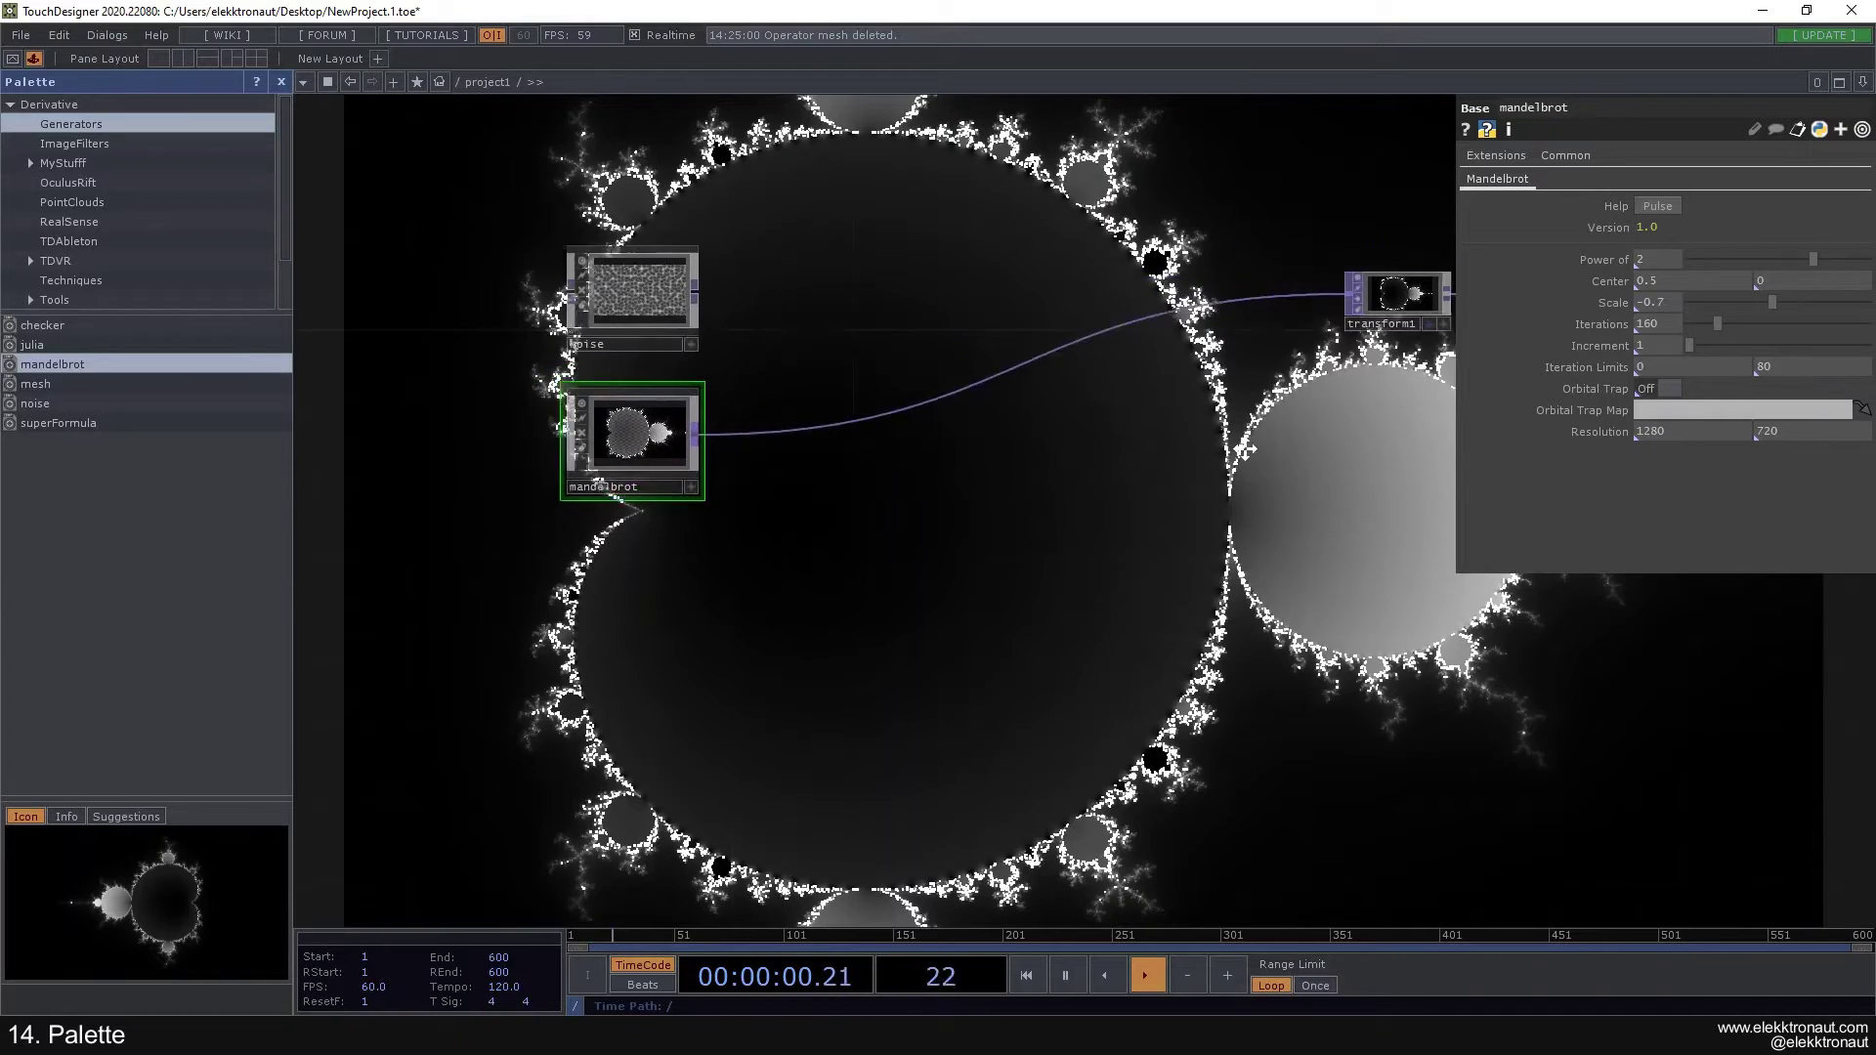
Step: Reconnect the noise component's output to transform1 and delete the mandelbrot component
left_click_drag(810, 311, 1036, 337)
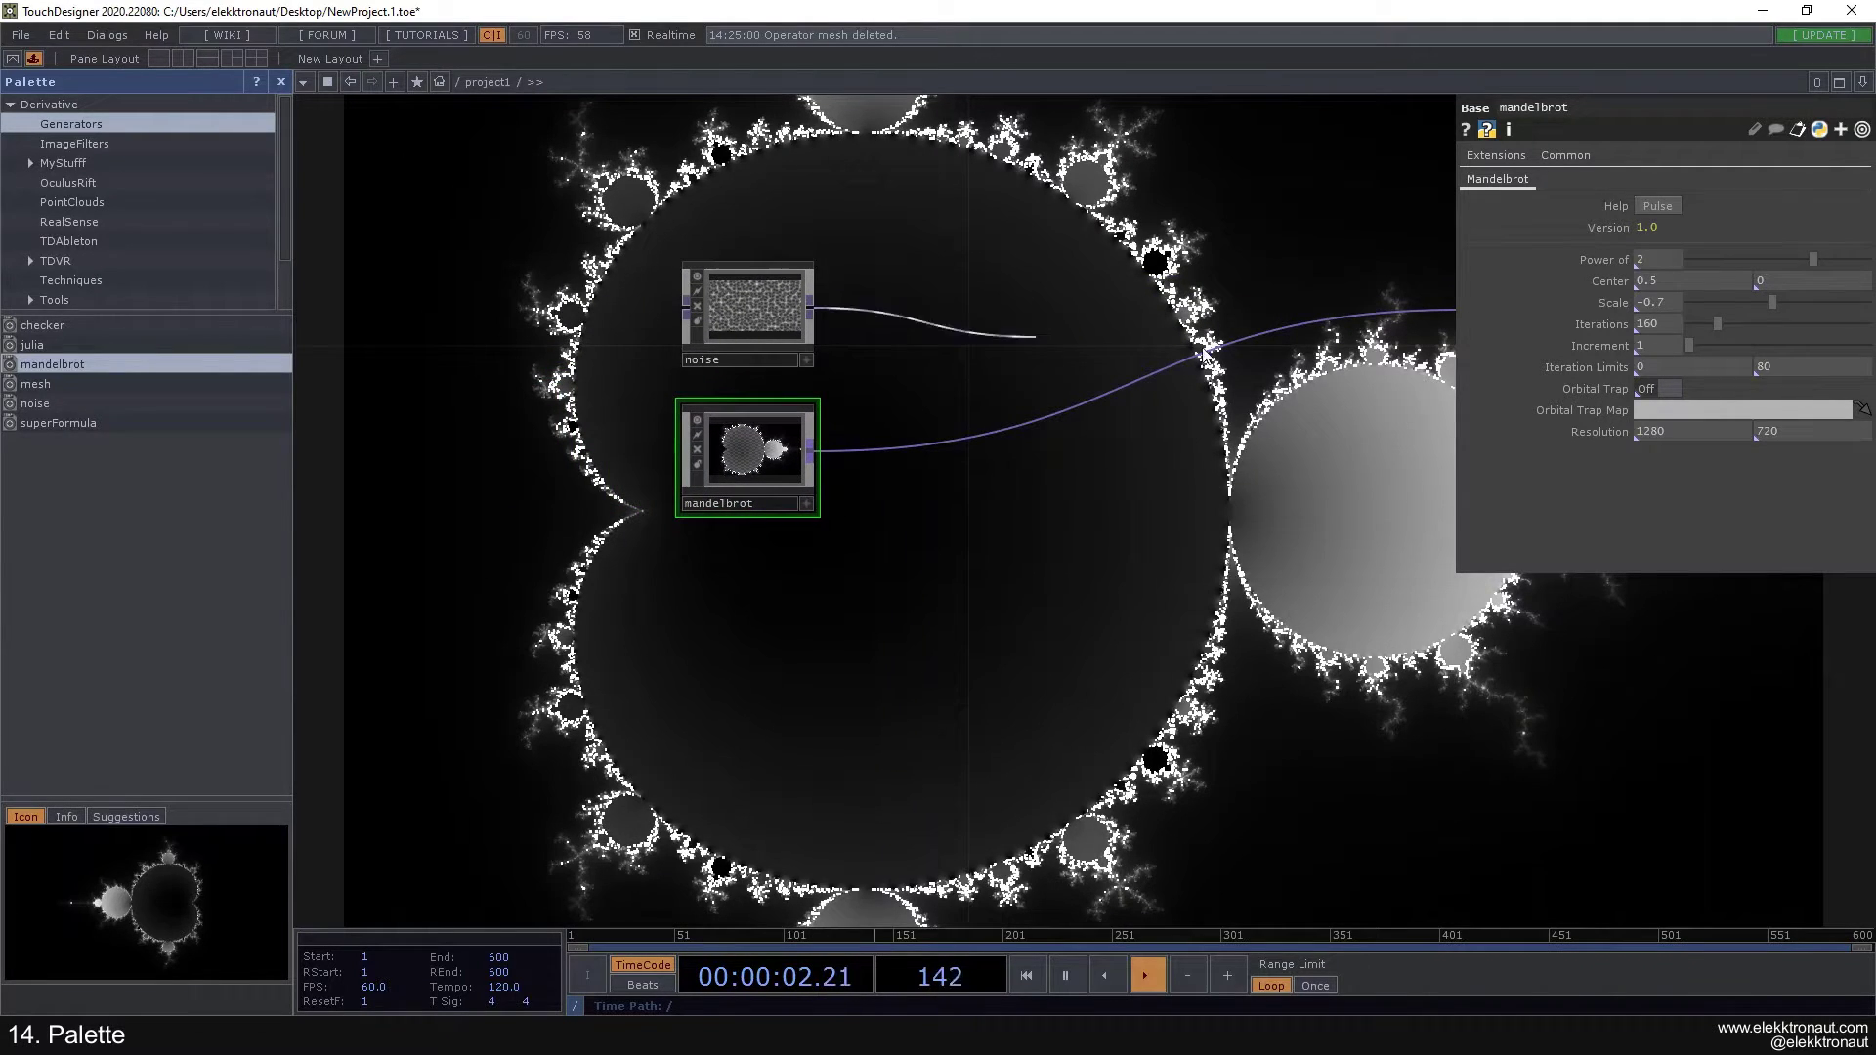
left_click_drag(1203, 352, 1268, 326)
left_click(754, 453)
key("Delete")
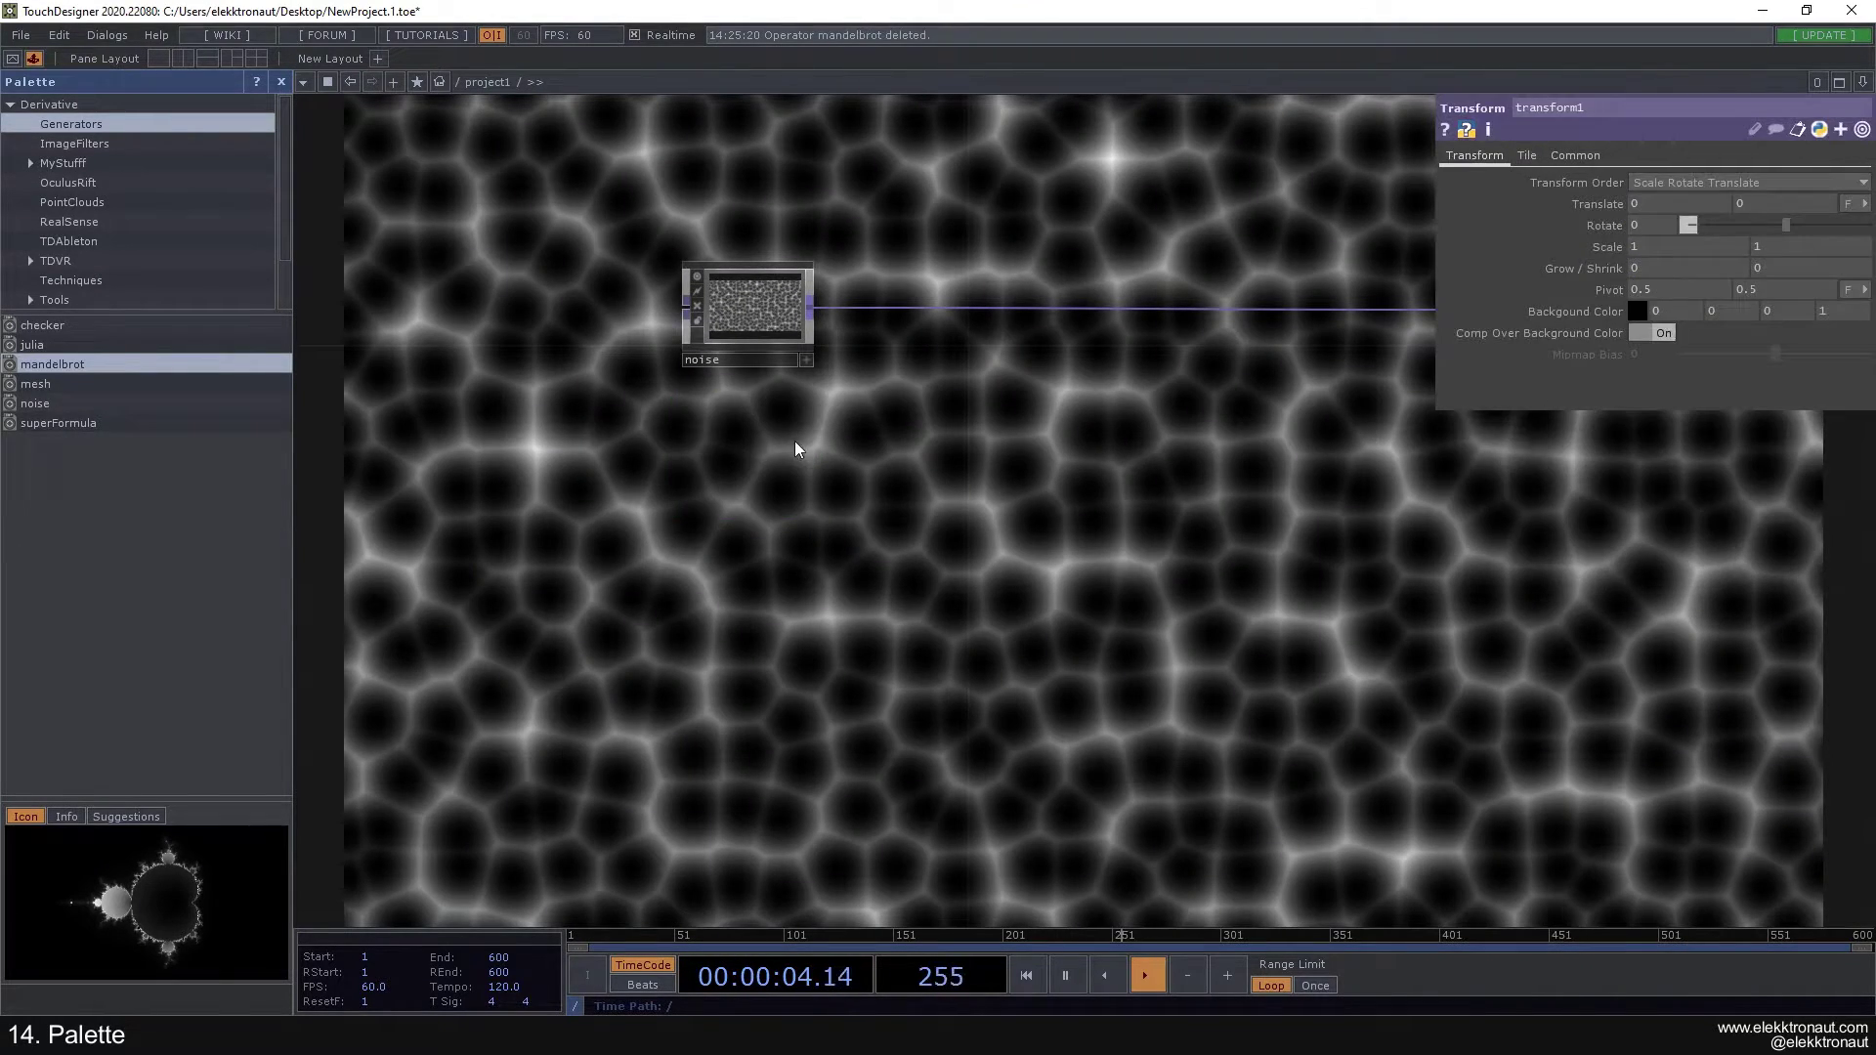
Step: Add the dent component from the Palette's ImageFilters folder to the project1 network
left_click(43, 142)
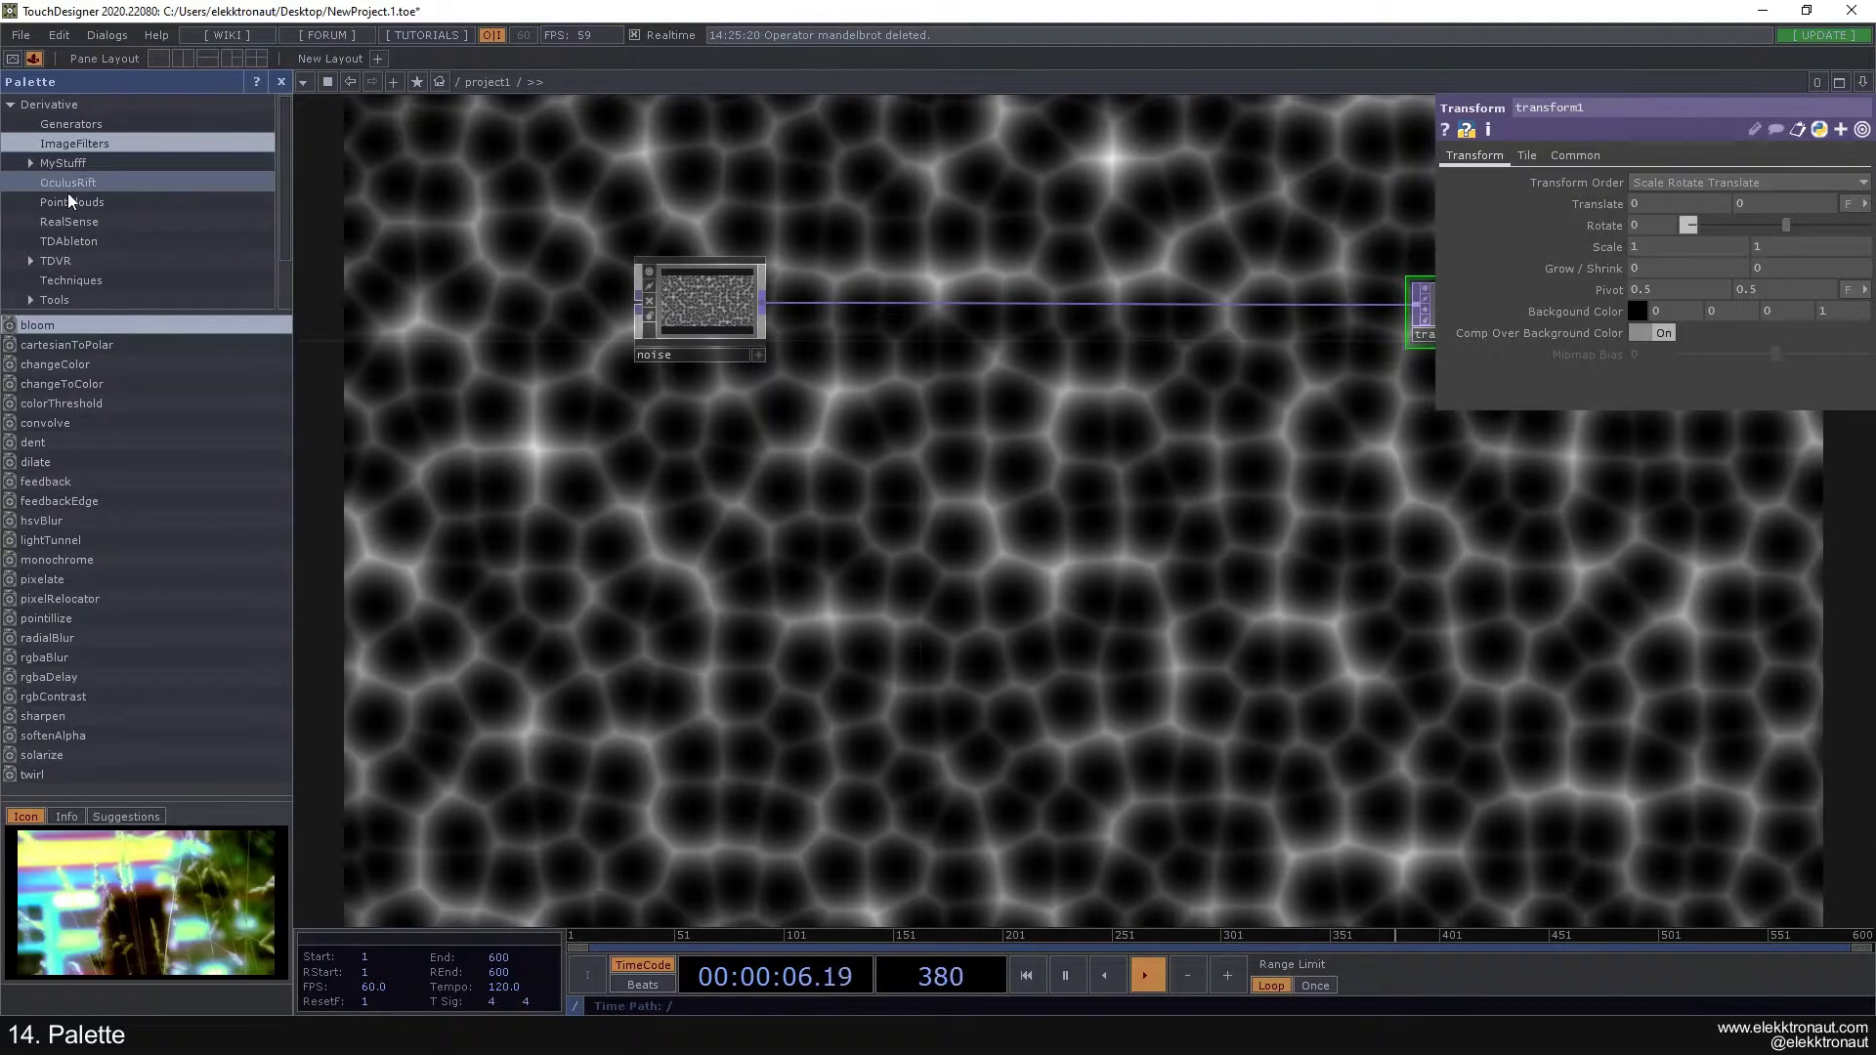
scroll(70, 500, "down", 2)
scroll(116, 532, "up", 1)
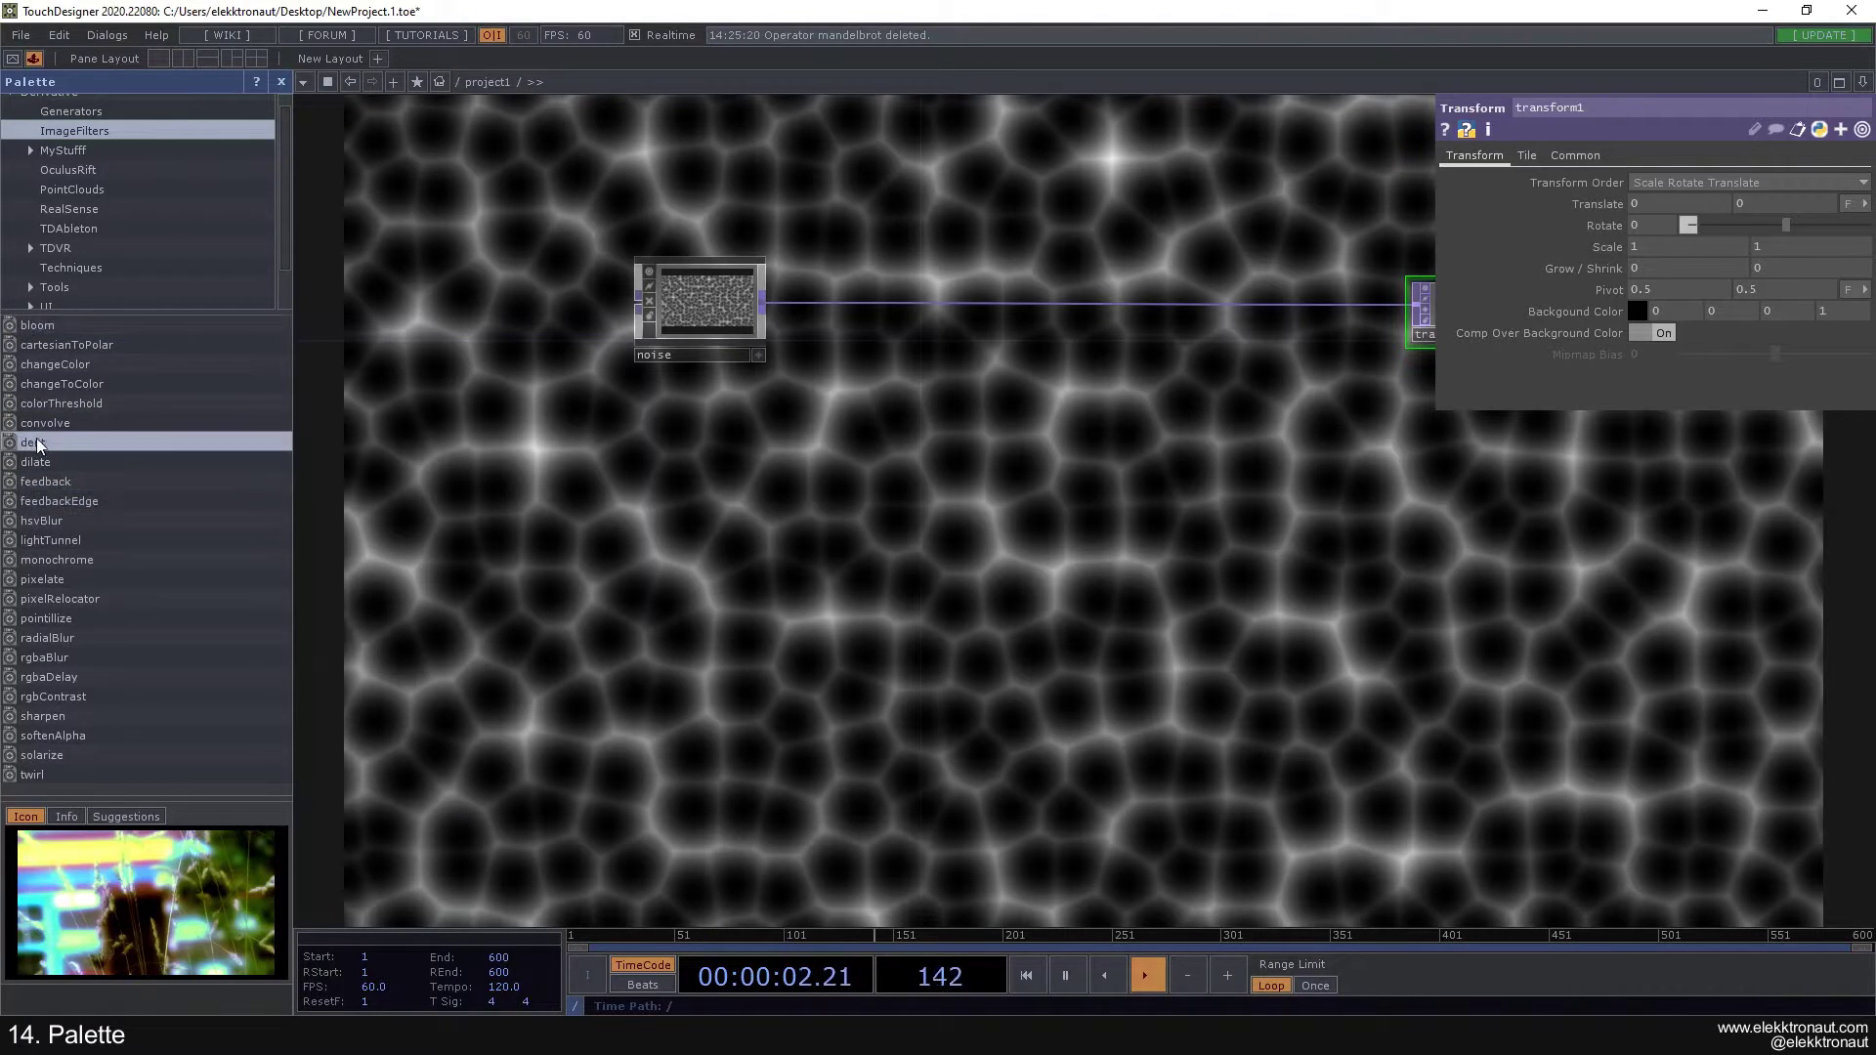
left_click_drag(852, 456, 852, 442)
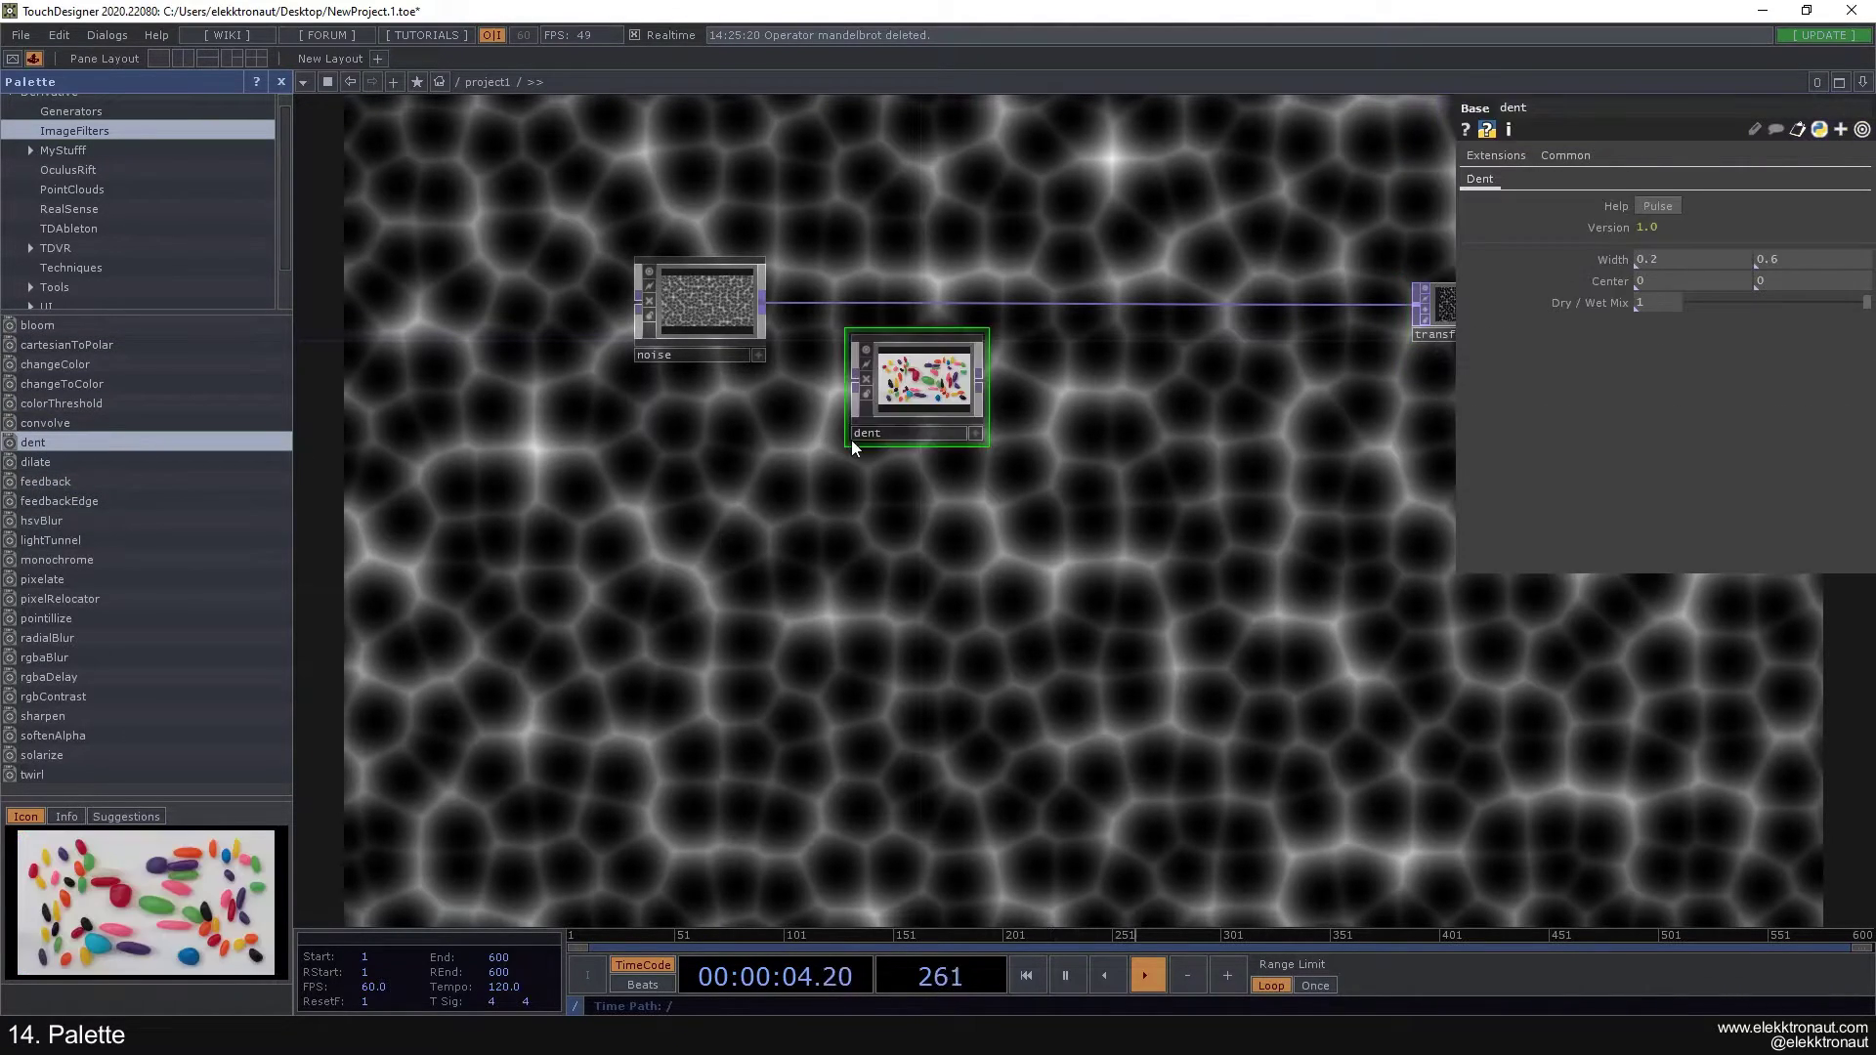
scroll(821, 401, "up", 4)
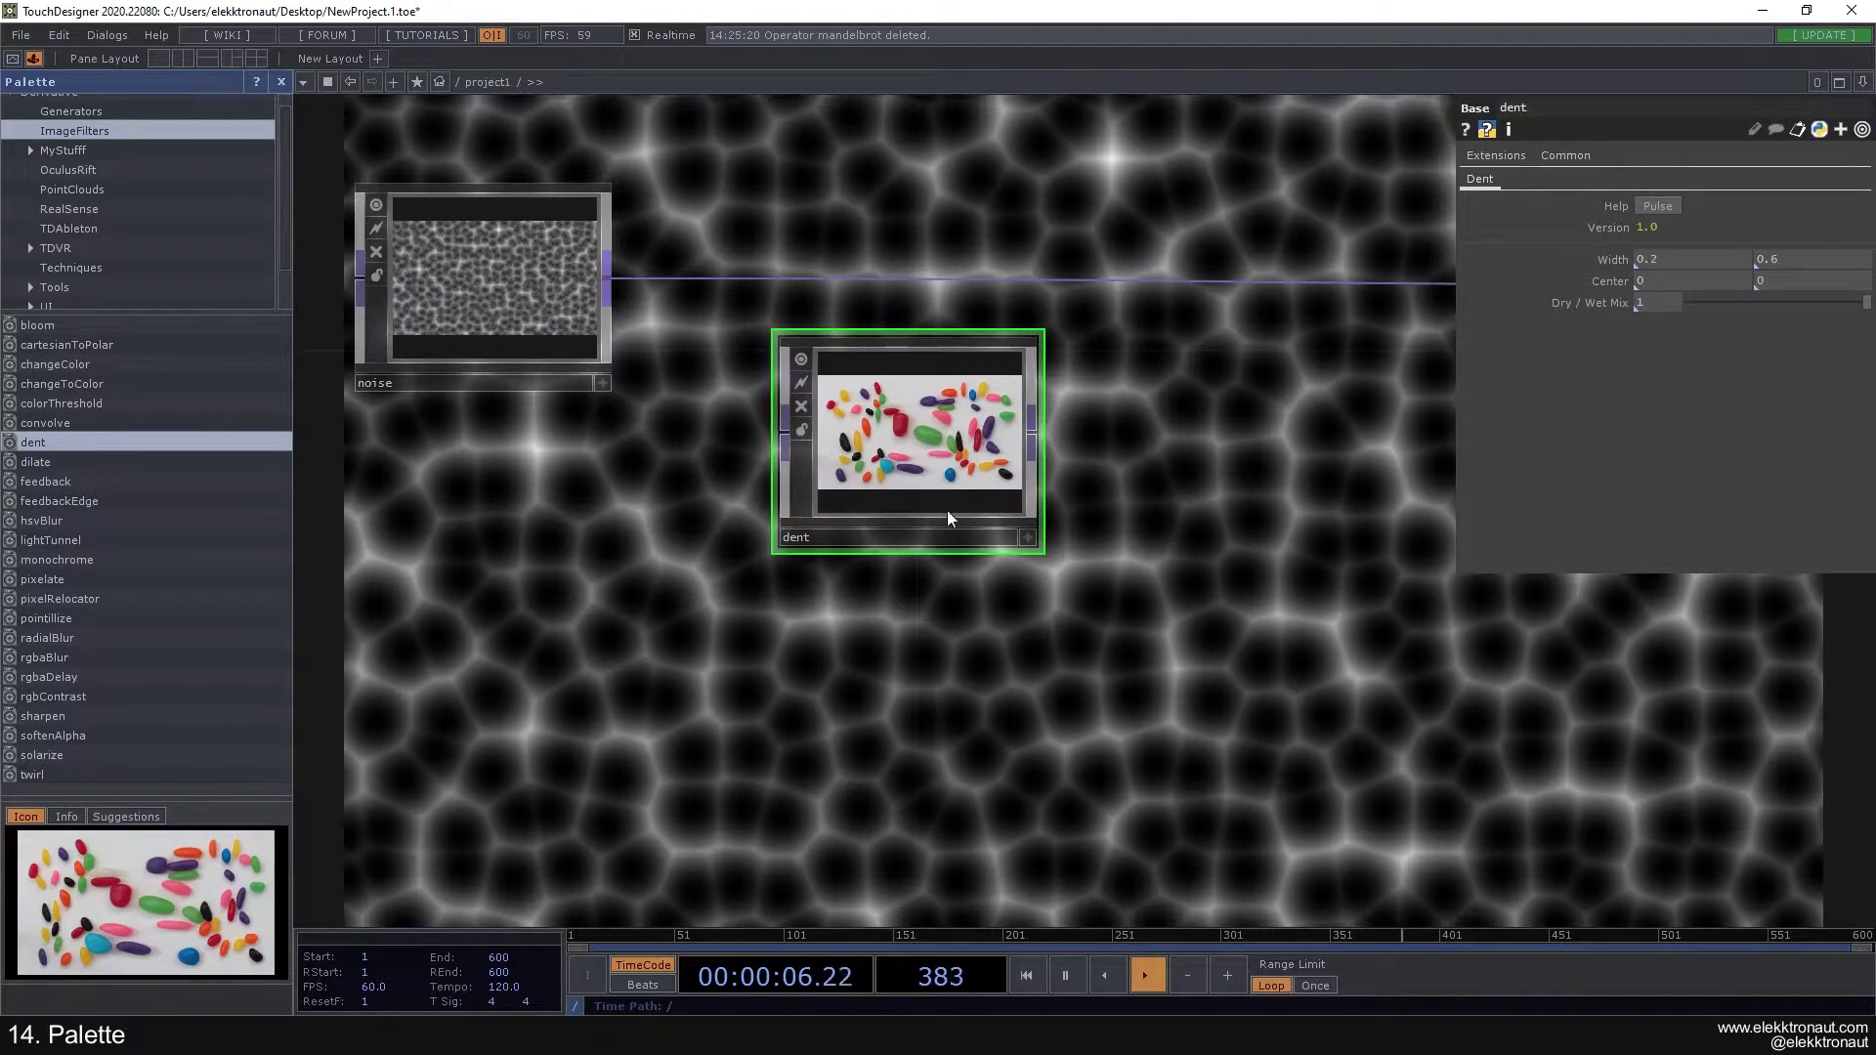
Step: Wire the dent component between noise and transform1, line it up in their row and frame the whole network
left_click_drag(609, 293, 764, 465)
left_click_drag(1035, 432, 1133, 277)
left_click_drag(862, 481, 872, 330)
key("h")
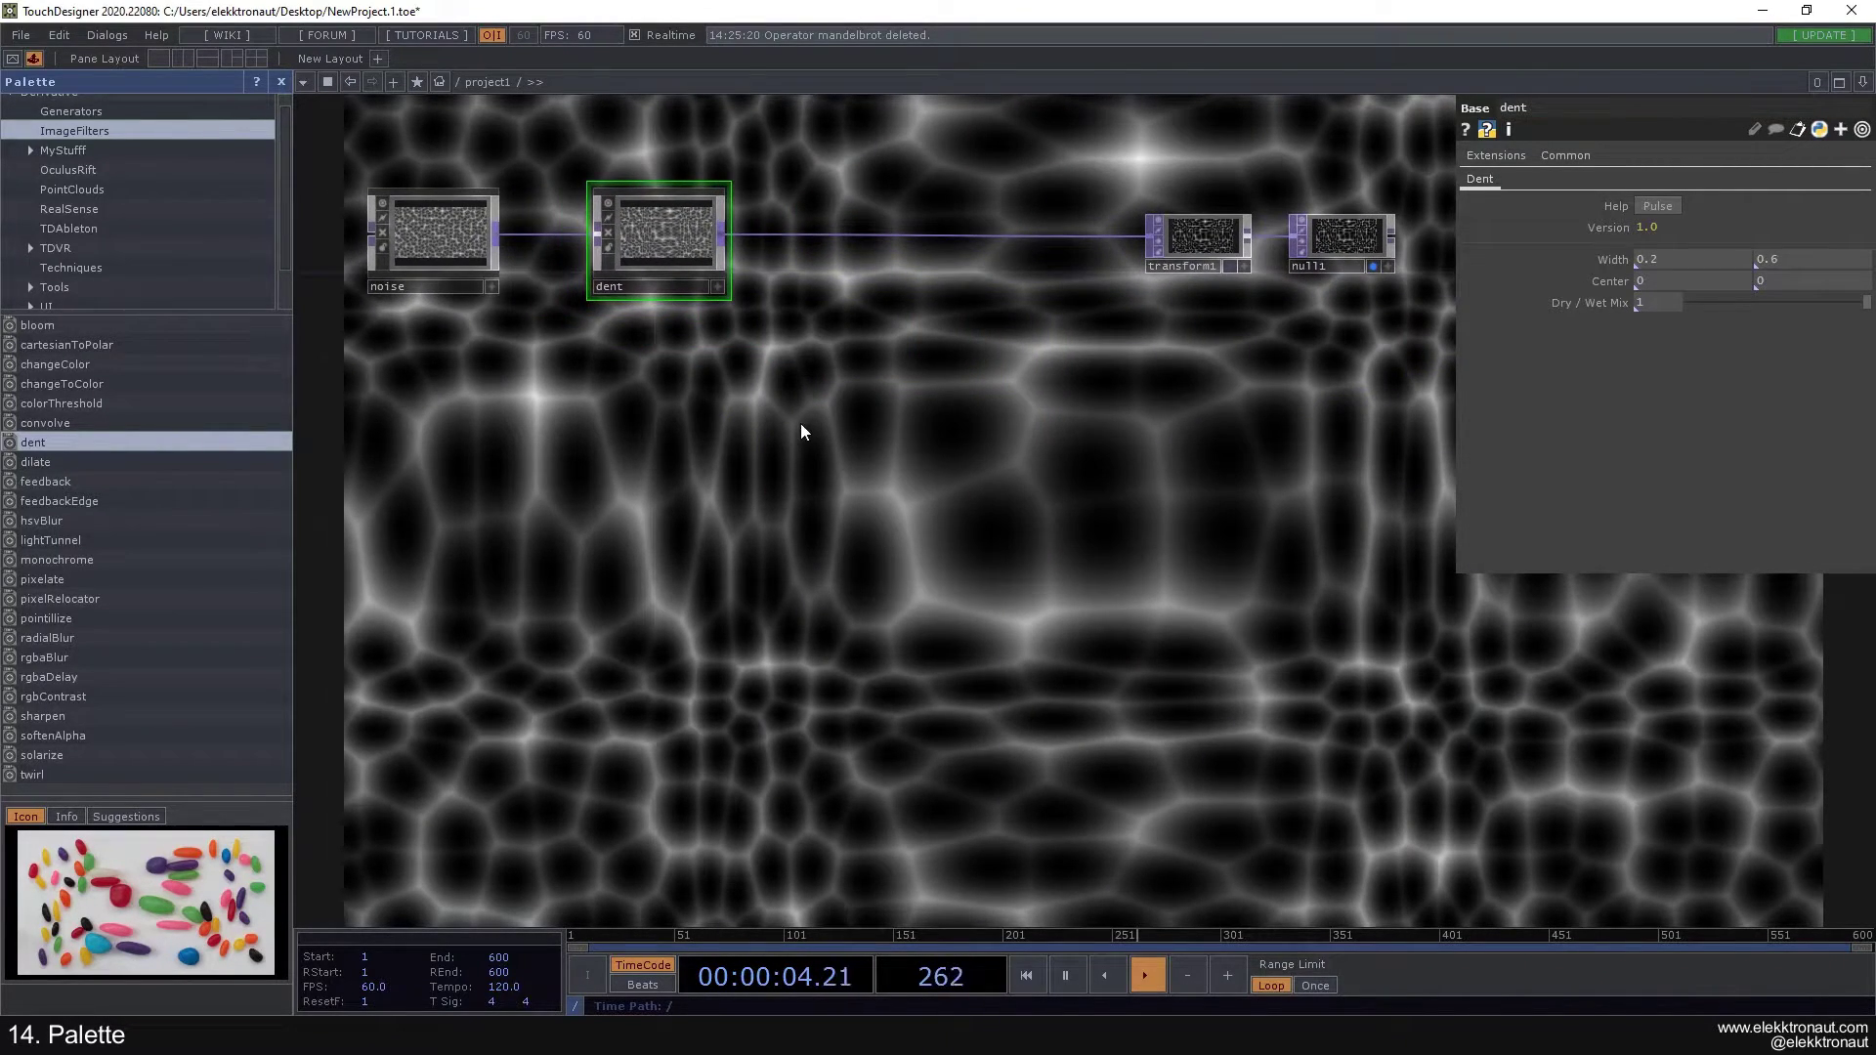
Step: Try the dent component's Width at 0.4 and 0.8, and restore its original values
mouse_move(1856, 305)
left_mouse_down()
mouse_move(1763, 313)
mouse_move(1874, 322)
left_mouse_up()
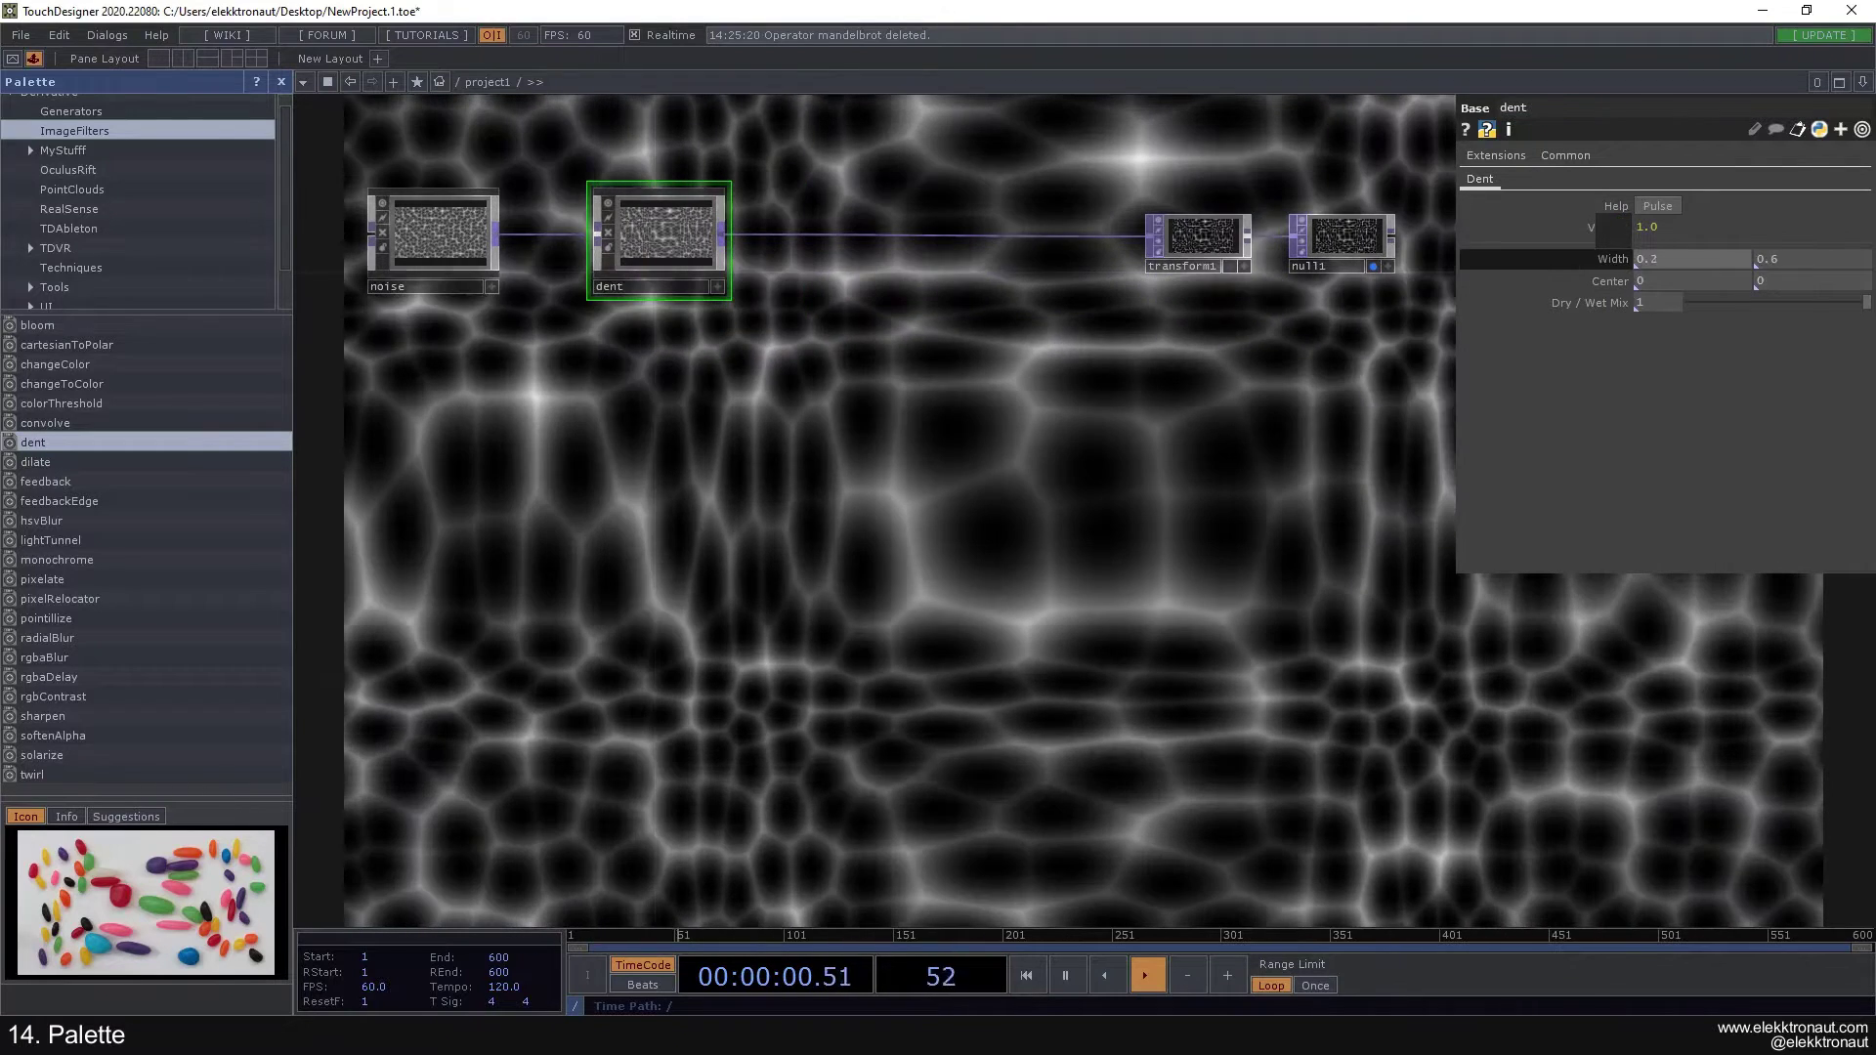
left_click_drag(888, 399, 1166, 395)
Step: Add the twirl component from the ImageFilters folder just below the wire between dent and transform1
left_click(44, 463)
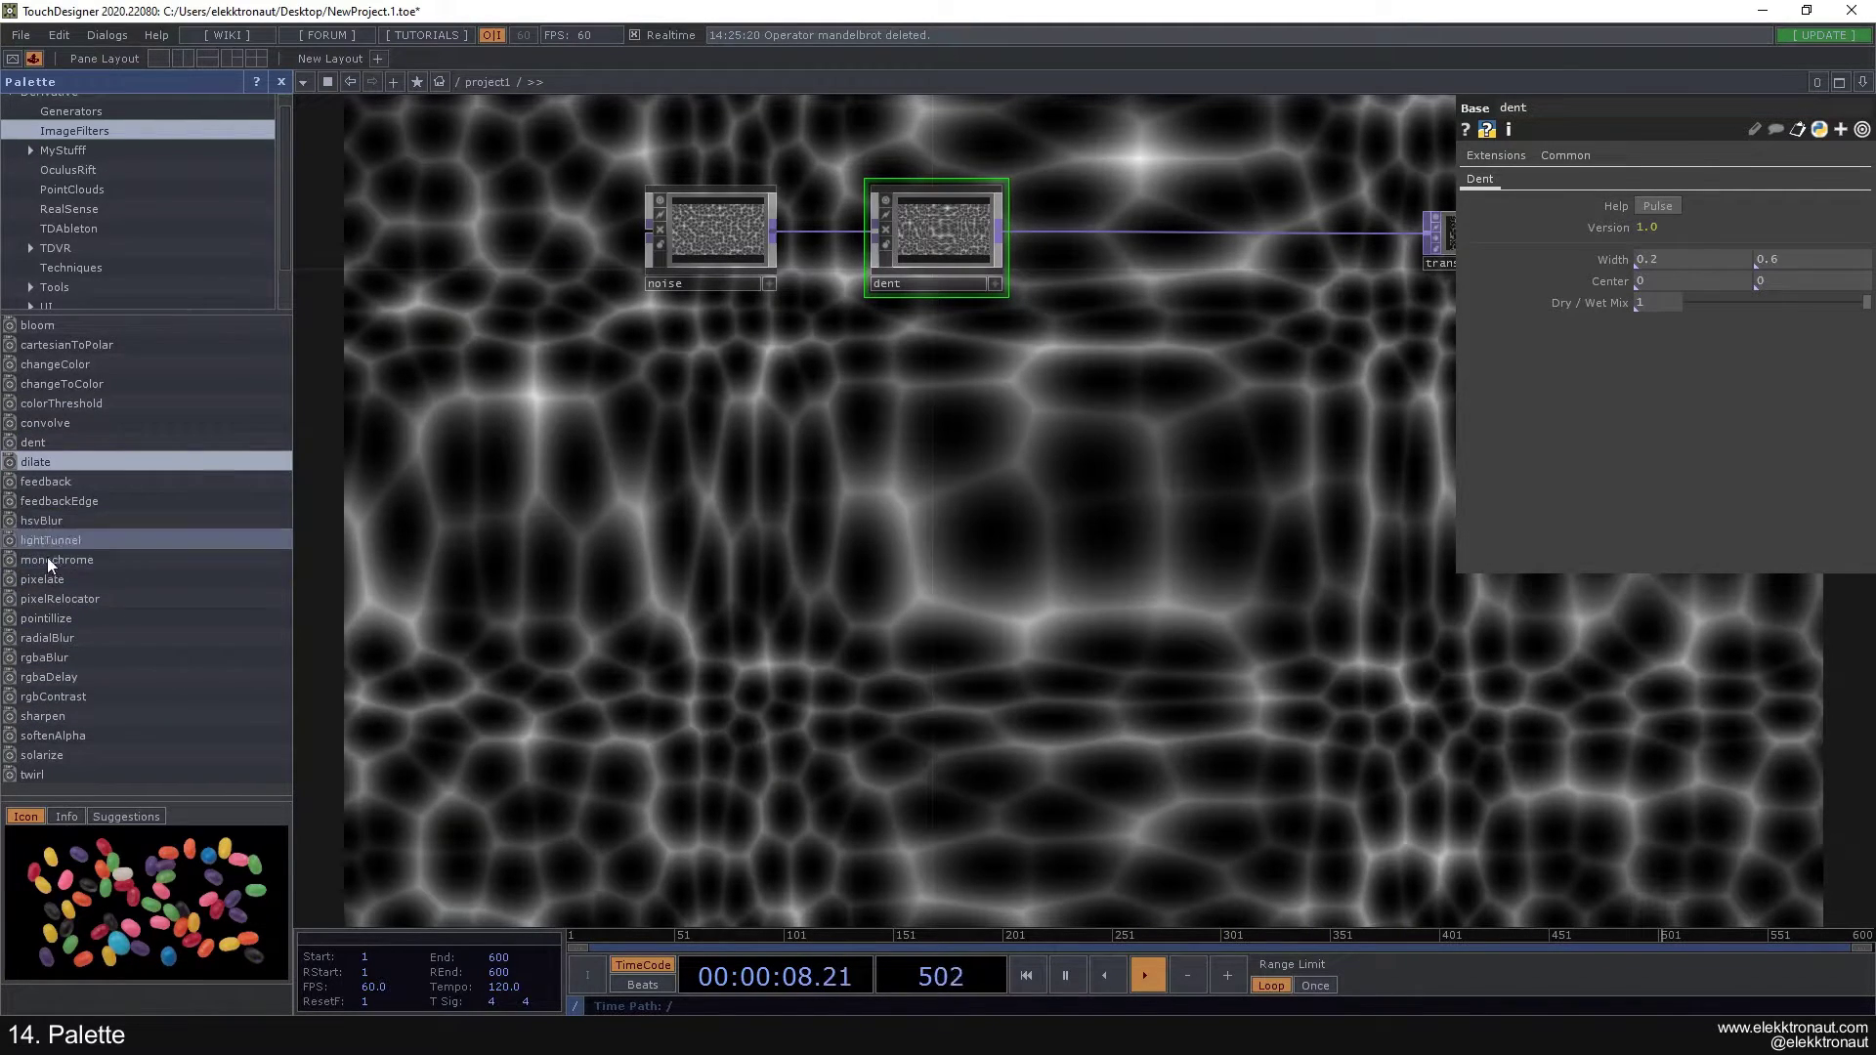
left_click_drag(48, 773, 1124, 388)
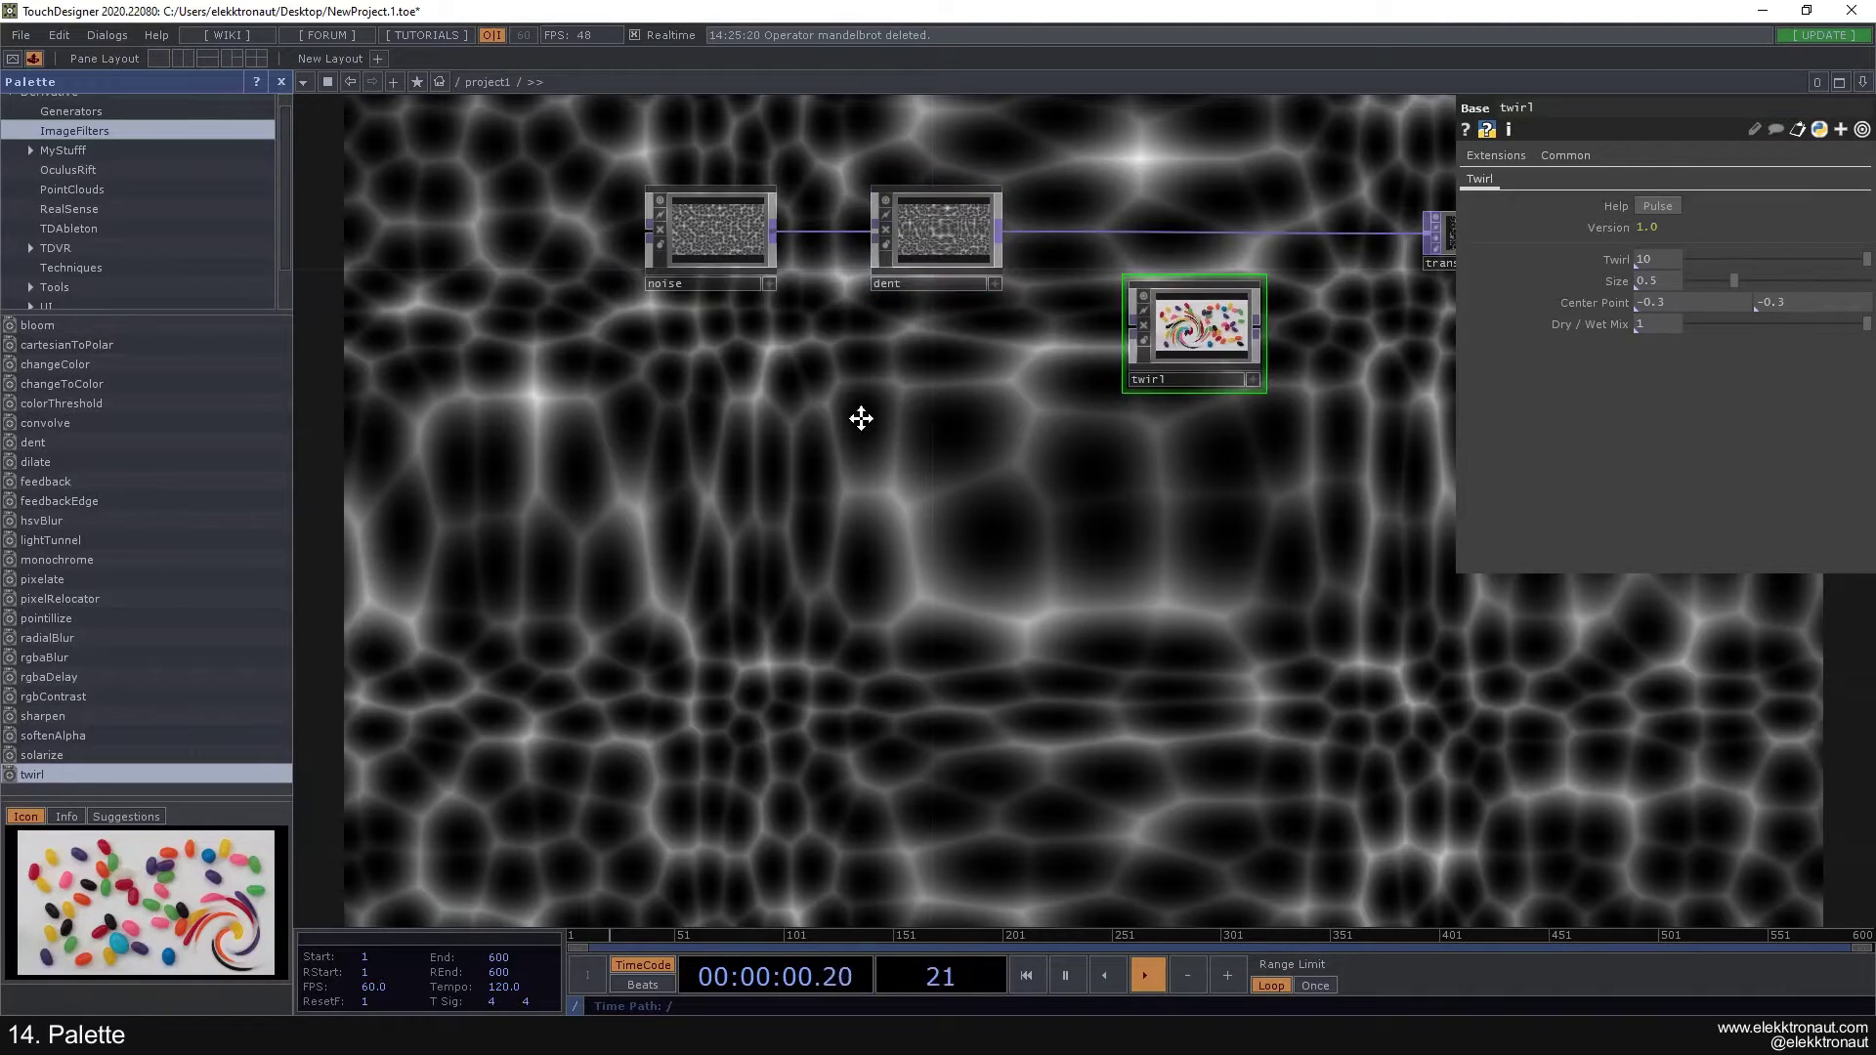
left_click_drag(861, 418, 528, 473)
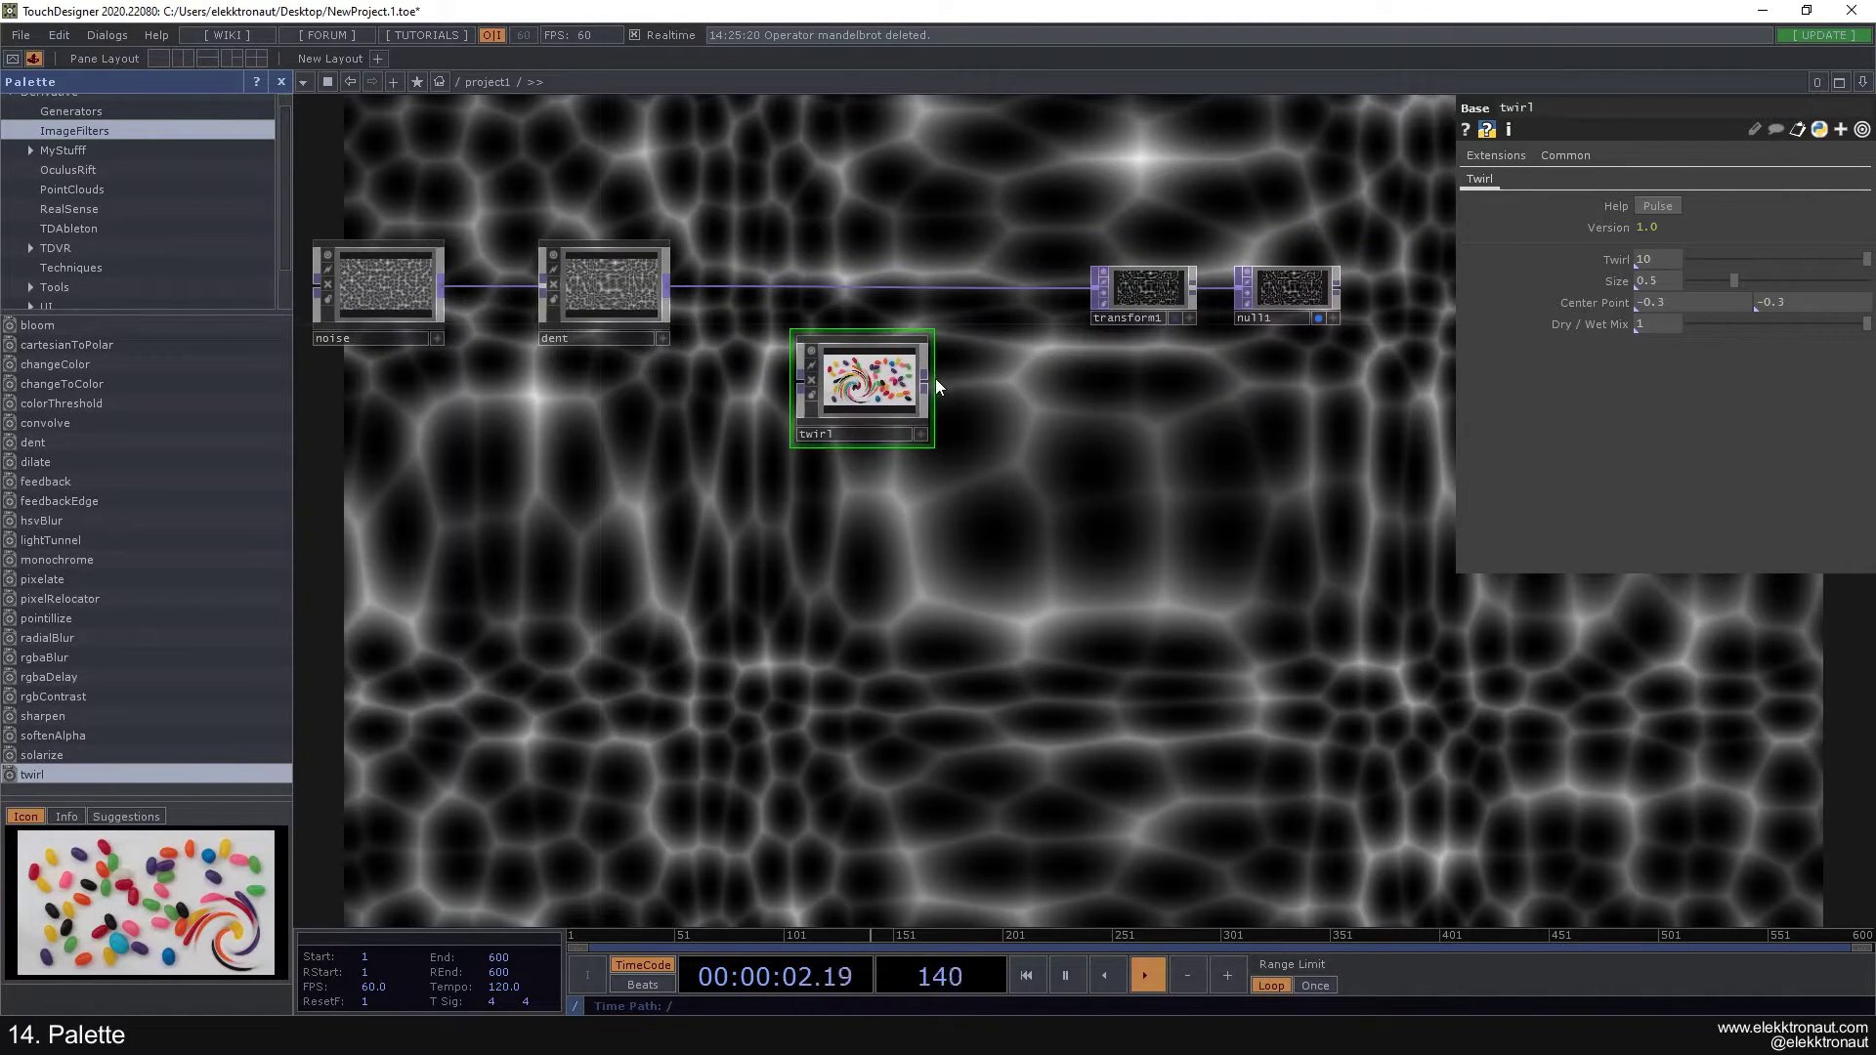
Step: Wire the twirl component between dent and transform1 and move it up into the row
left_click_drag(677, 301, 799, 381)
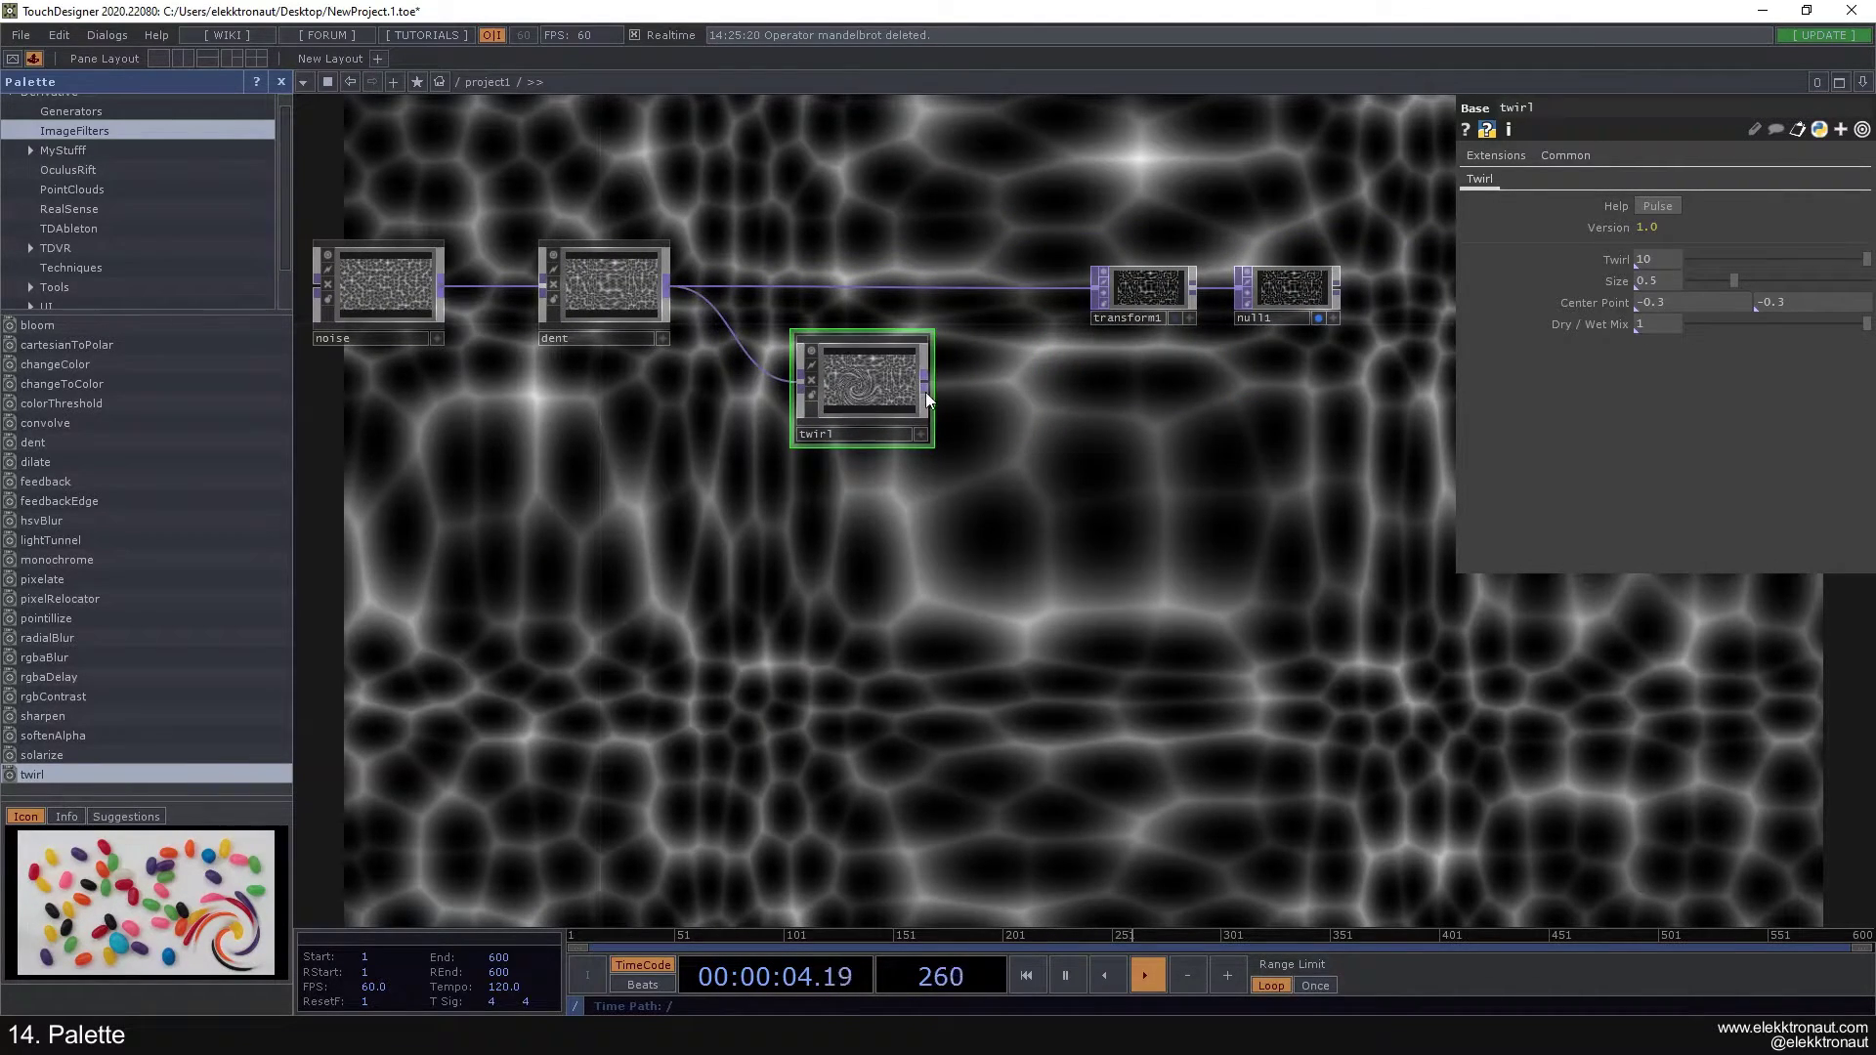
left_click_drag(924, 390, 840, 320)
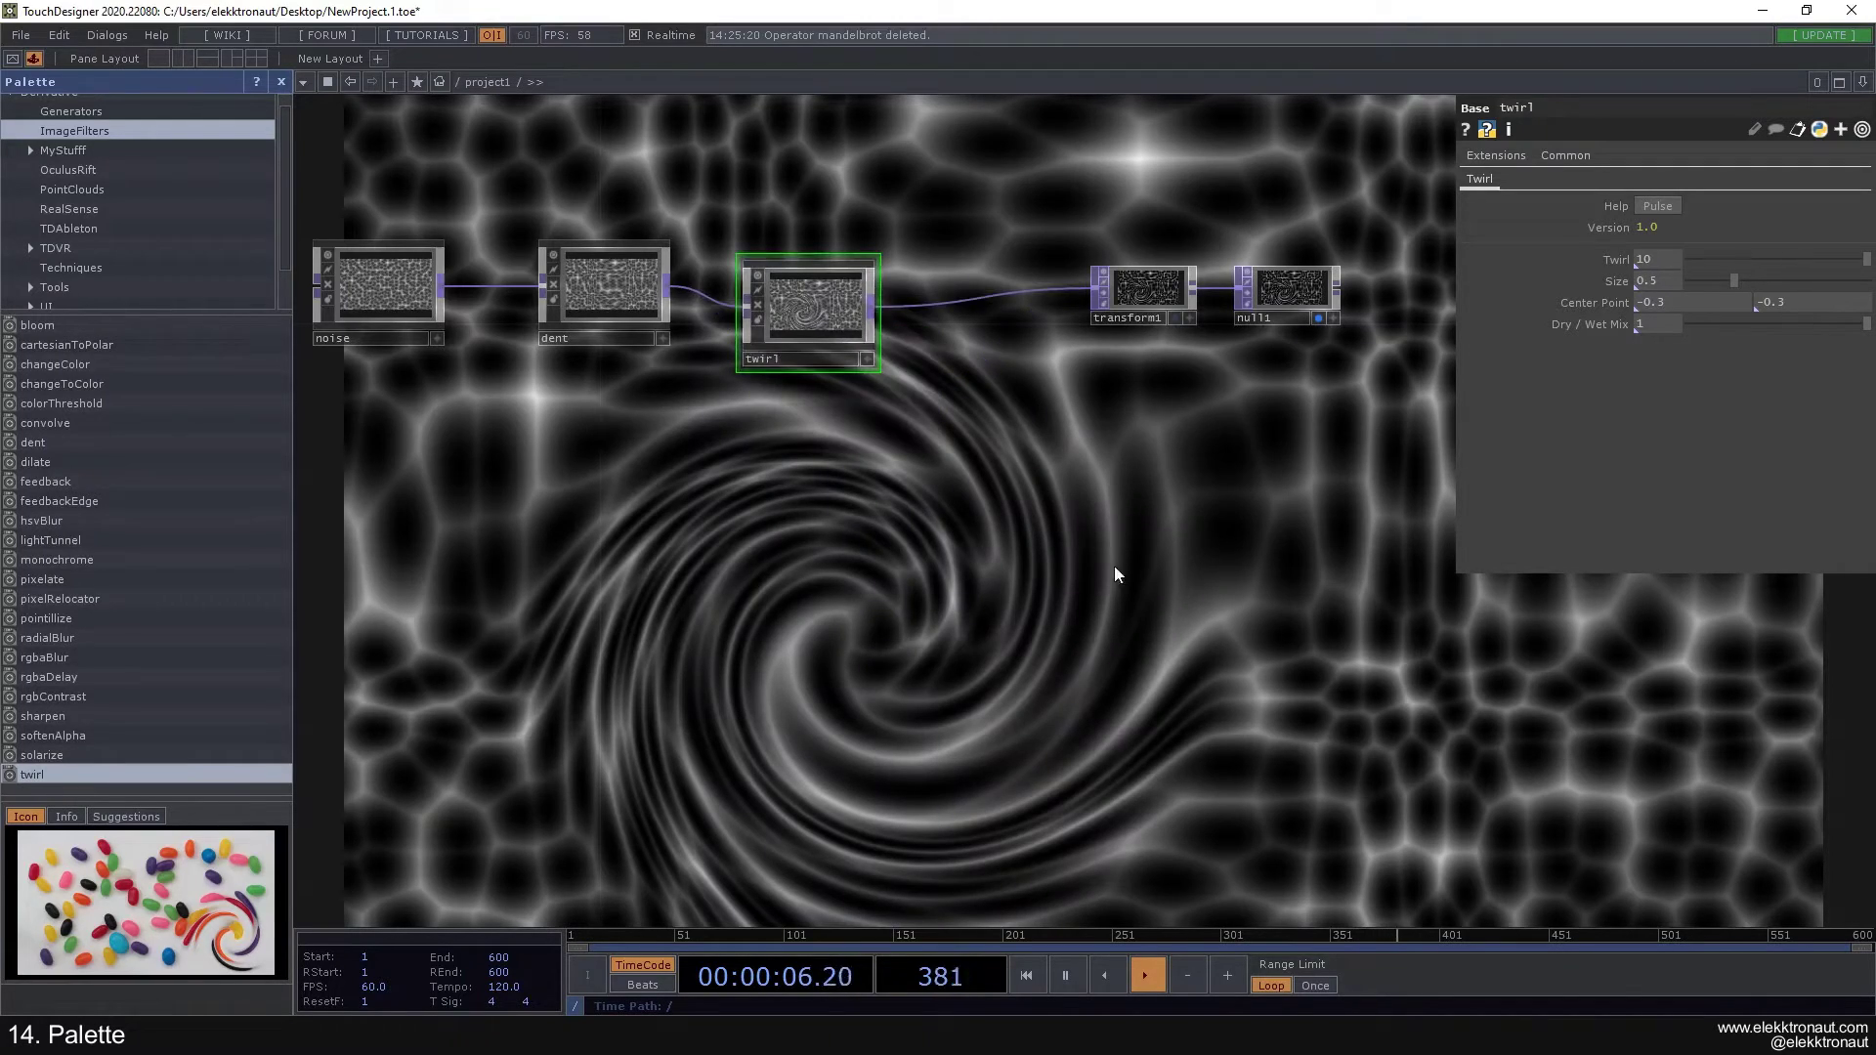
left_click_drag(1114, 565, 1029, 619)
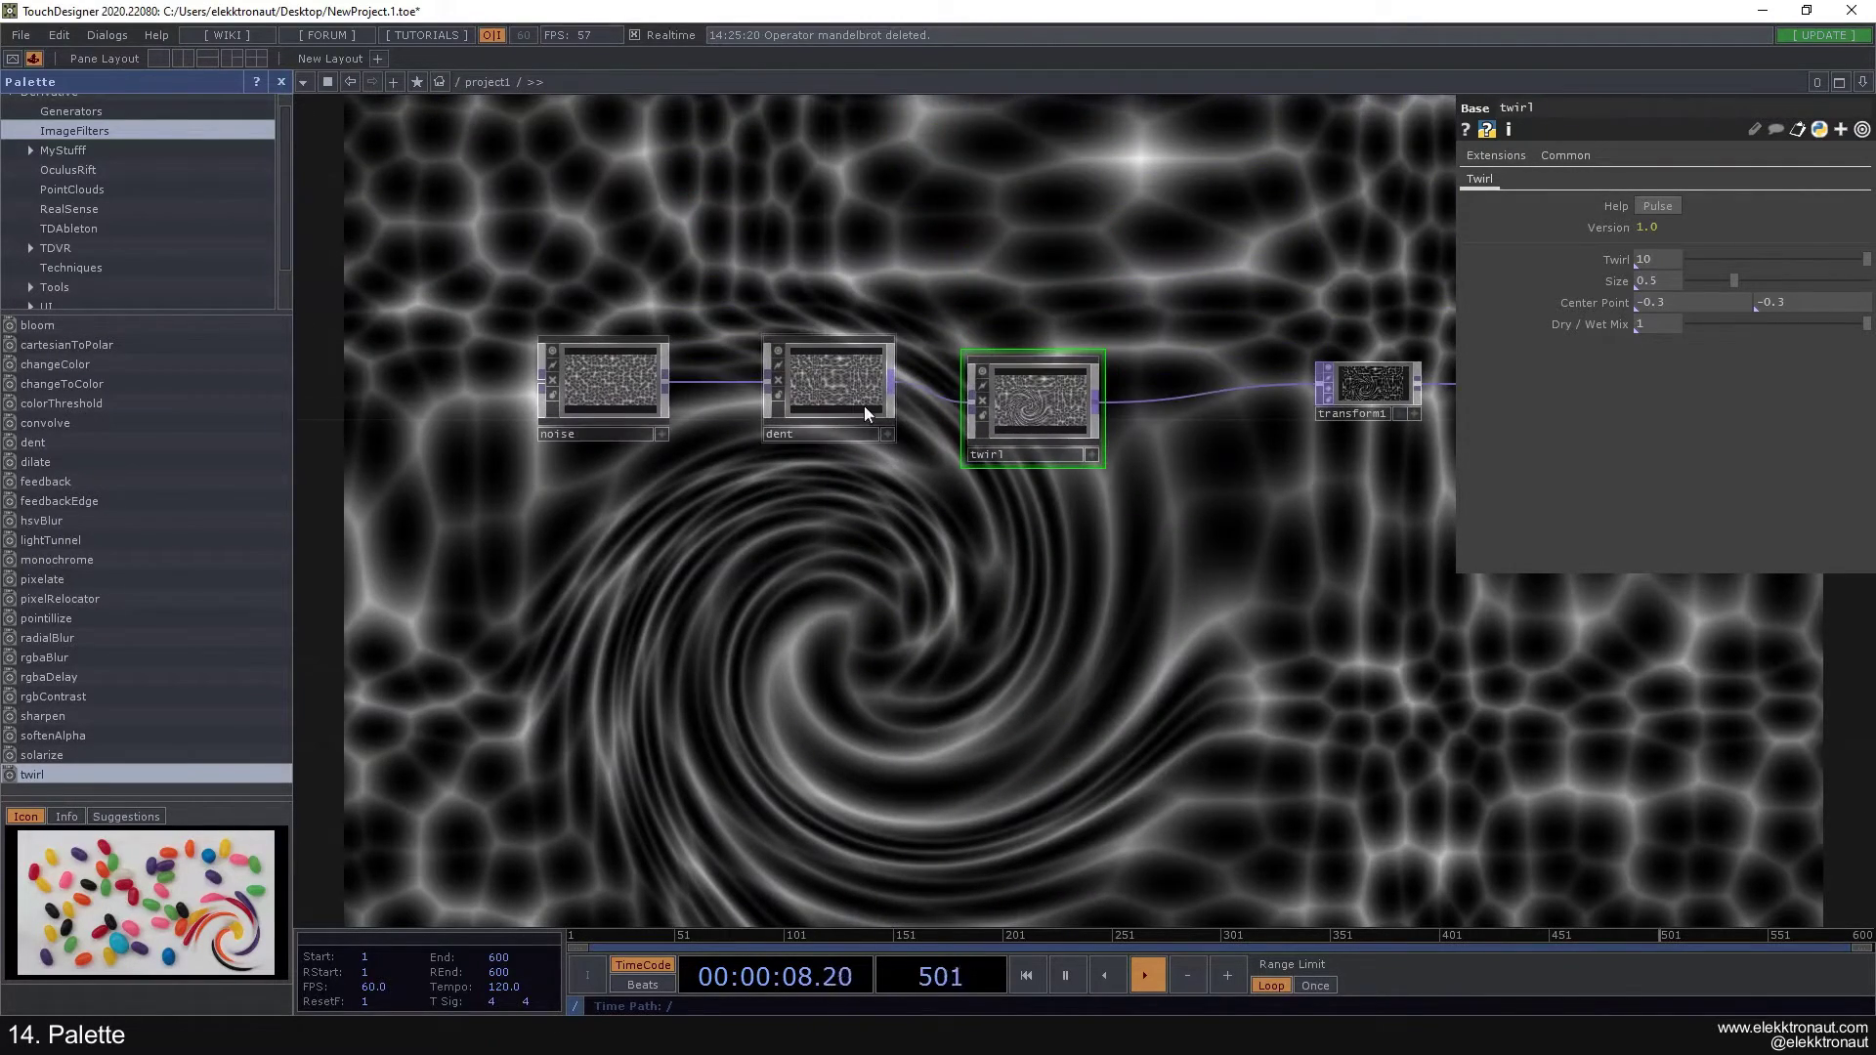
Step: Examine the network inside the dent component, including its glsl1 operator and the attached shader DAT
scroll(817, 383, "up", 10)
key("p")
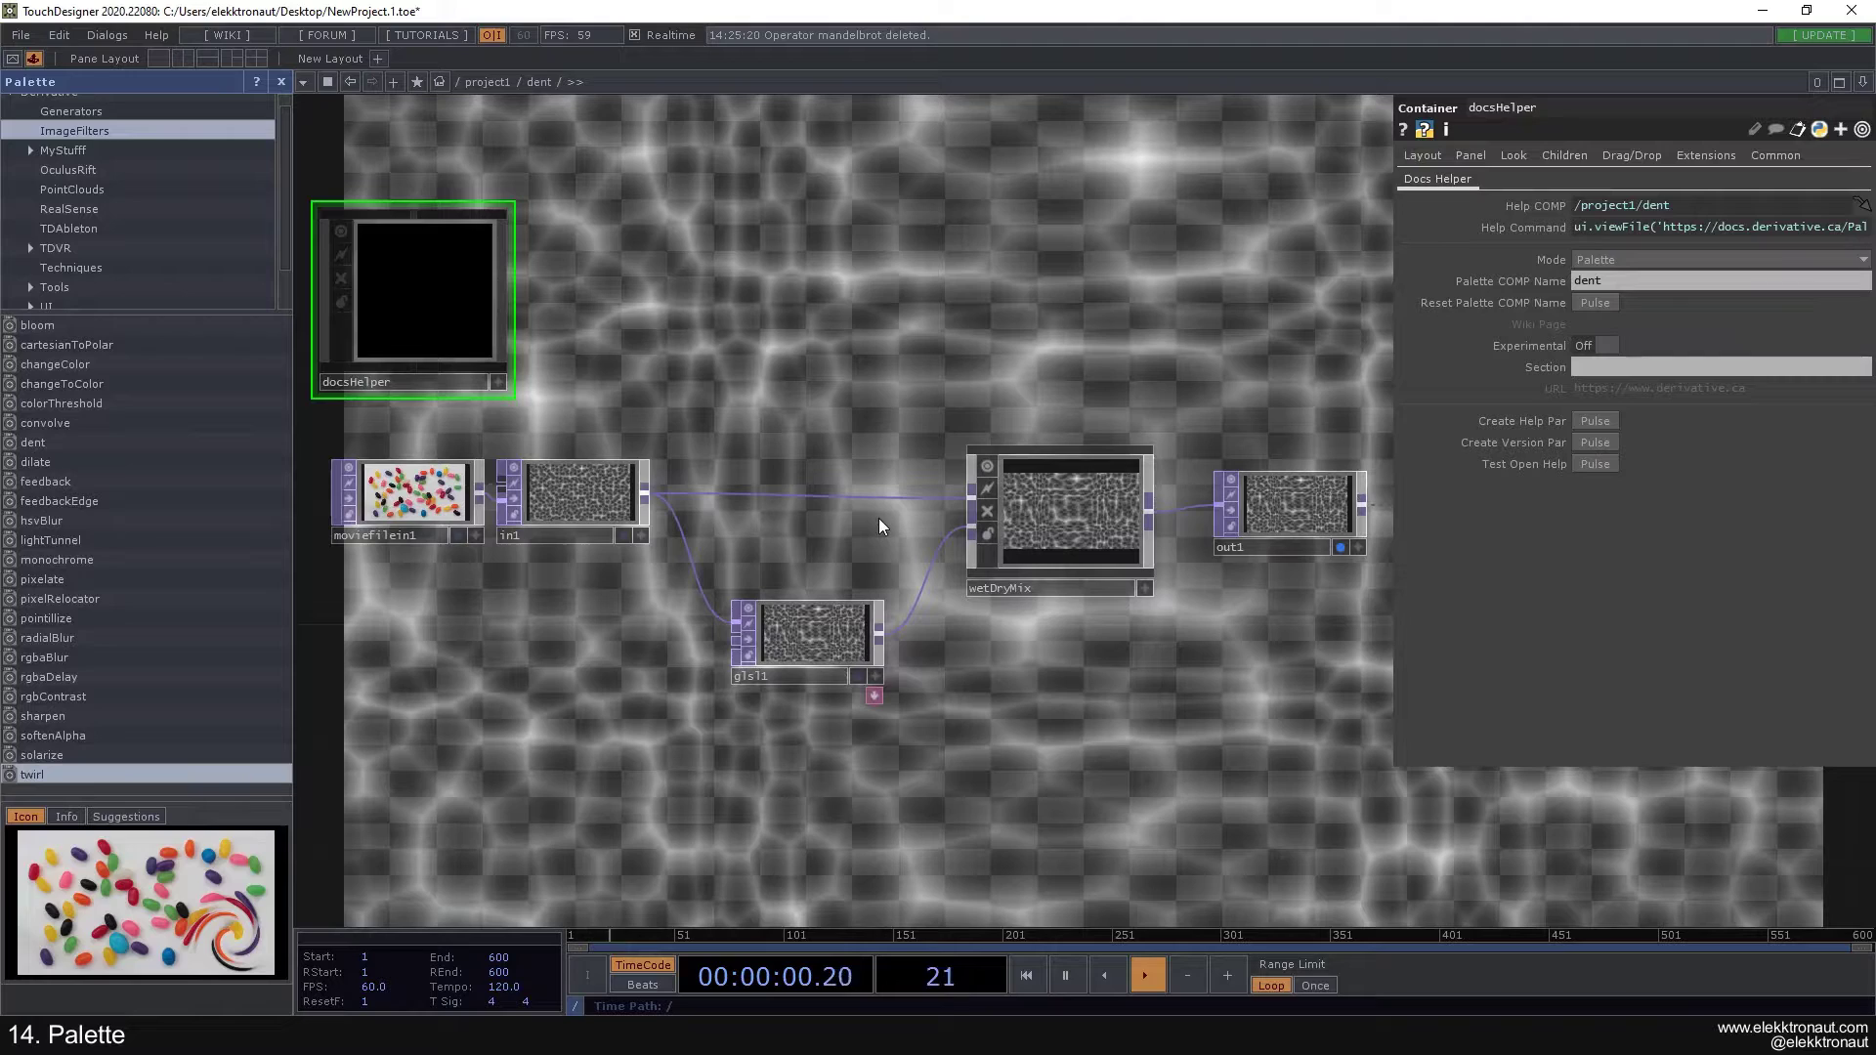
scroll(819, 663, "up", 2)
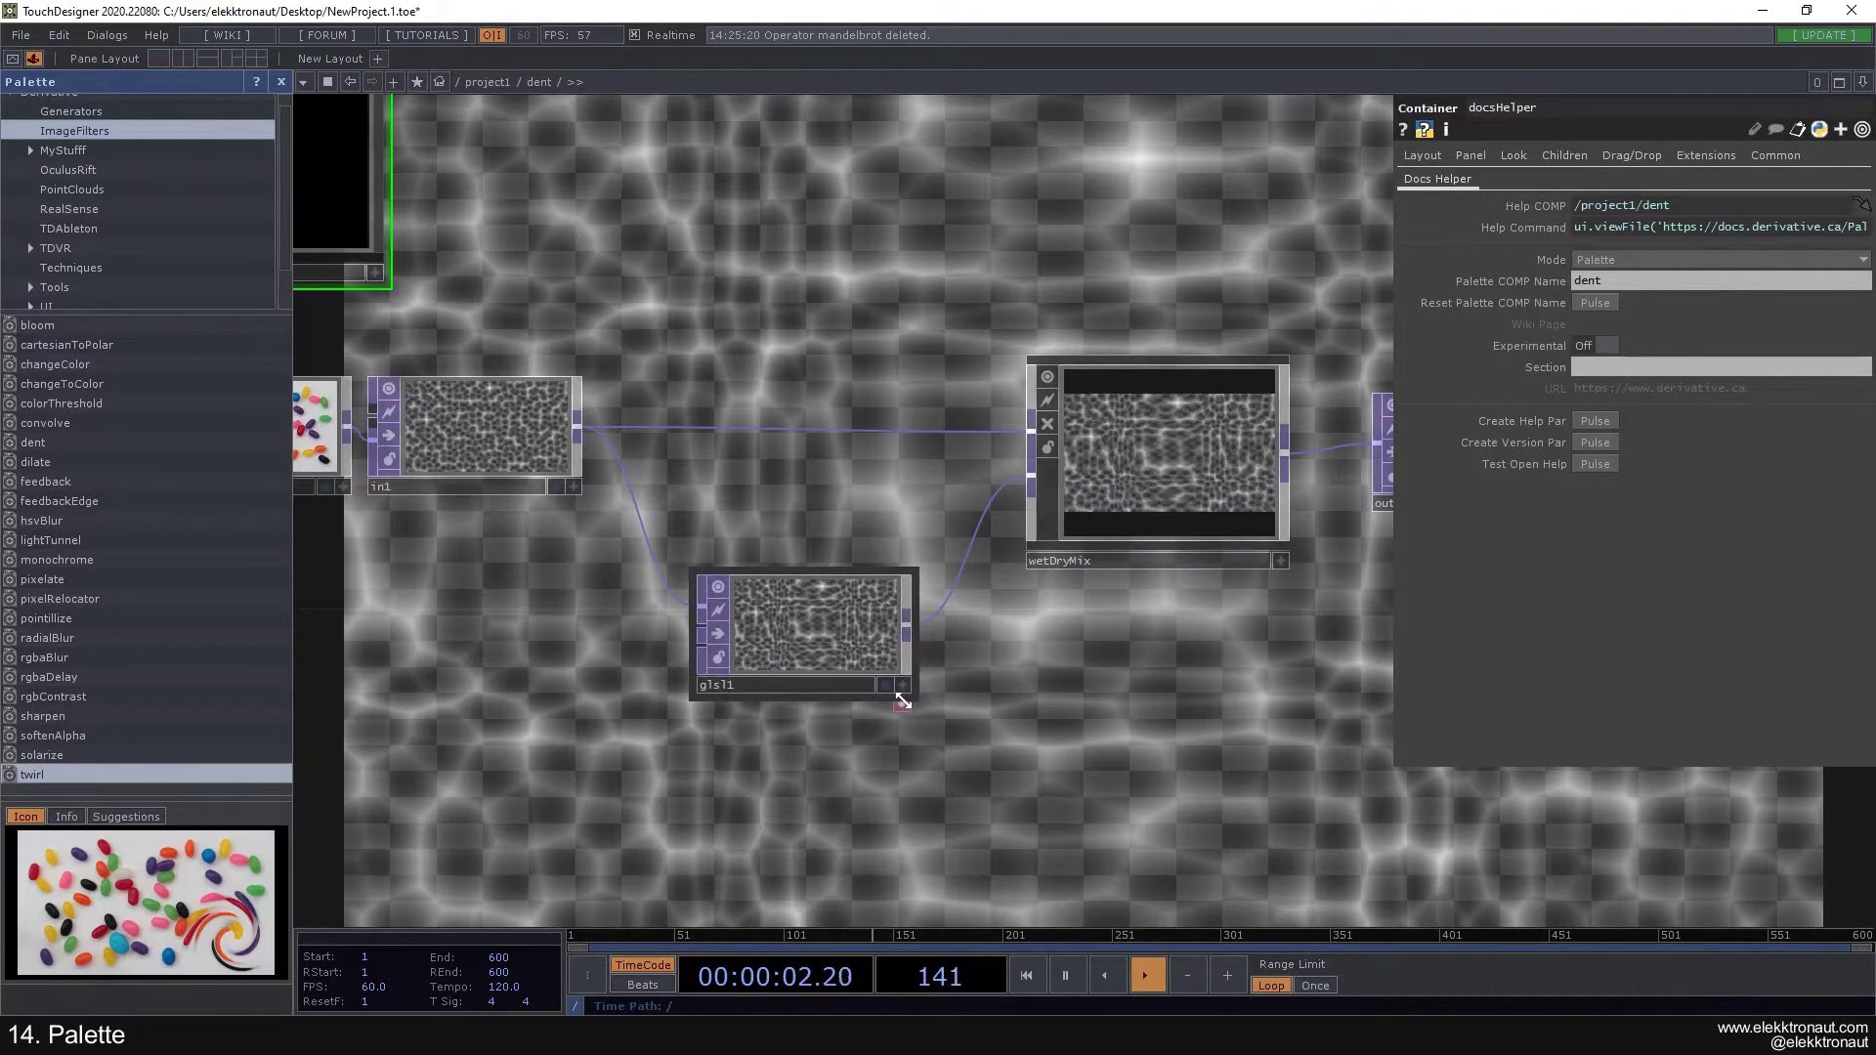
left_click(898, 699)
left_click_drag(873, 724, 891, 643)
scroll(820, 687, "up", 6)
scroll(829, 635, "down", 14)
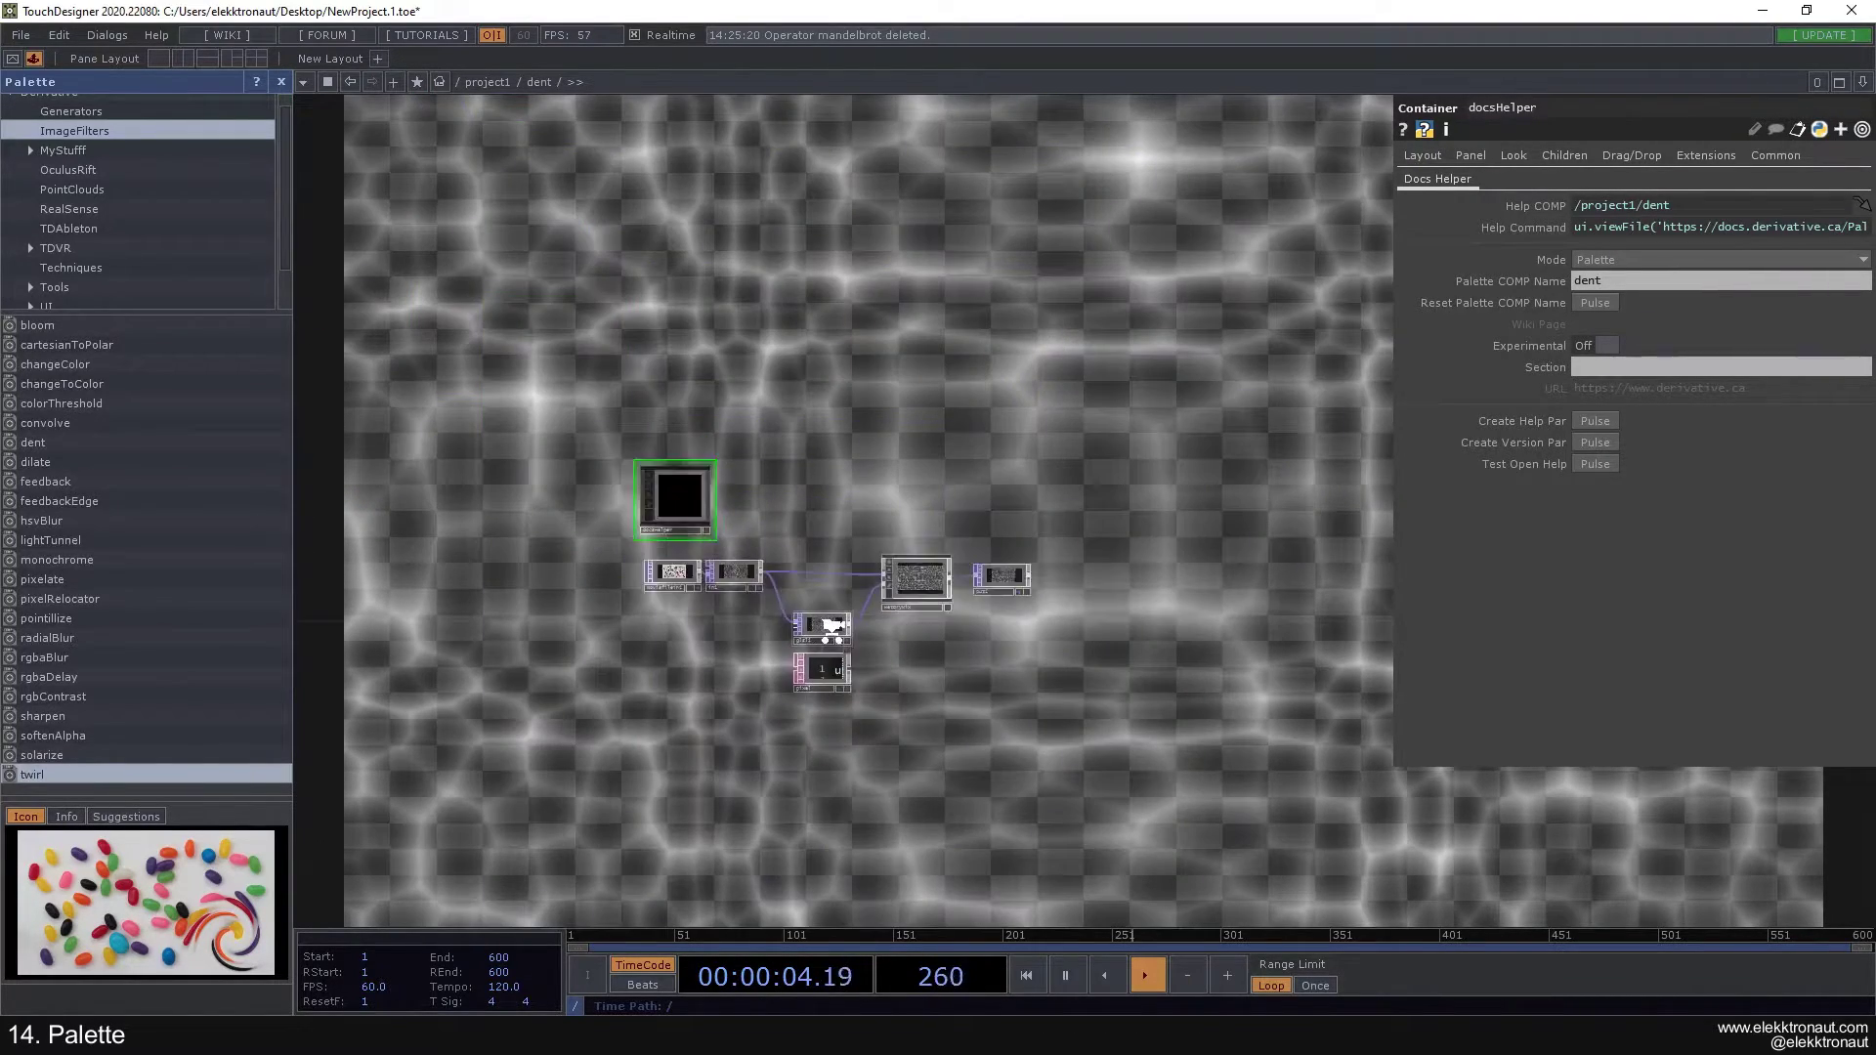
Step: Examine the GLSL pixel shader code inside the twirl component and return to the project1 network
scroll(1184, 645, "up", 10)
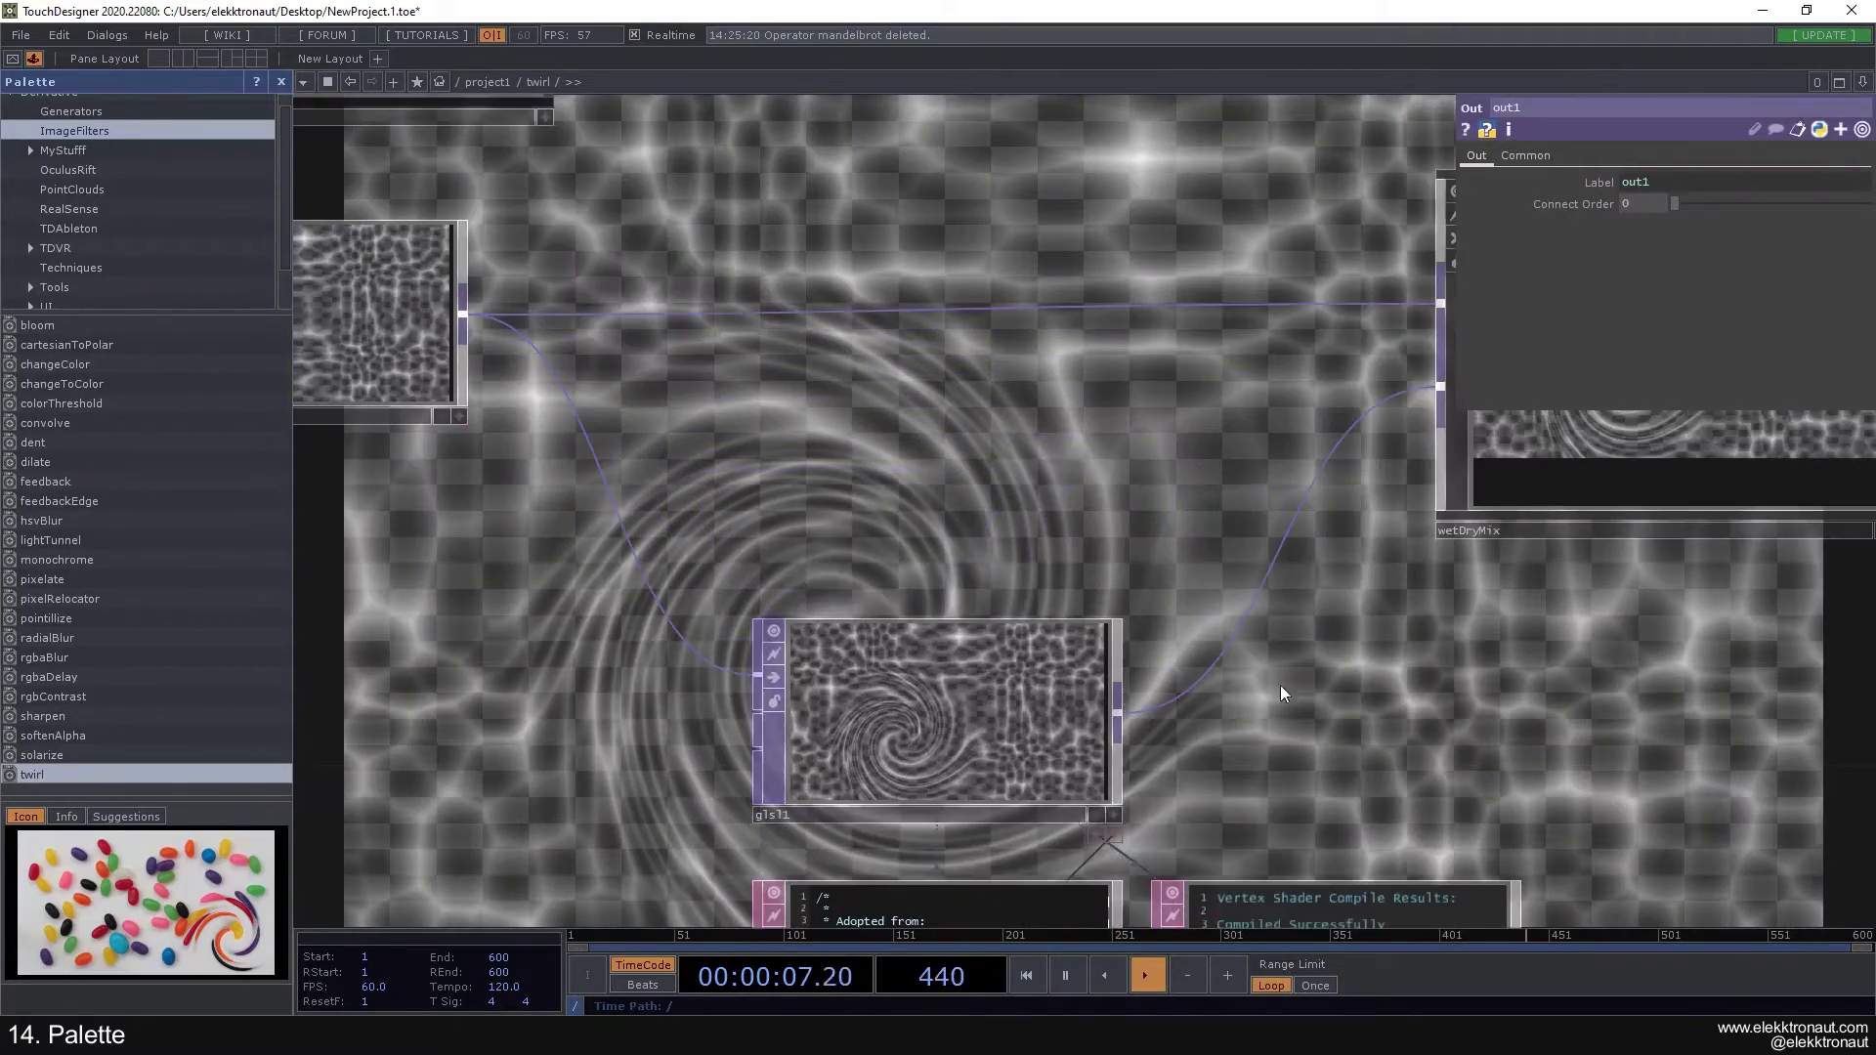
left_click_drag(1278, 693, 1099, 211)
scroll(782, 540, "up", 6)
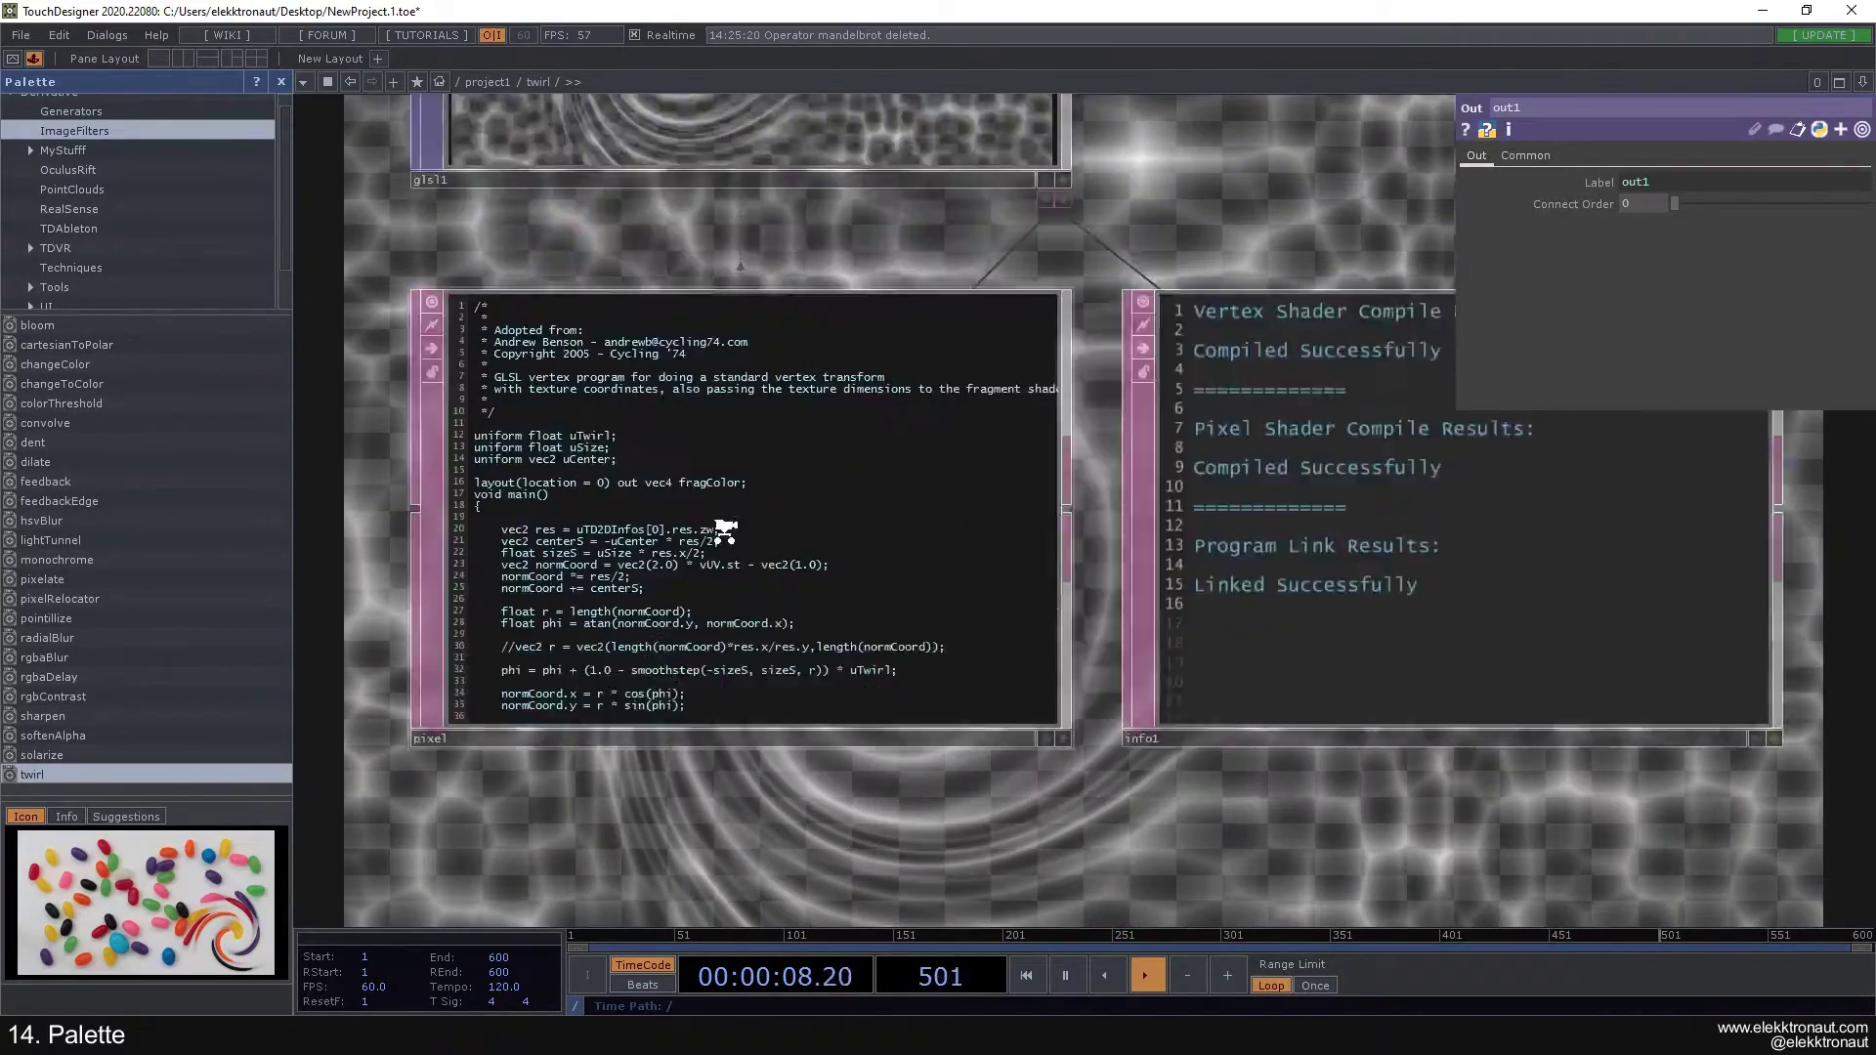
scroll(733, 513, "down", 10)
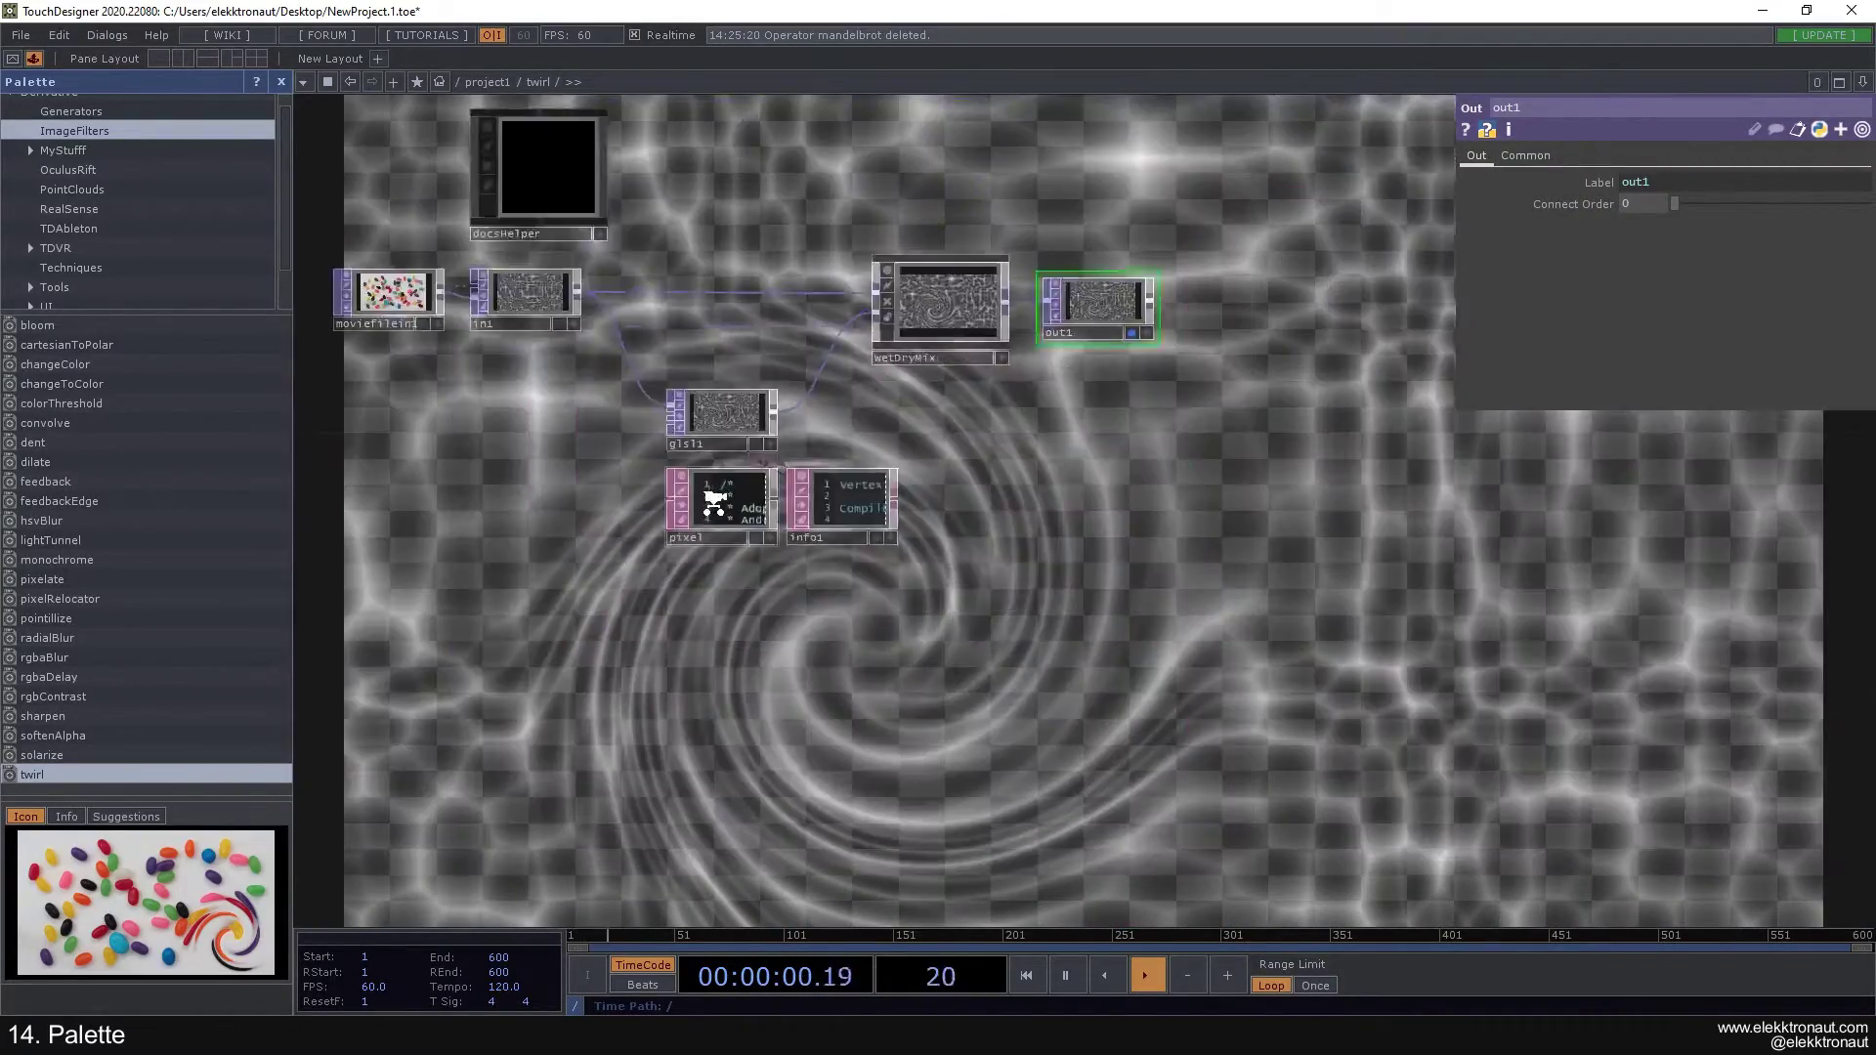
scroll(706, 501, "down", 5)
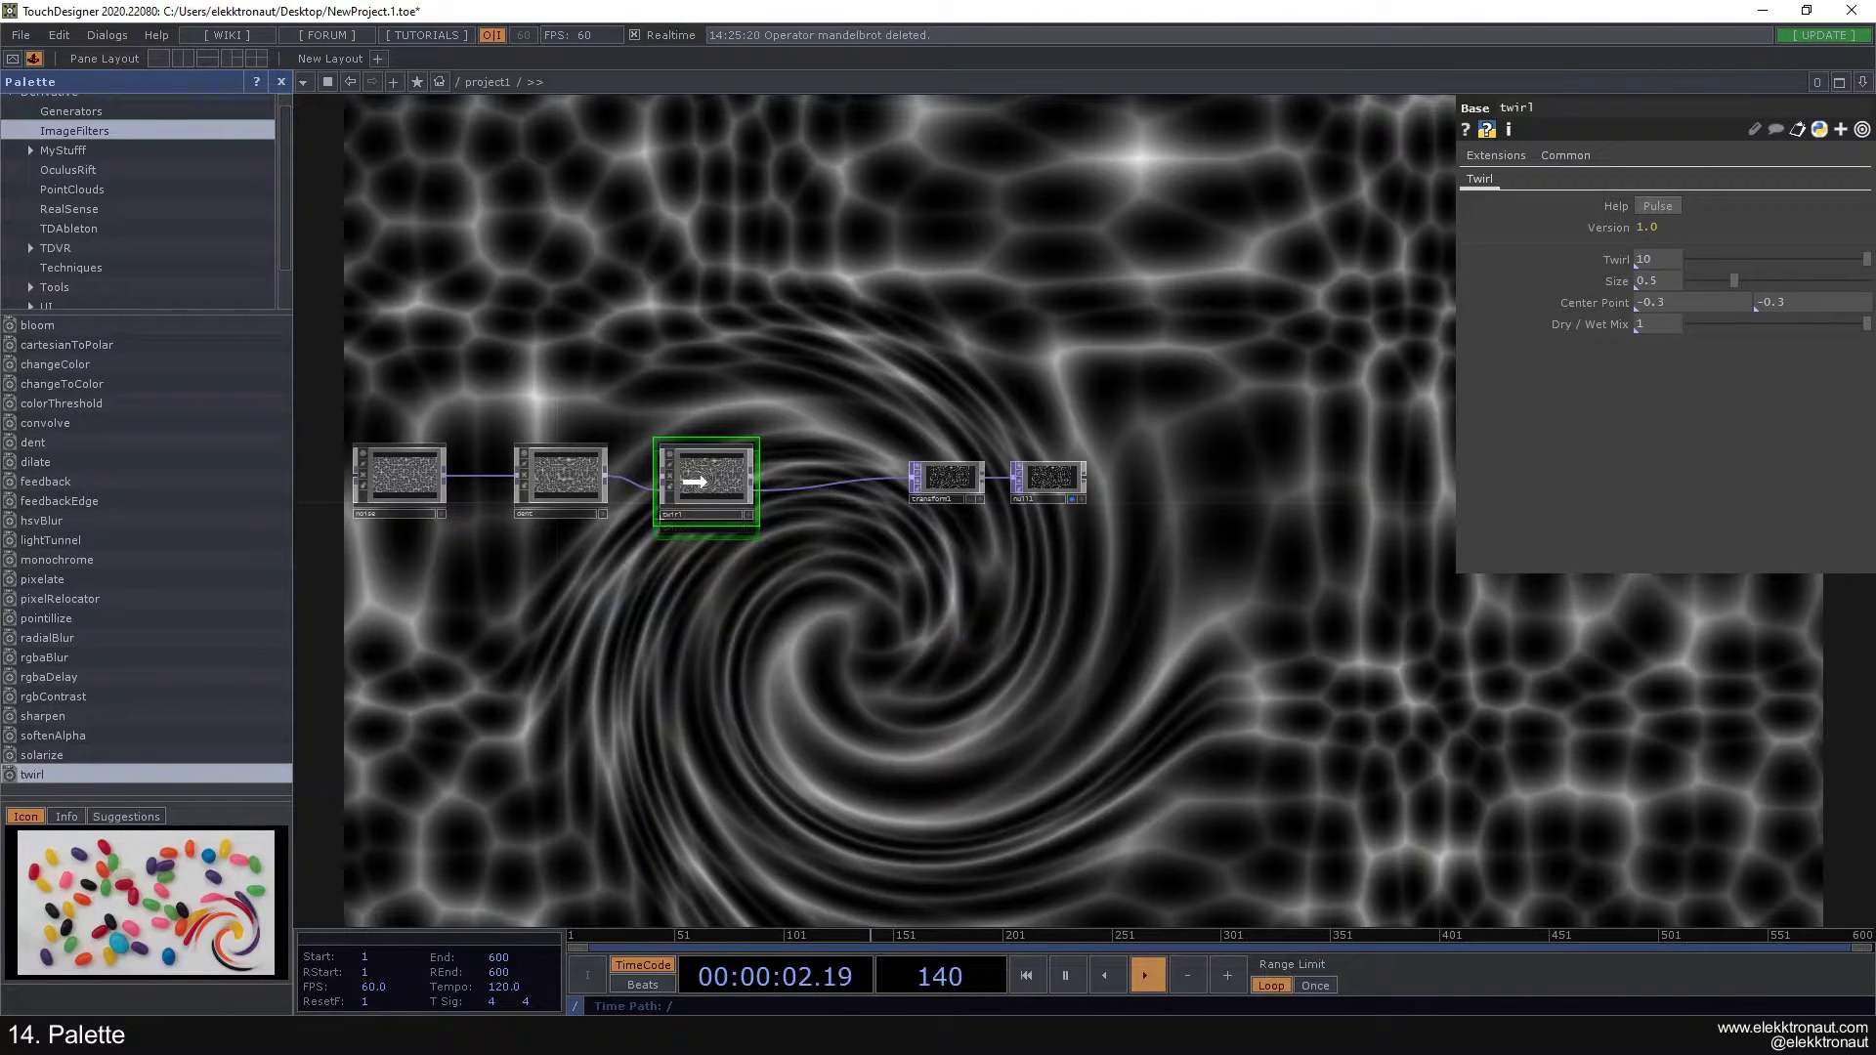
left_click_drag(683, 389, 870, 355)
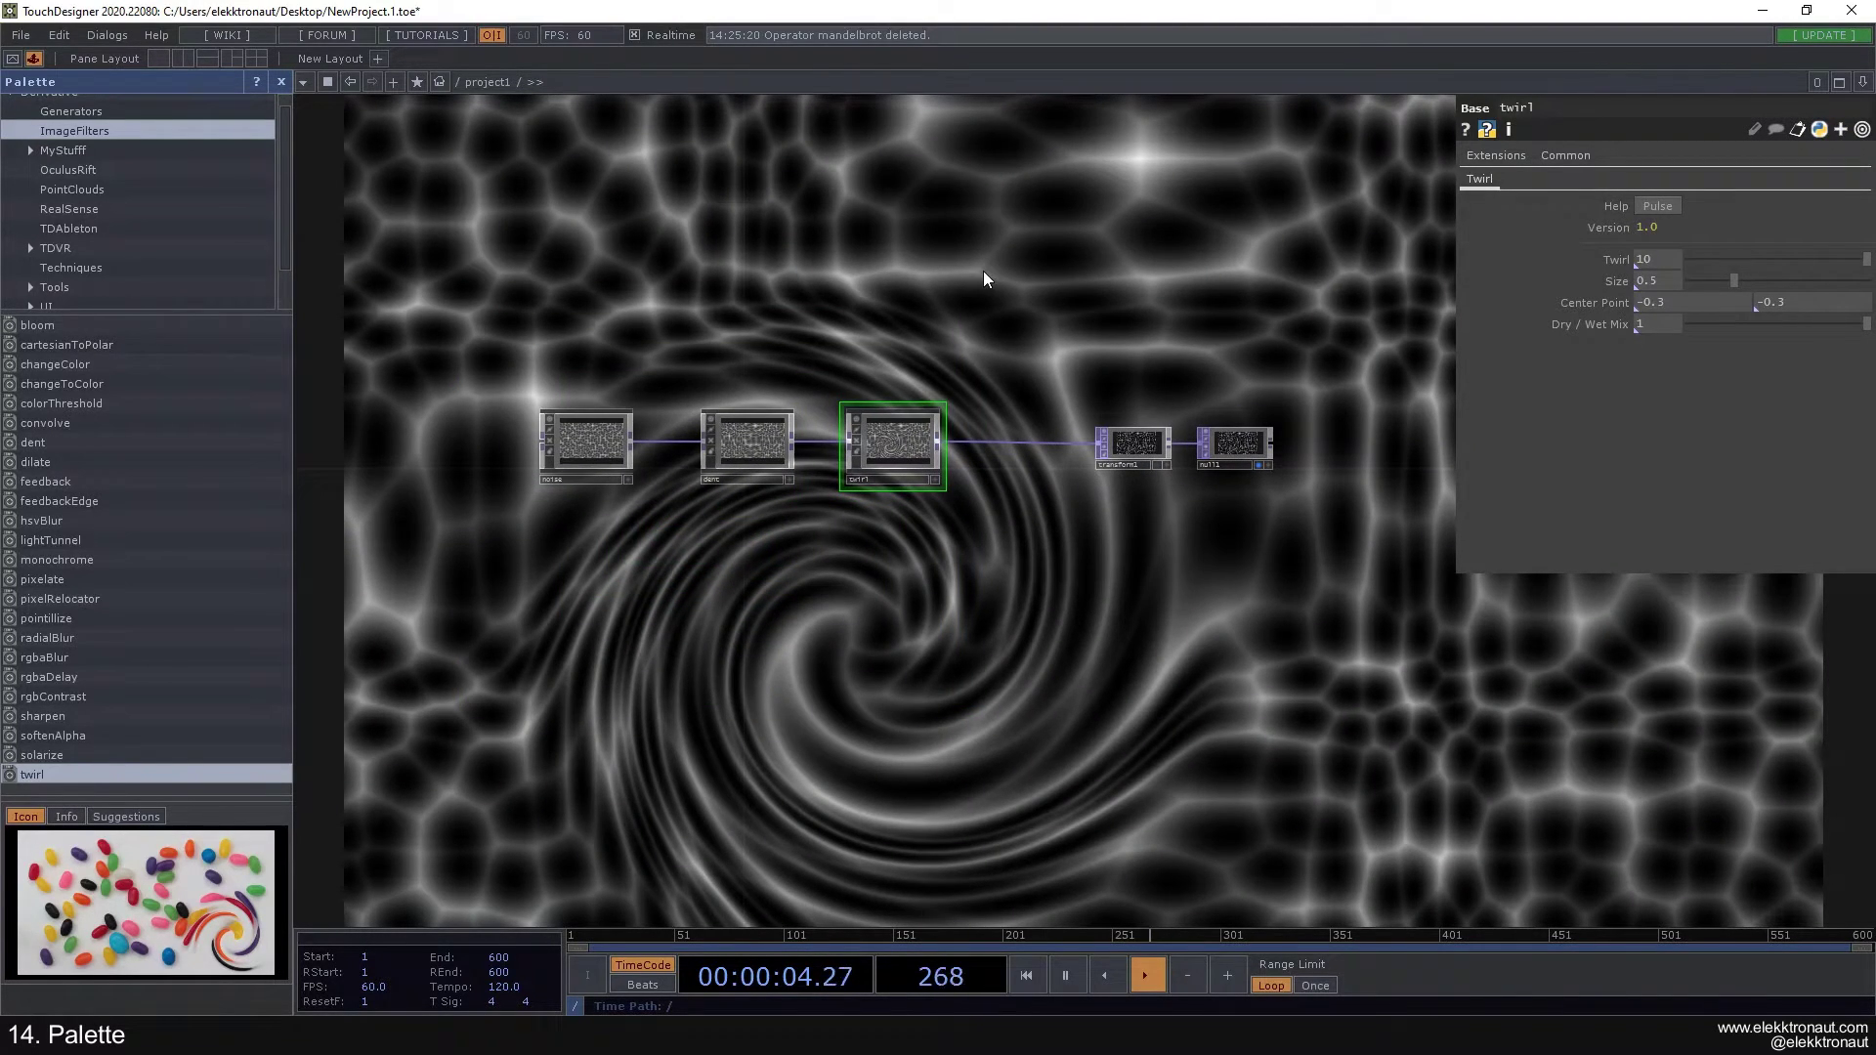
Step: Review the custom parameters of the dent and twirl components in the chain
scroll(721, 444, "up", 2)
left_click(727, 440)
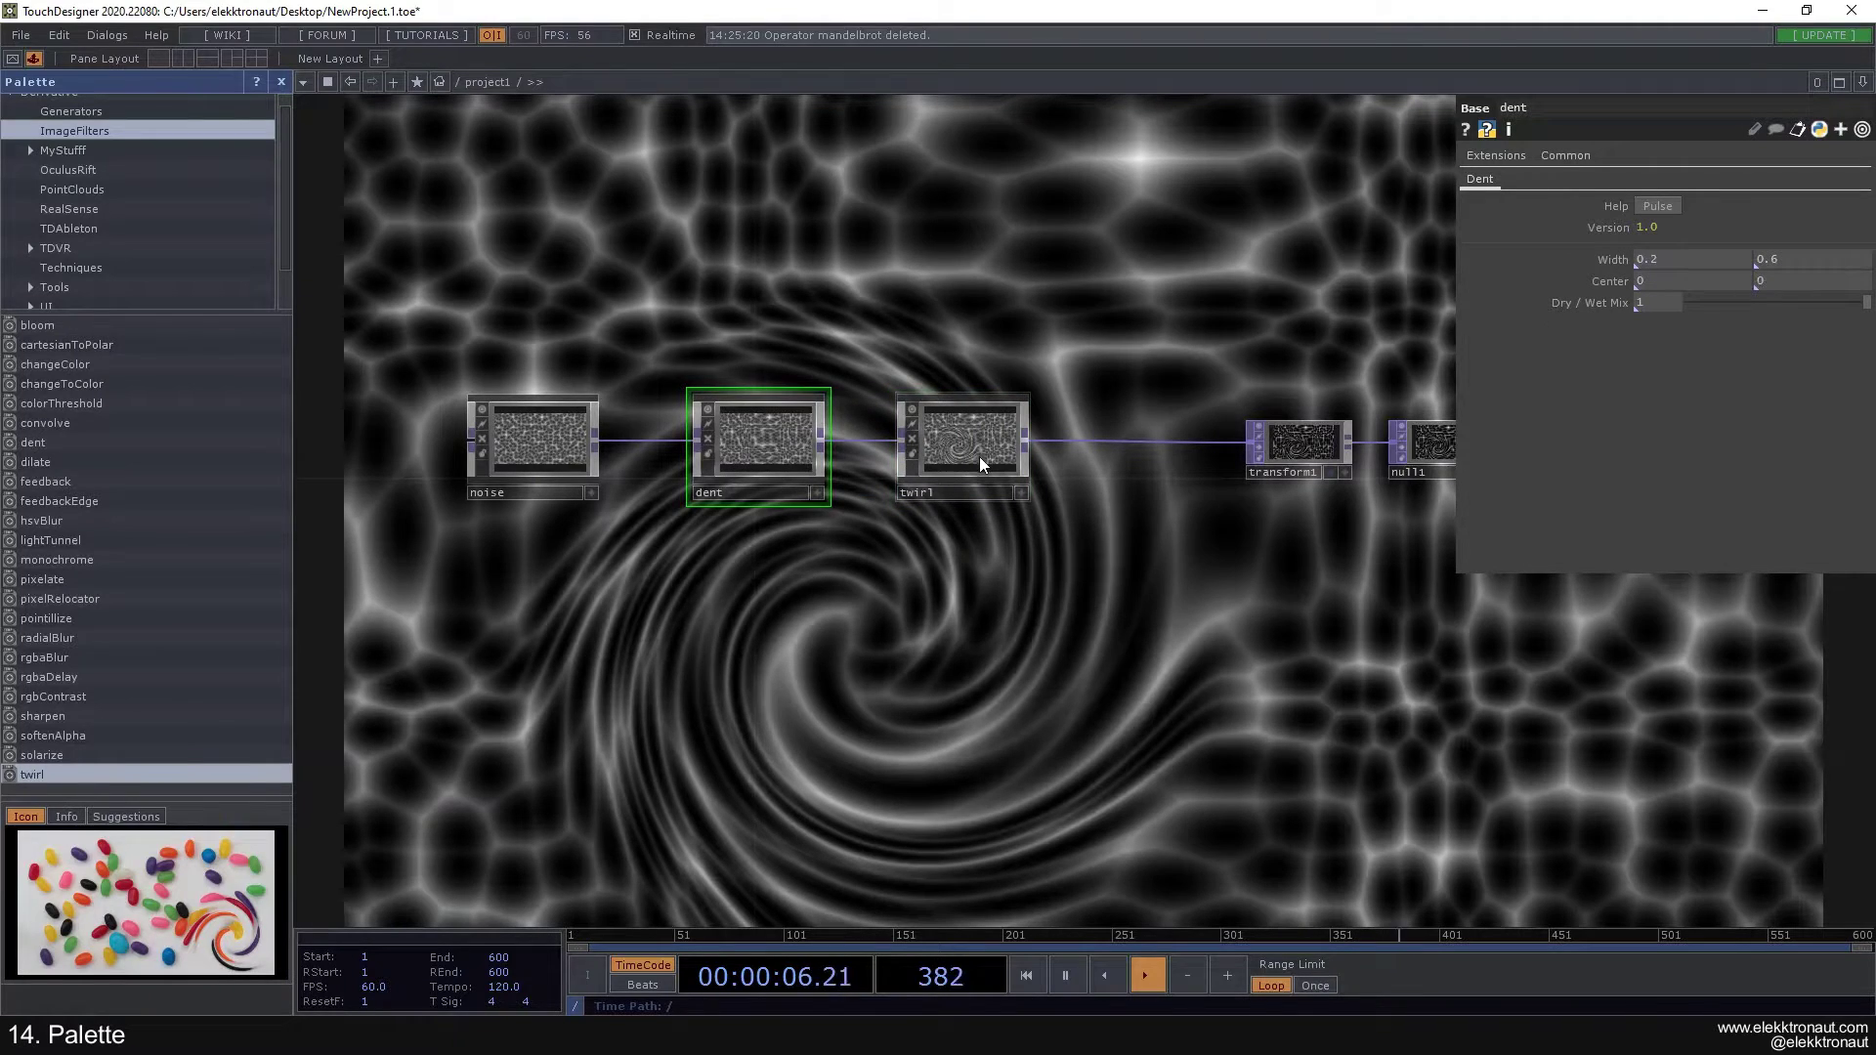
left_click(979, 455)
key("h")
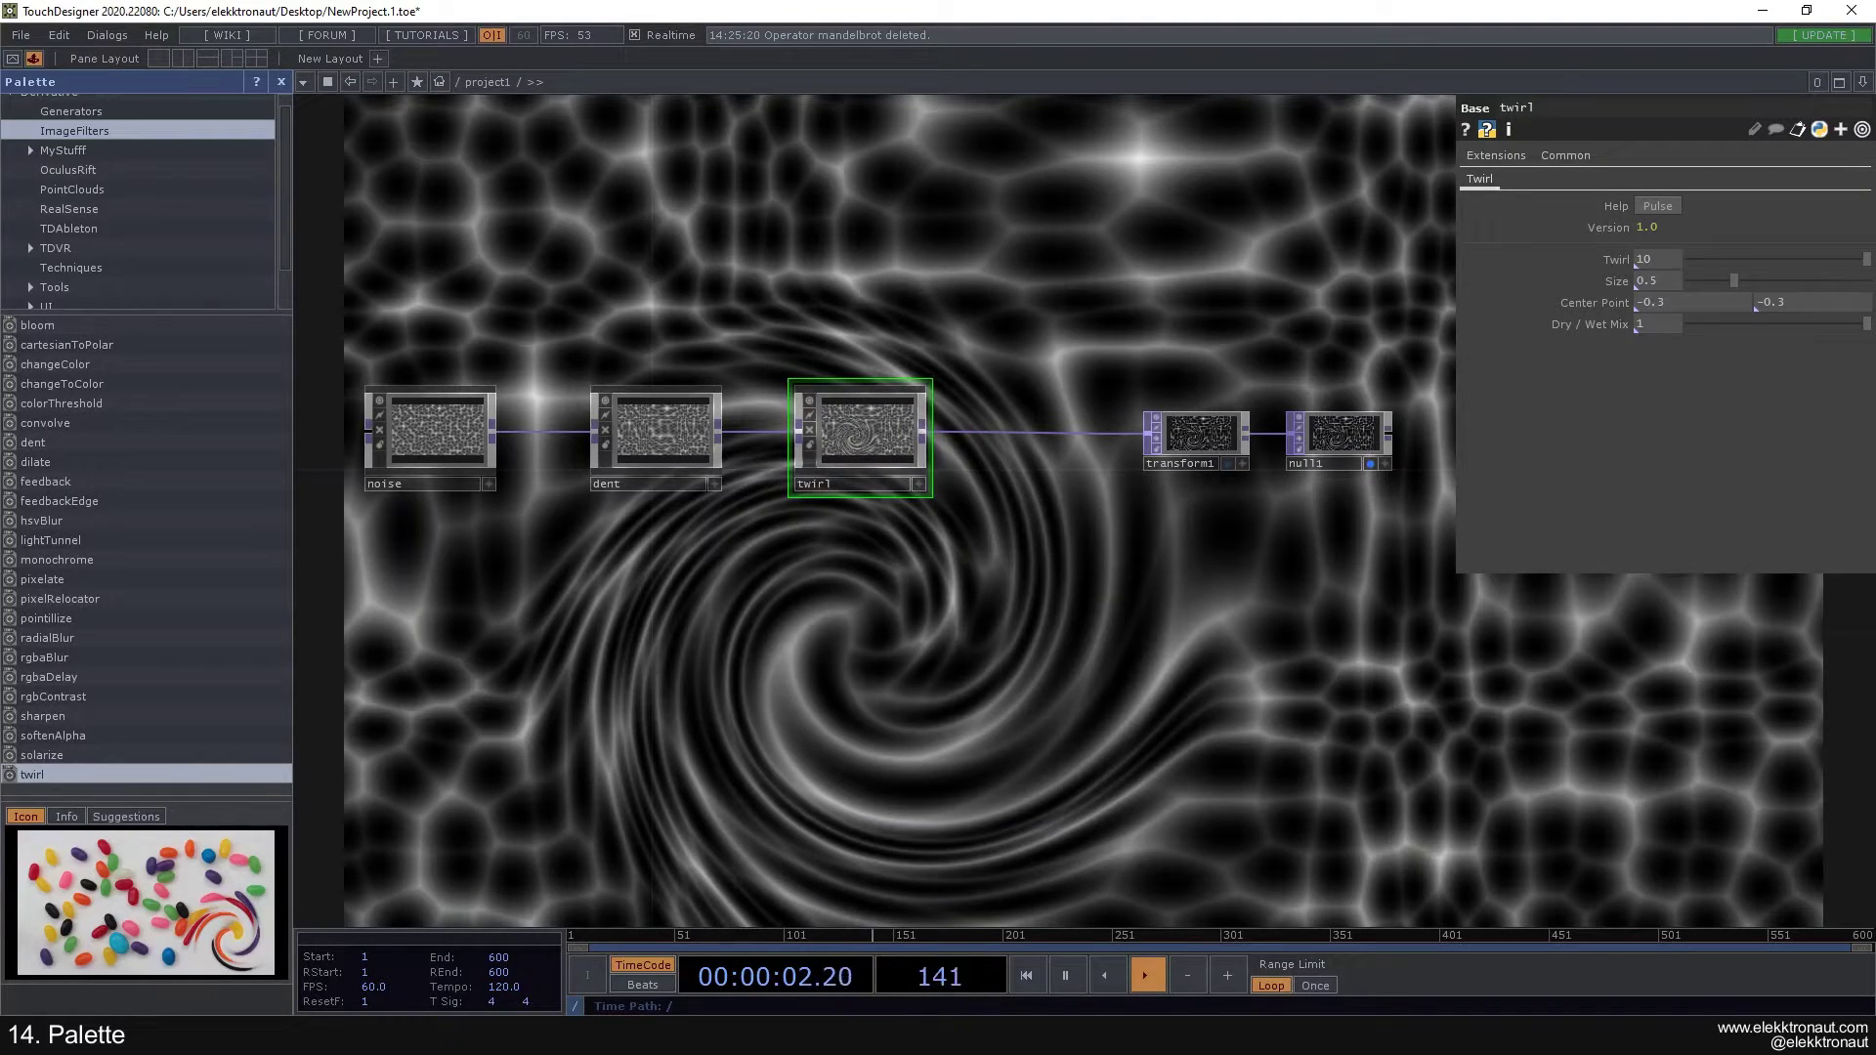
Step: Switch to the browser, read the summary and parameter descriptions on the Palette:twirl documentation page, and return to TouchDesigner
key("alt+Tab")
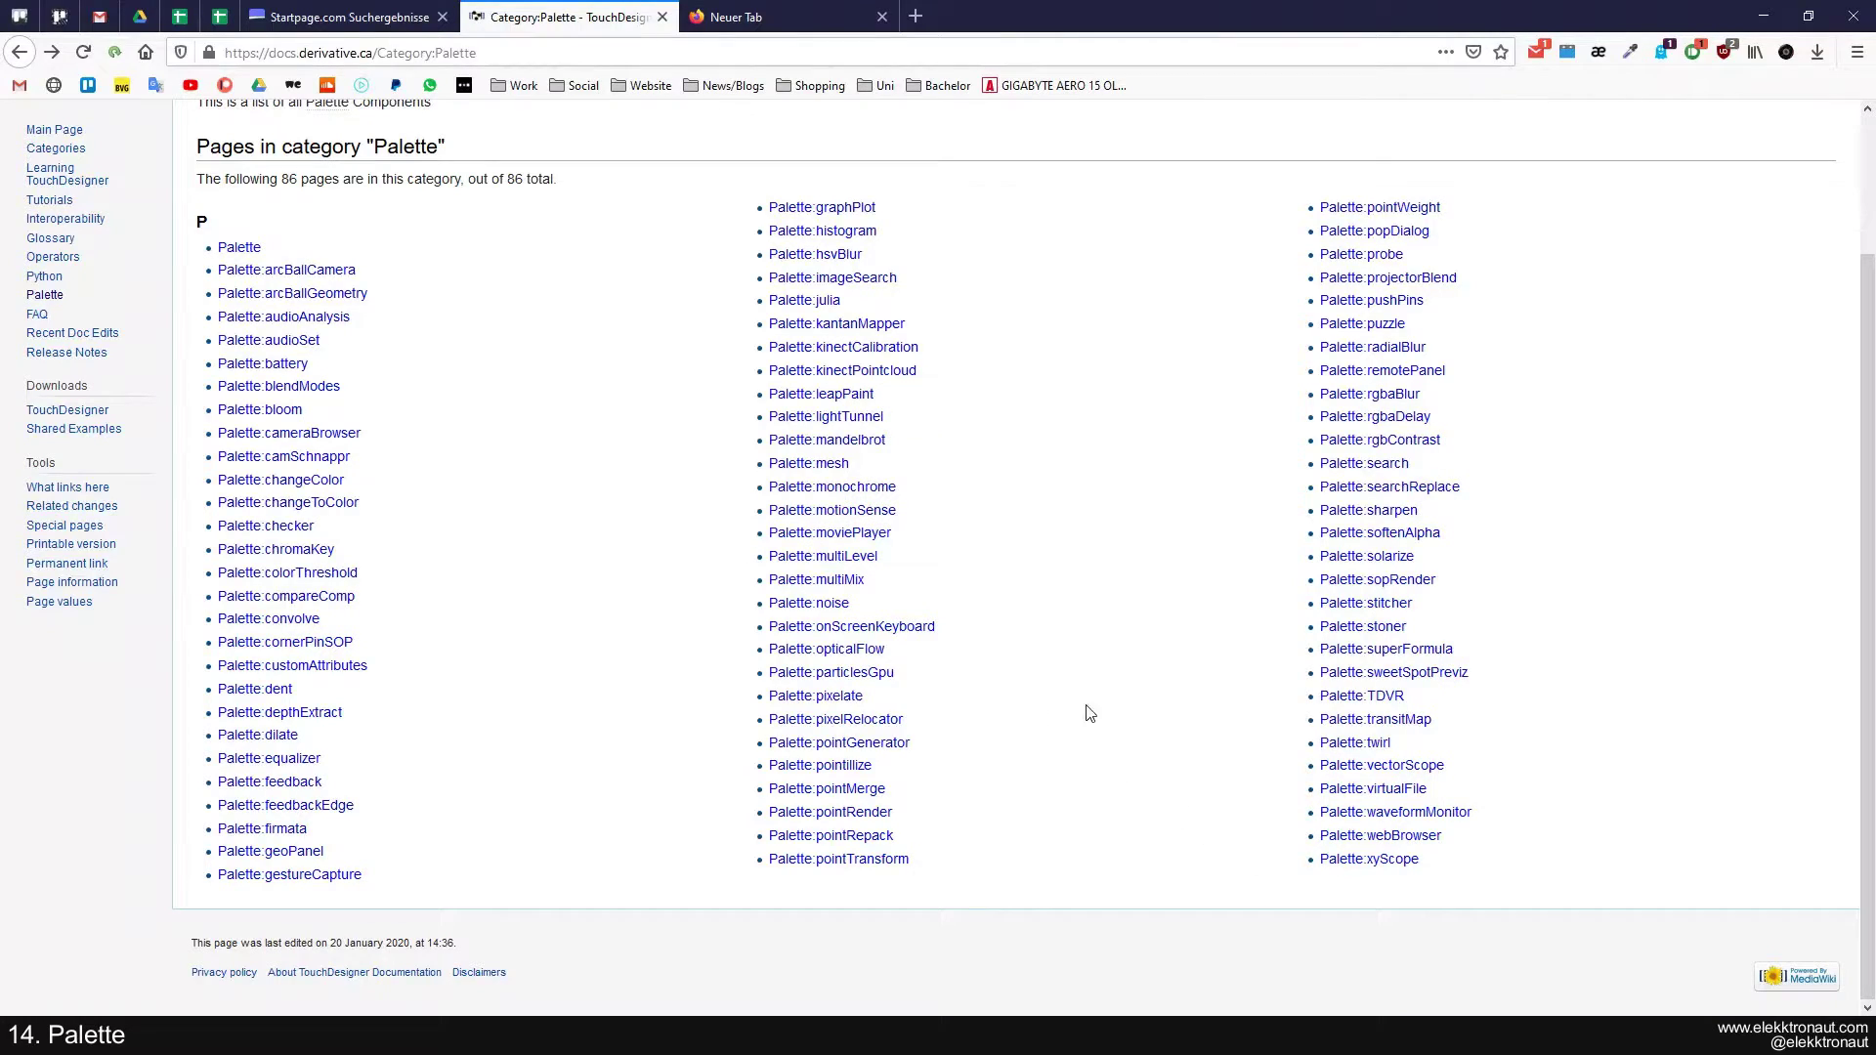
left_click(1363, 748)
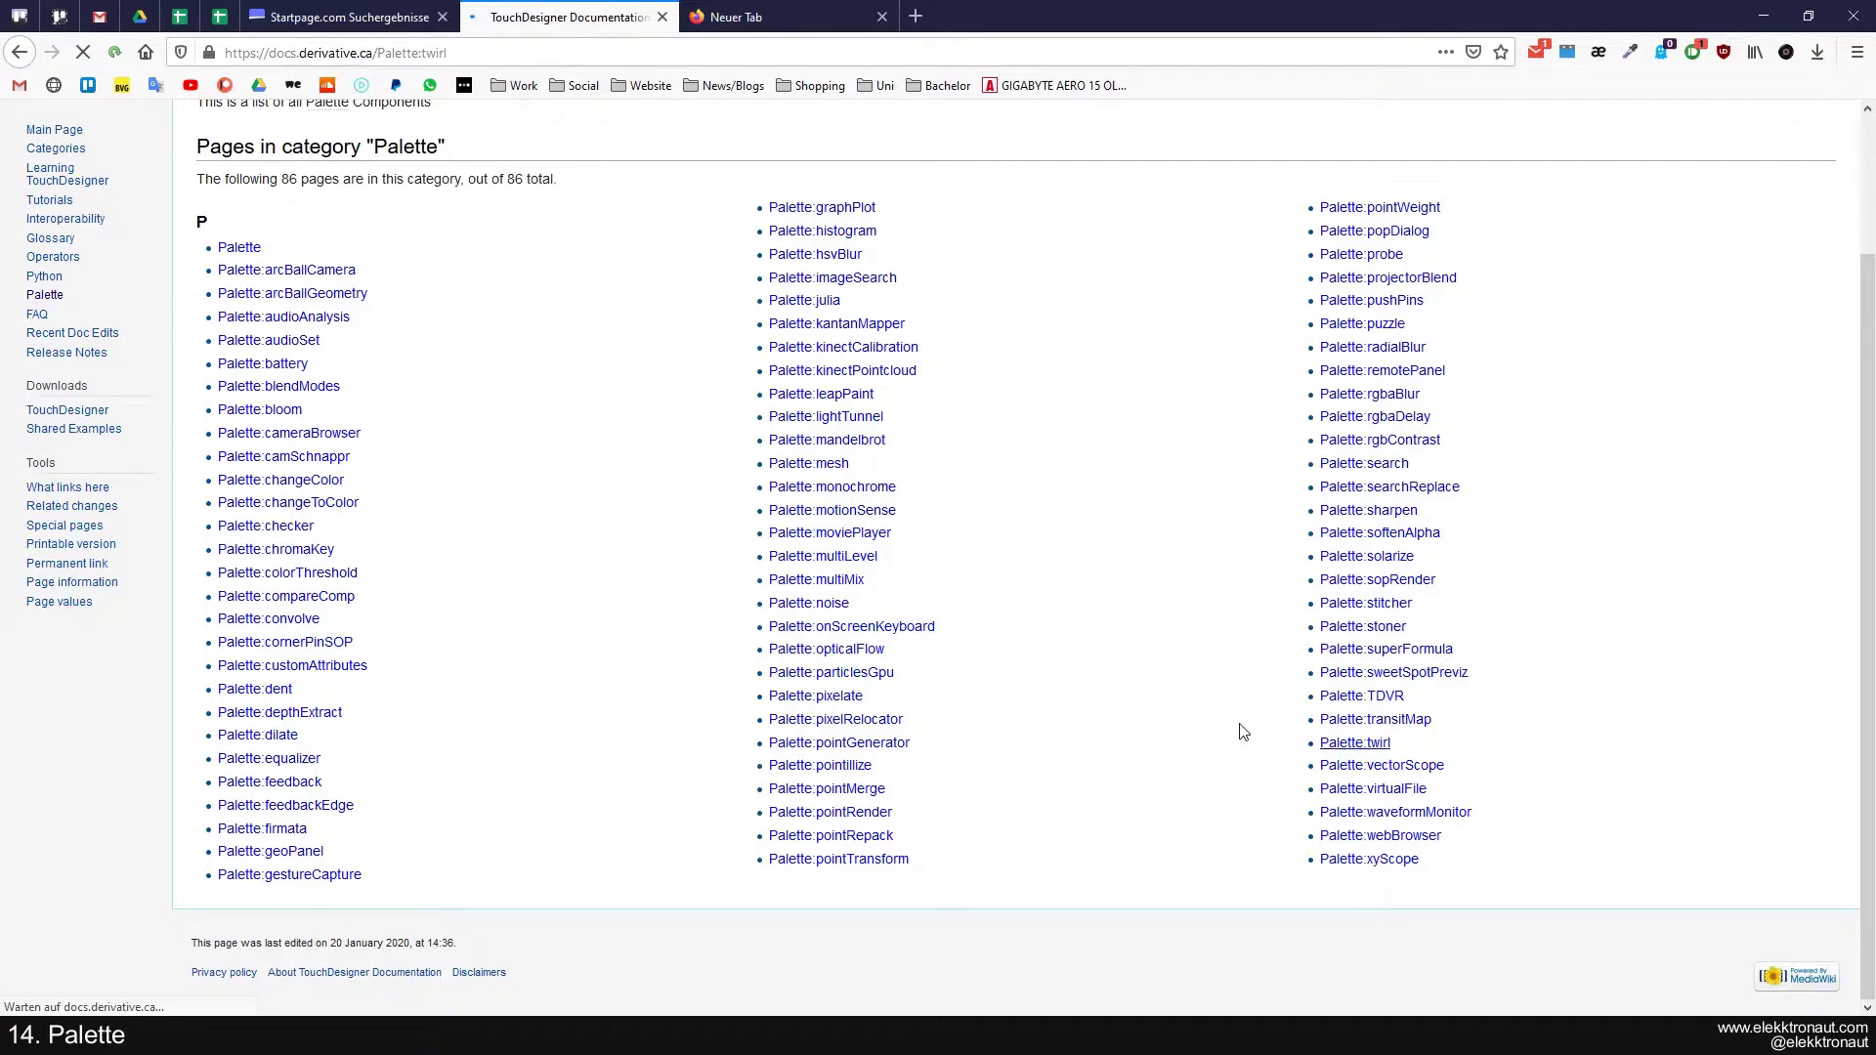
left_click_drag(296, 288, 550, 332)
left_click(550, 332)
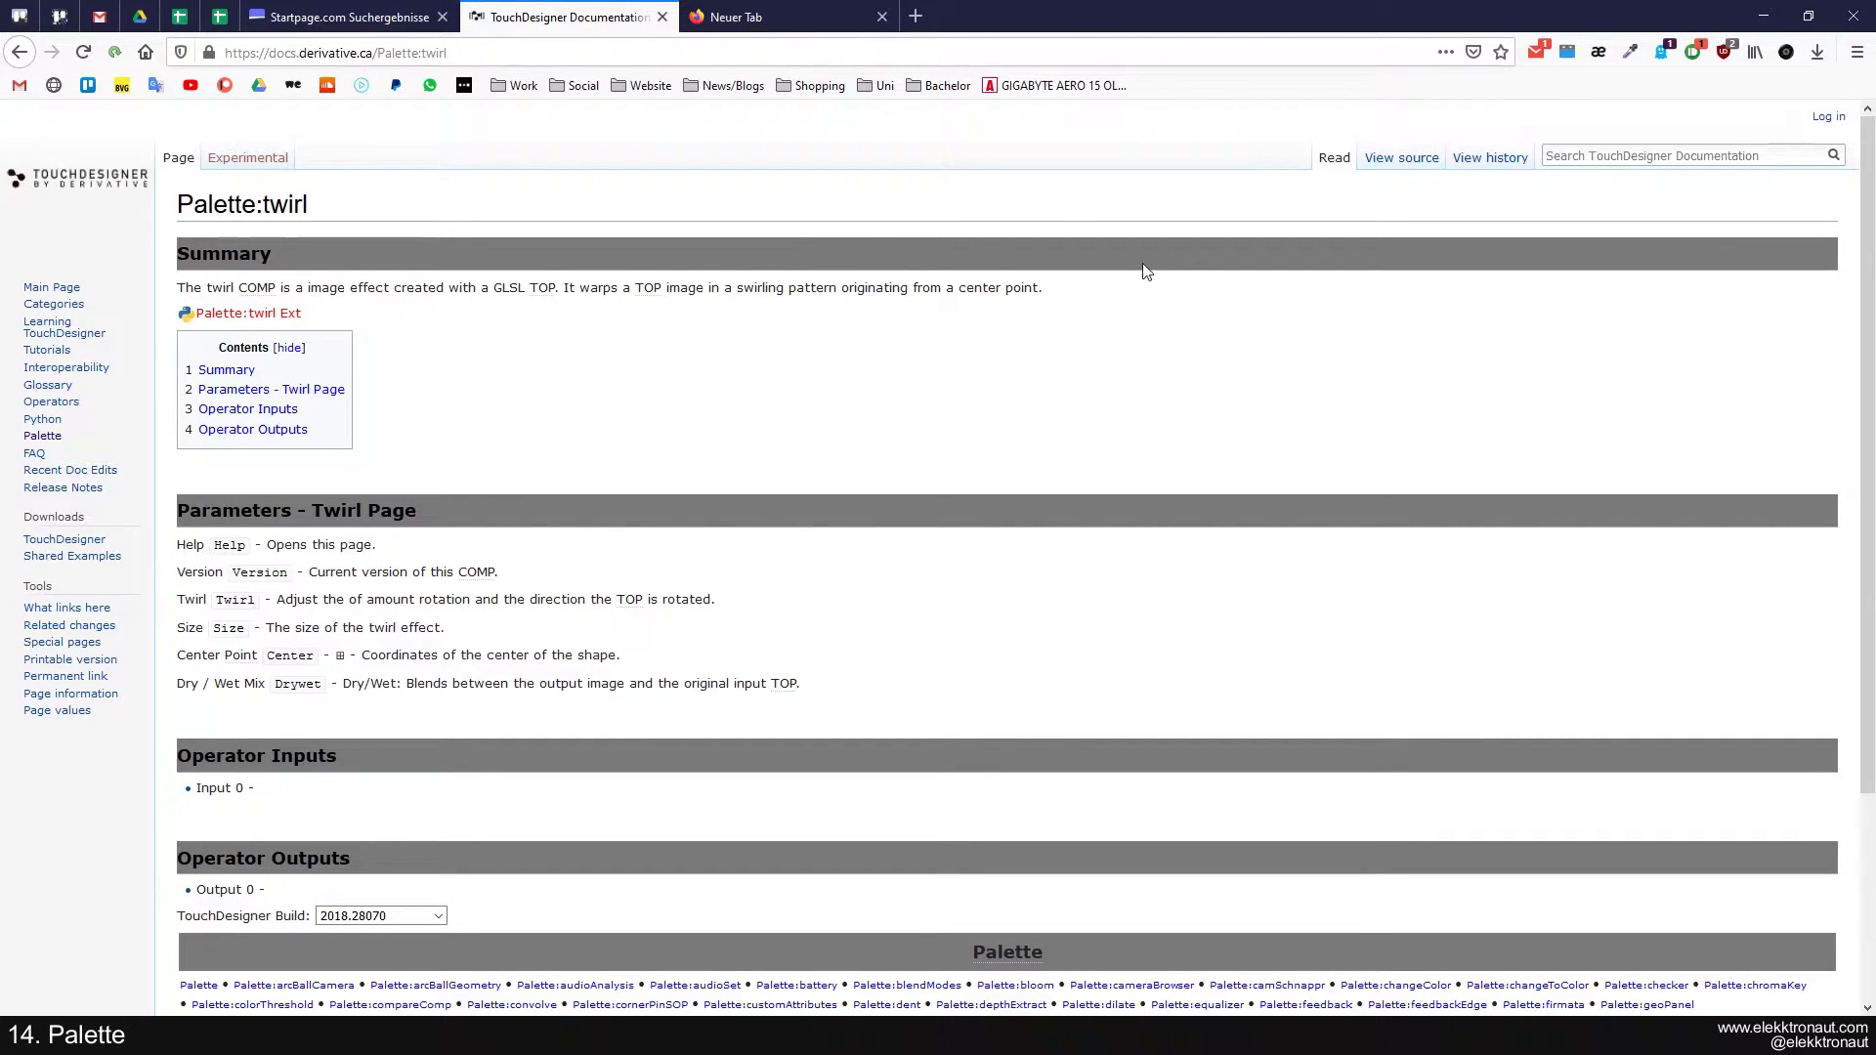
left_click_drag(1142, 266, 975, 288)
left_click(635, 512)
scroll(300, 583, "down", 1)
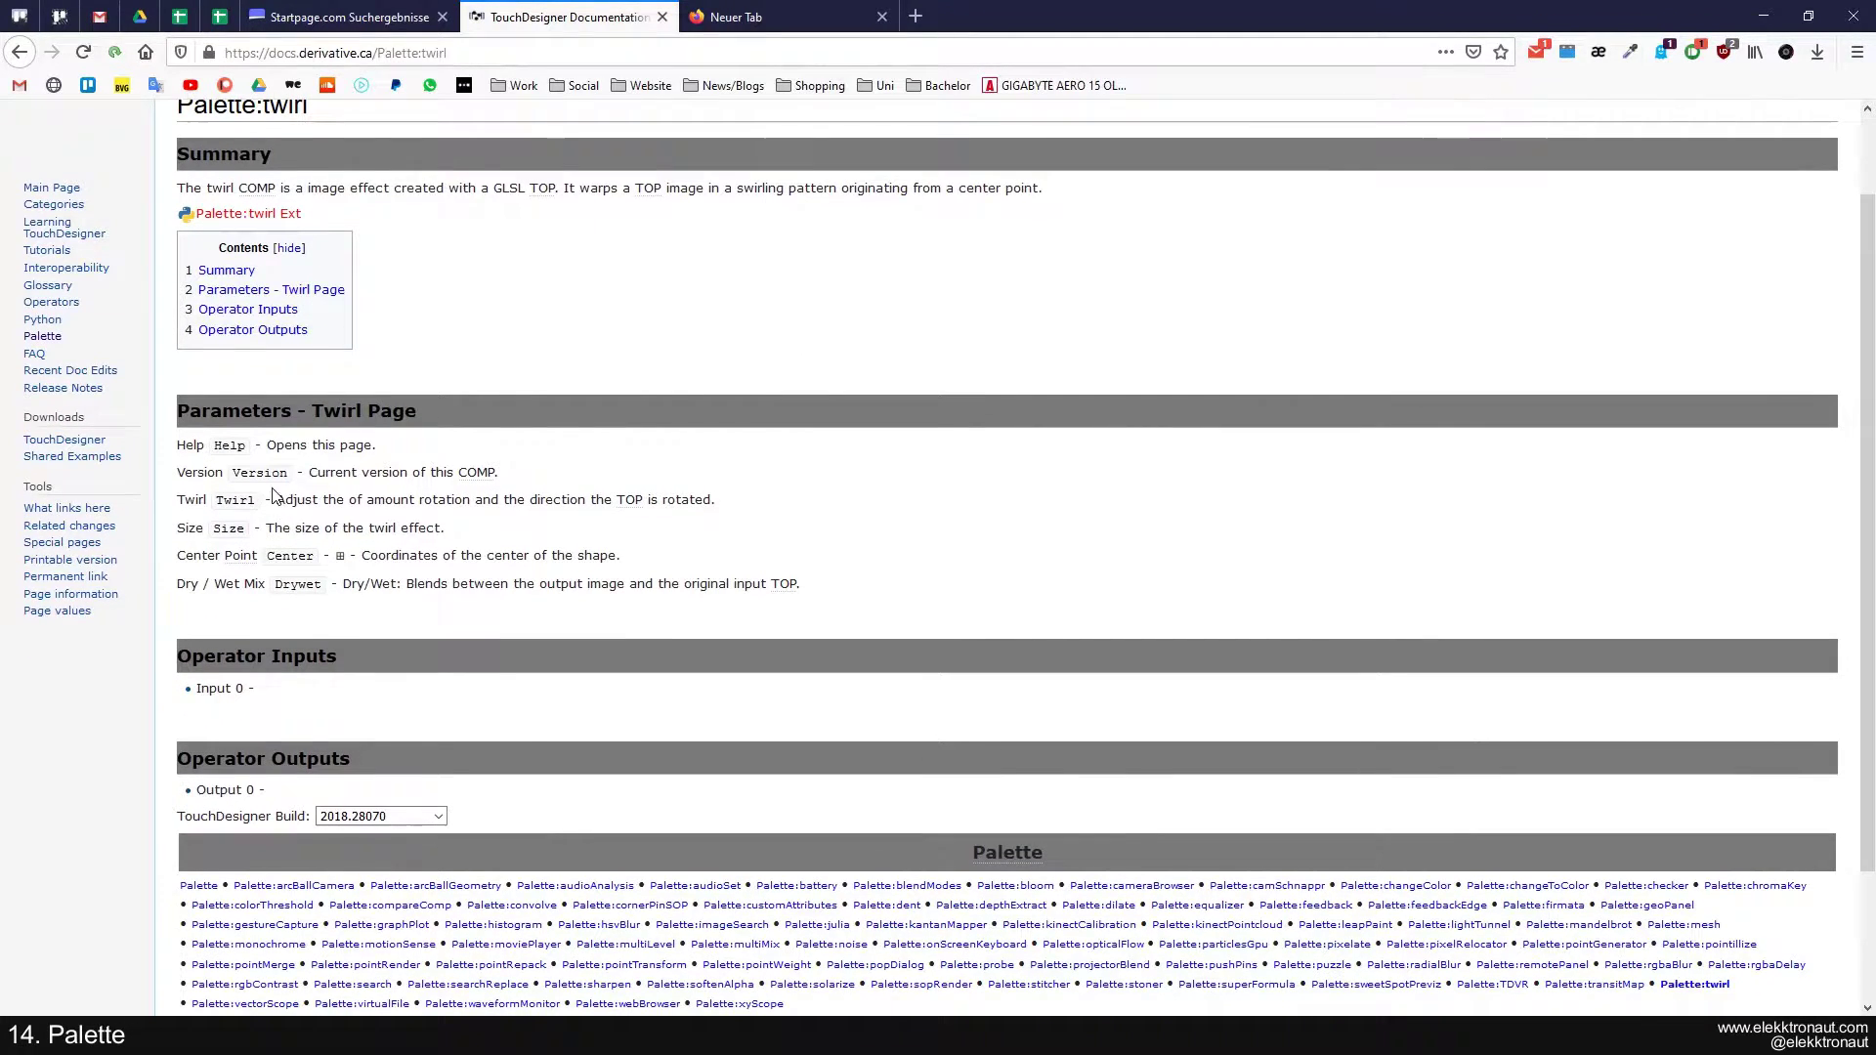
left_click_drag(290, 472, 387, 530)
left_click(481, 540)
left_click(169, 1035)
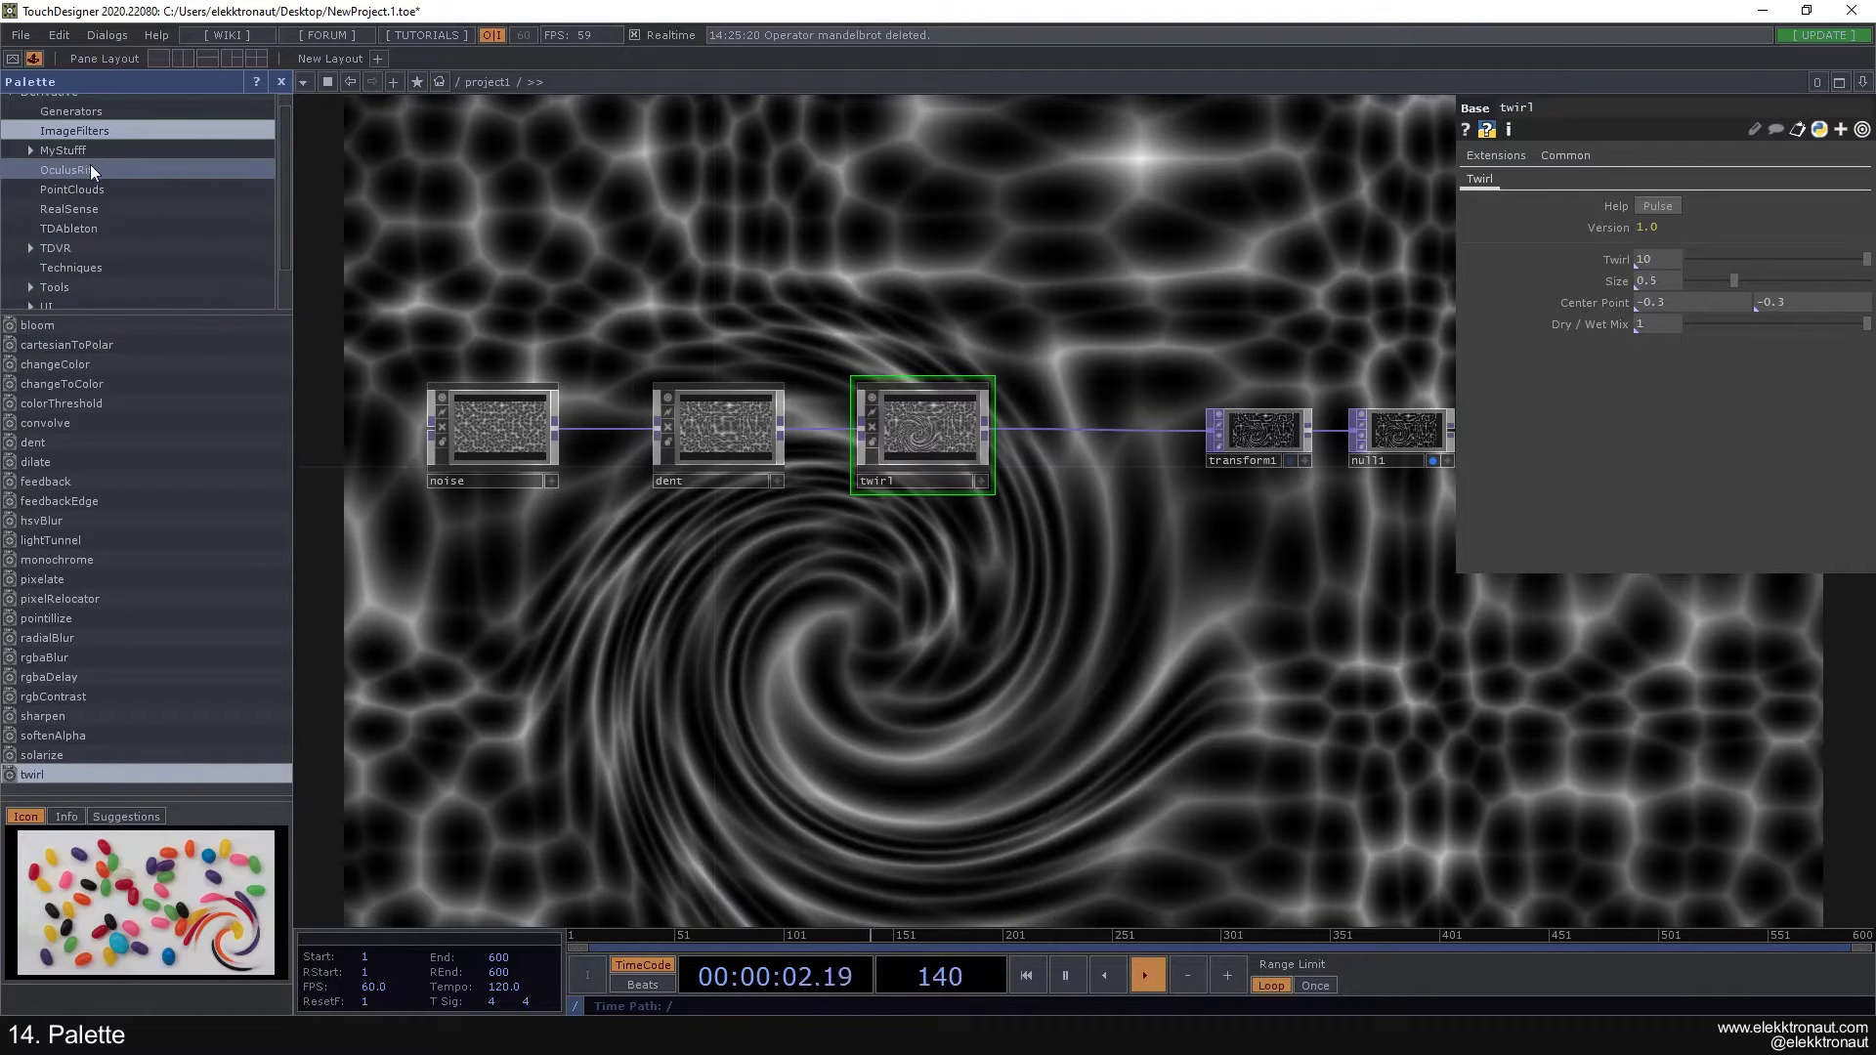
Step: Add the tdAbletonPackage component from the TDAbleton folder below the noise, dent and twirl row and dismiss its Live connection message
scroll(123, 198, "down", 2)
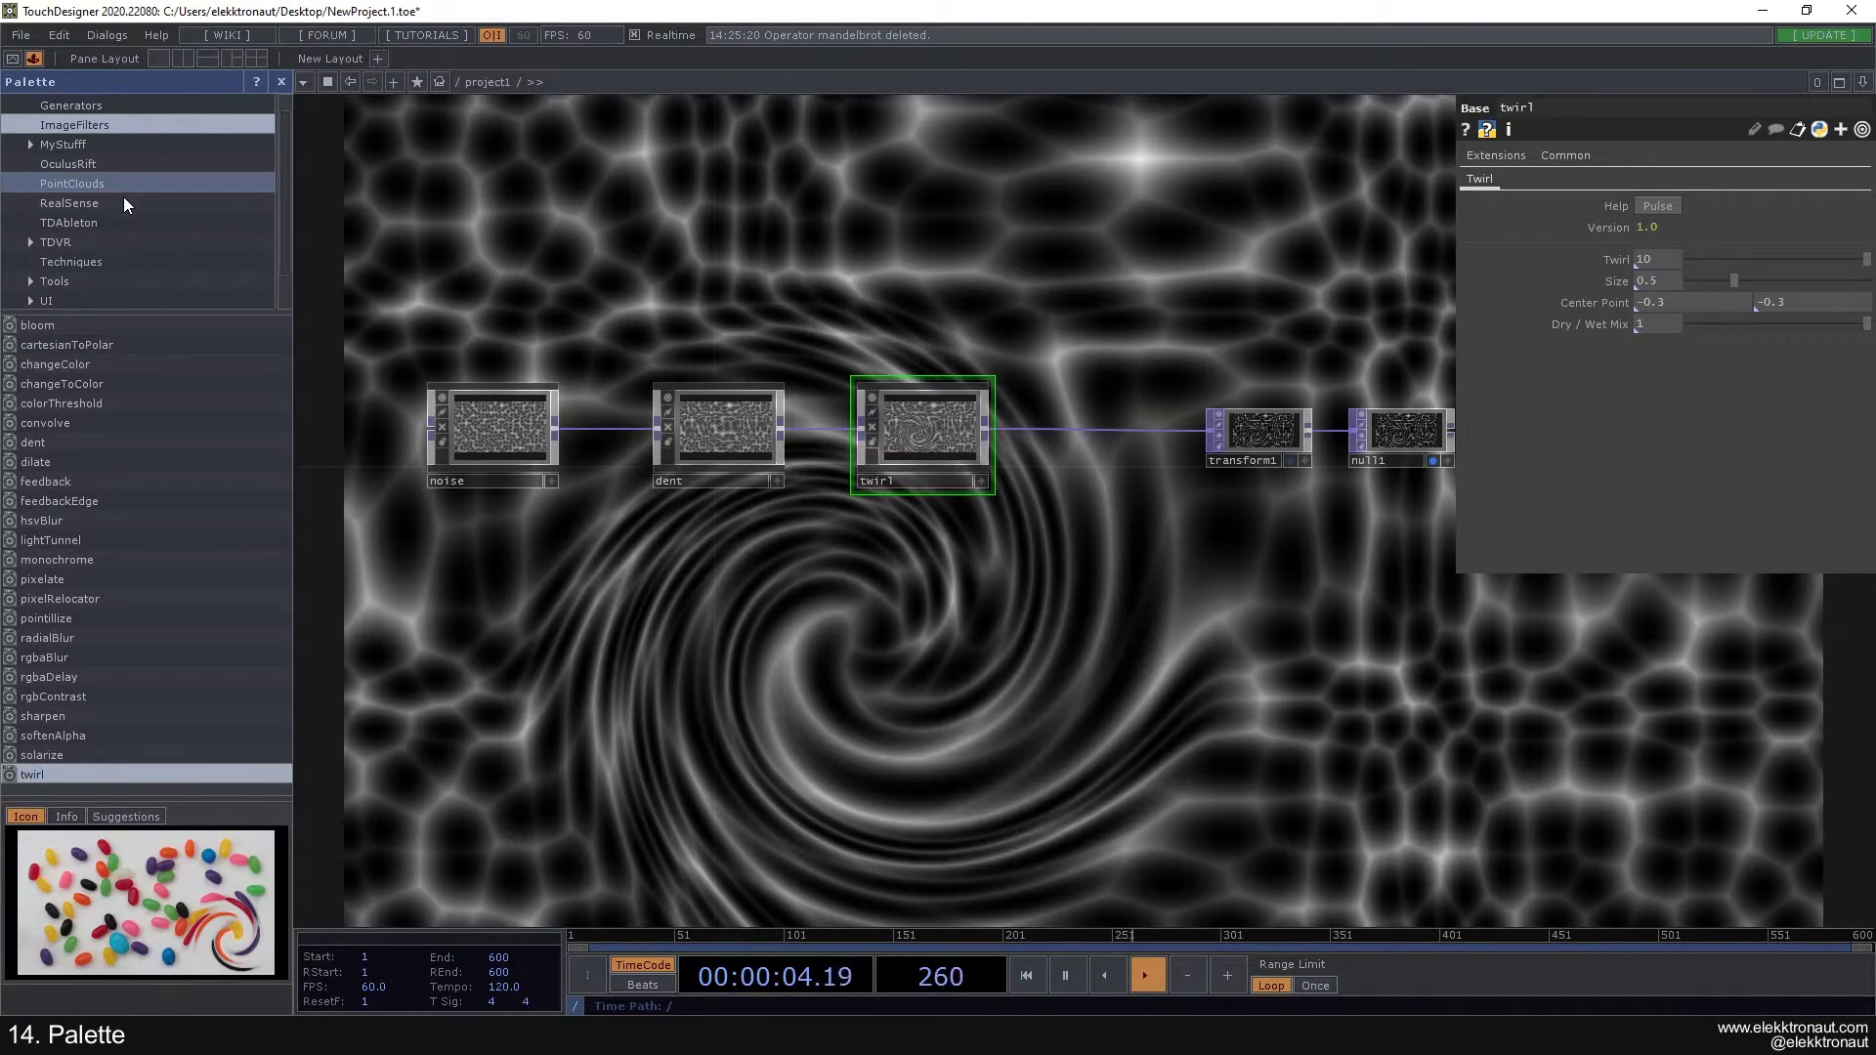
left_click(123, 192)
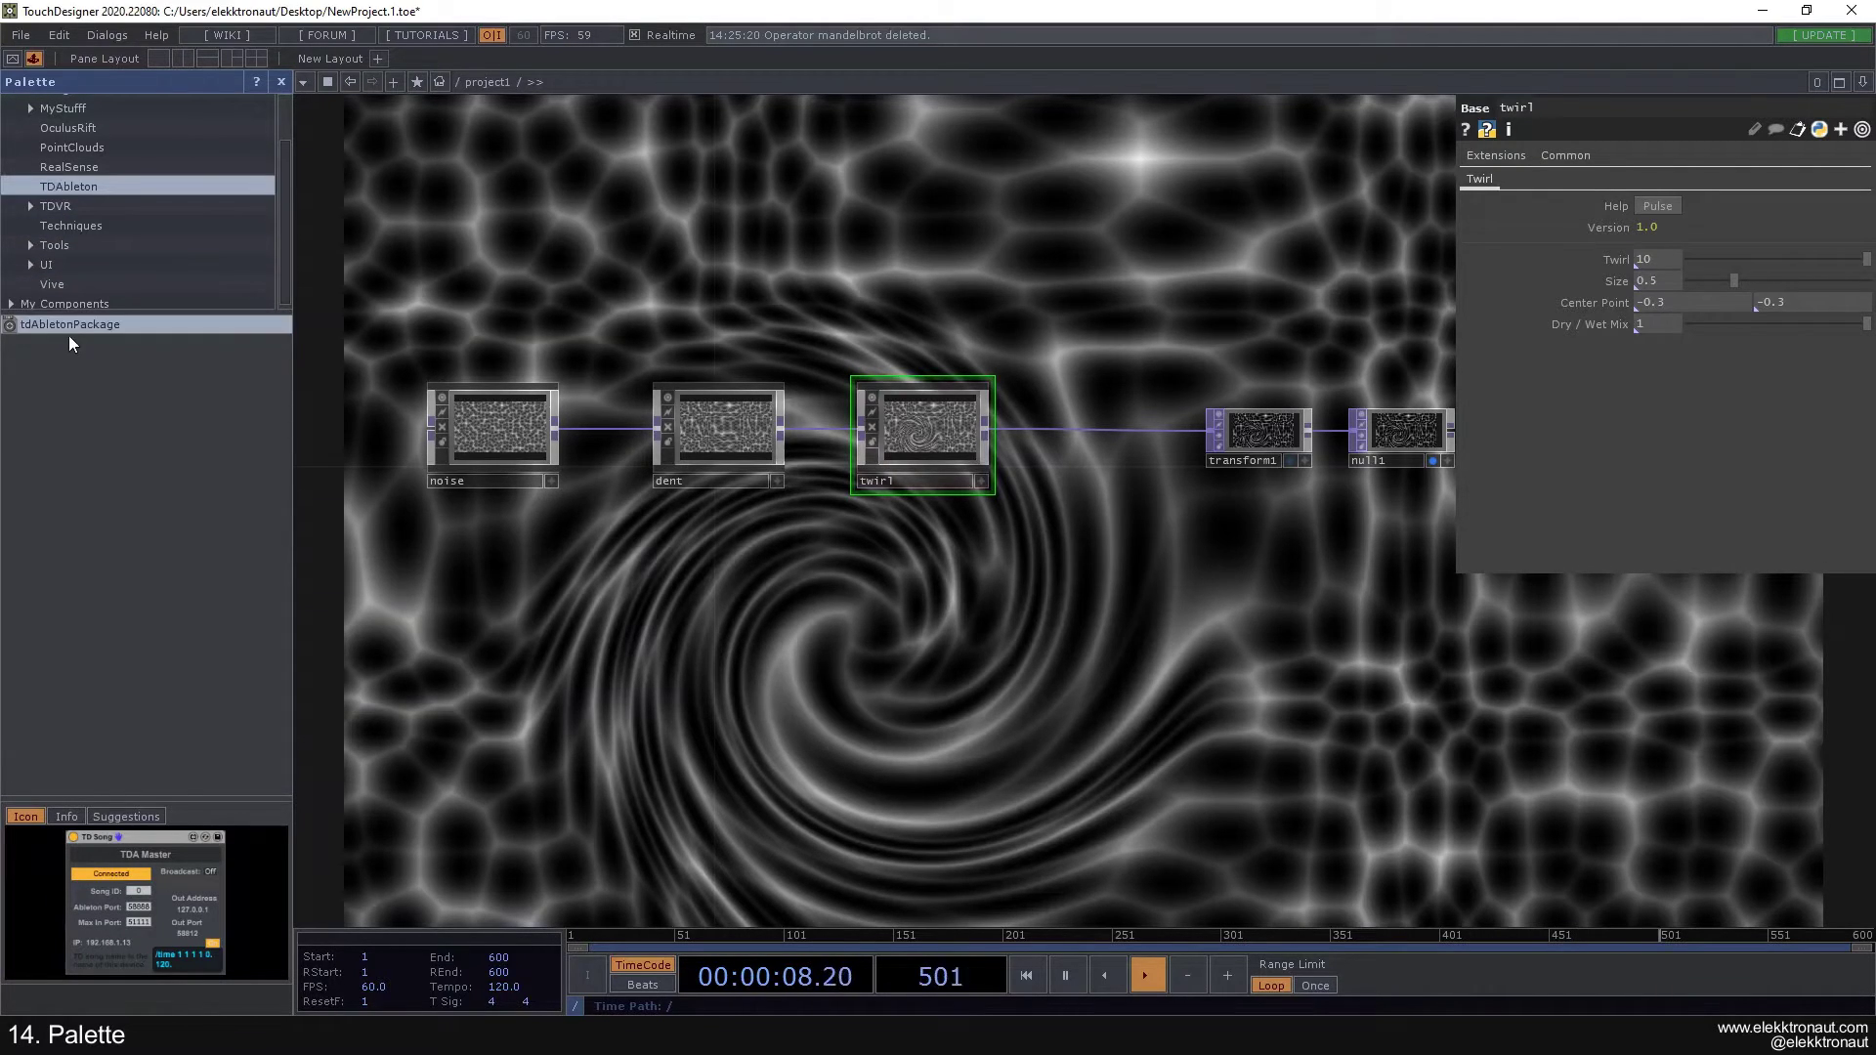
left_click_drag(69, 326, 752, 676)
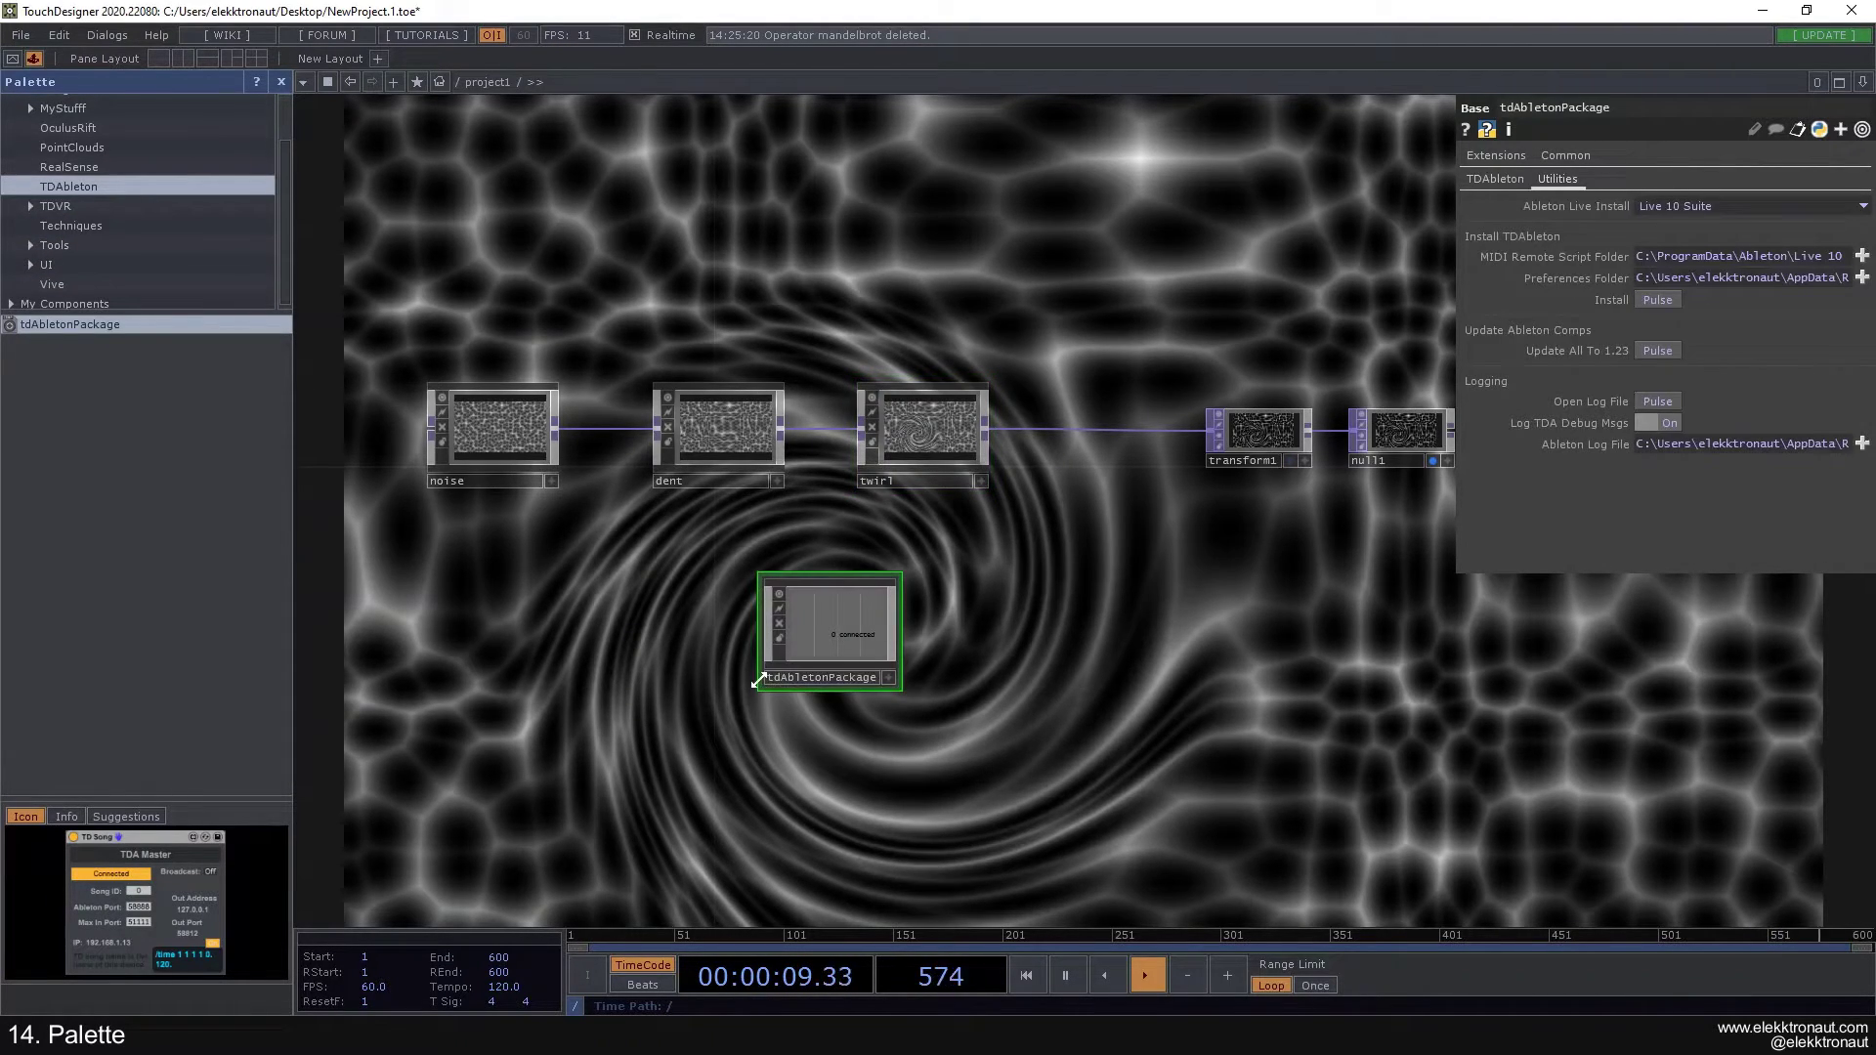
scroll(1045, 616, "up", 5)
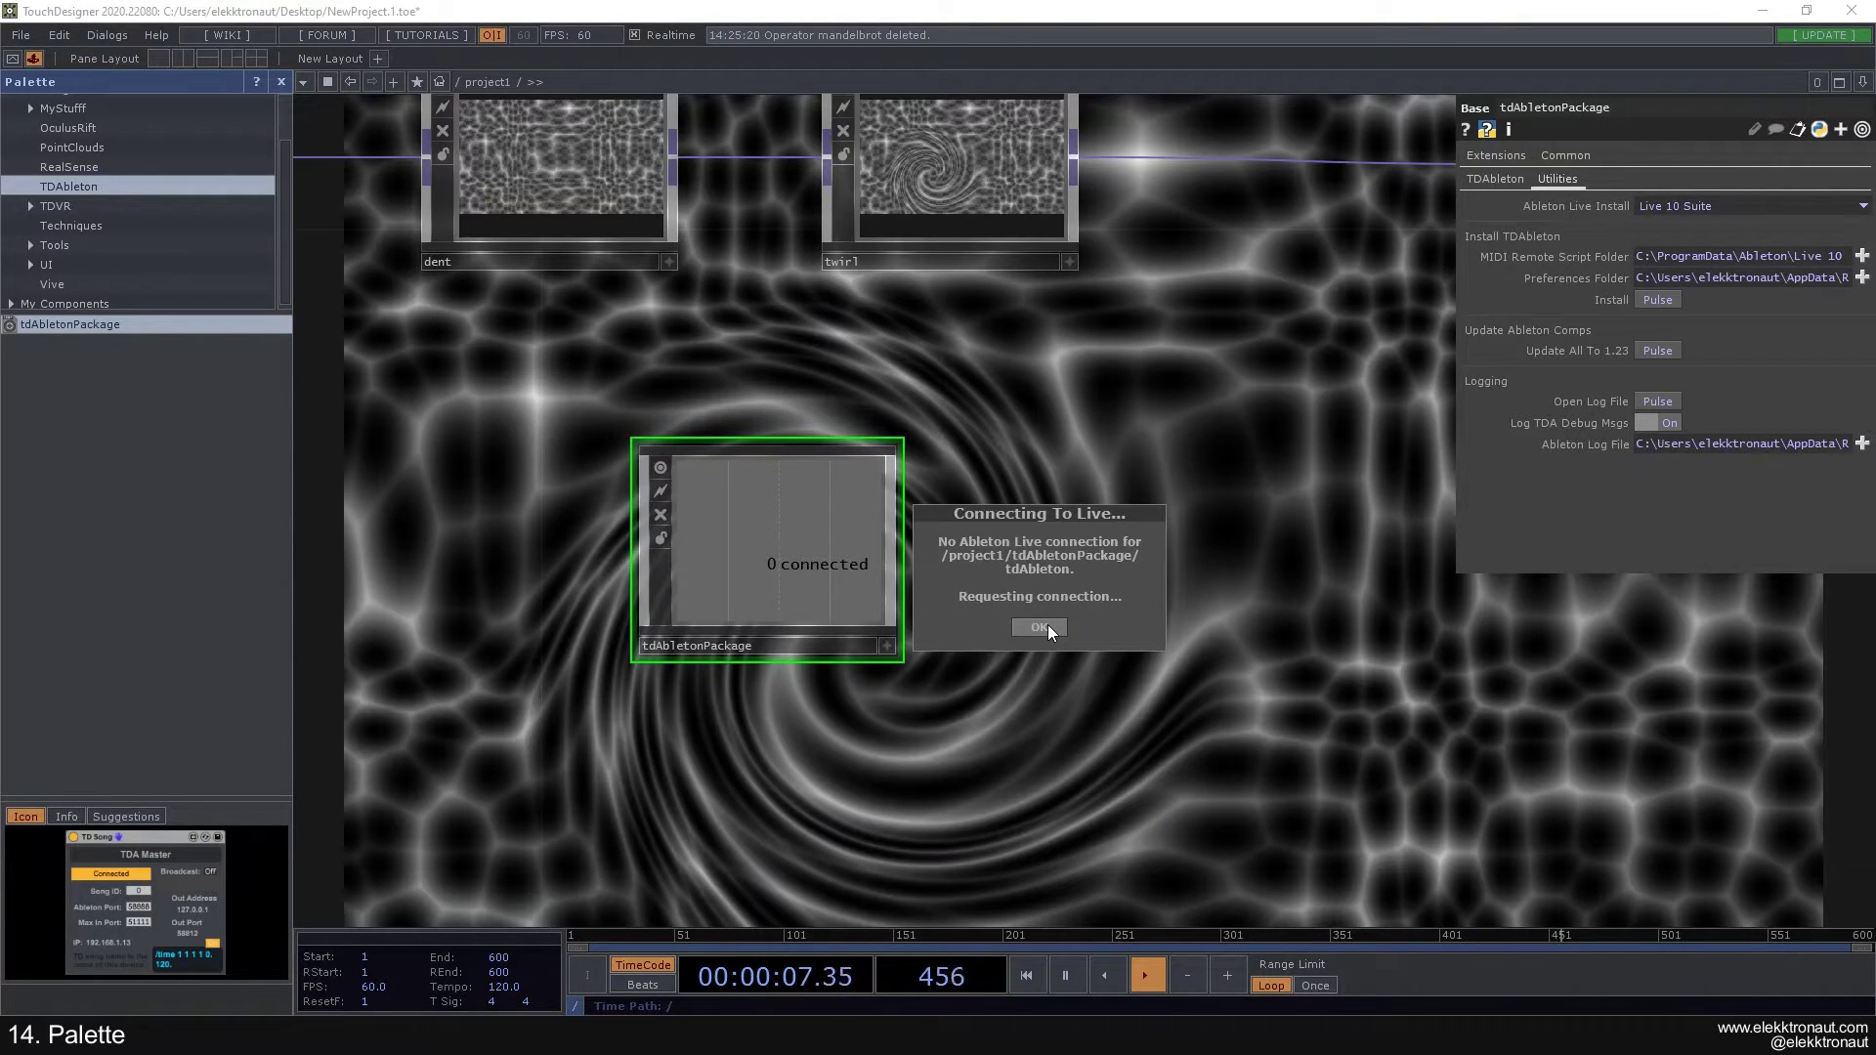
left_click(1038, 627)
left_click_drag(1045, 624, 954, 552)
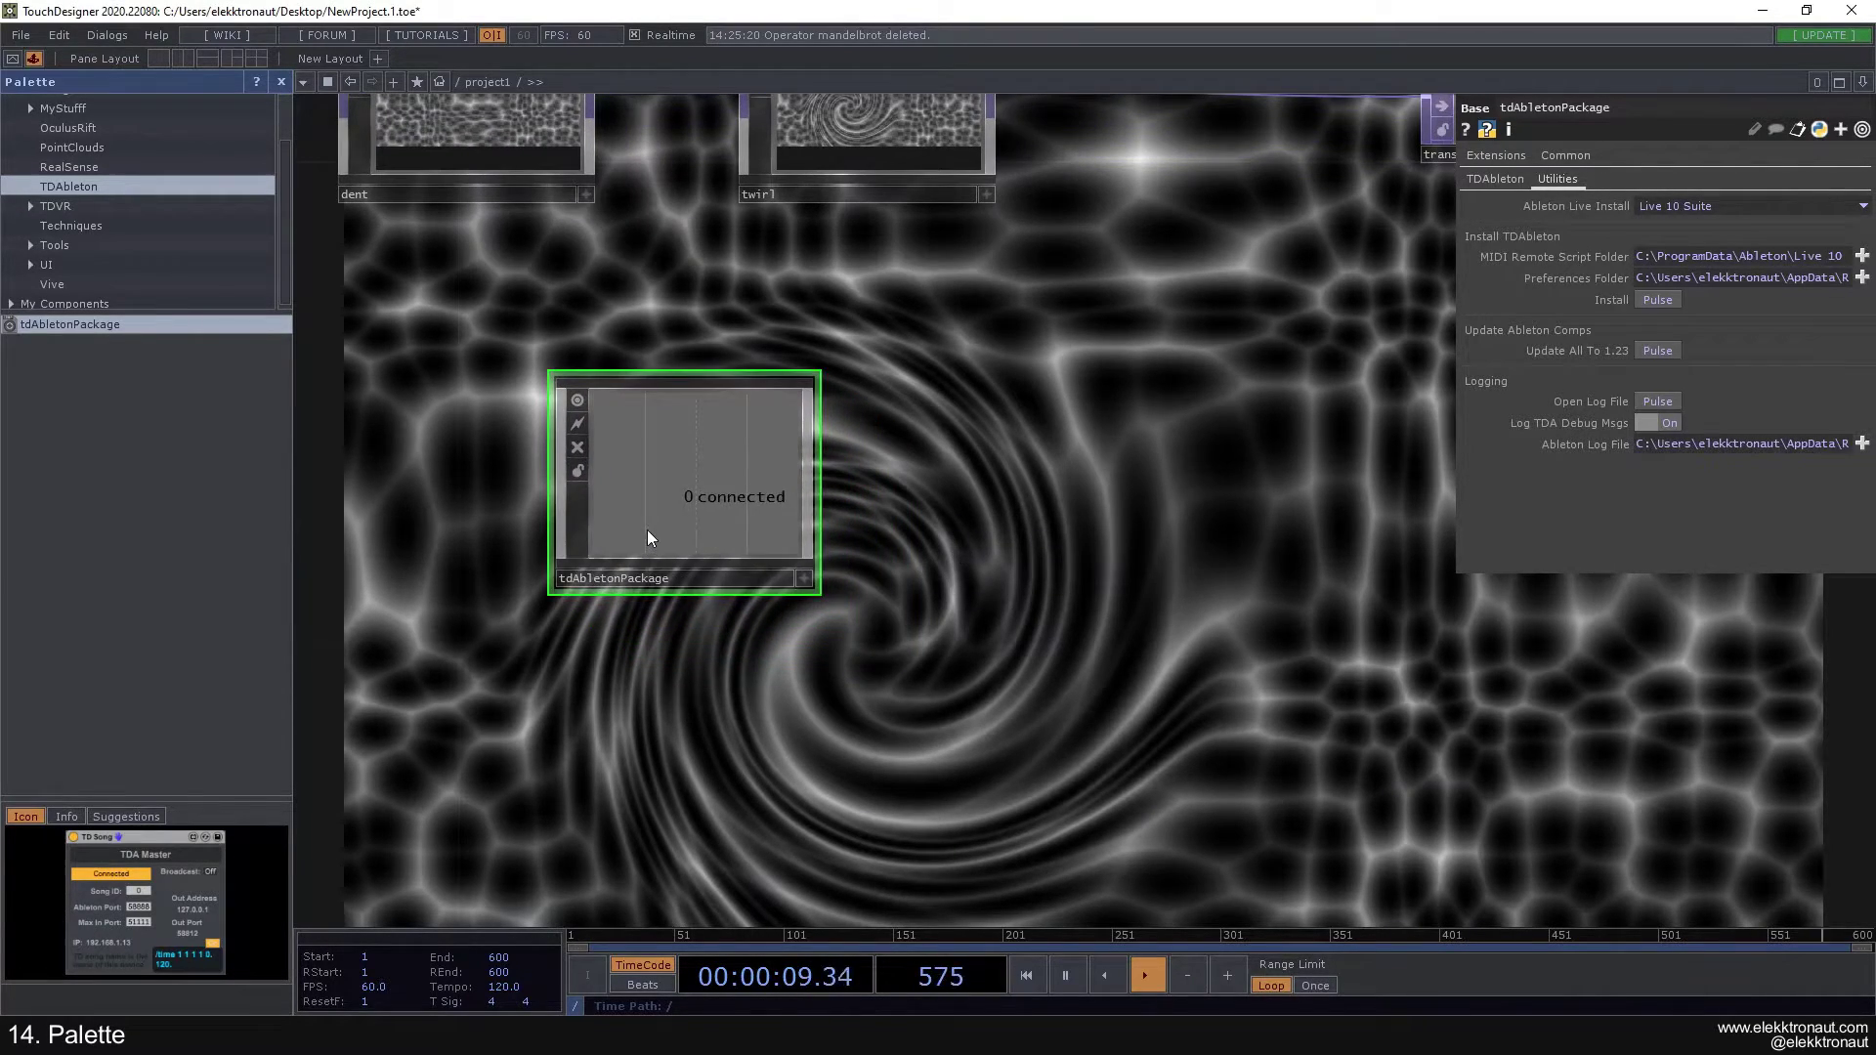
Step: Delete the tdAbletonPackage component from the project1 network
left_click_drag(647, 530, 708, 563)
left_click_drag(1099, 535, 1227, 595)
scroll(883, 559, "down", 5)
scroll(882, 559, "up", 2)
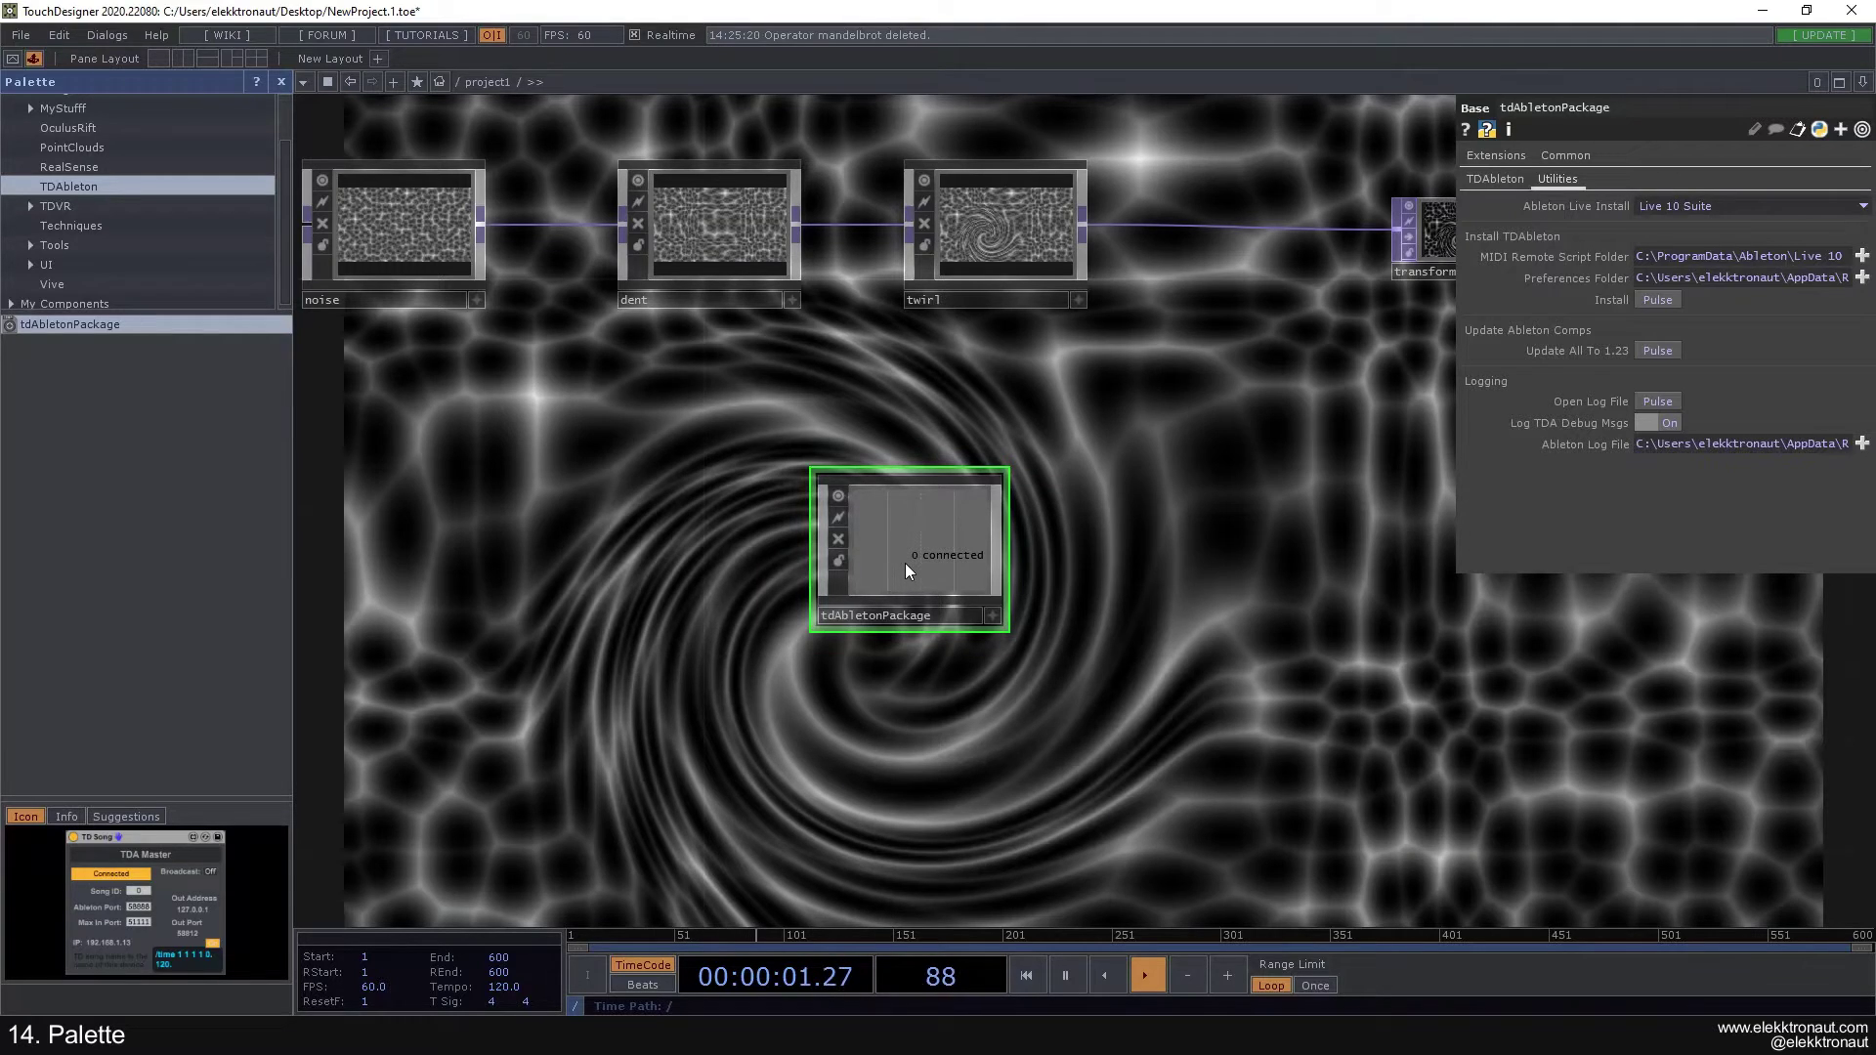
key("Delete")
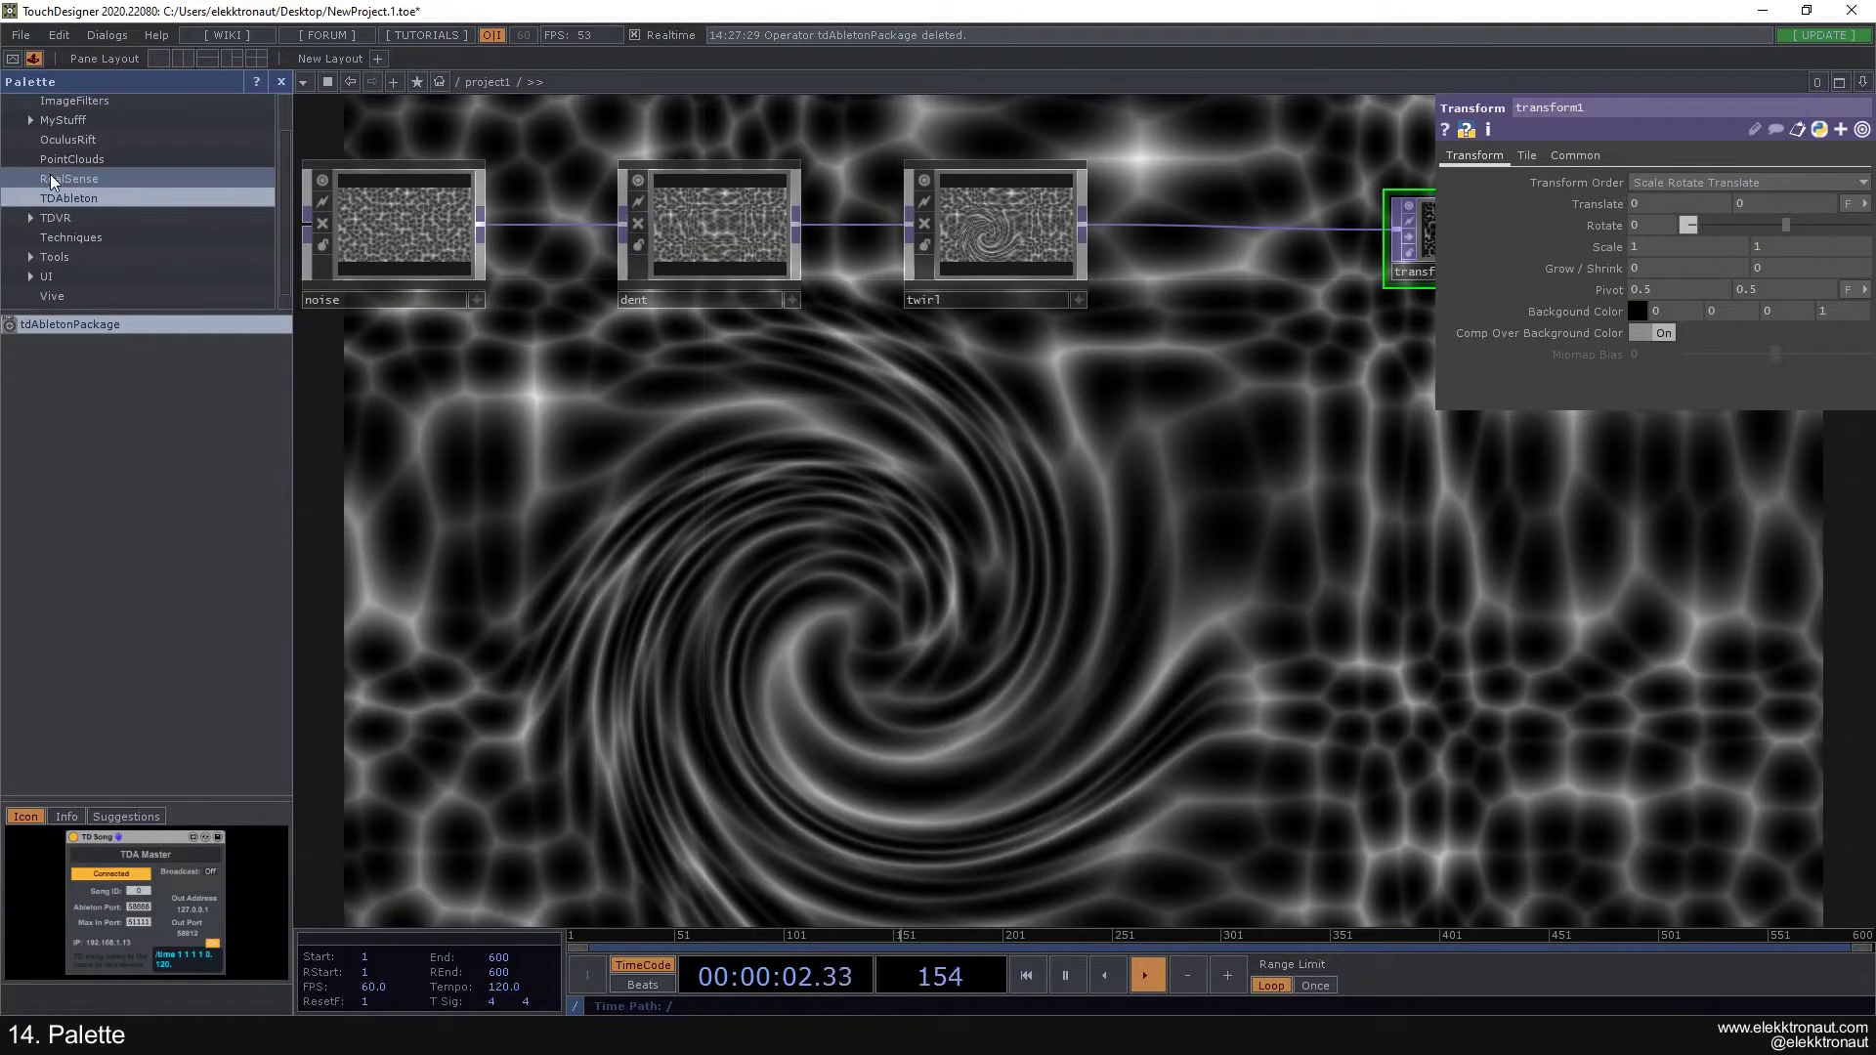
Step: Browse the PointClouds, RealSense, Vive and TDVR folders of the Palette
scroll(58, 178, "up", 1)
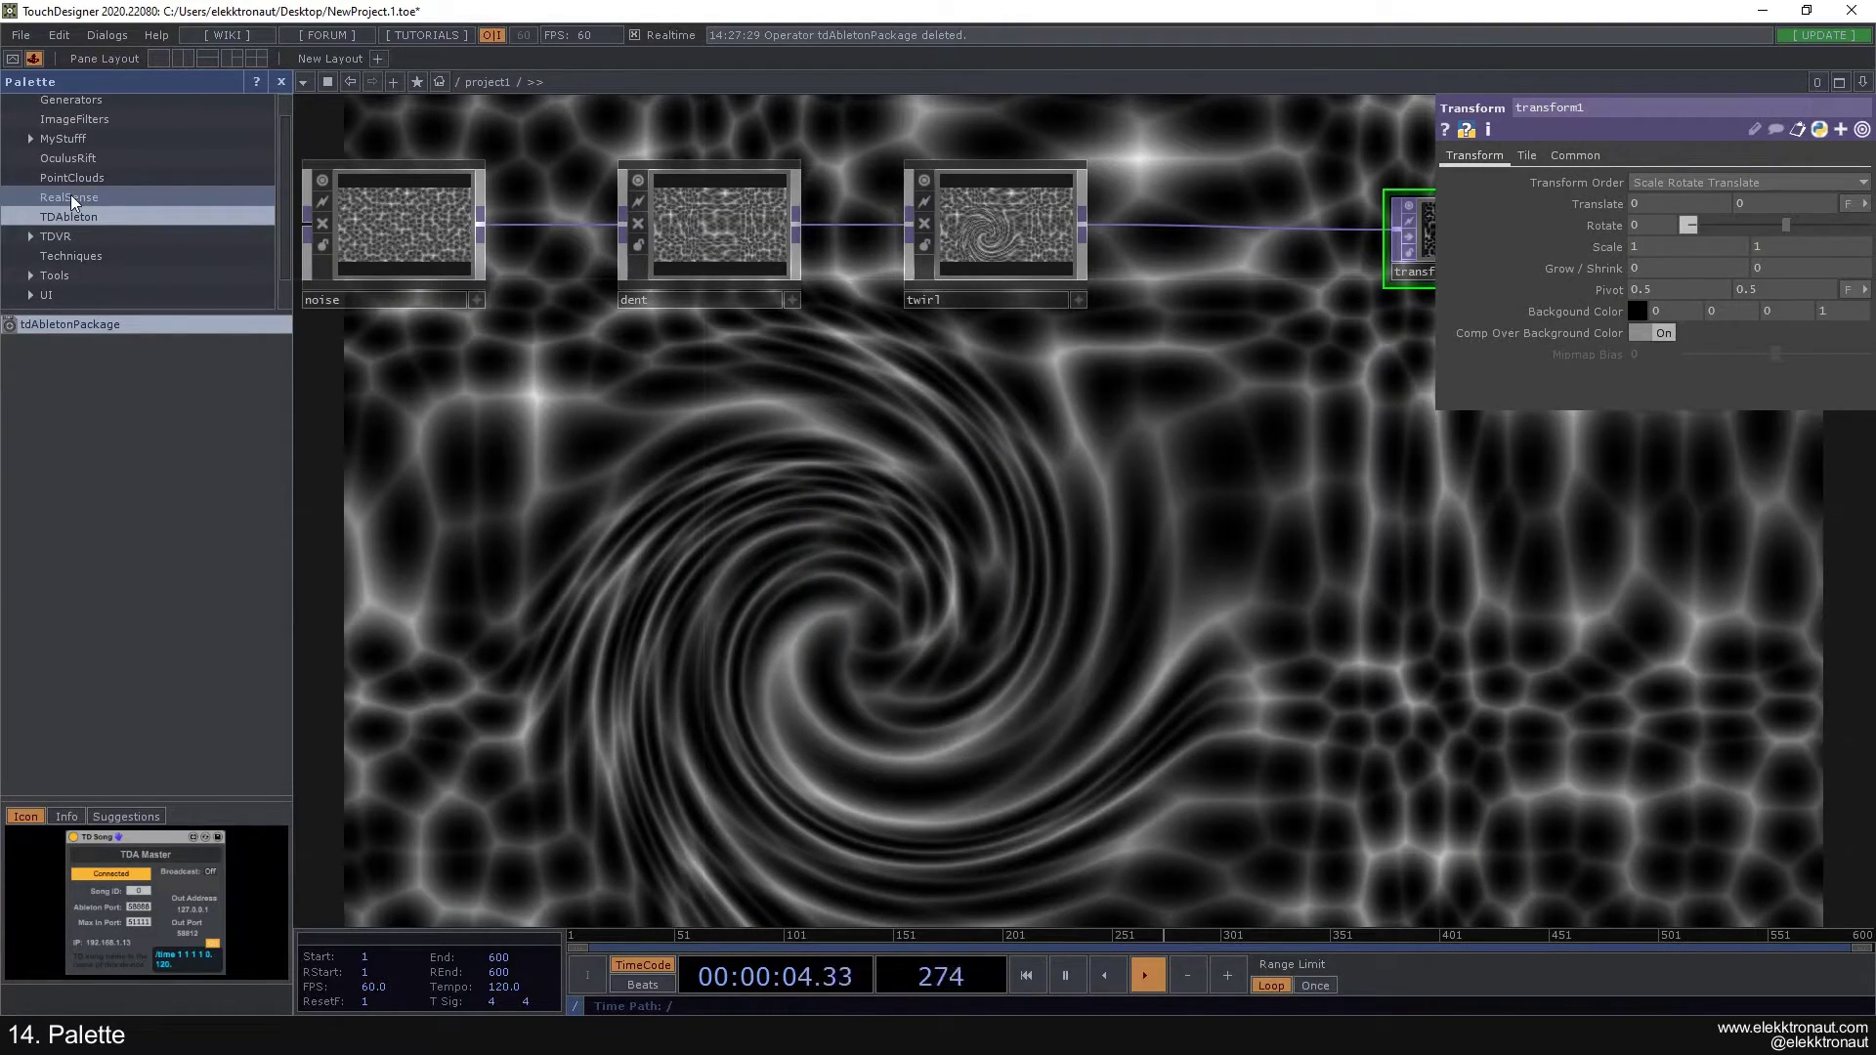
left_click(69, 182)
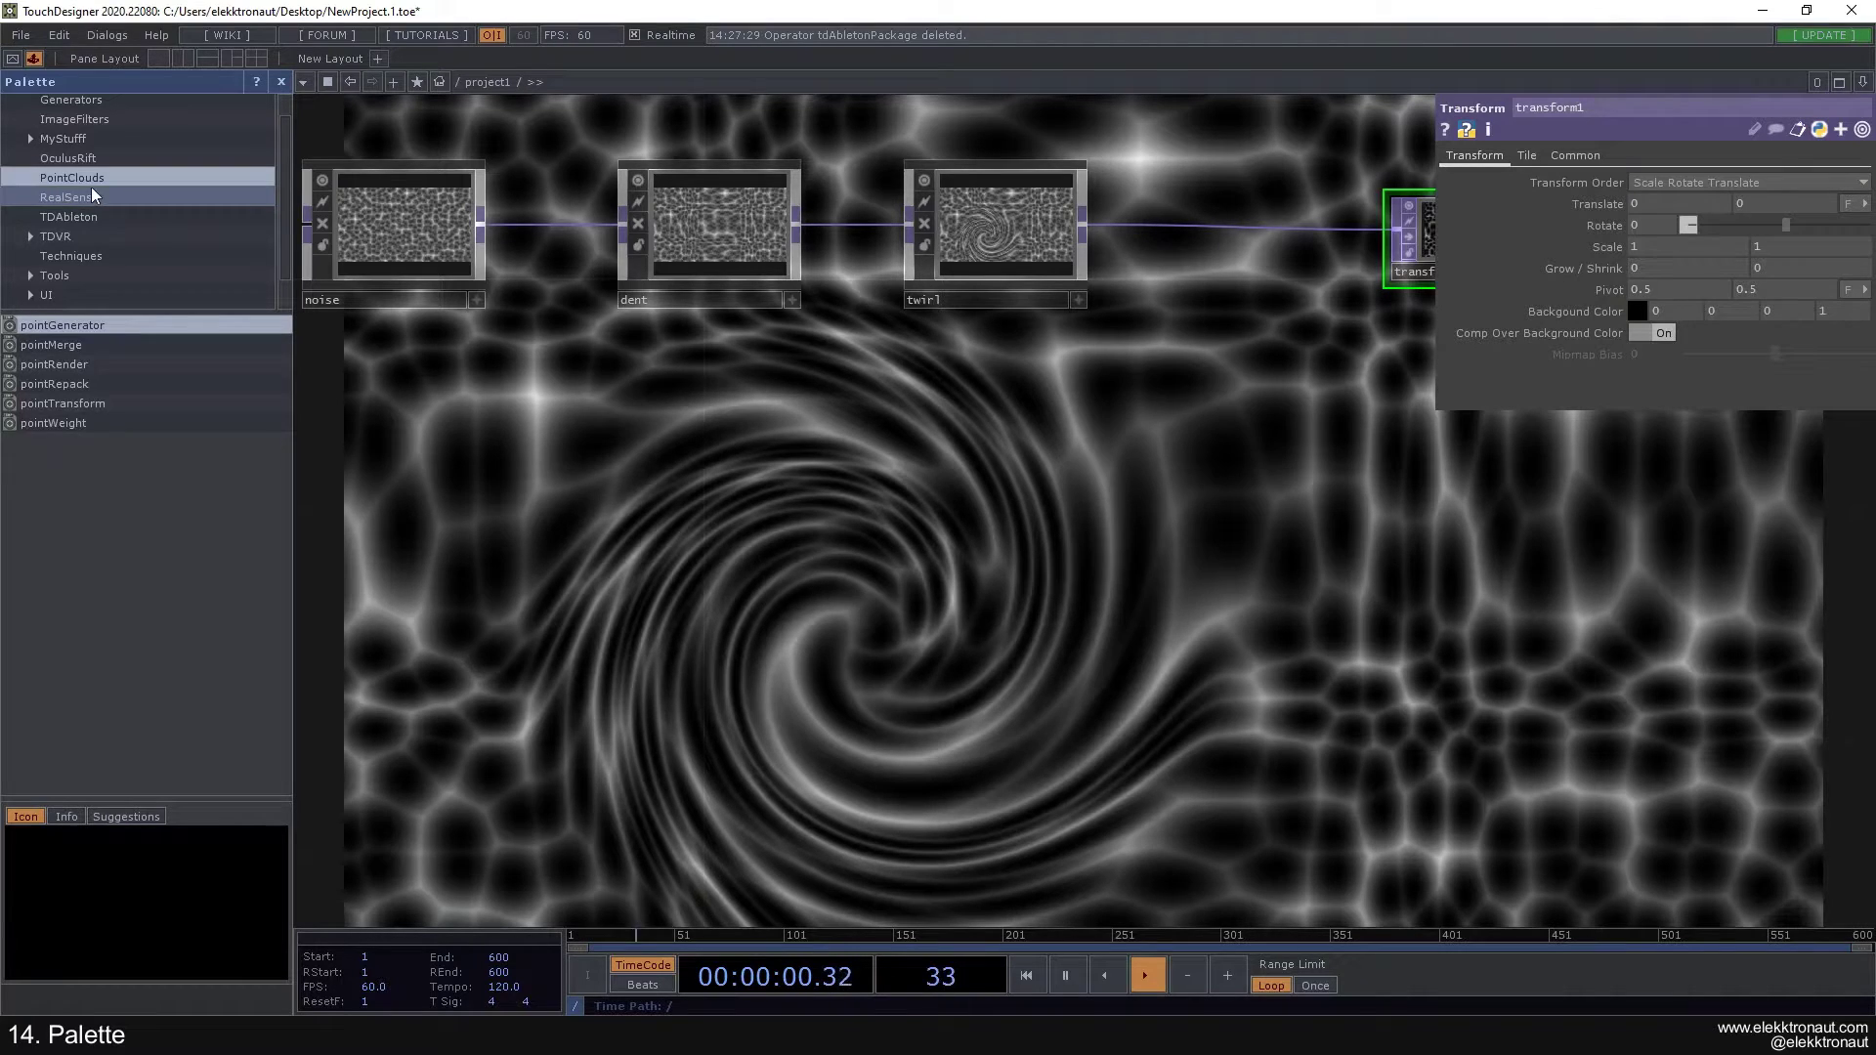
left_click(68, 198)
scroll(69, 254, "down", 1)
left_click(58, 283)
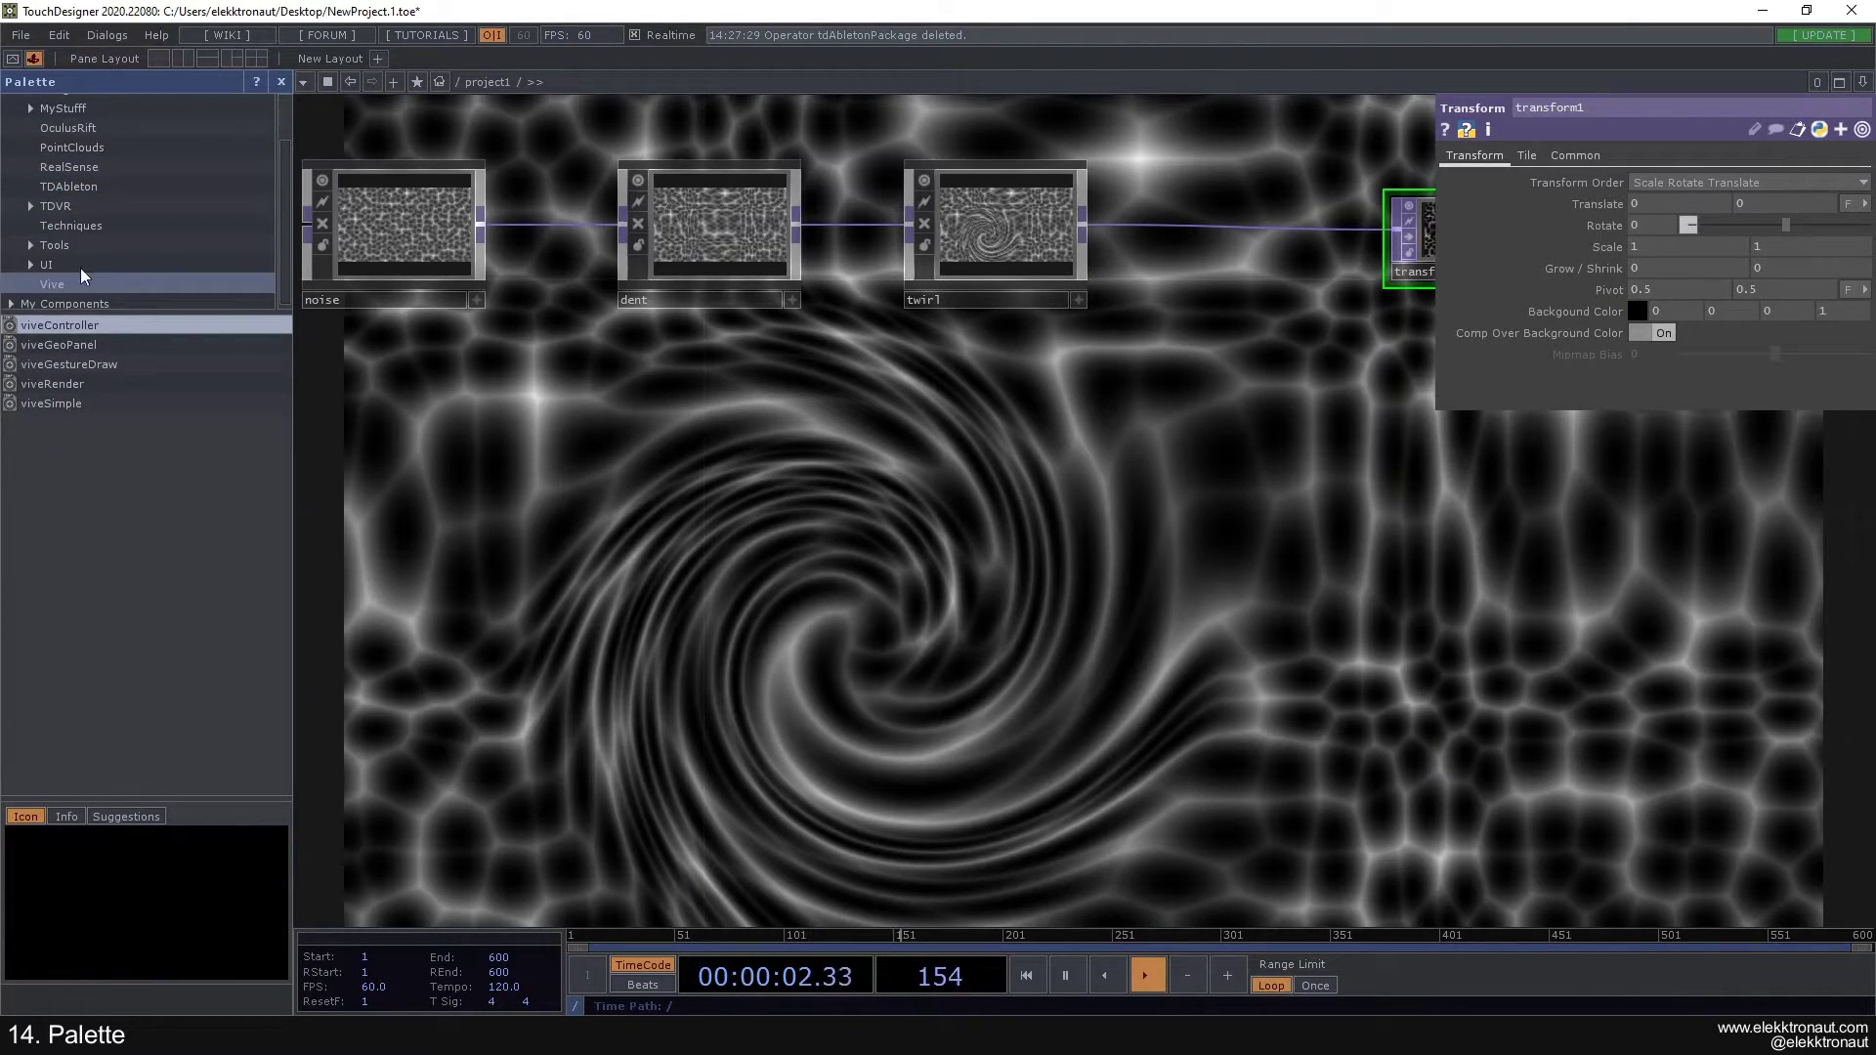
scroll(97, 252, "up", 1)
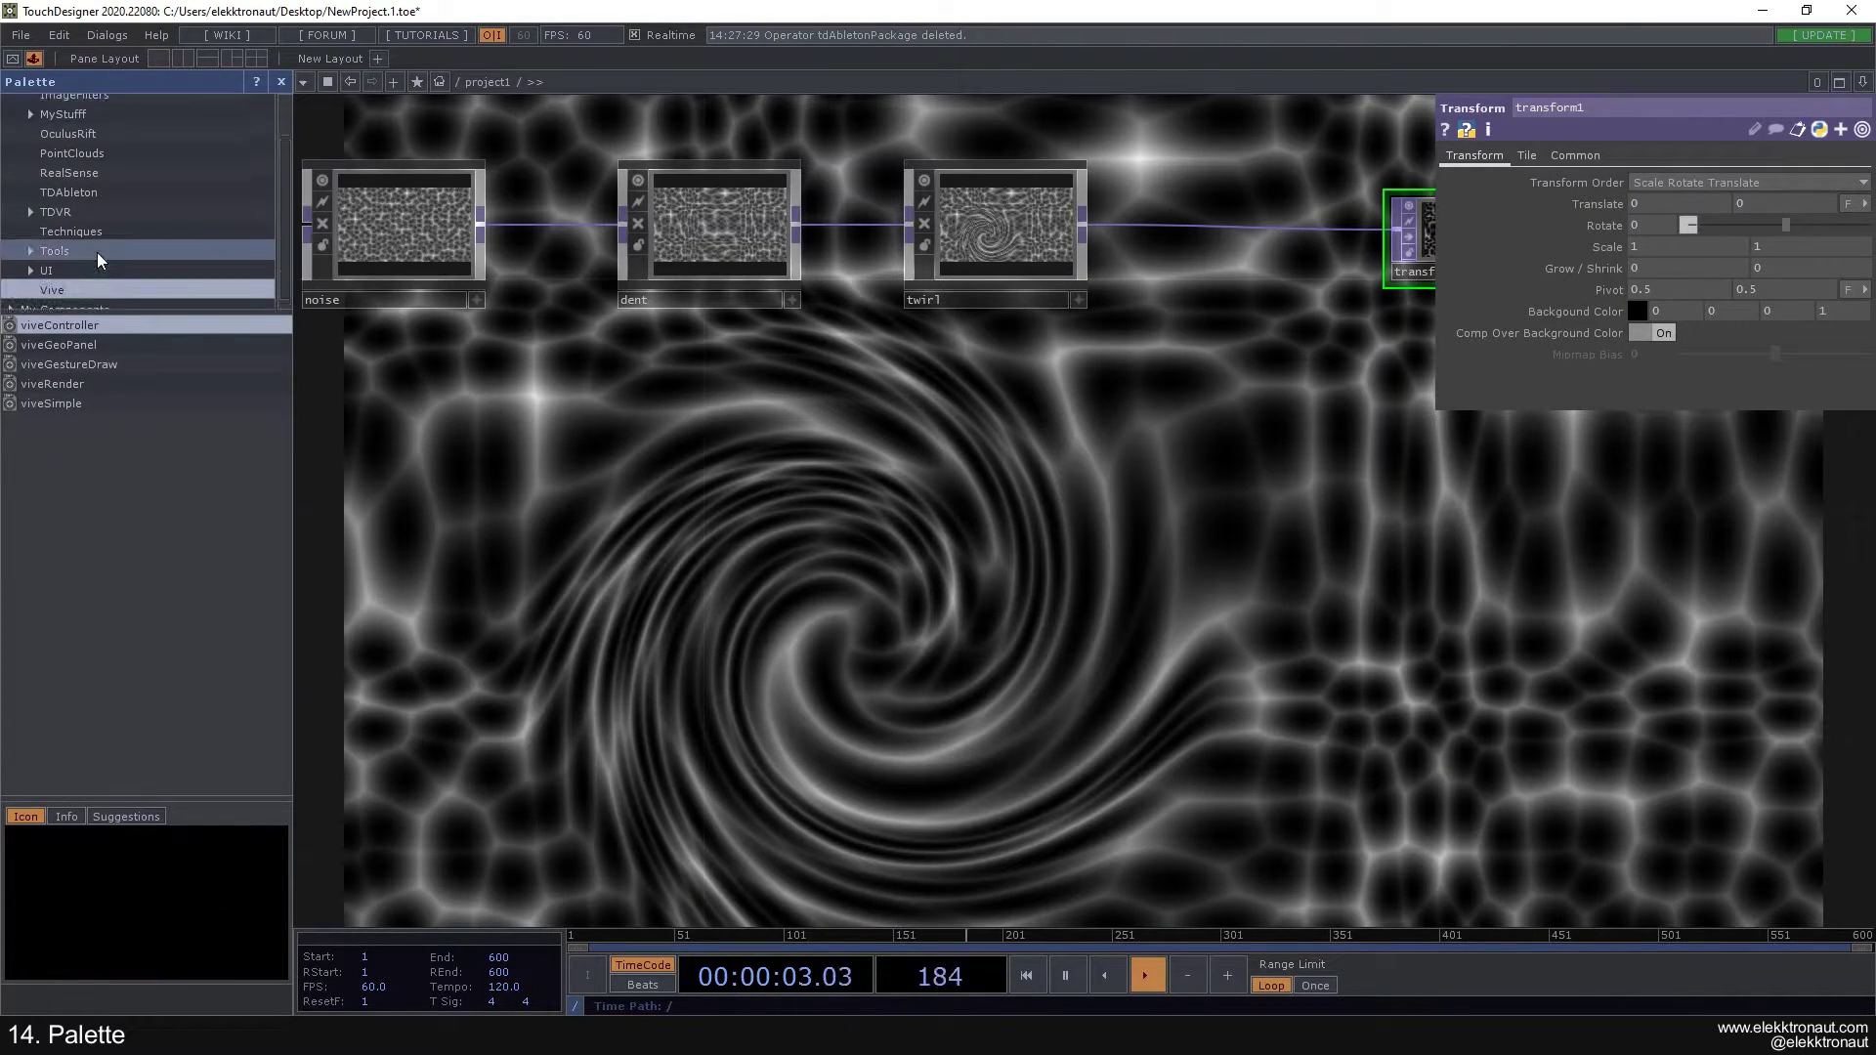
left_click(51, 211)
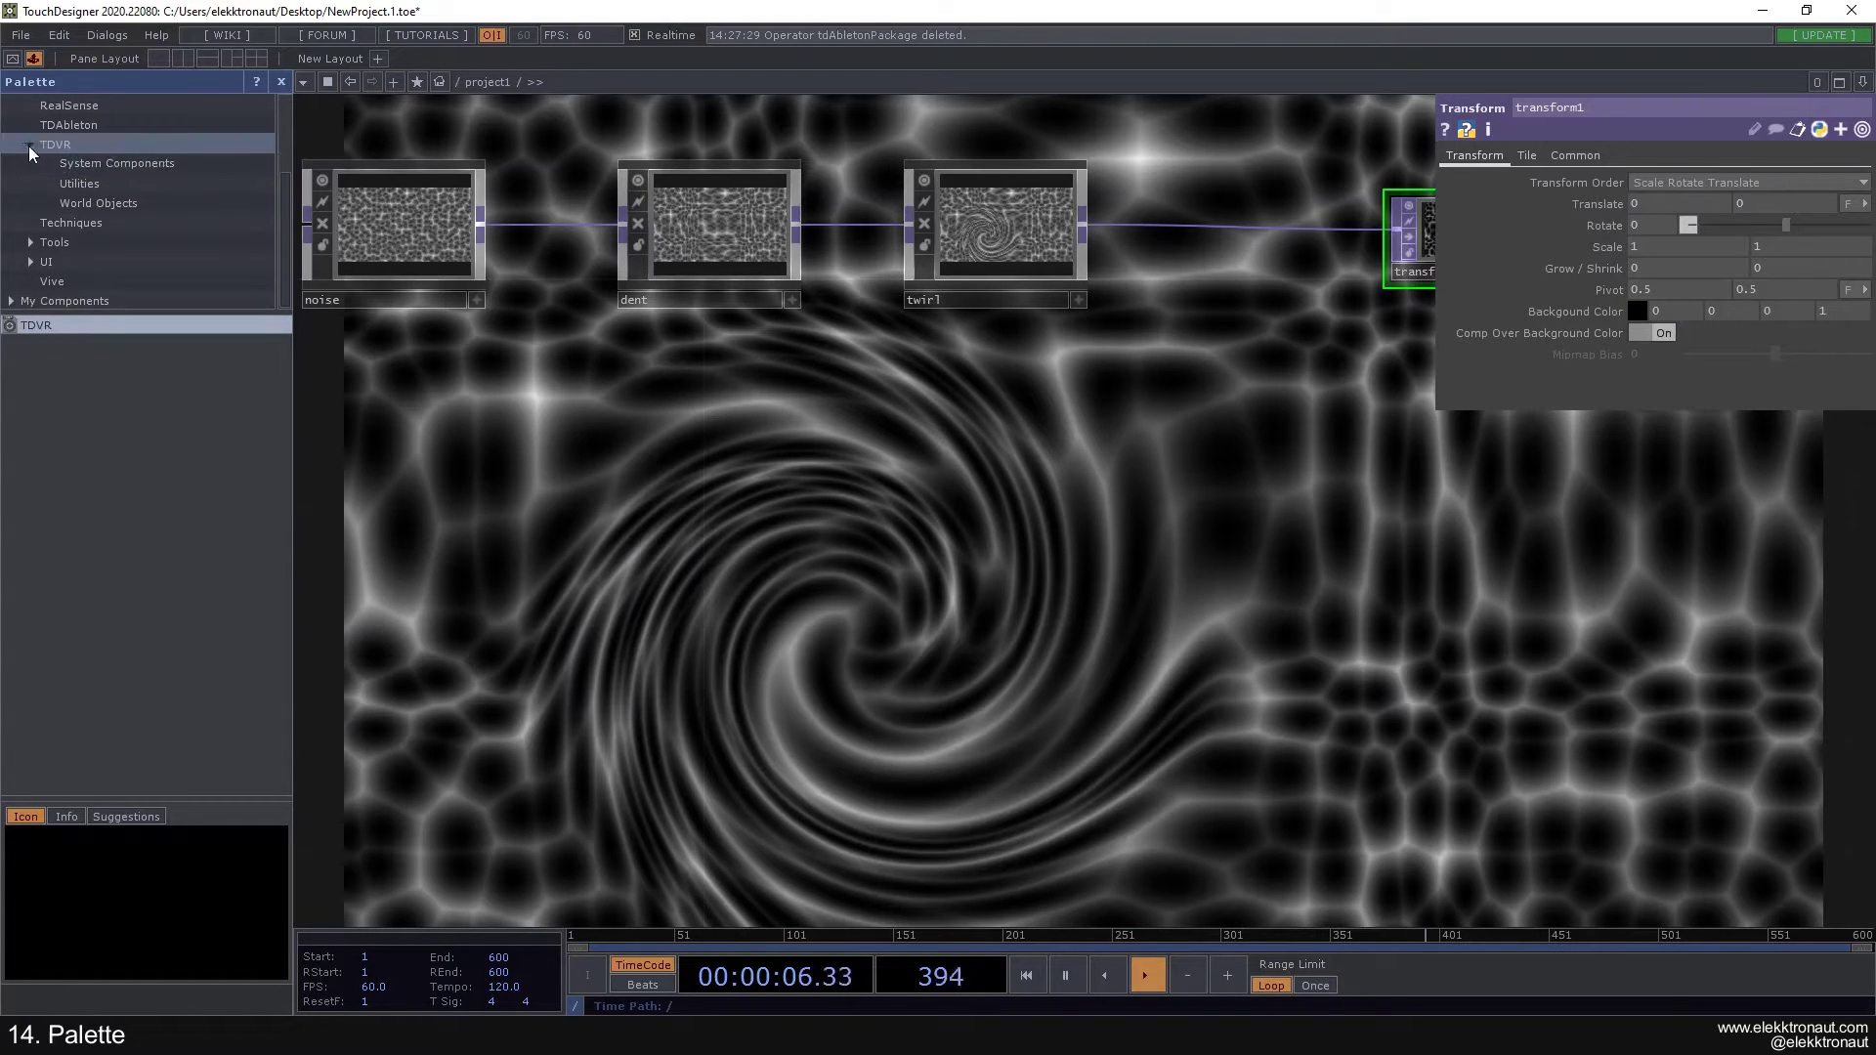
left_click(27, 145)
Step: Add the puzzle component from the Techniques folder below the twirl component
left_click(87, 228)
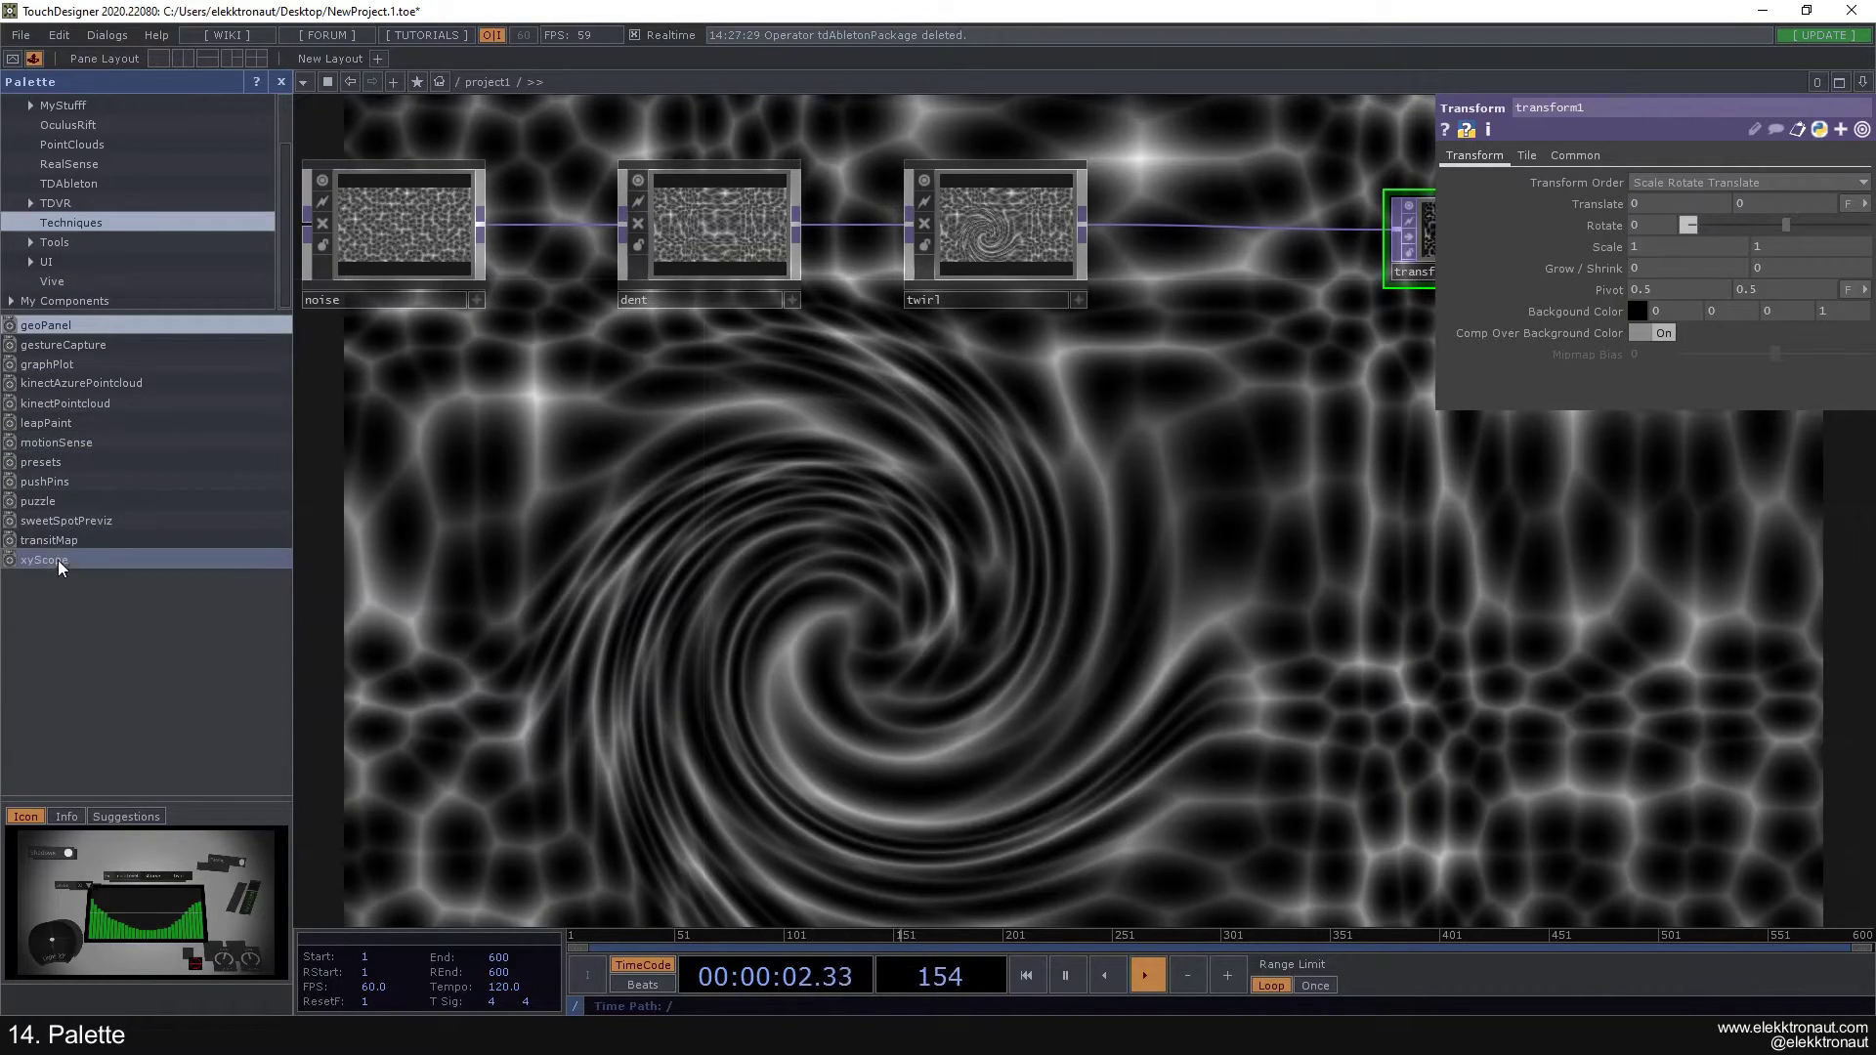
left_click(36, 487)
left_click(33, 502)
left_click_drag(888, 661, 900, 662)
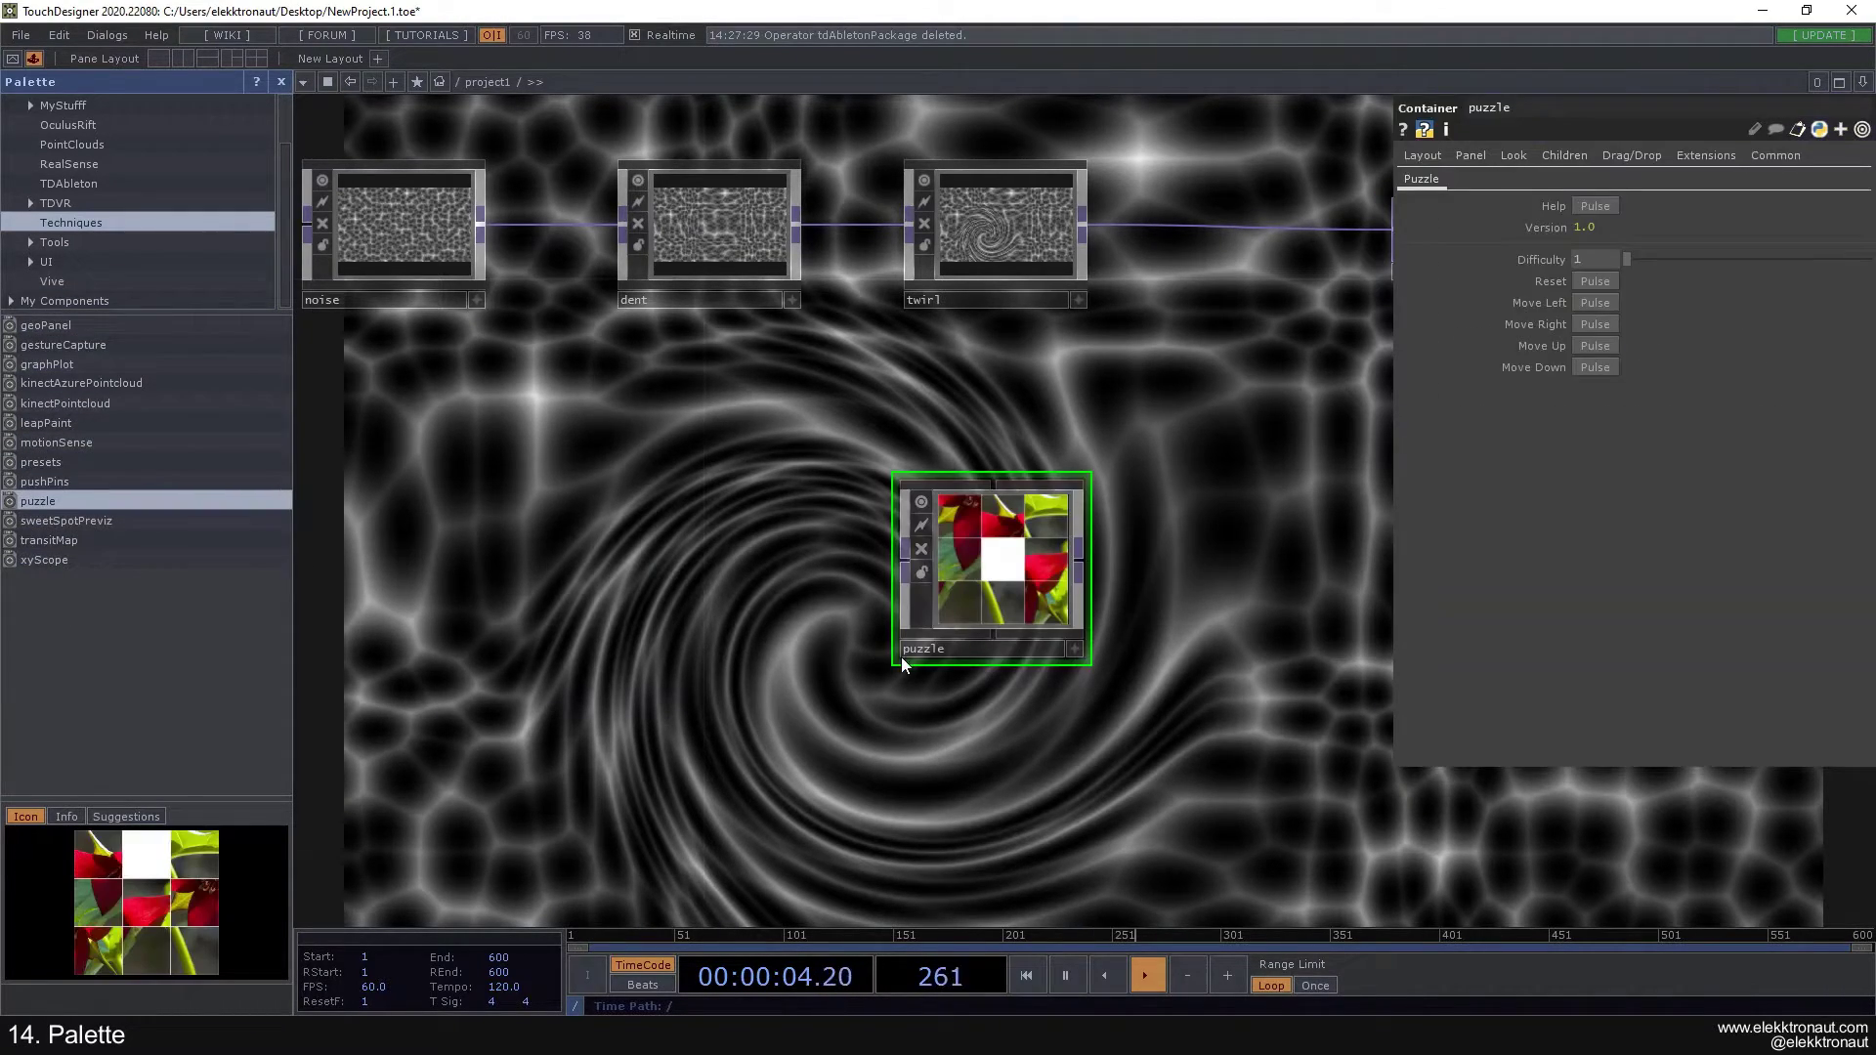
left_click_drag(422, 520, 297, 449)
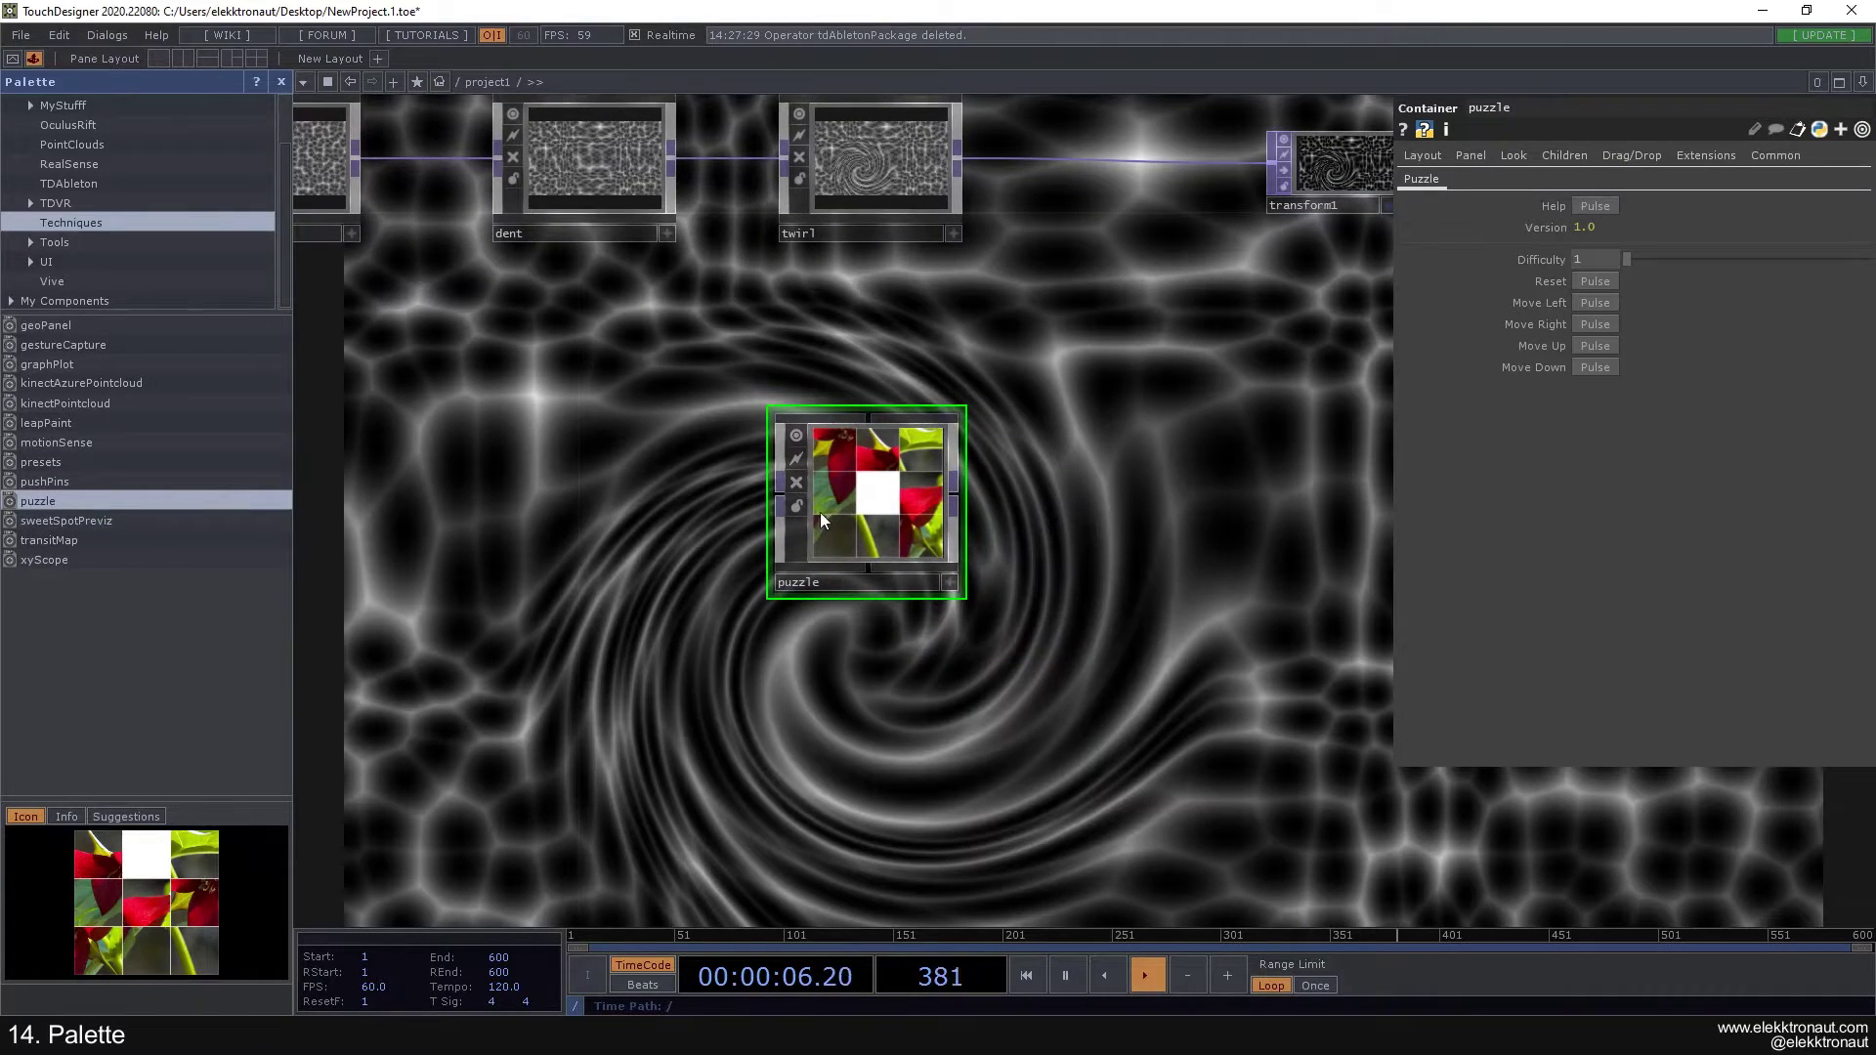
Step: Examine the network inside the puzzle component, return to project1 and briefly make its viewer interactive
scroll(882, 514, "up", 5)
scroll(867, 515, "up", 5)
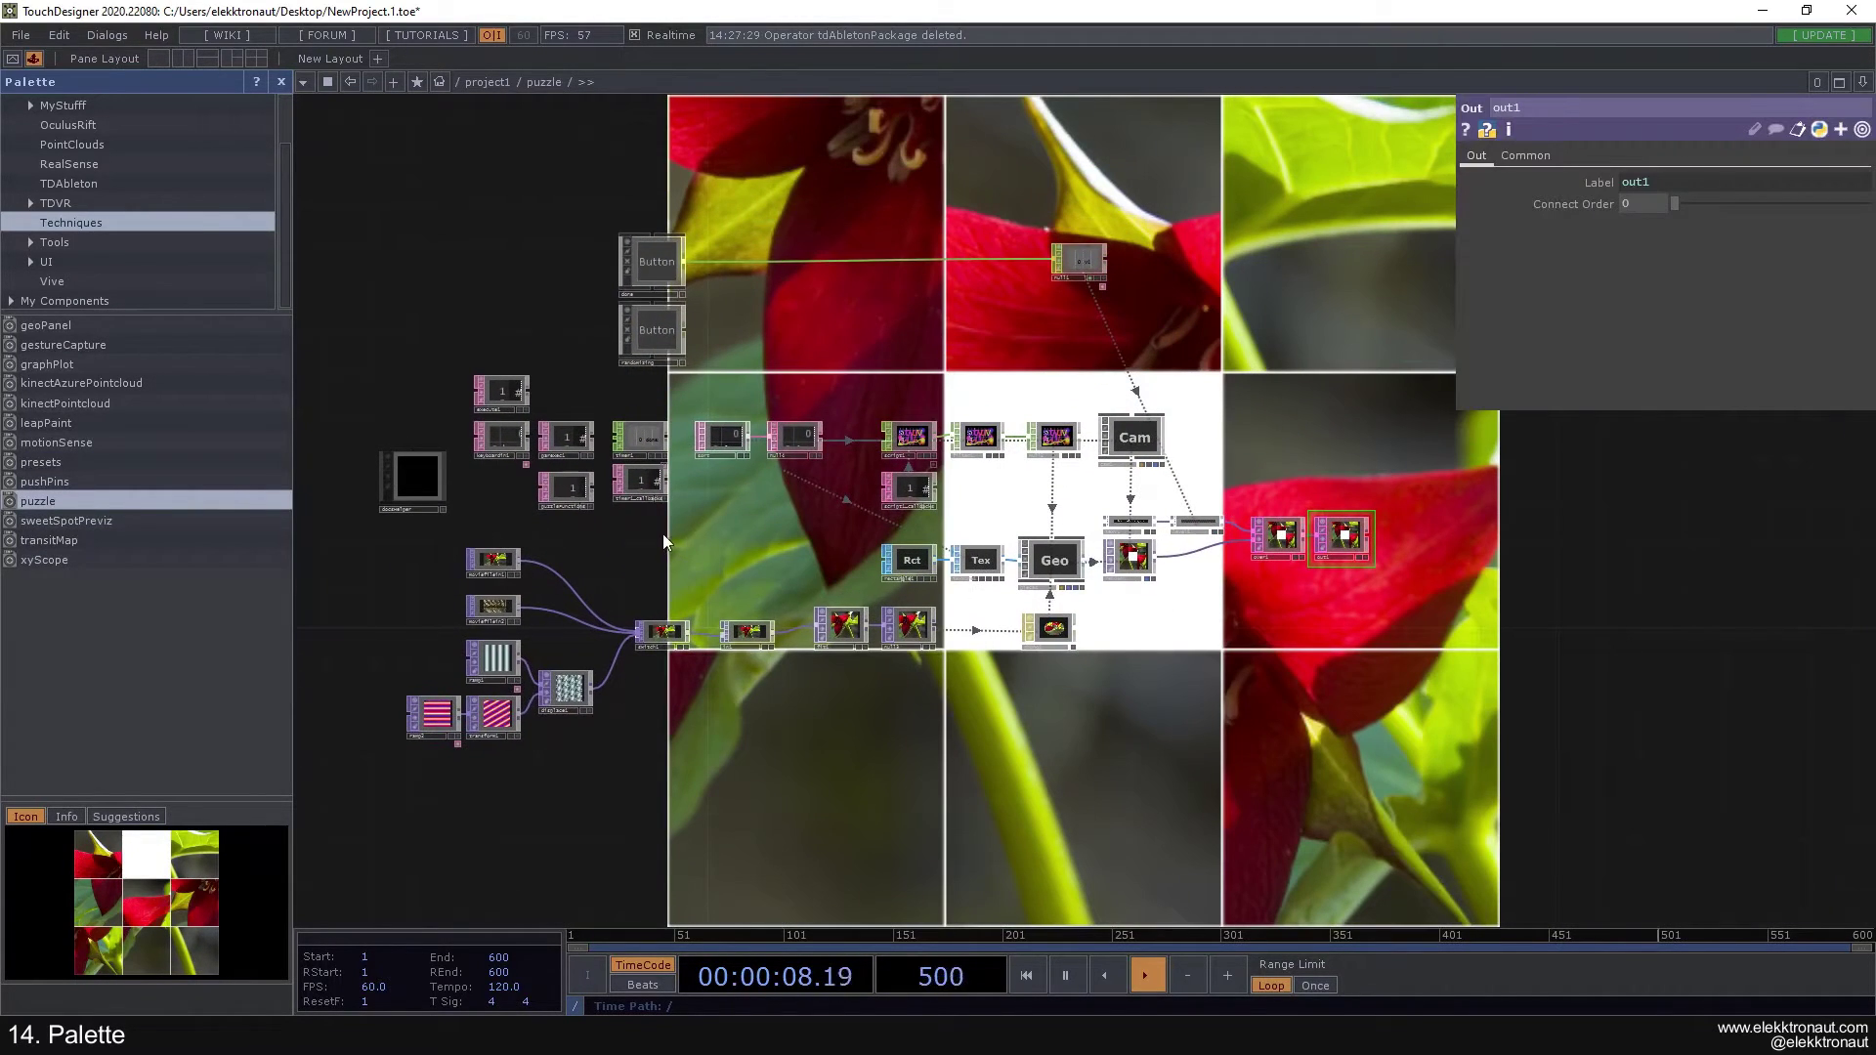
scroll(660, 553, "down", 8)
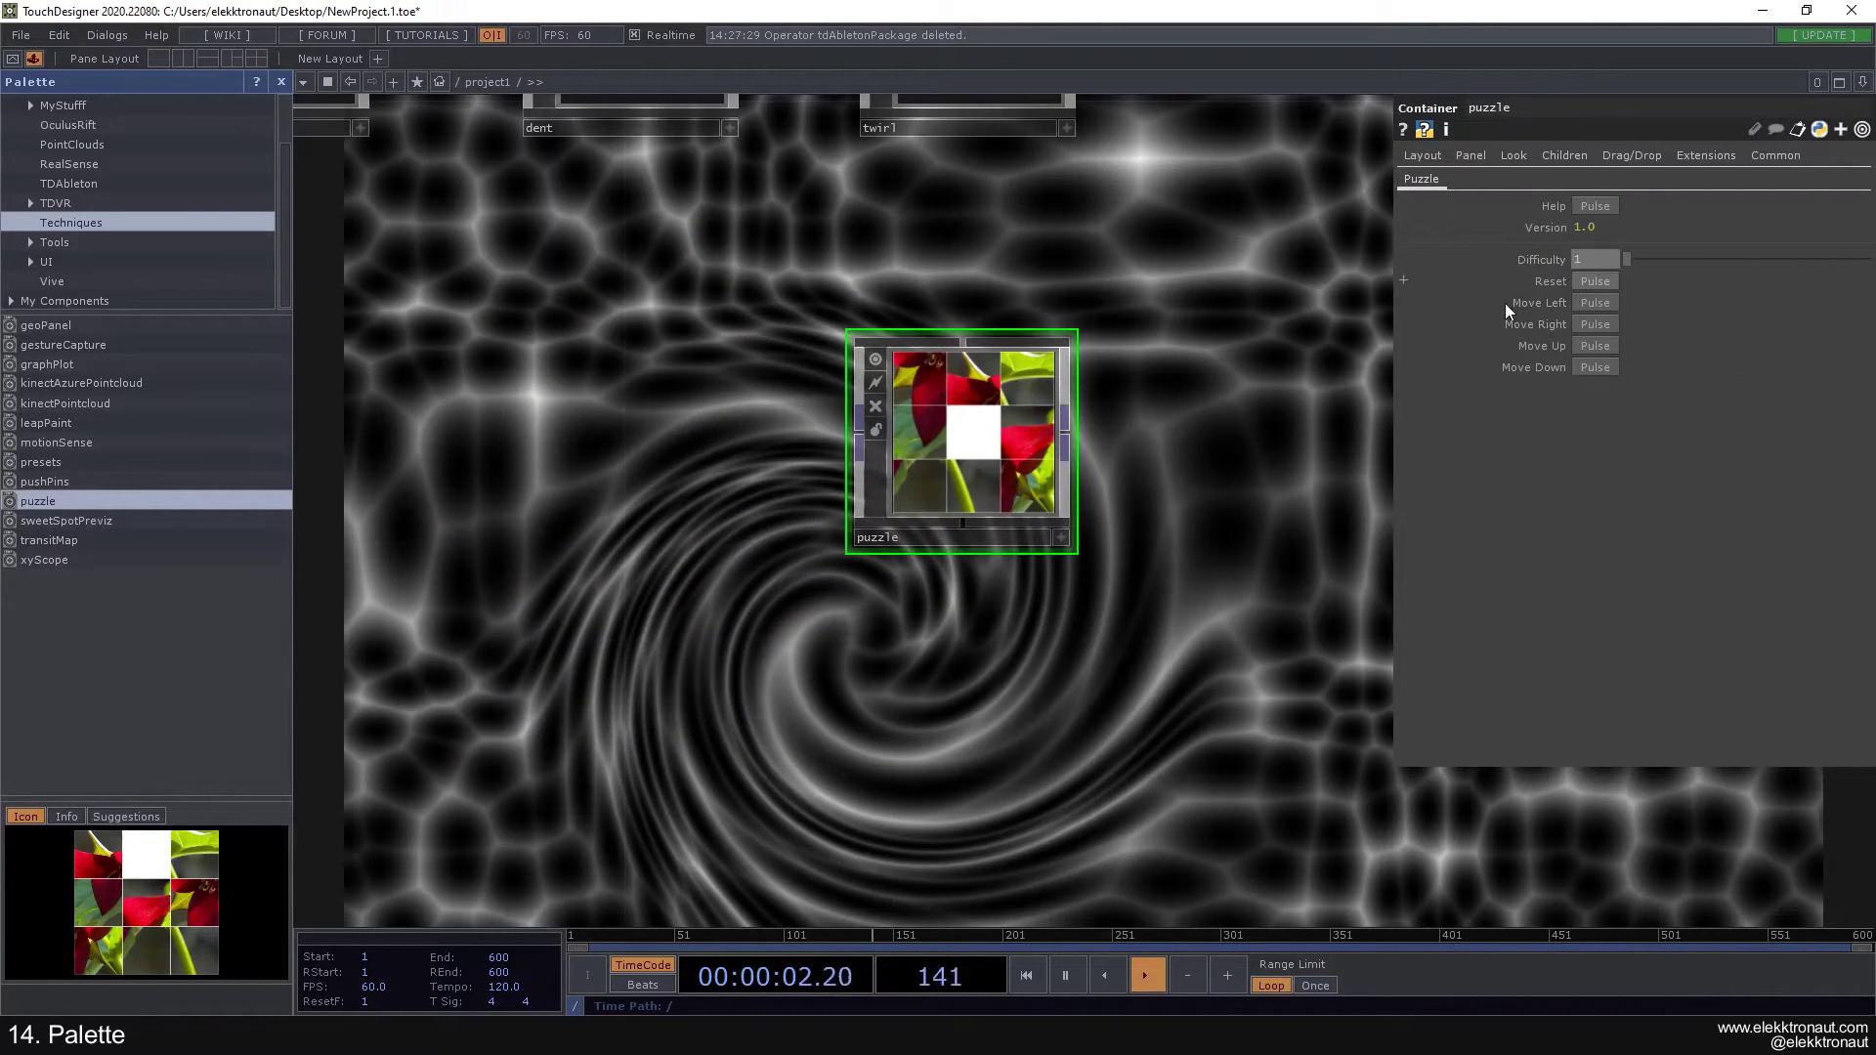
left_click(1060, 538)
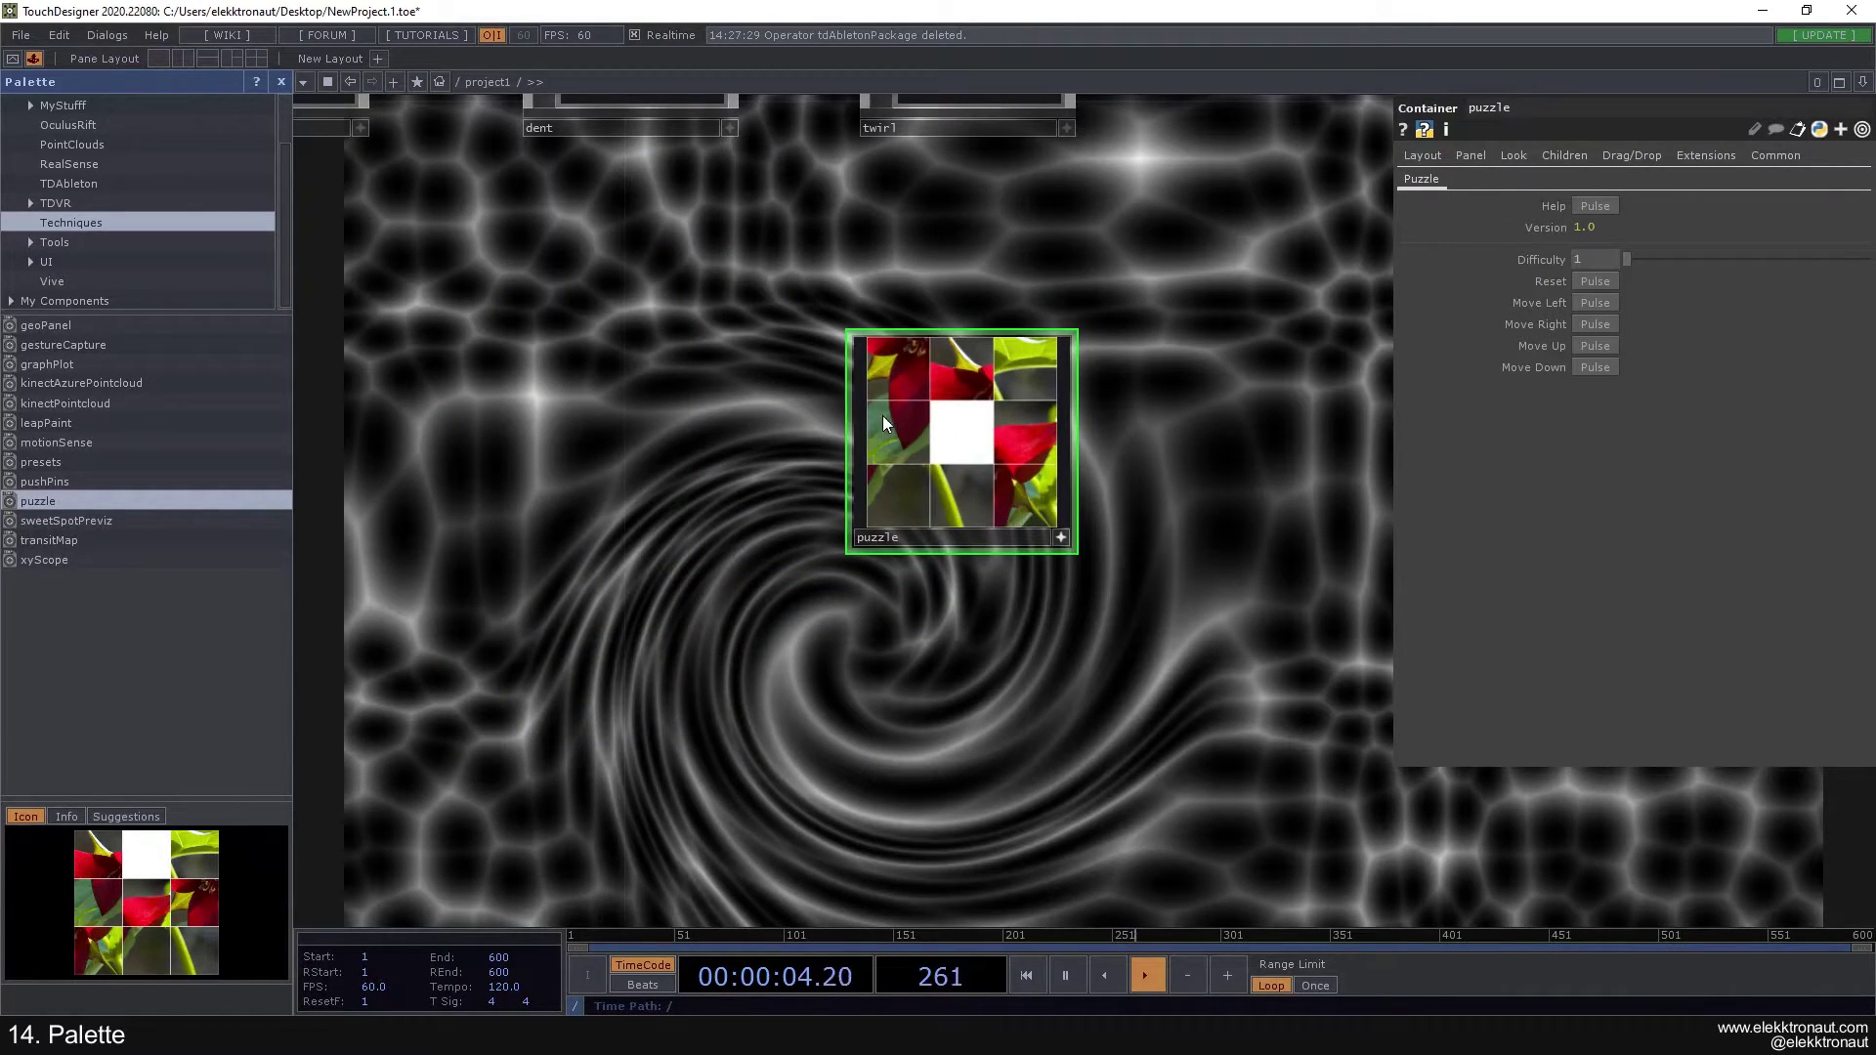
left_click(1061, 537)
left_click_drag(1110, 555, 949, 447)
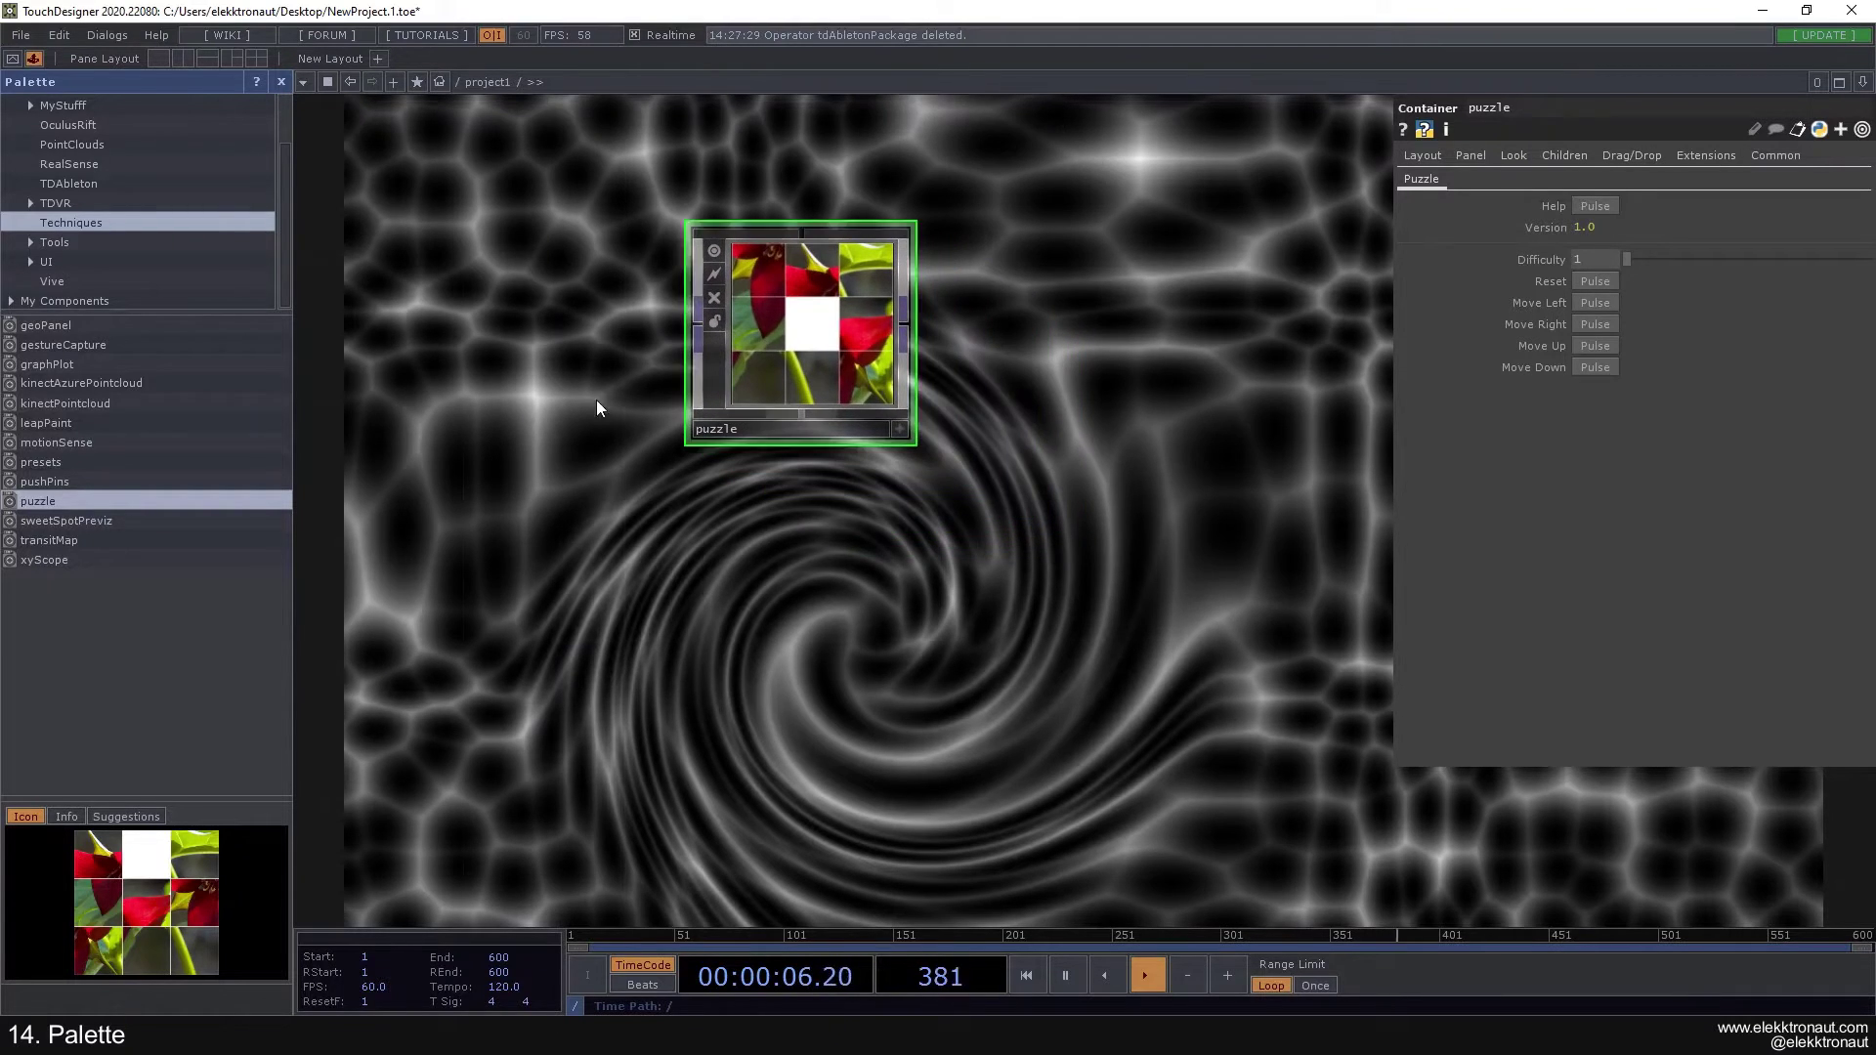
Step: Add the pushPins component from the Techniques folder just below the puzzle component
left_click(61, 498)
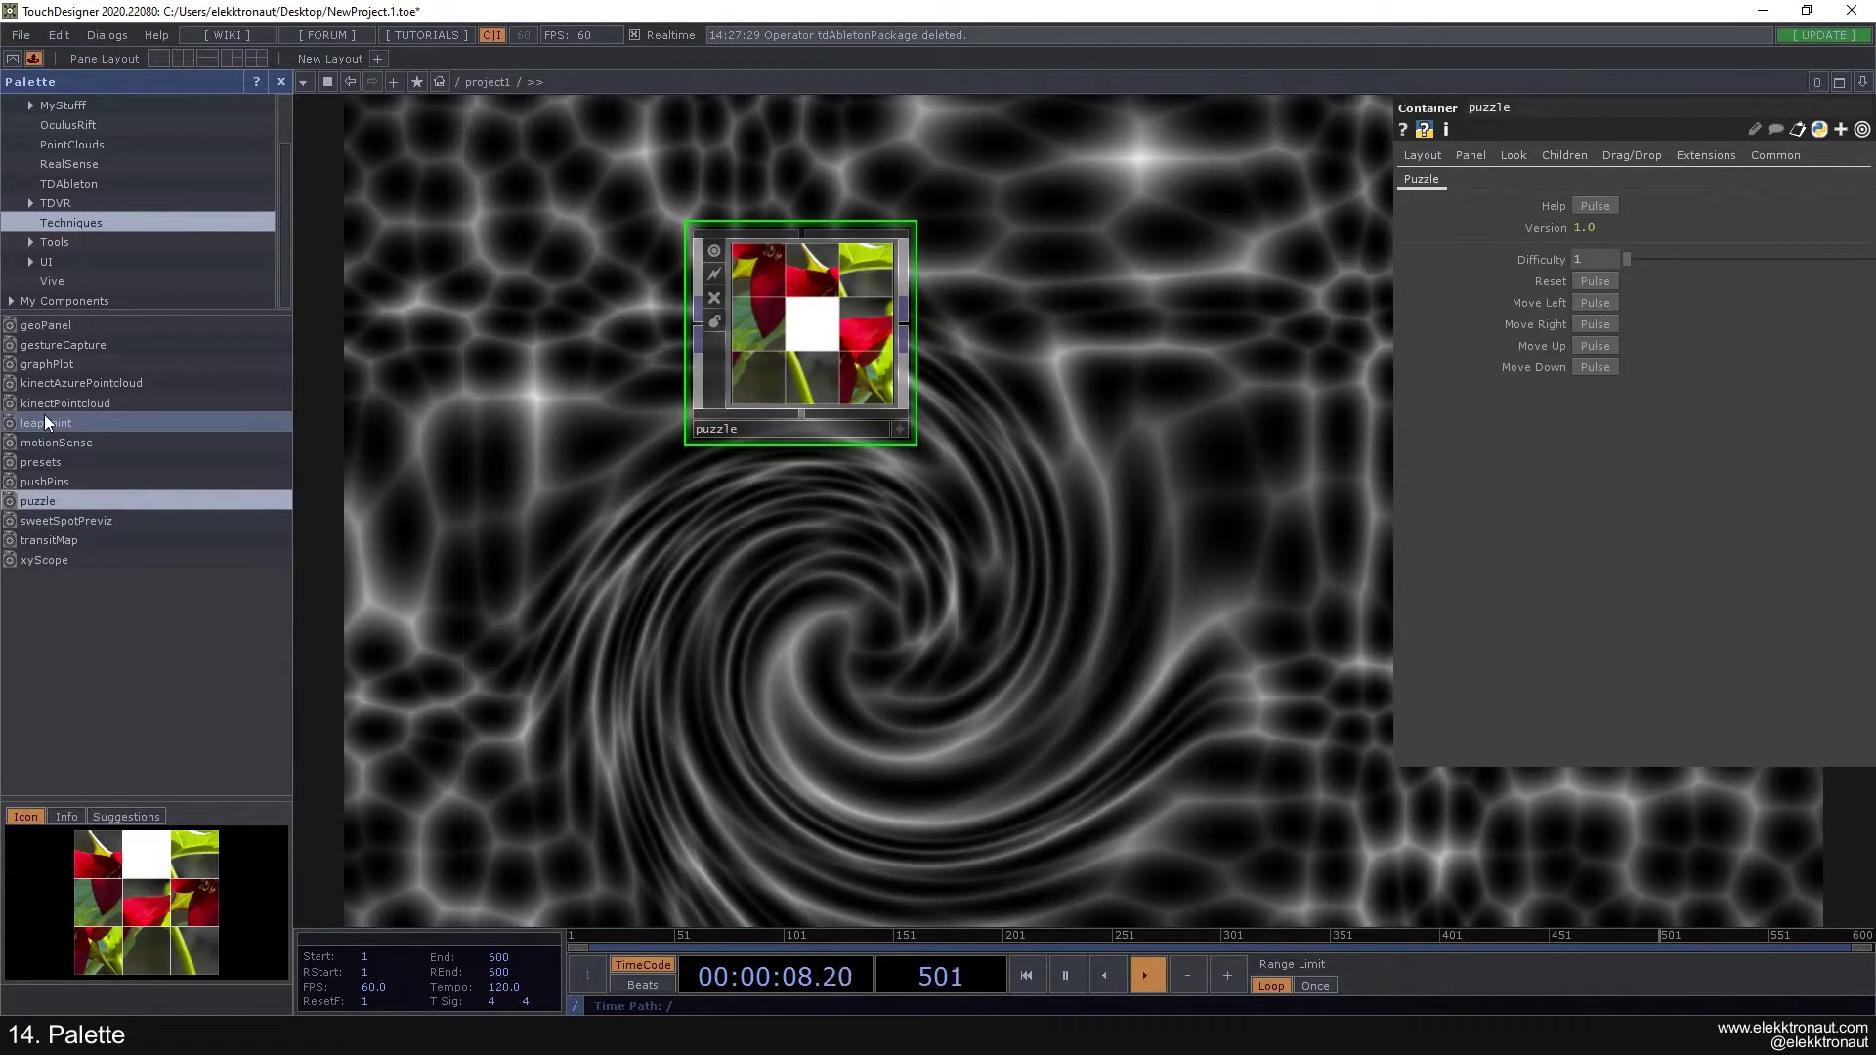
left_click_drag(39, 480, 689, 607)
scroll(811, 549, "up", 8)
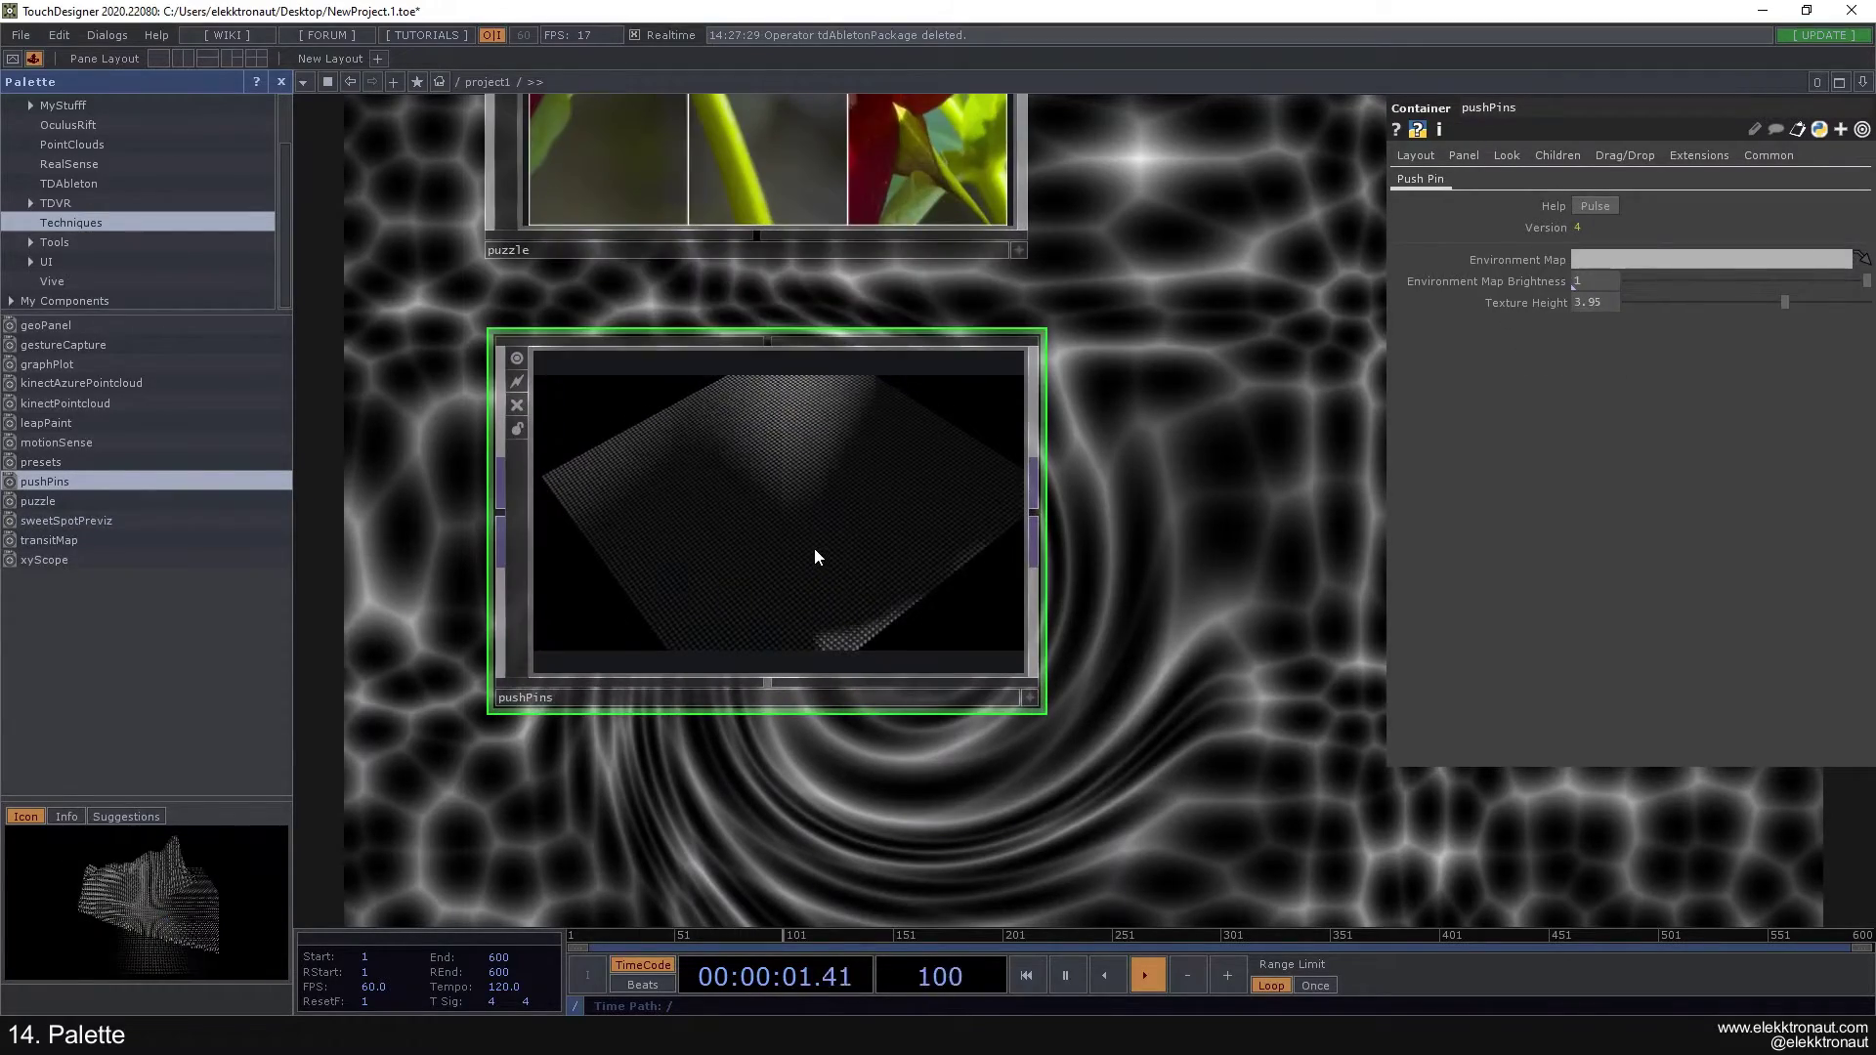
Step: Examine the operator network inside the pushPins component and return to the project1 network
scroll(772, 537, "up", 6)
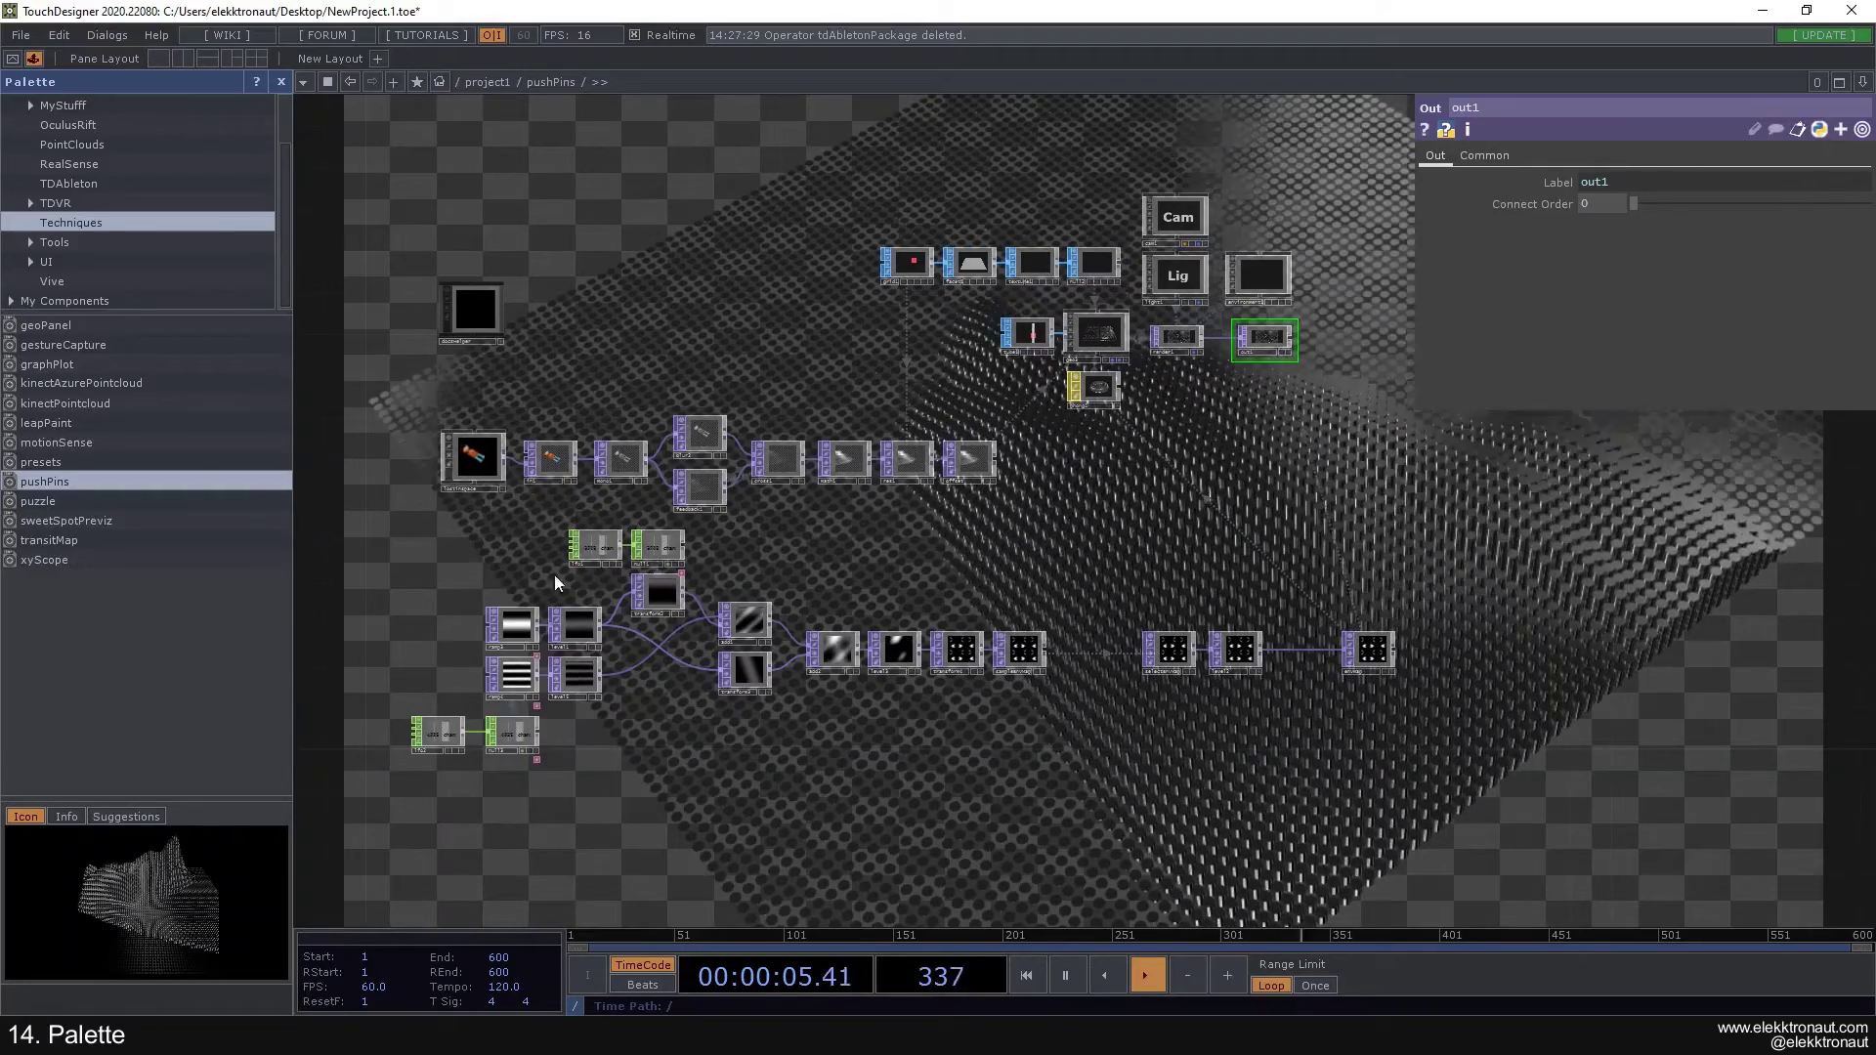
scroll(507, 572, "up", 3)
left_click_drag(1076, 547, 765, 508)
left_click_drag(1059, 466, 850, 322)
scroll(923, 422, "down", 10)
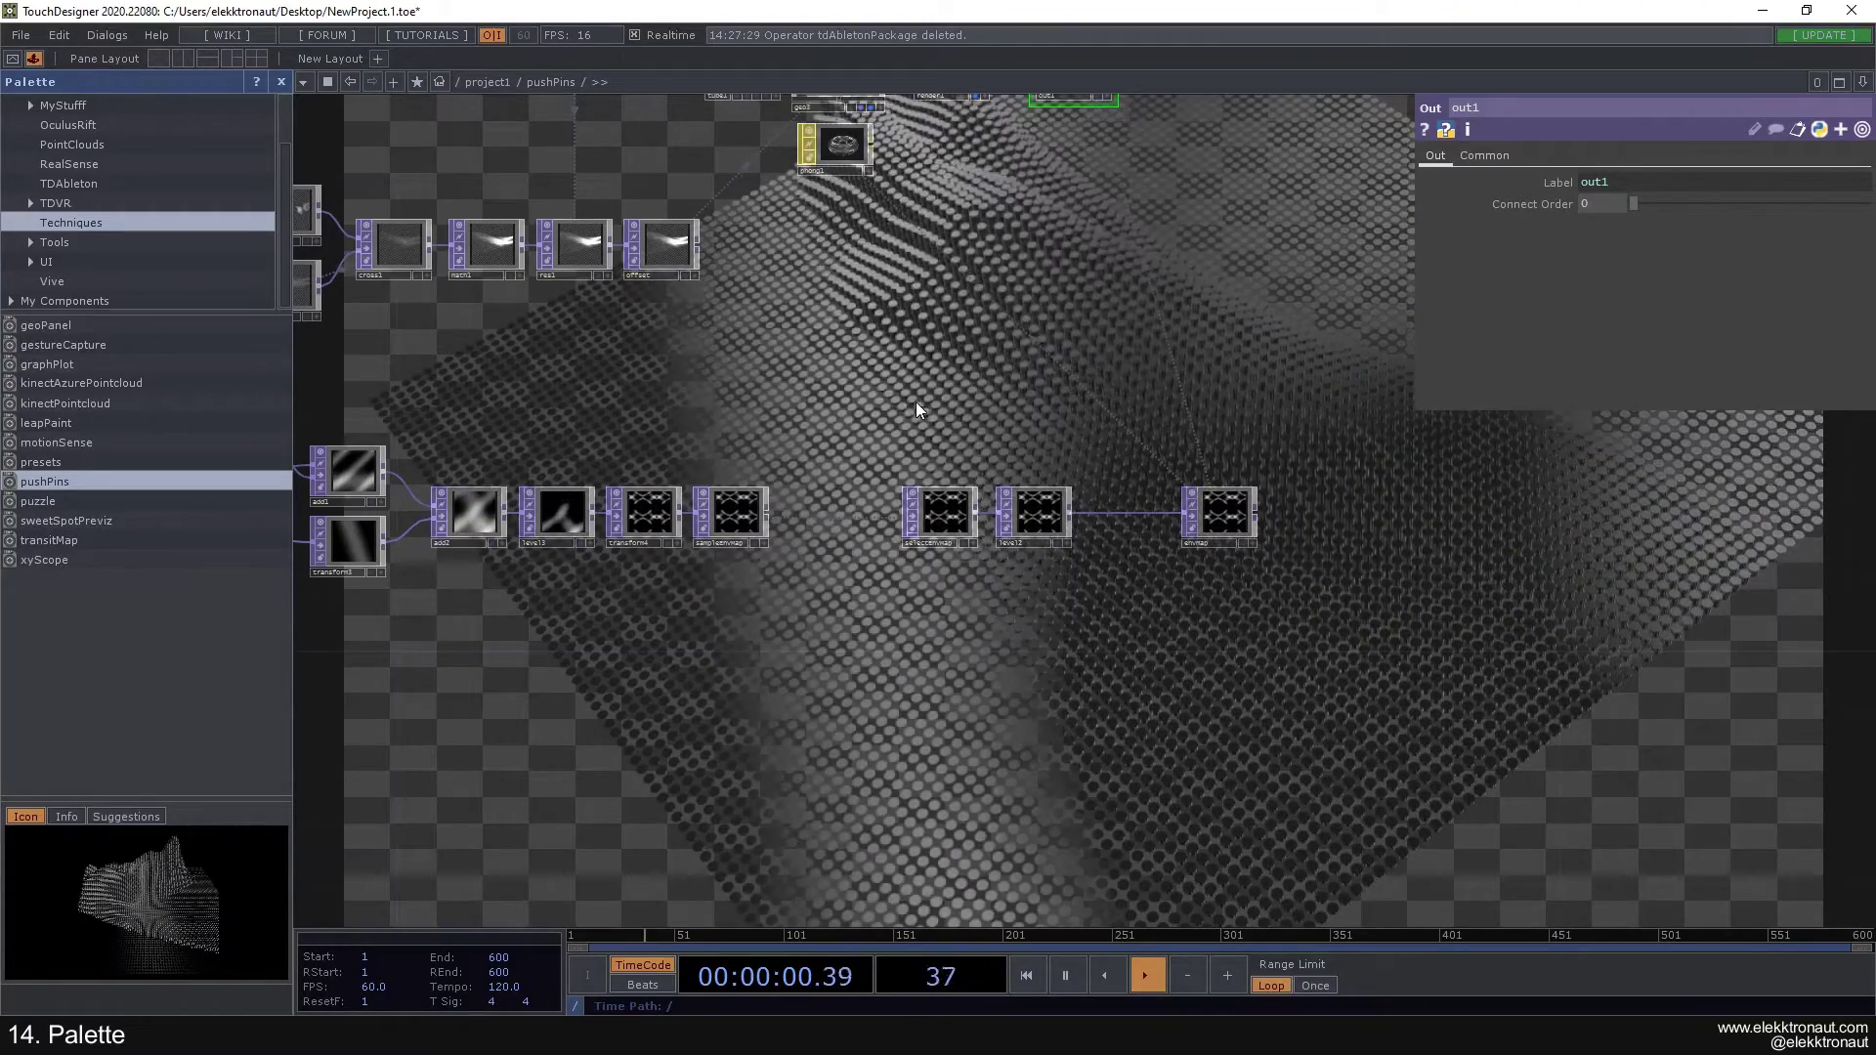
scroll(899, 403, "down", 4)
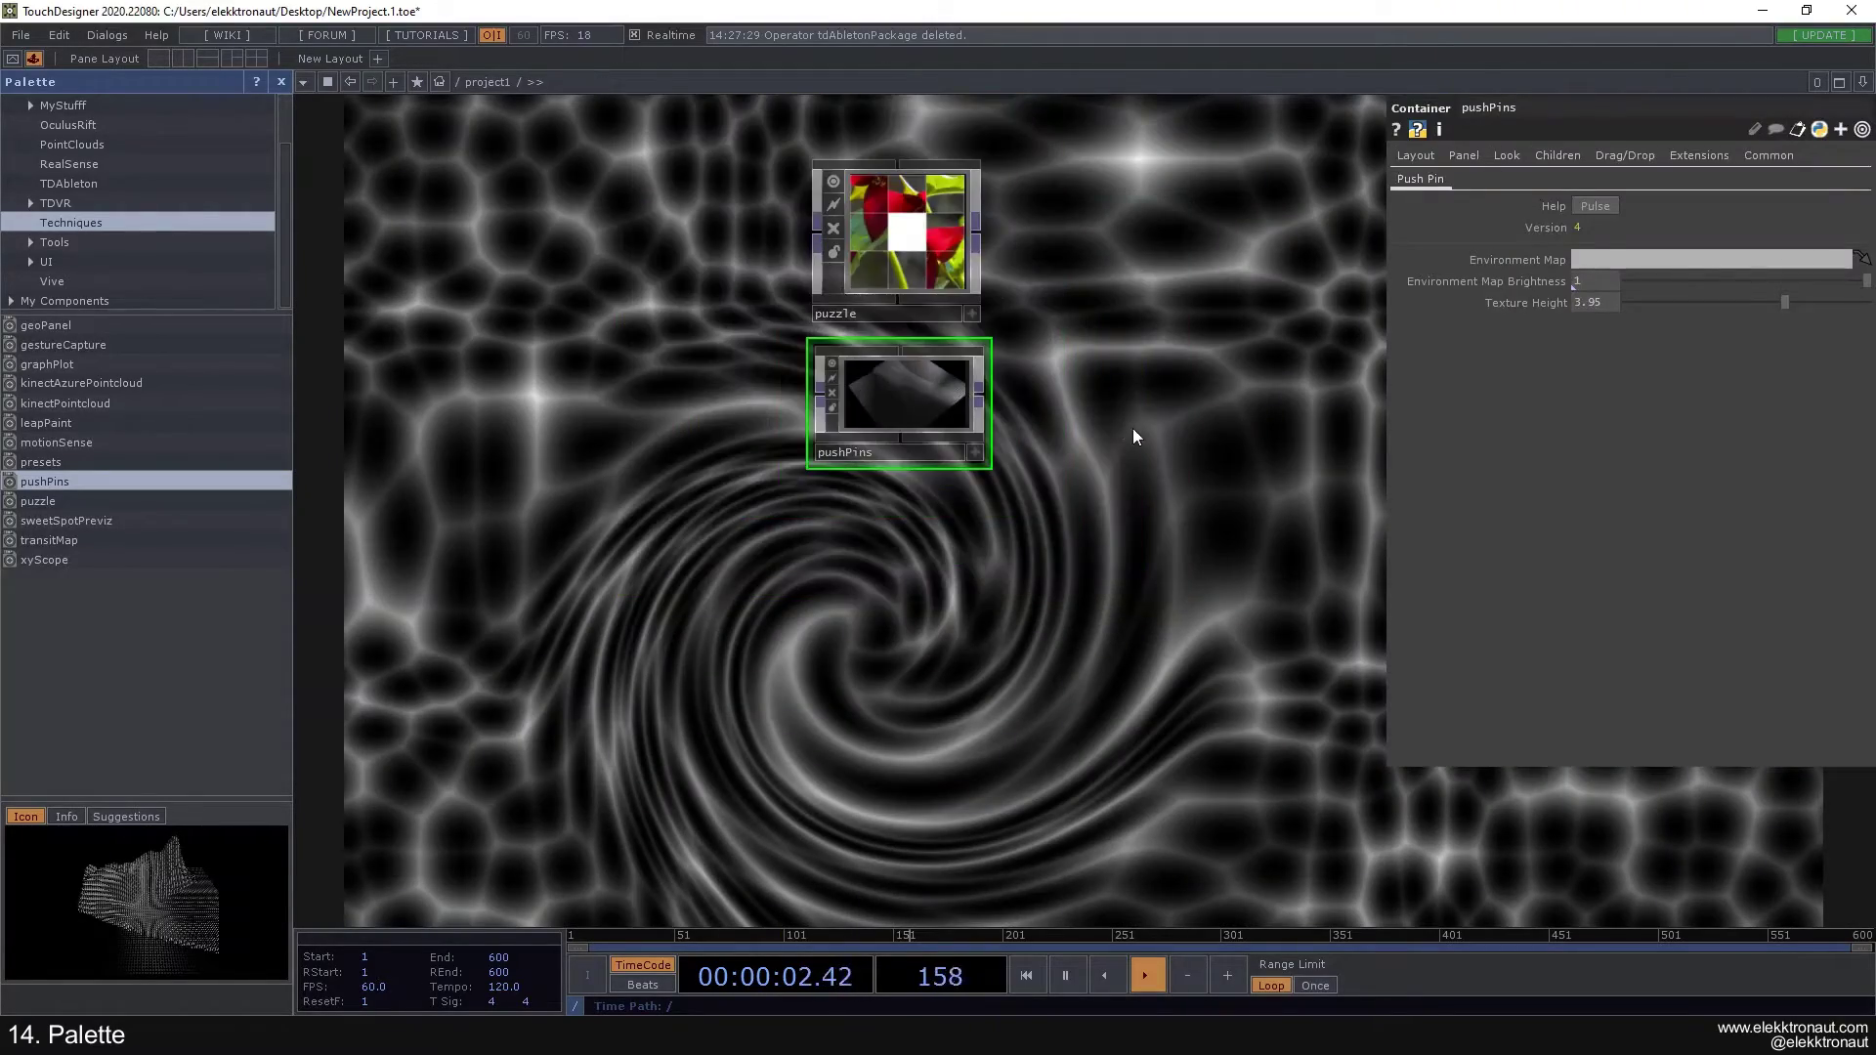
Step: Delete the puzzle and pushPins components together from the project1 network
left_click_drag(1093, 477, 1041, 556)
right_click_drag(1051, 579, 825, 313)
key("Delete")
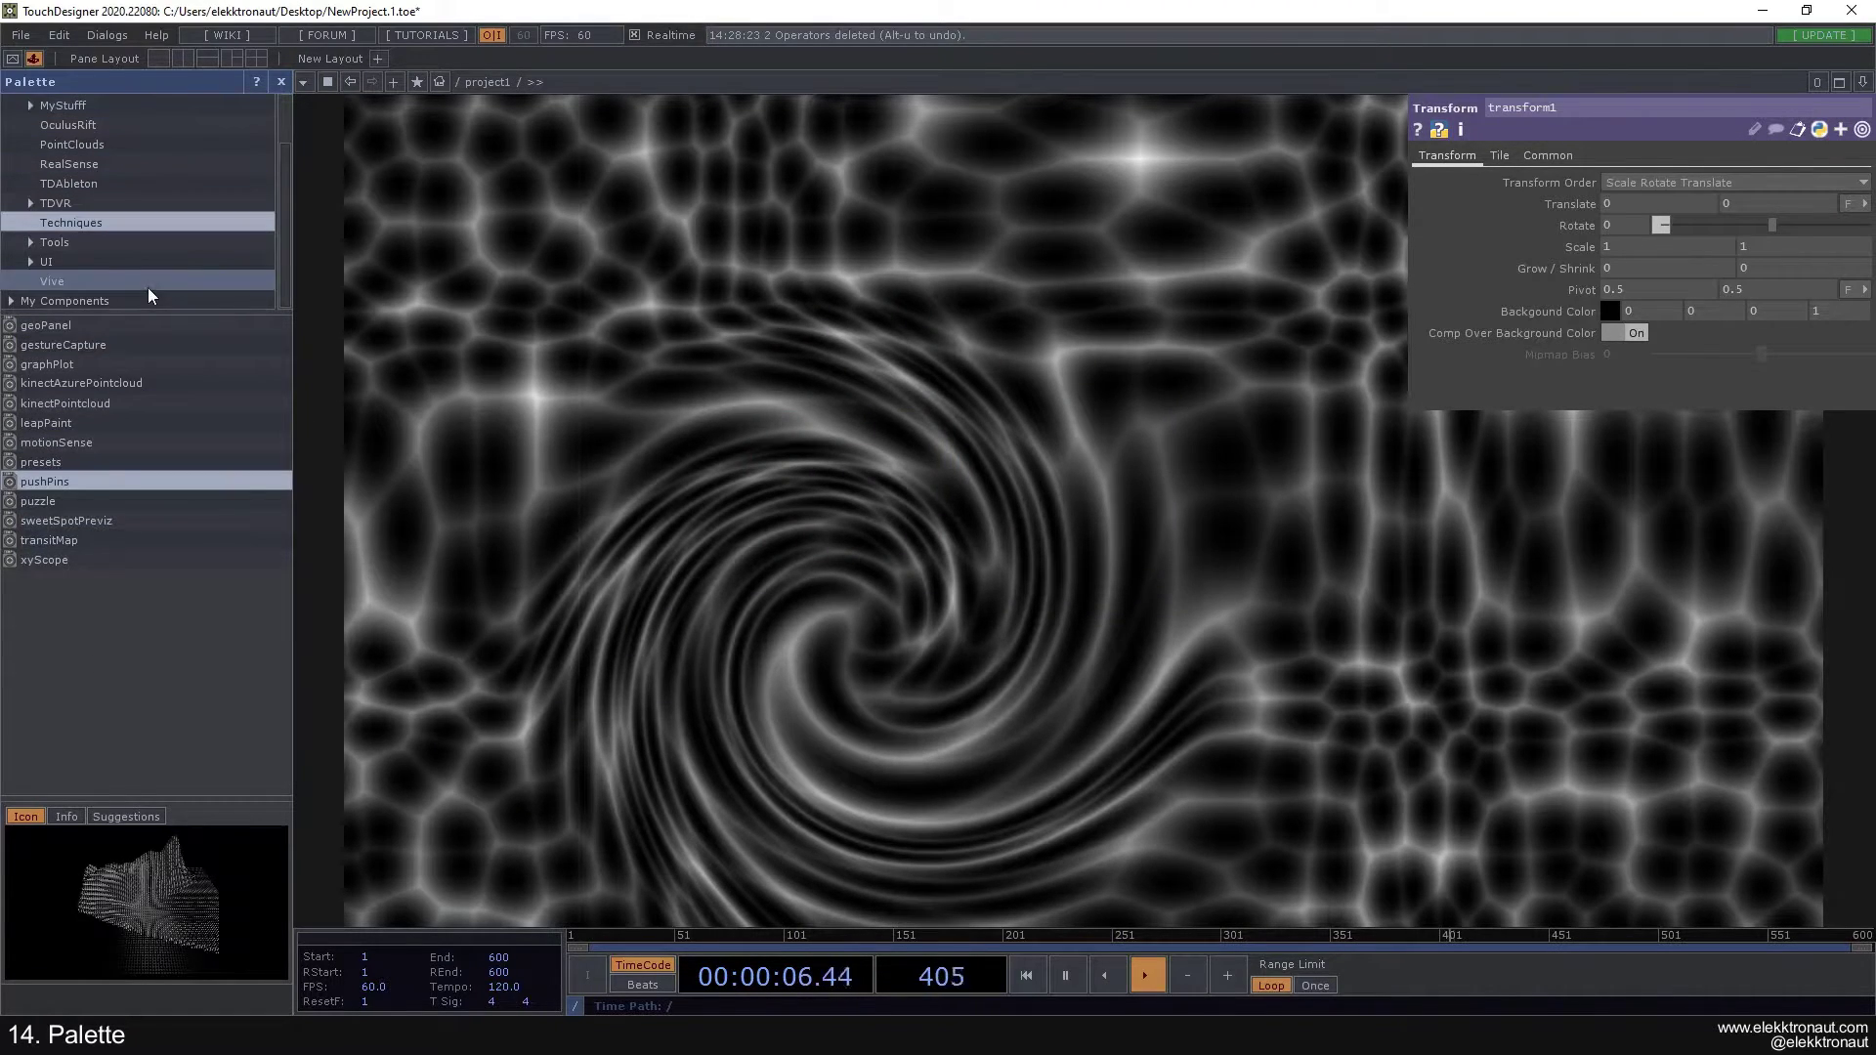
Step: Add the probe component from the Tools folder to an empty area of the project1 network
left_click(50, 242)
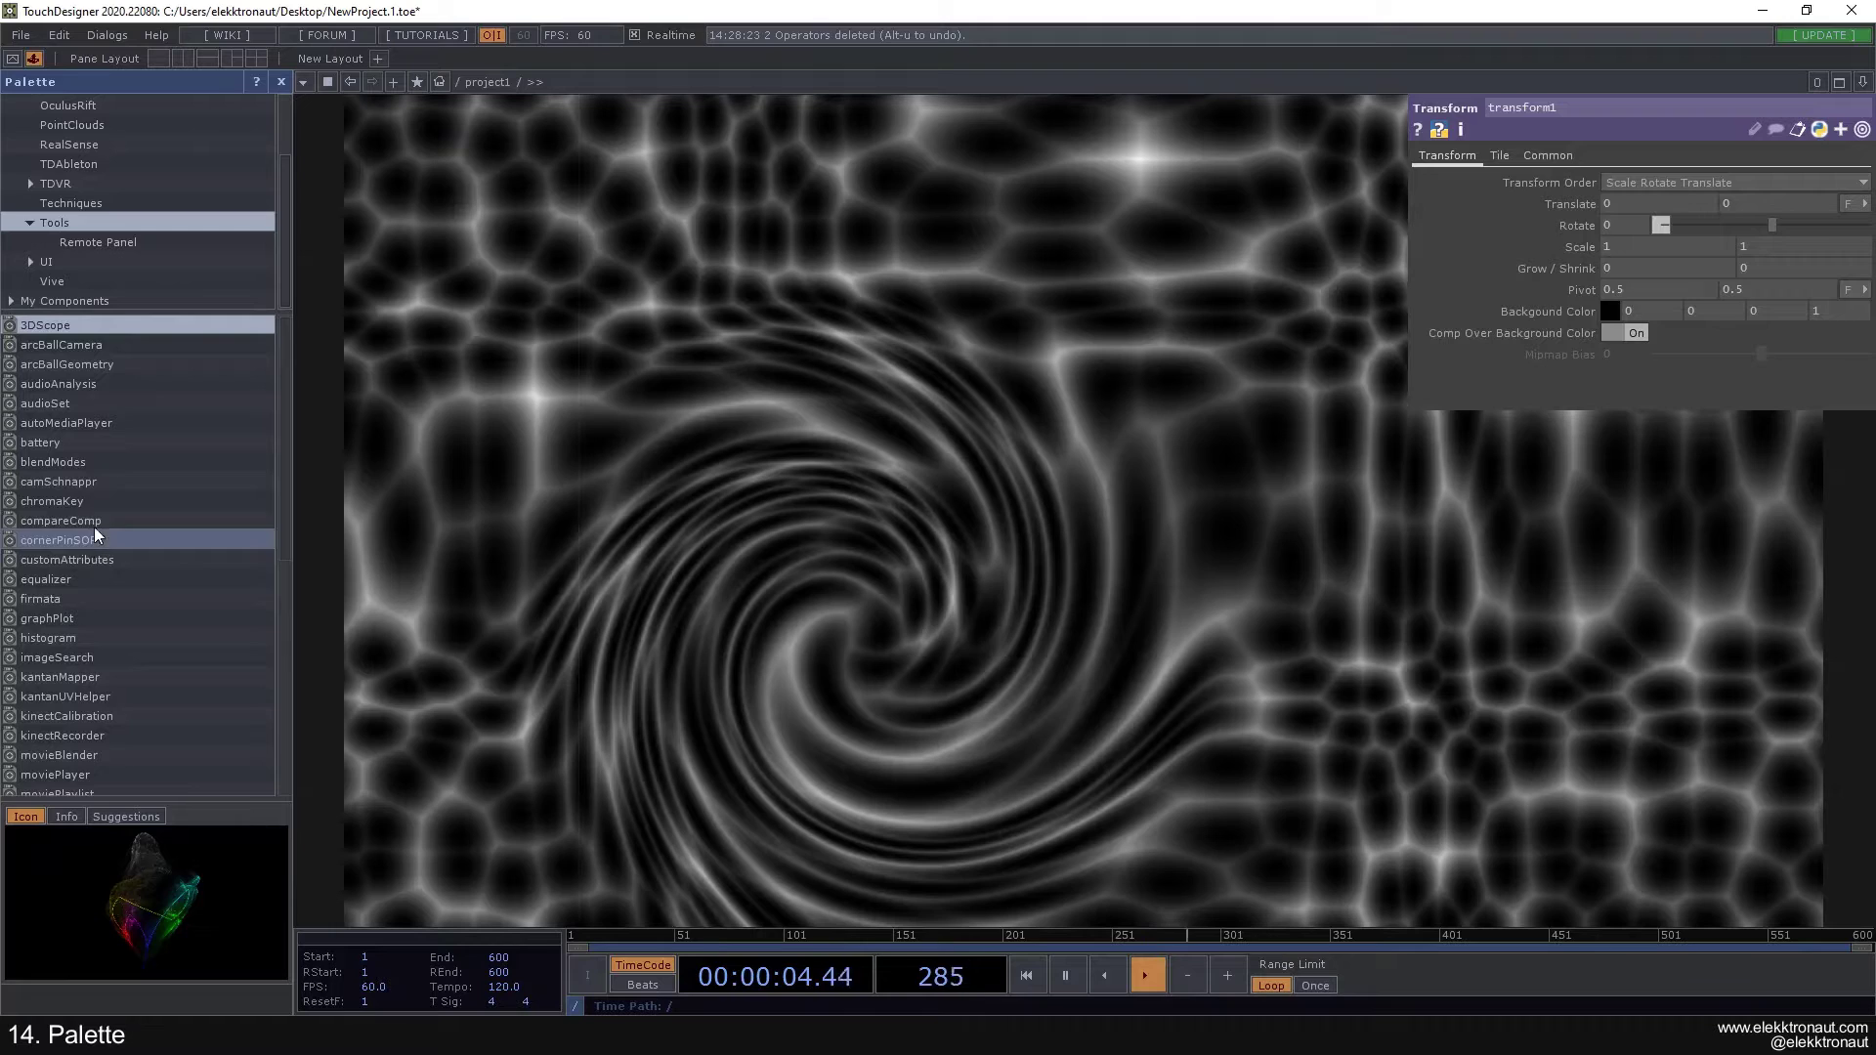
scroll(104, 571, "down", 3)
left_click_drag(284, 436, 284, 631)
scroll(284, 631, "up", 3)
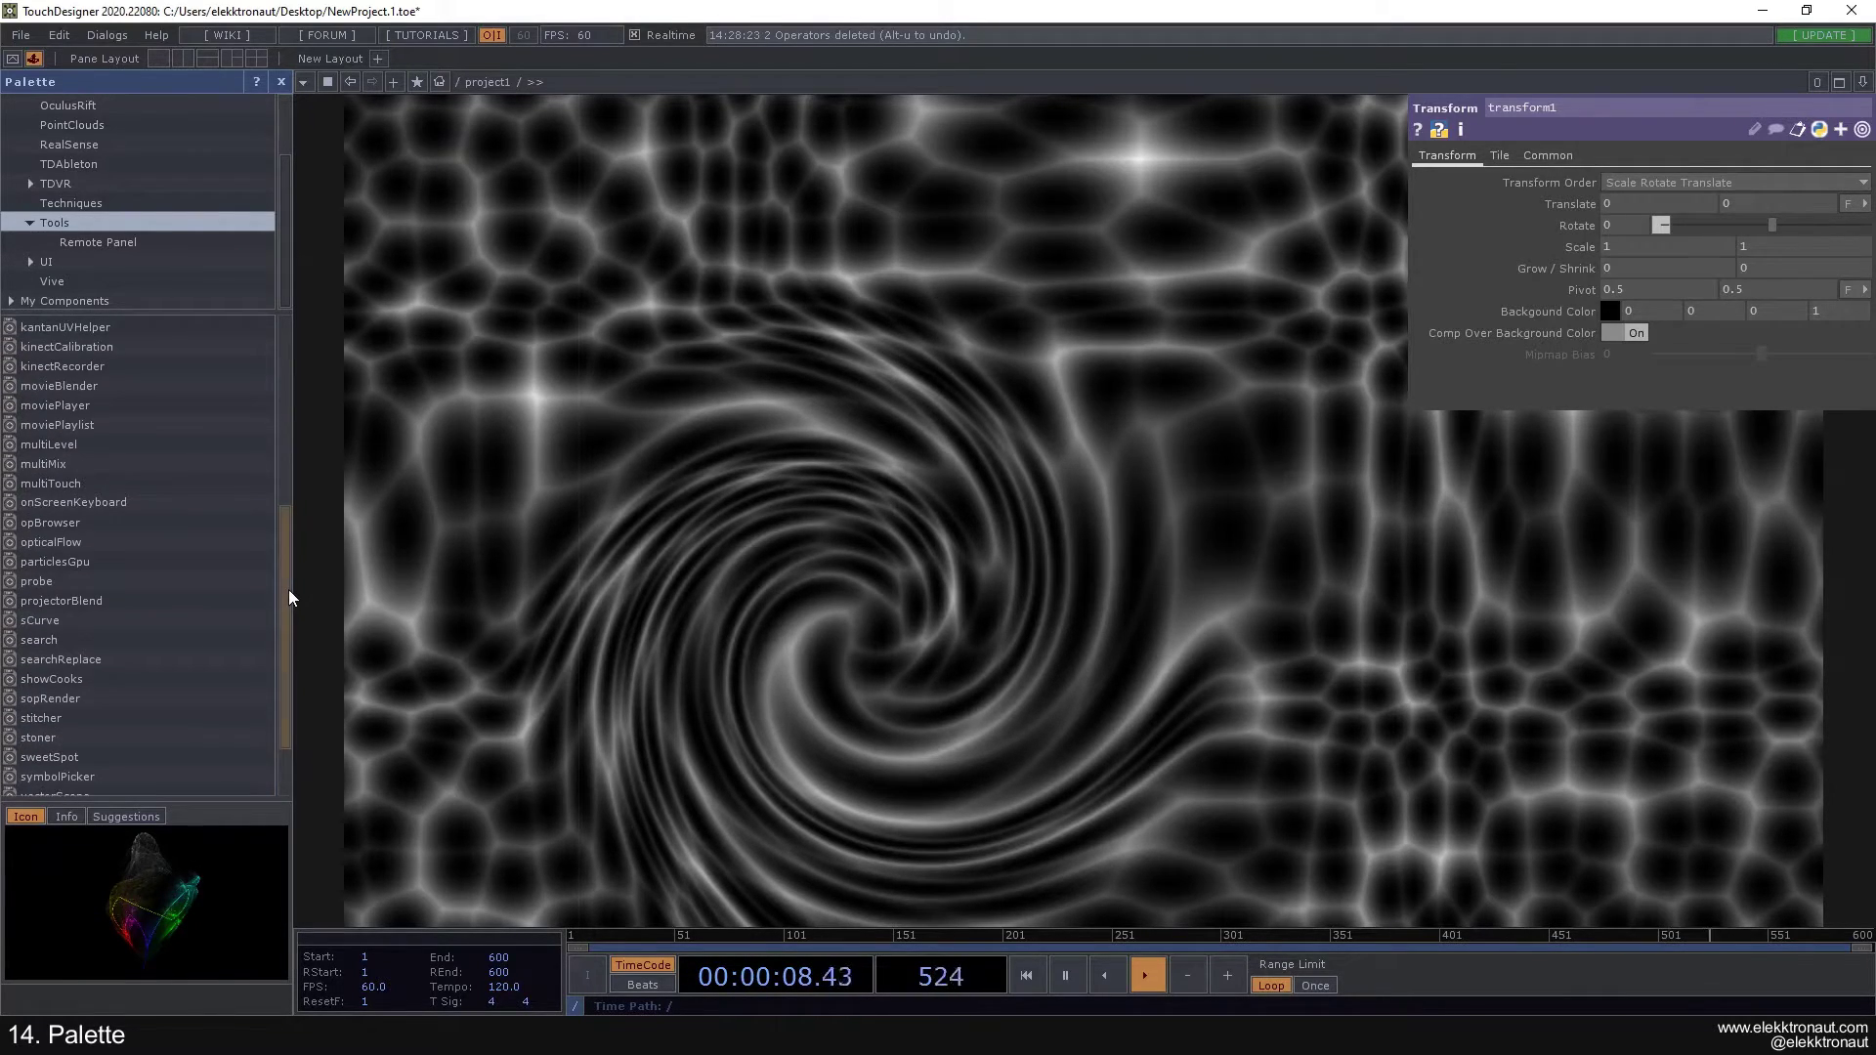
left_click_drag(33, 588, 675, 665)
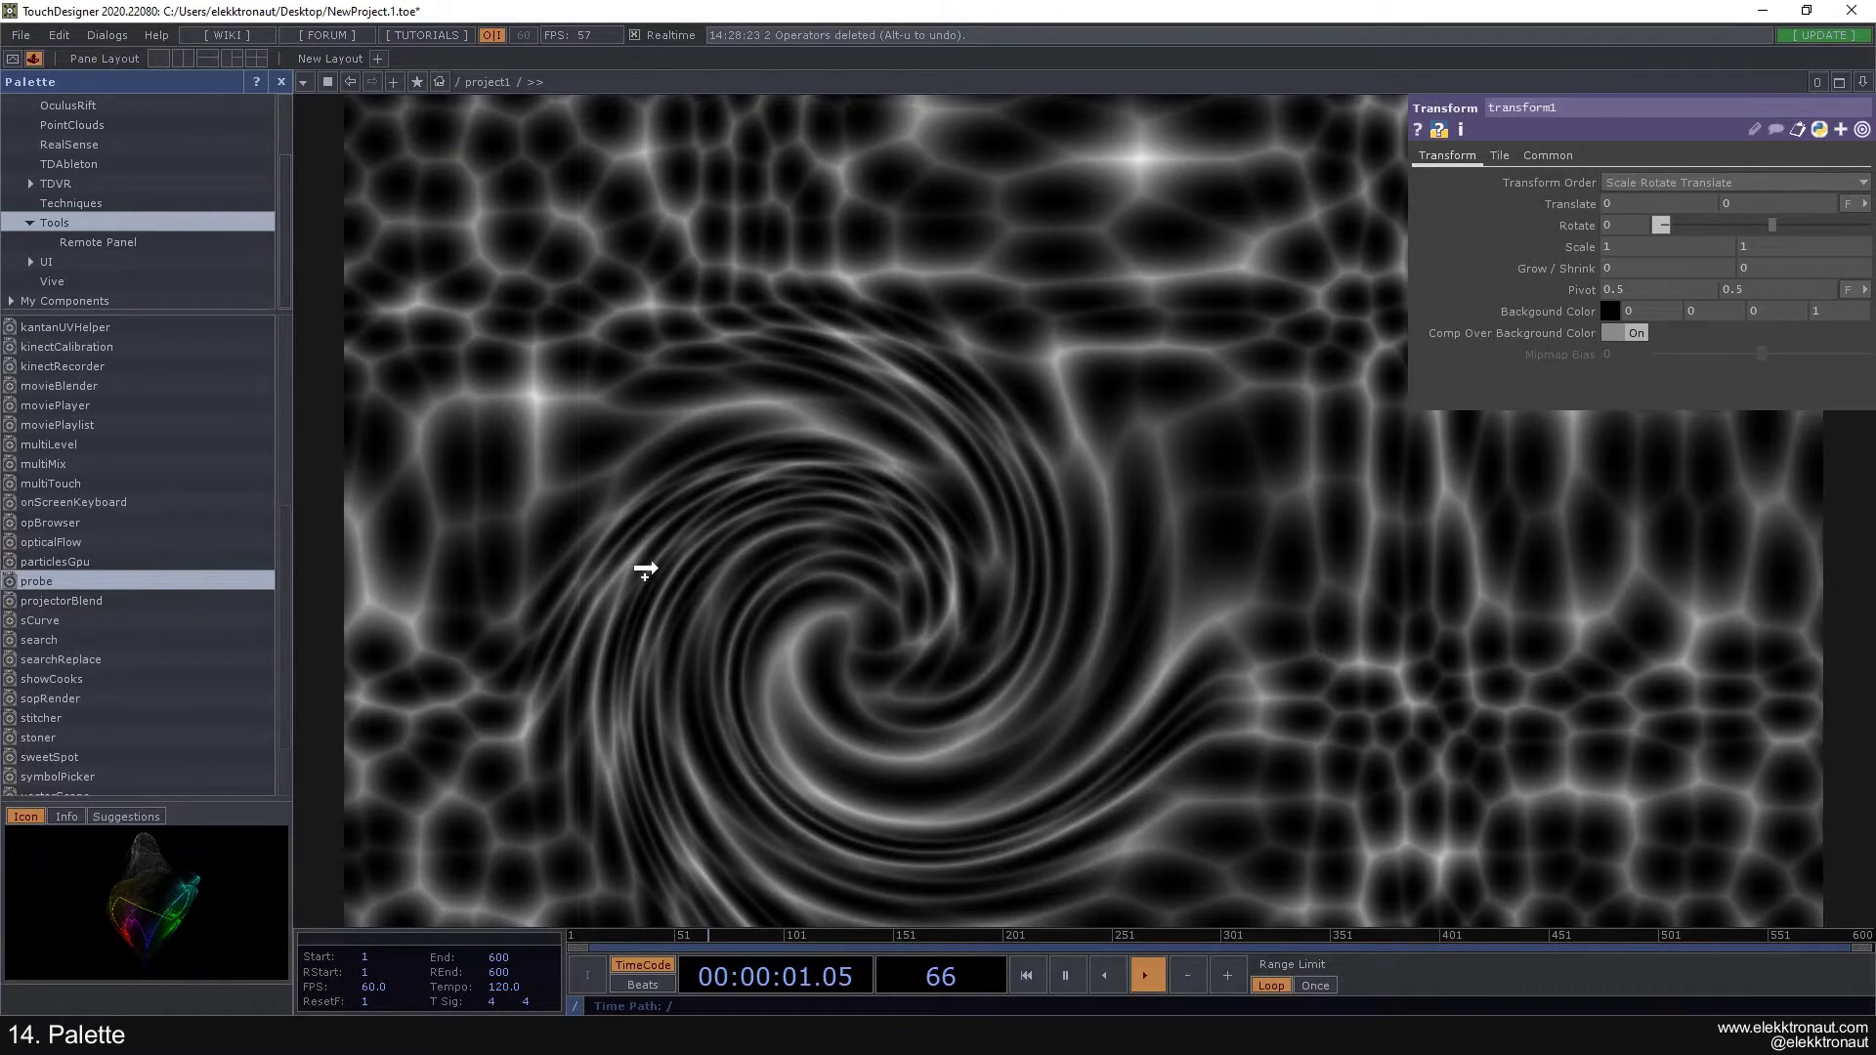
Step: Place the probe component below the operator chain in project1 and turn on its panel display in a floating window
left_click_drag(645, 569, 647, 575)
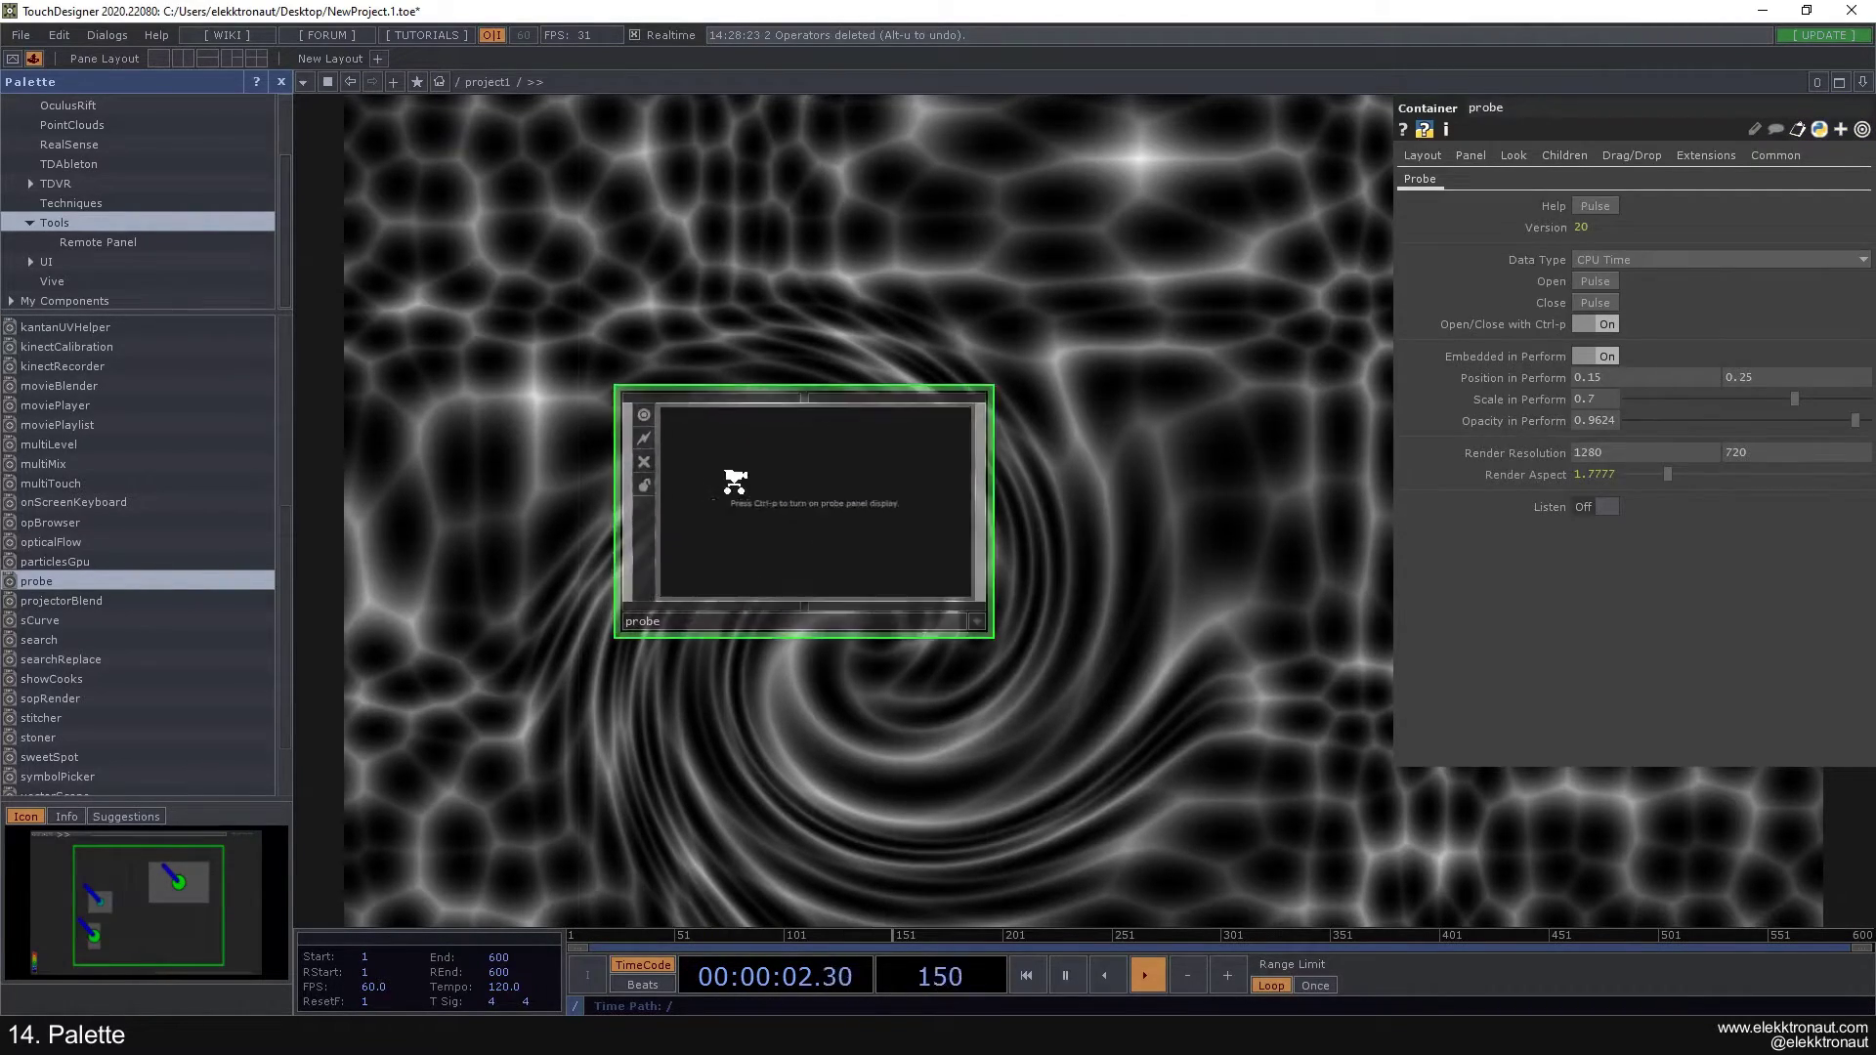
scroll(1233, 416, "down", 3)
left_click_drag(1235, 343, 916, 397)
scroll(997, 335, "down", 3)
scroll(788, 407, "up", 3)
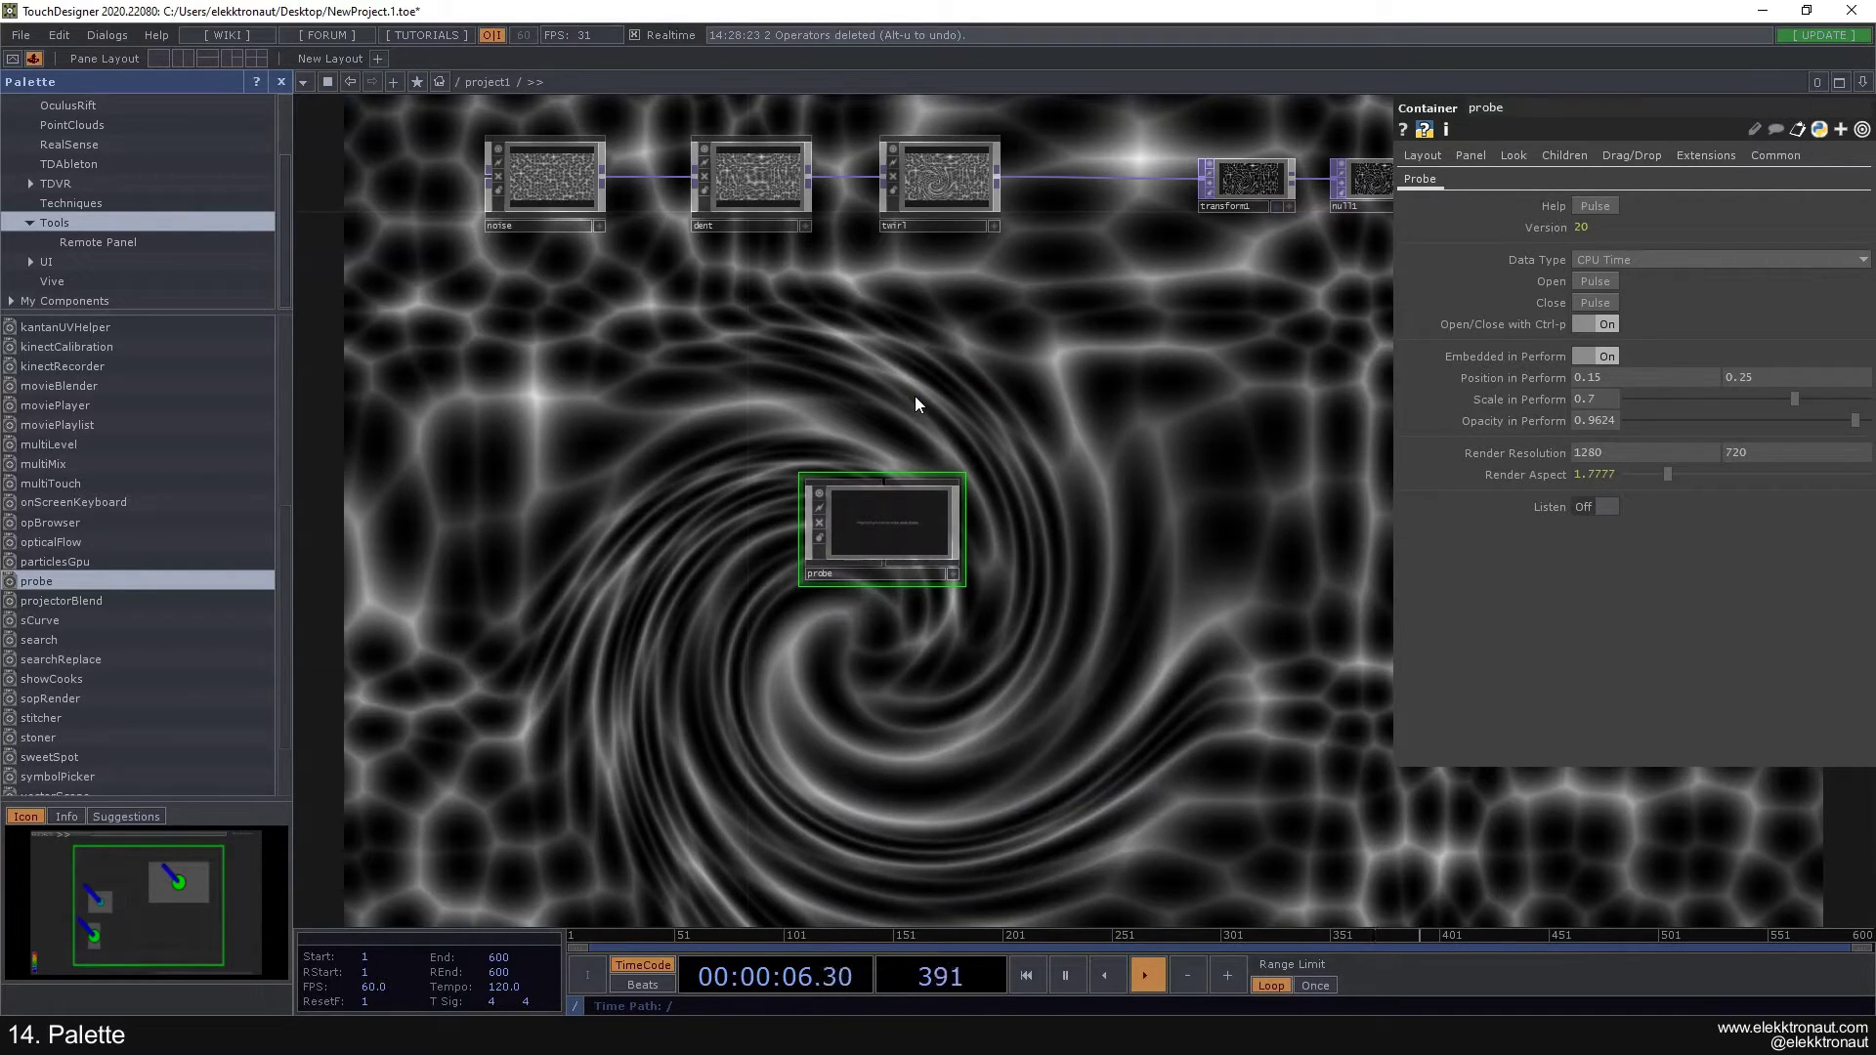
scroll(940, 536, "up", 5)
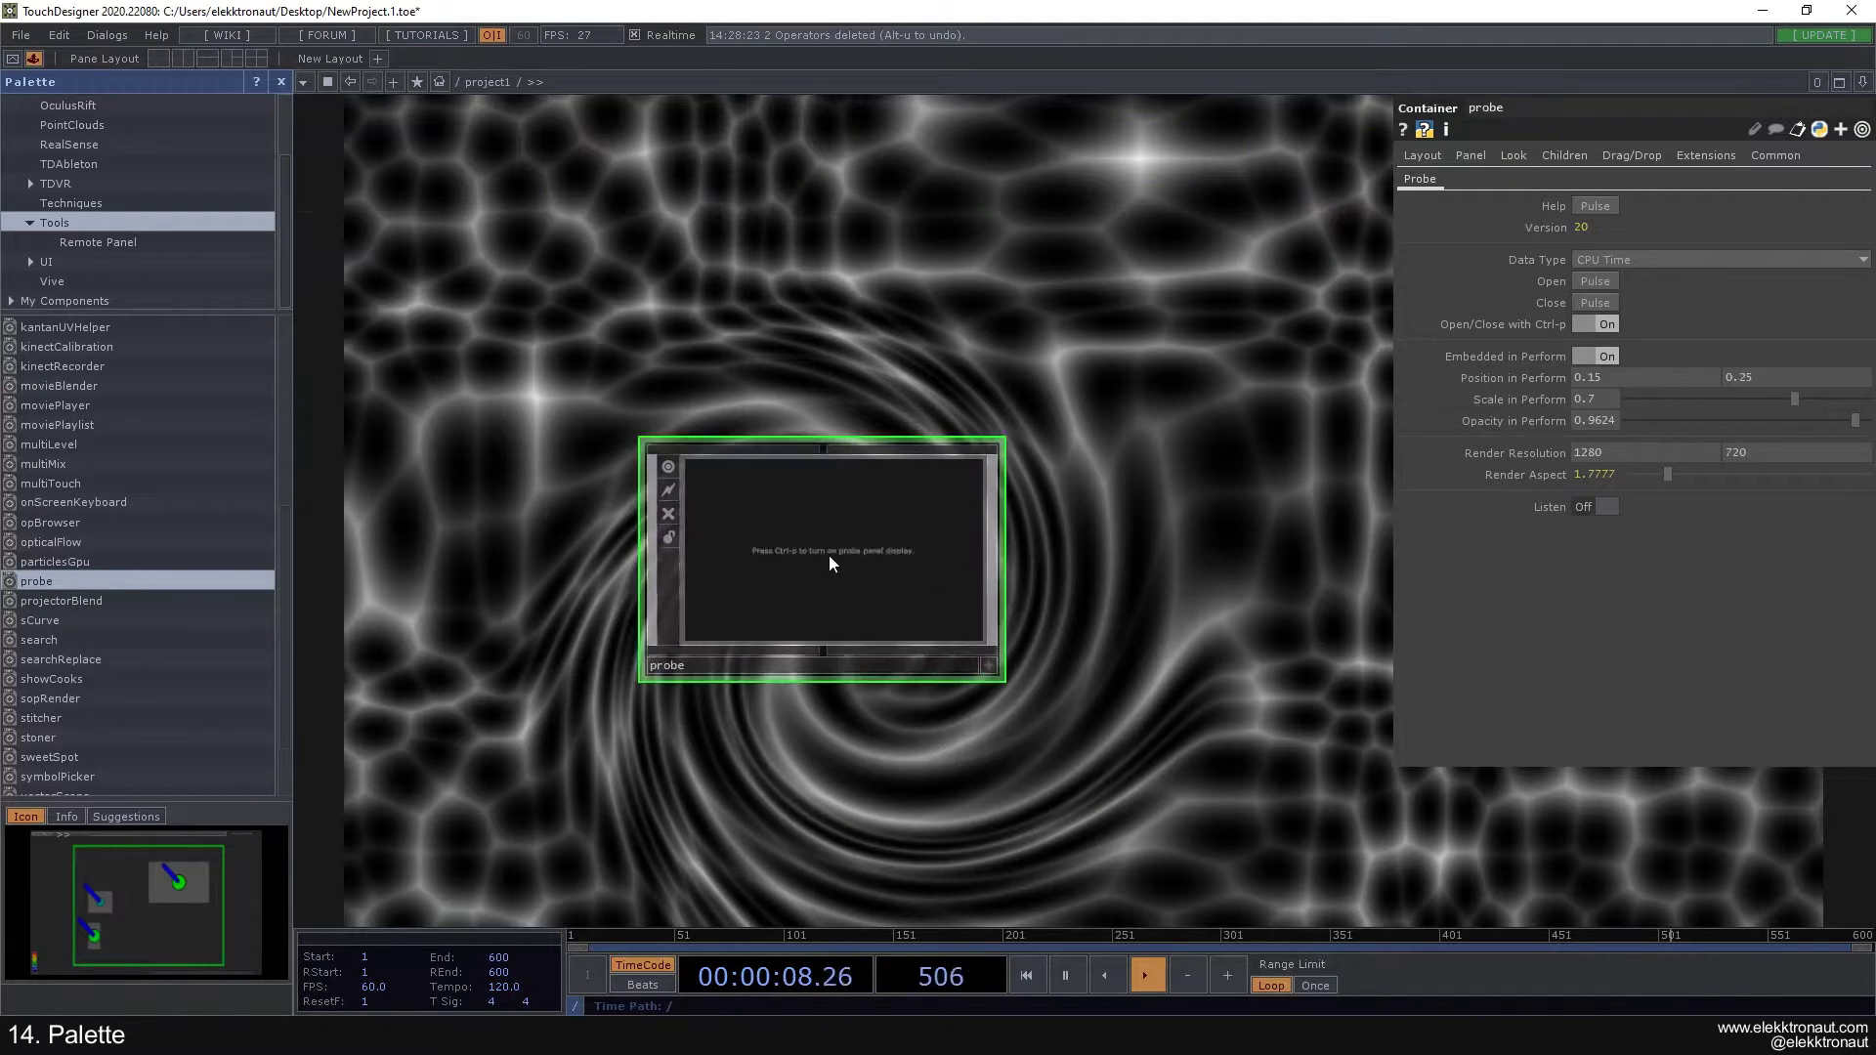
scroll(732, 568, "down", 2)
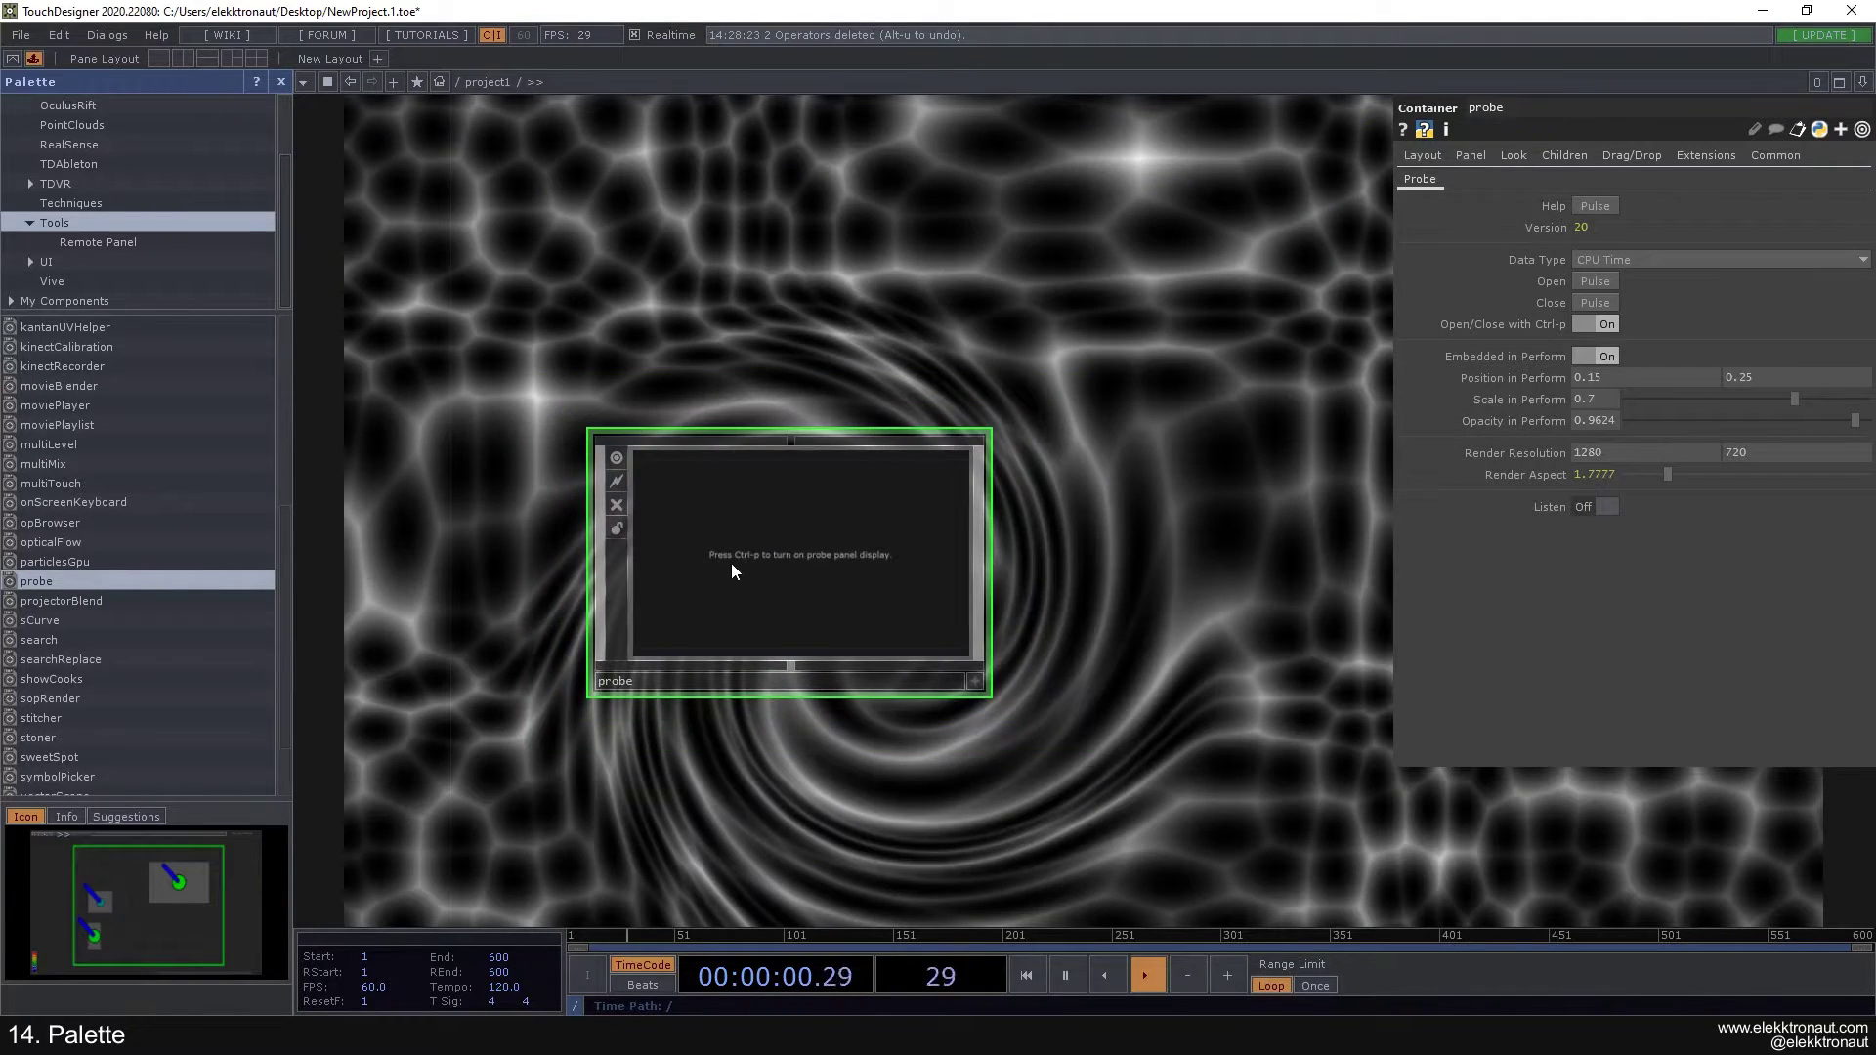
left_click_drag(1081, 575, 1047, 533)
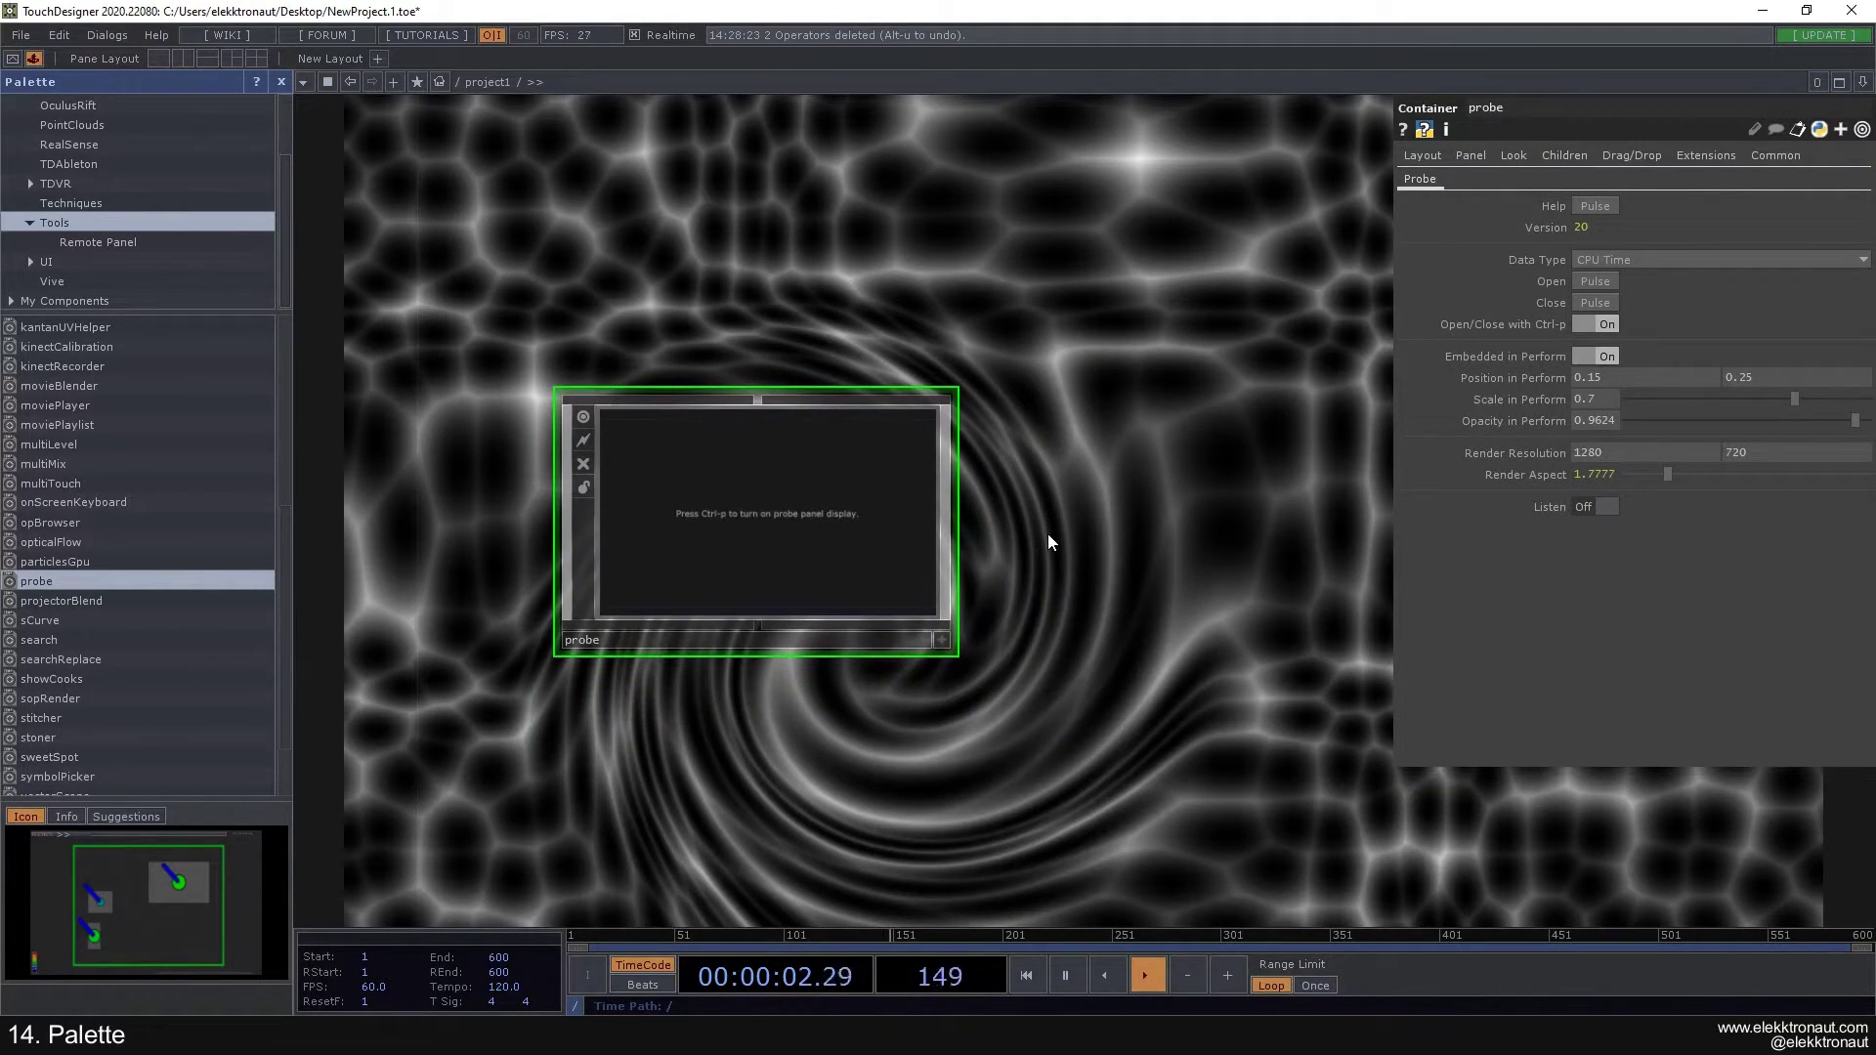
key("ctrl+p")
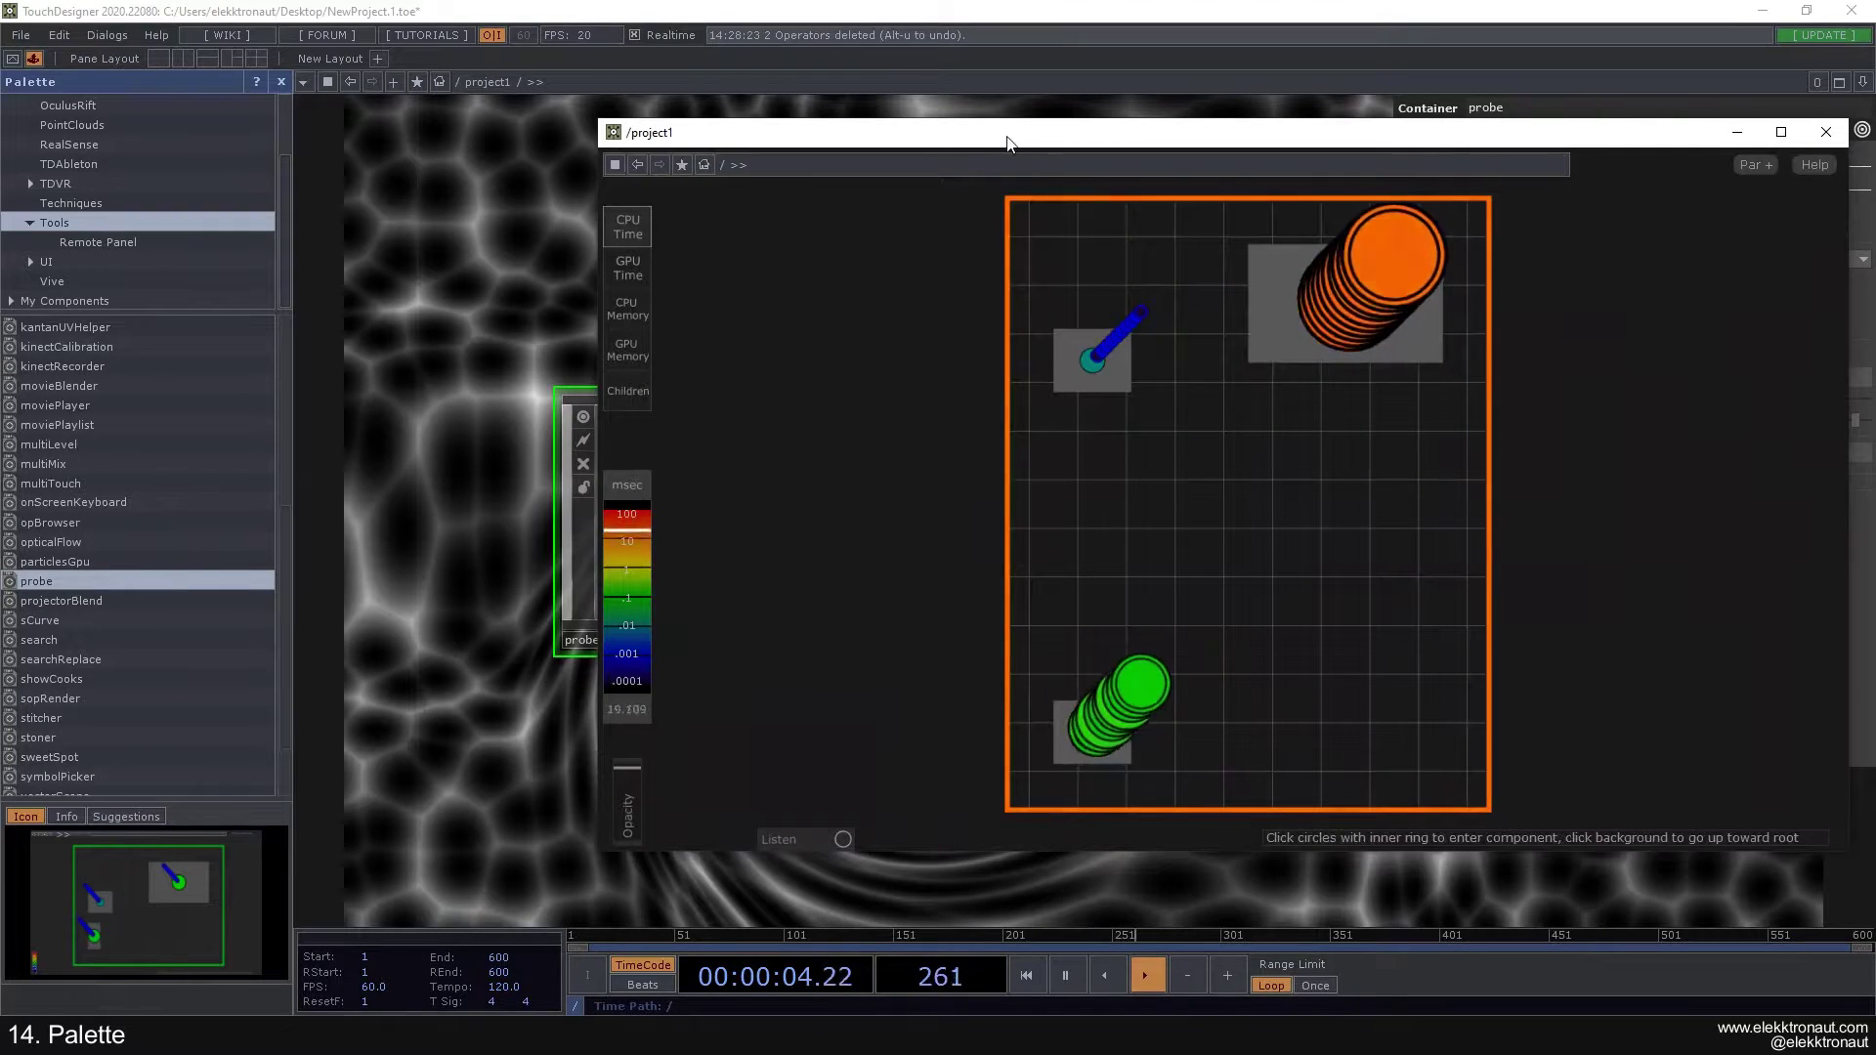
left_click_drag(1045, 145, 1051, 141)
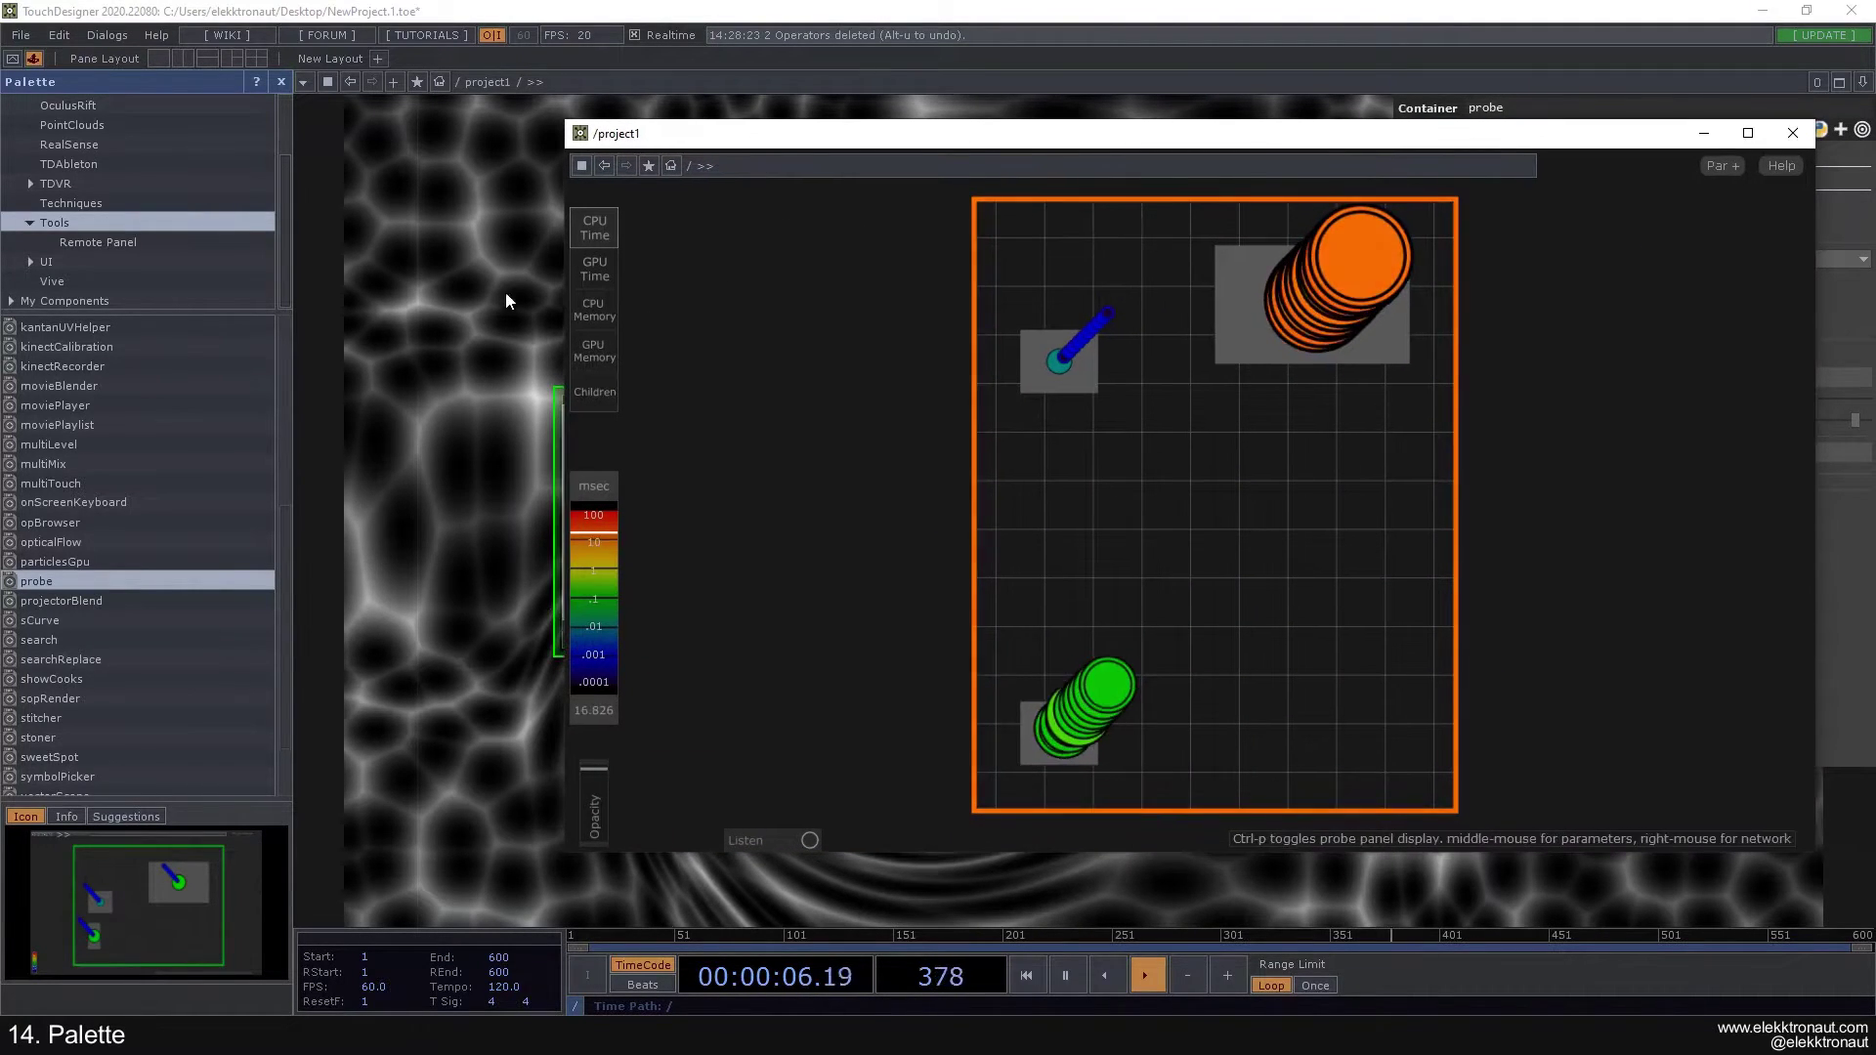
Step: Go up to the root network and hide the Palette to compare the root components with the probe display
scroll(418, 400, "down", 5)
key("u")
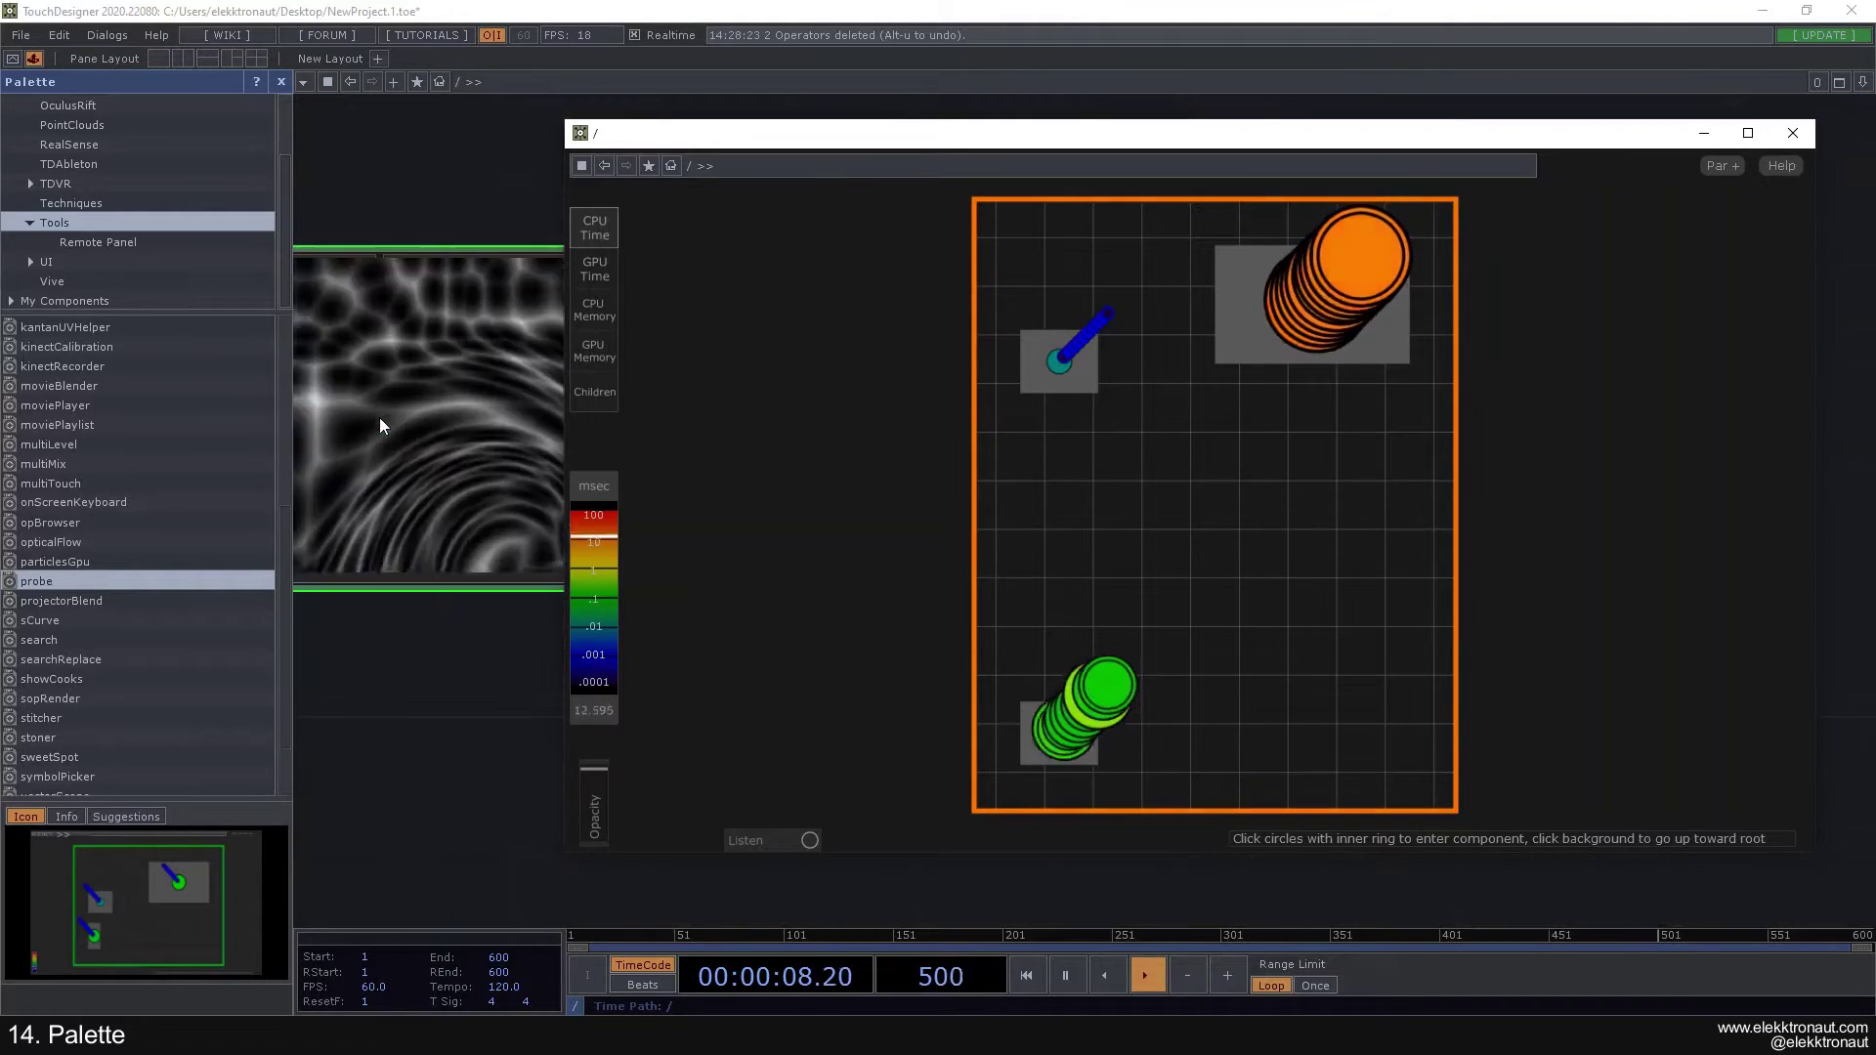
scroll(389, 732, "down", 5)
left_click_drag(394, 745, 507, 532)
scroll(507, 531, "down", 2)
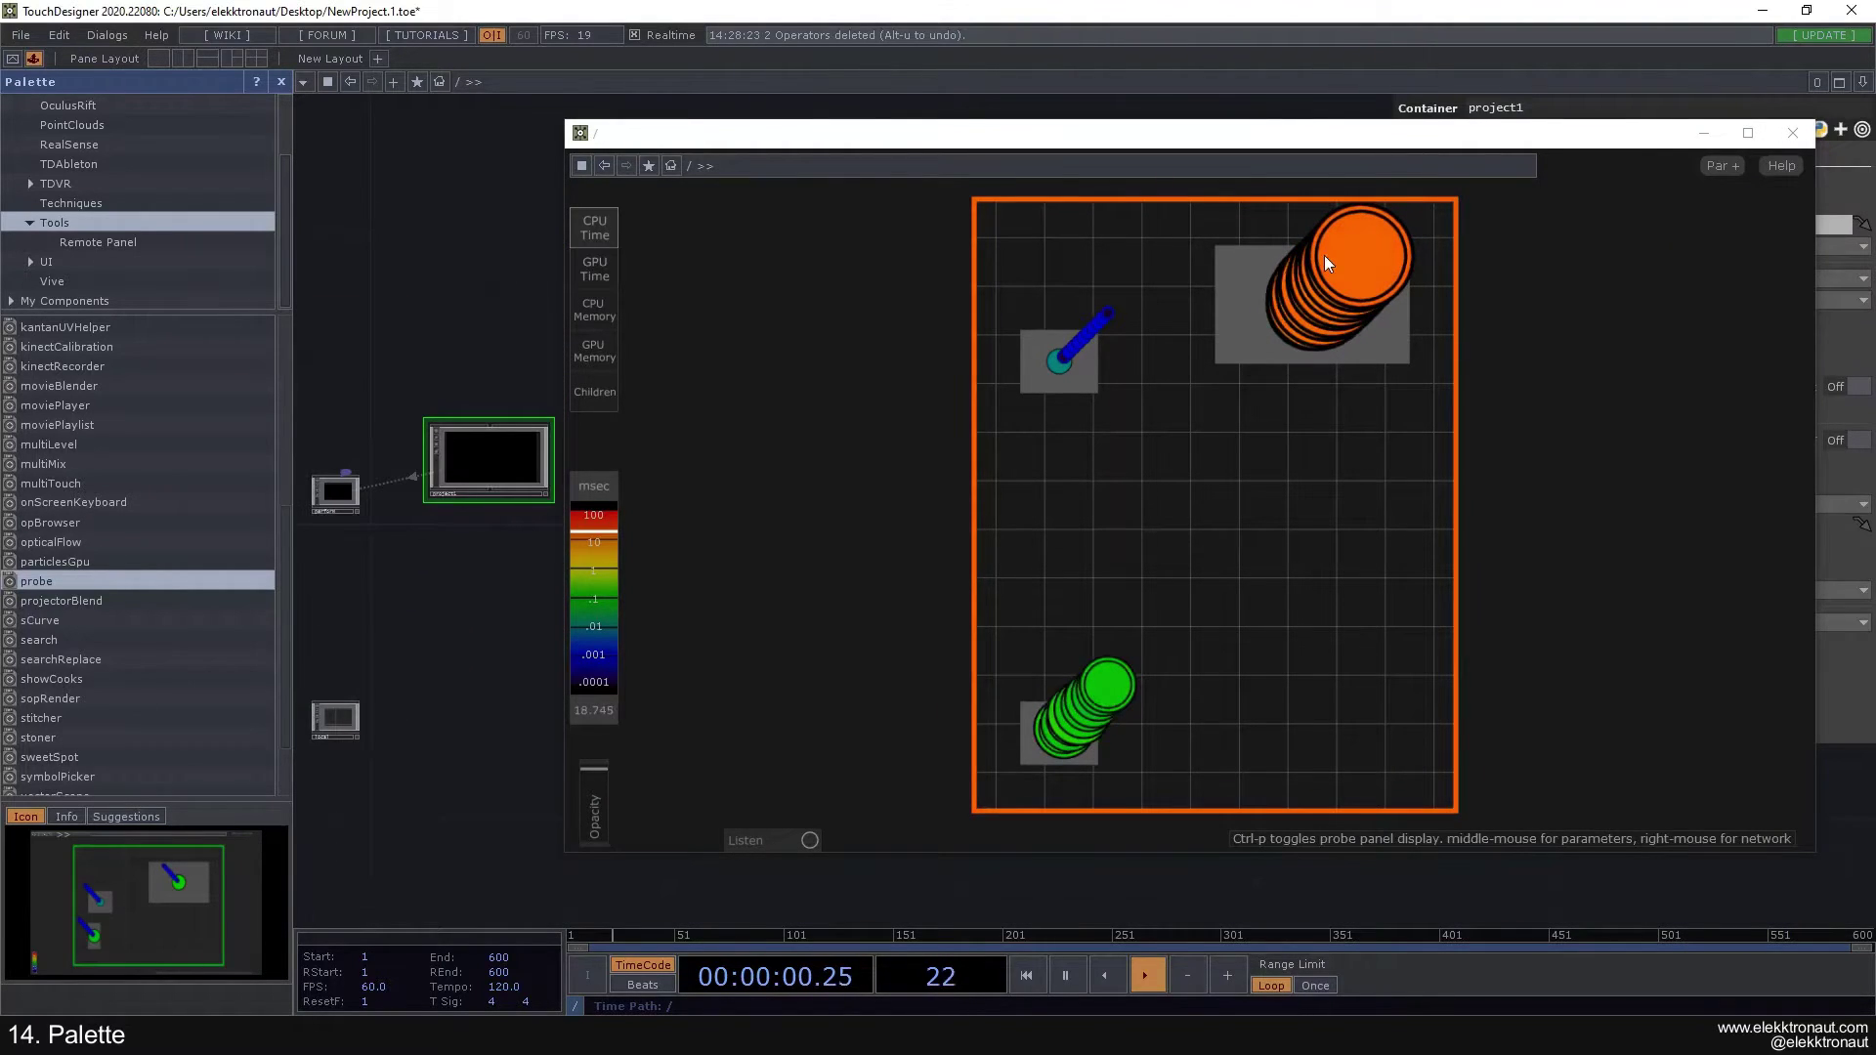
left_click(282, 82)
left_click_drag(223, 286, 306, 306)
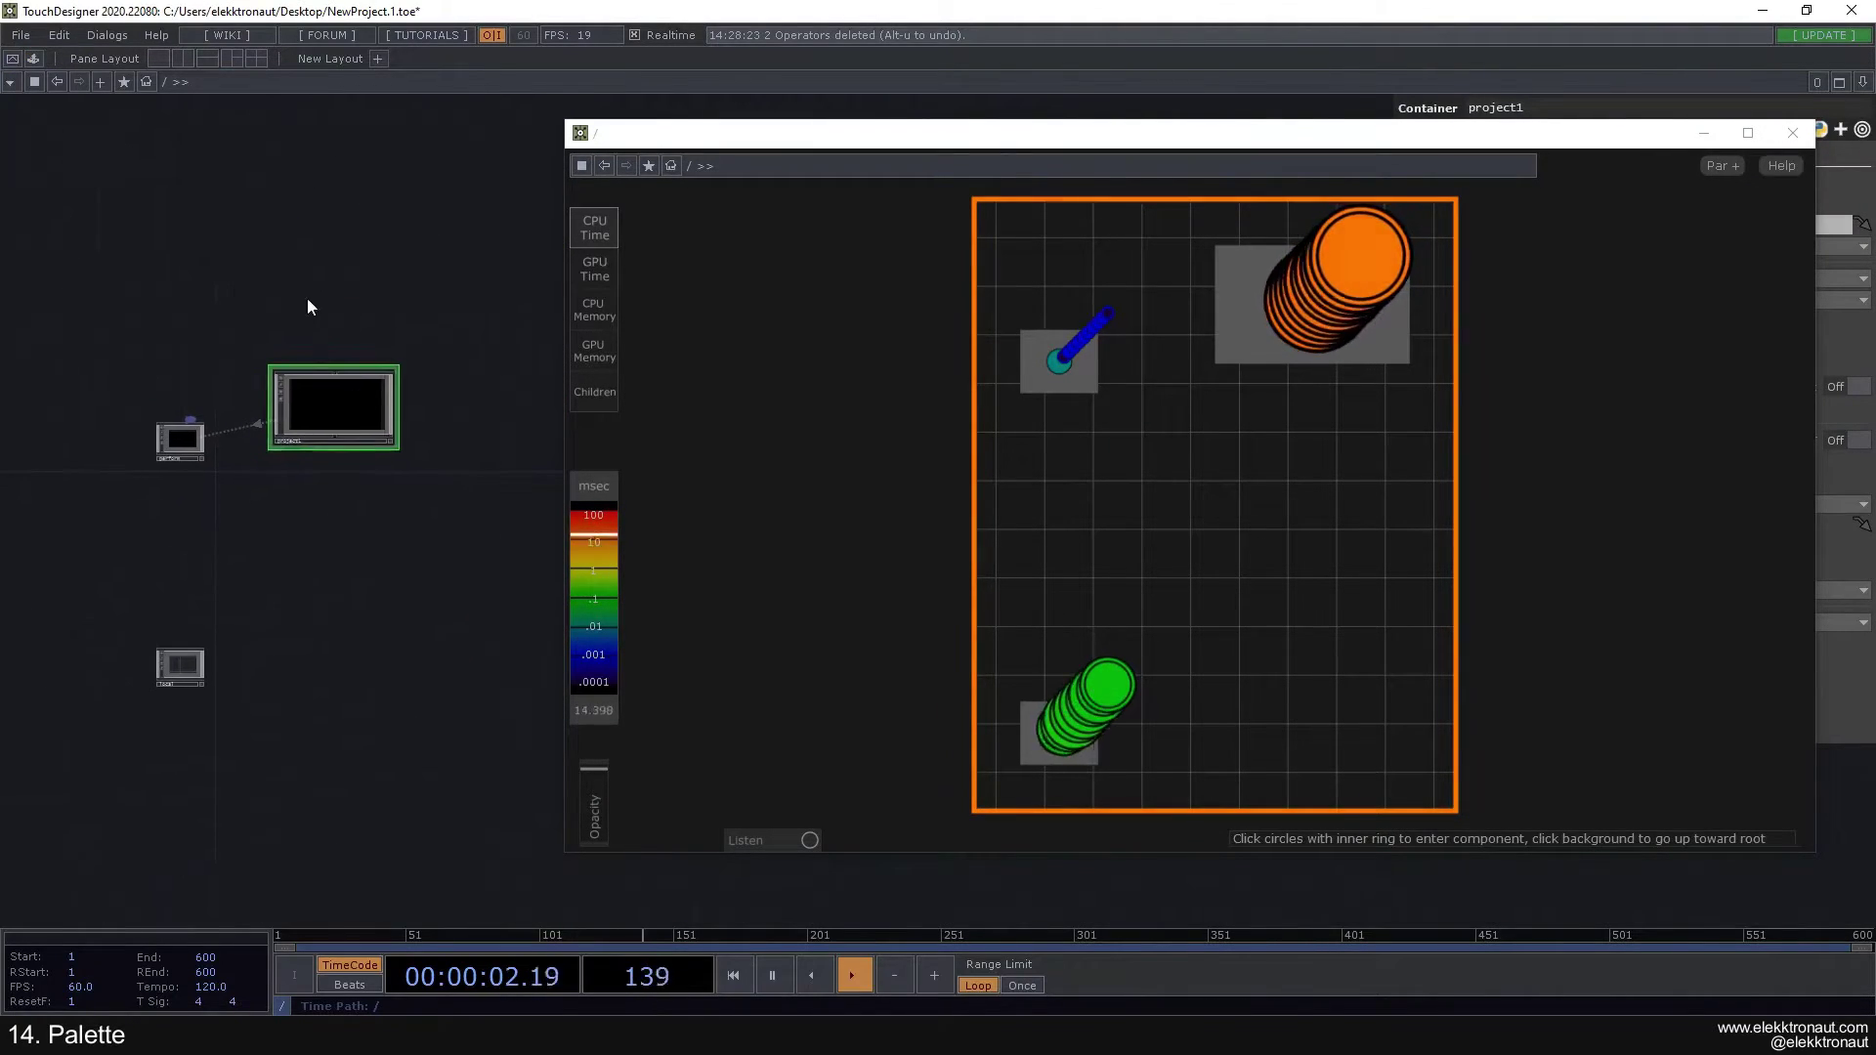
left_click_drag(245, 556, 270, 538)
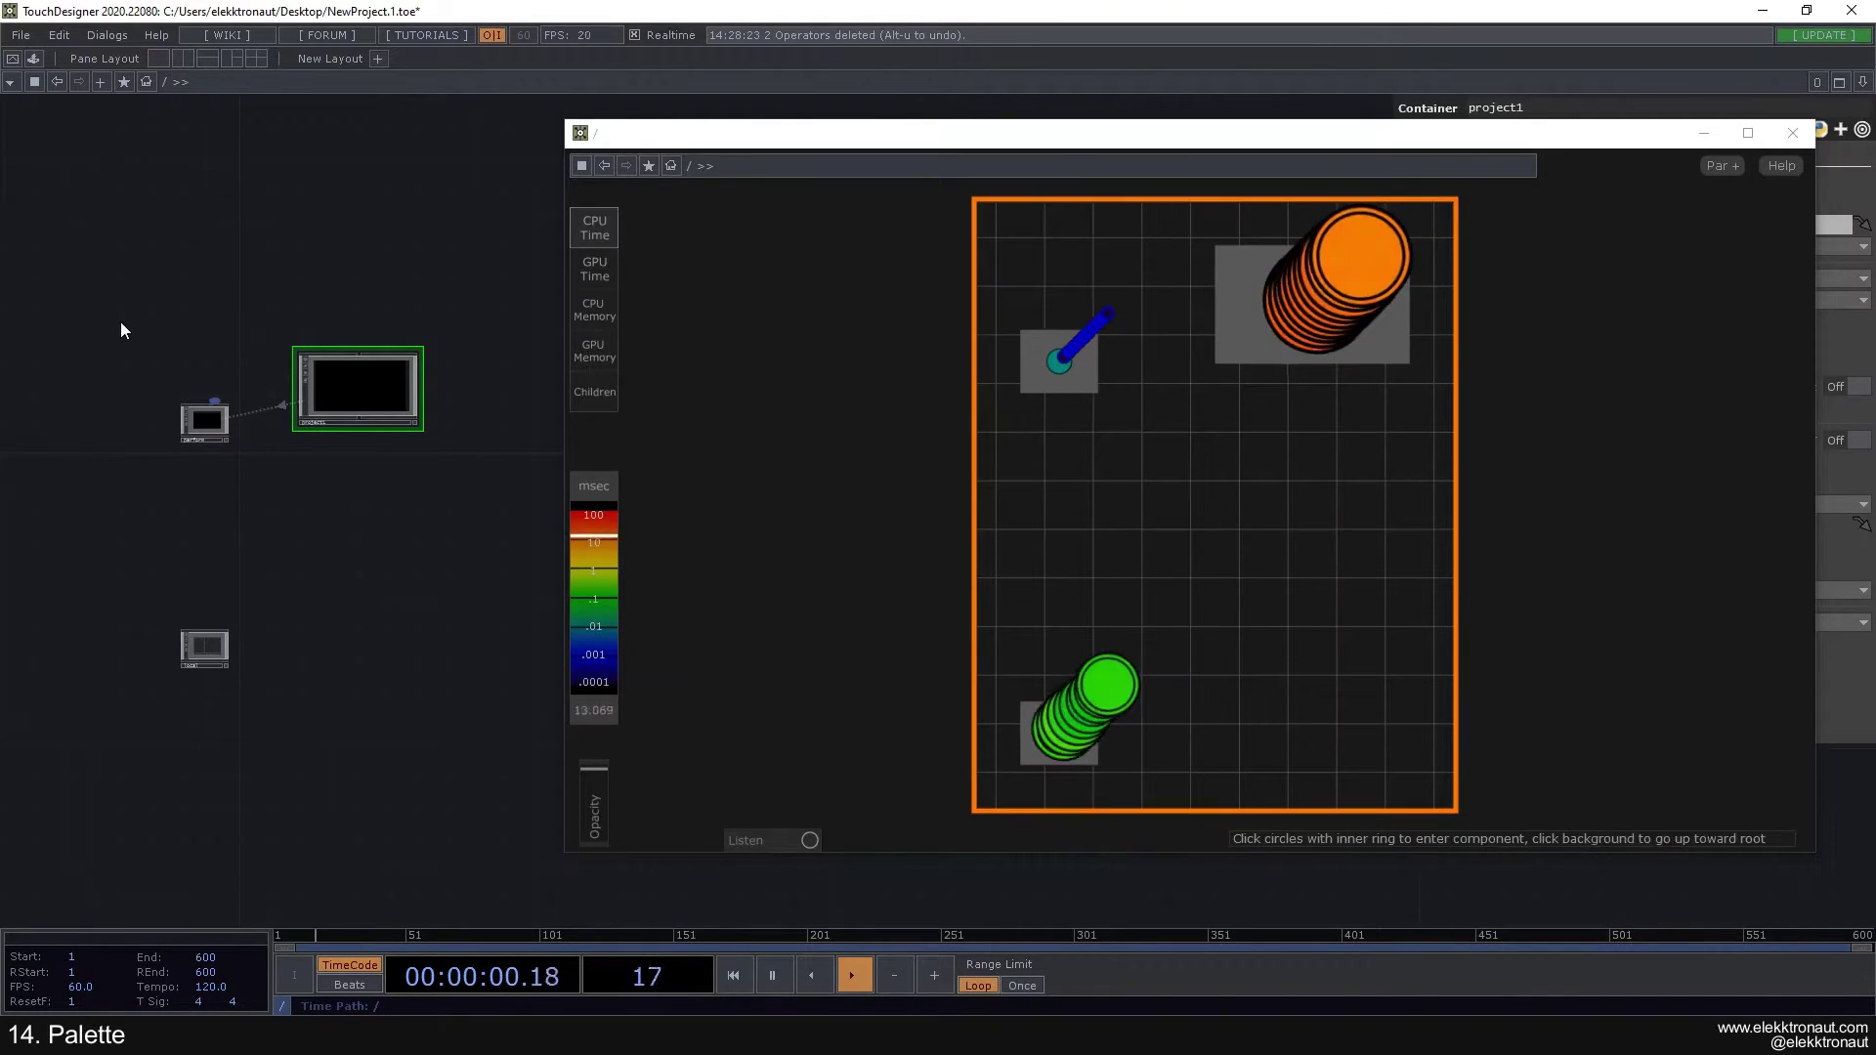
Step: Enter project1 in both the probe and the network, and compare the probe's CPU Time, GPU Time, CPU Memory and GPU Memory views
left_click(1319, 309)
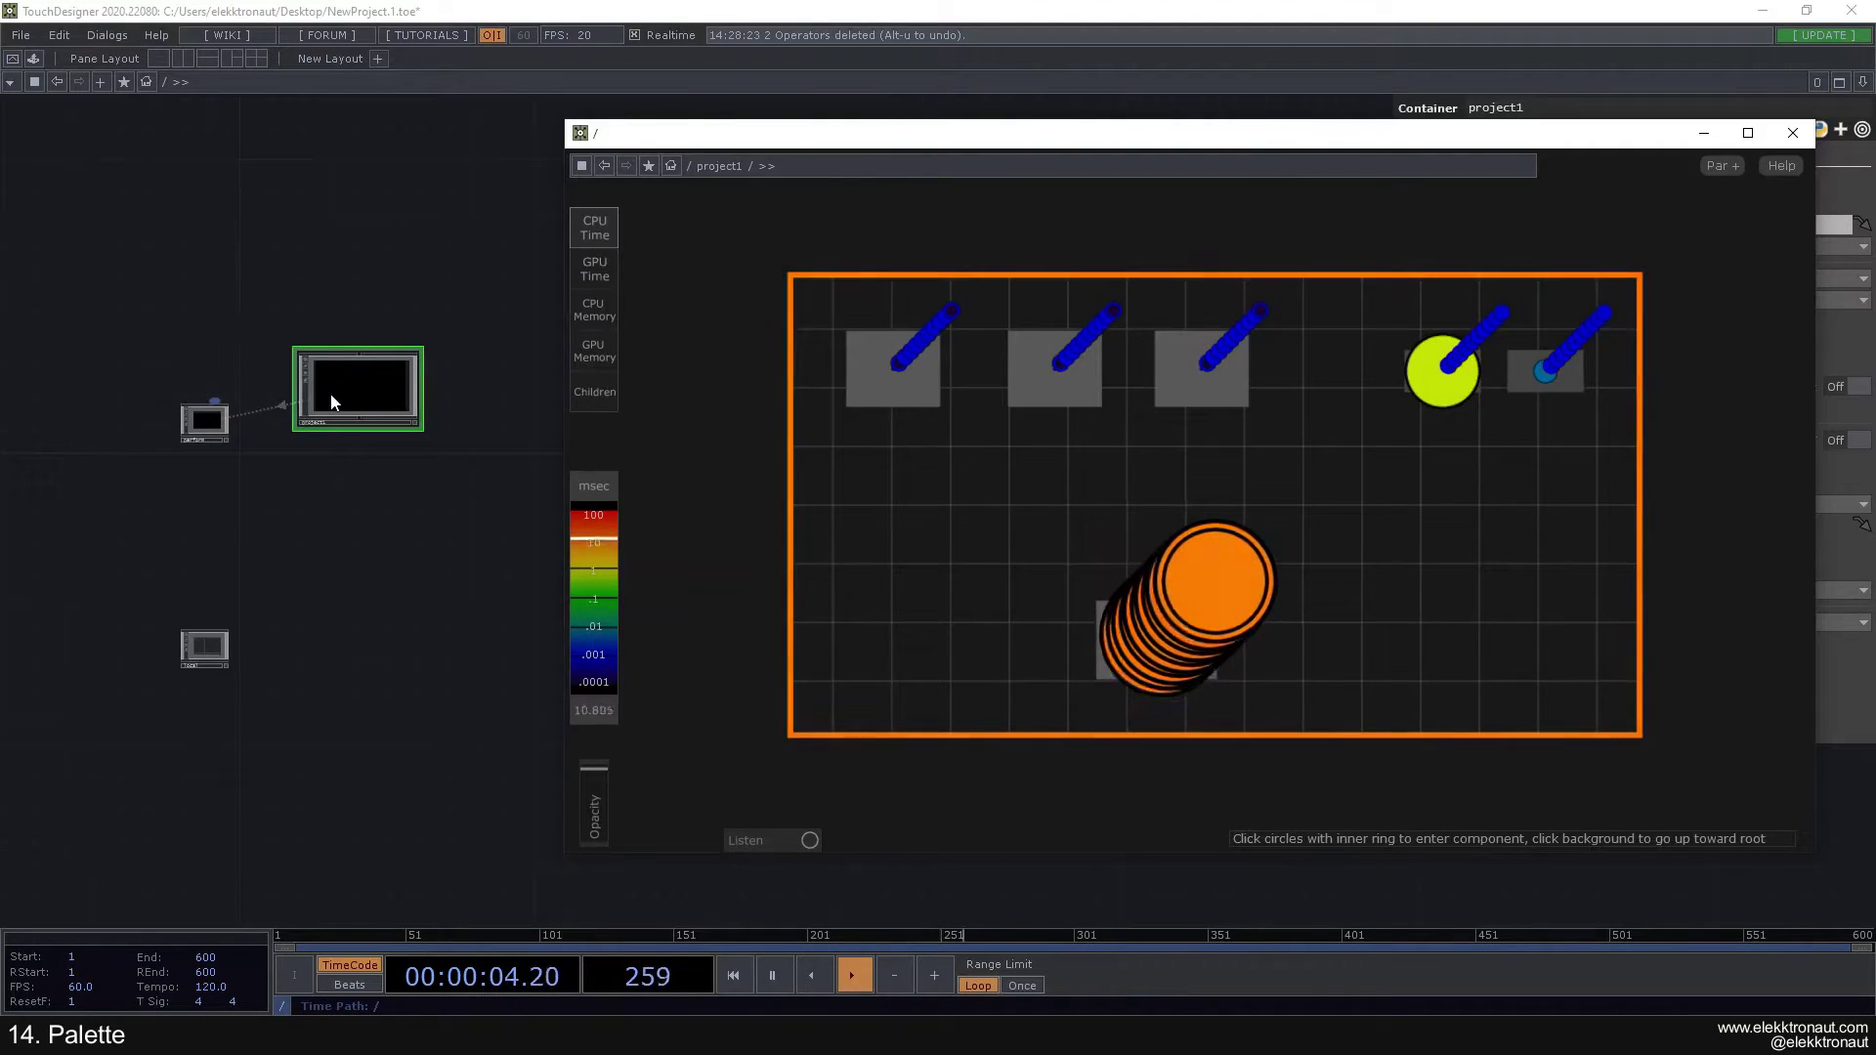
scroll(332, 394, "up", 6)
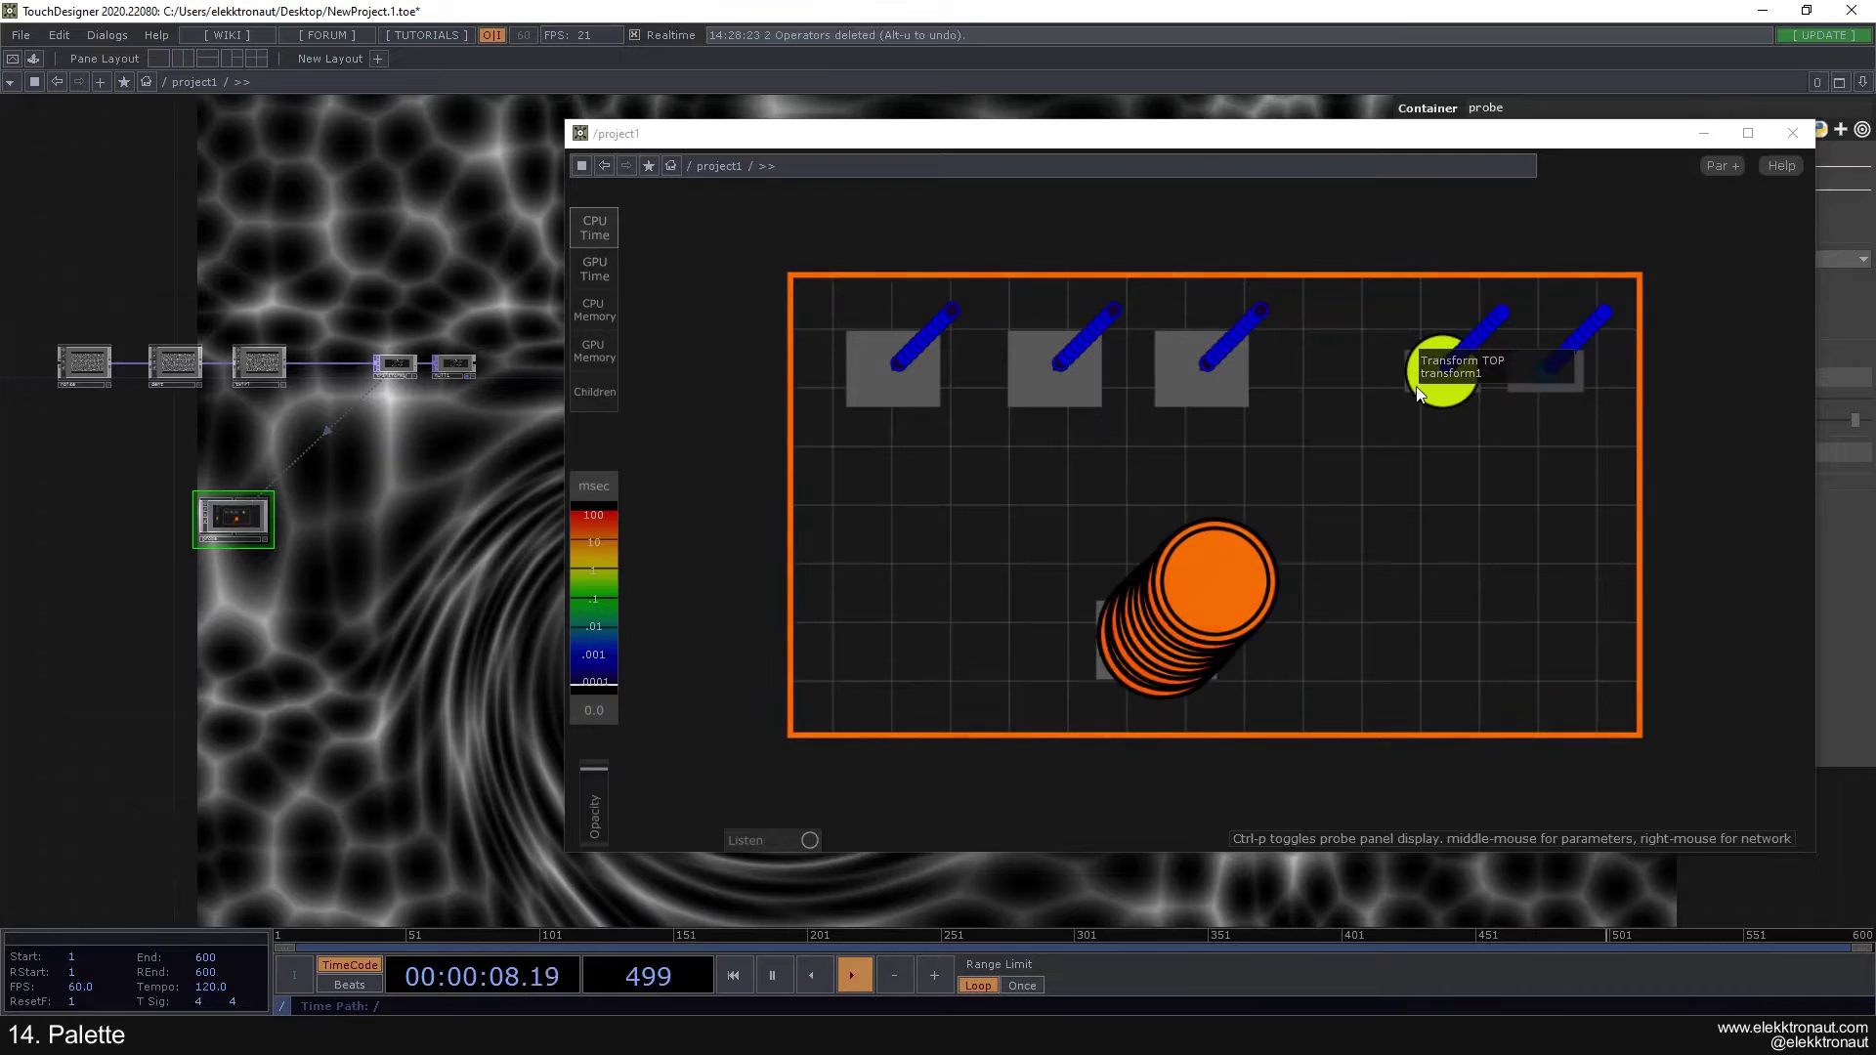
left_click(593, 266)
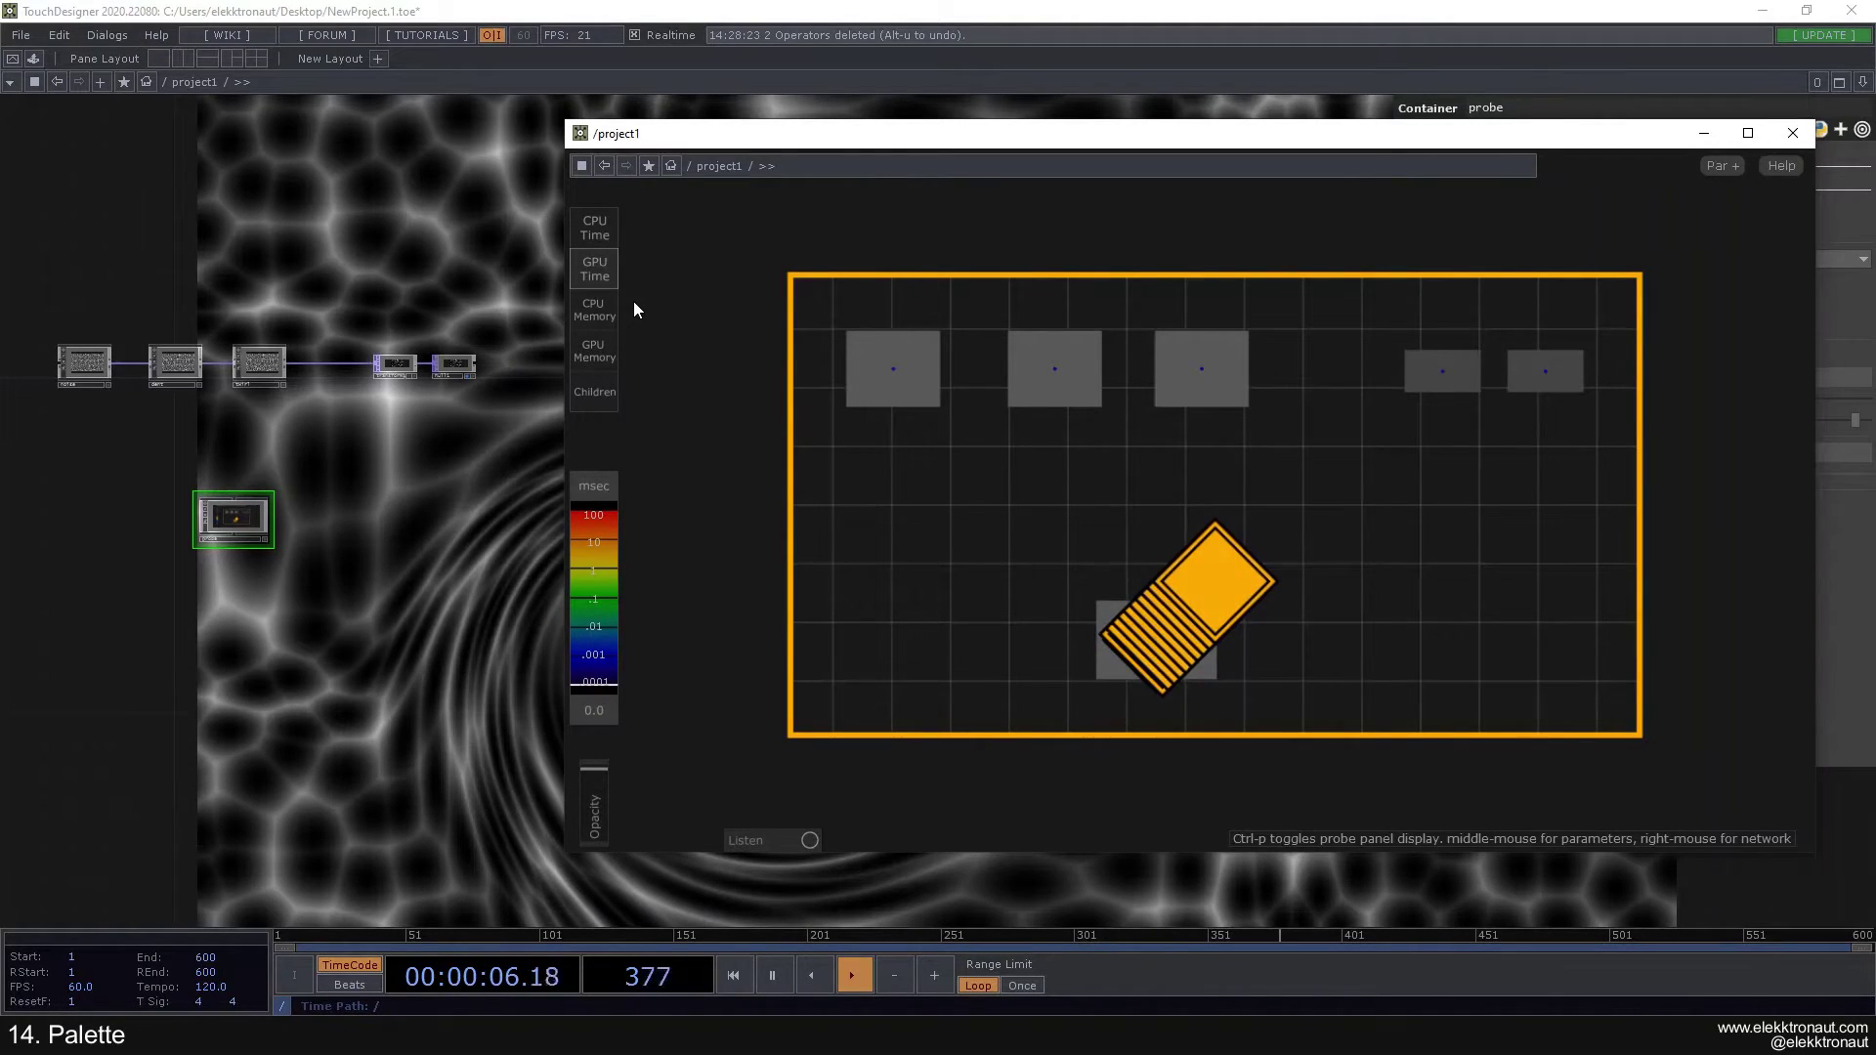
left_click(599, 228)
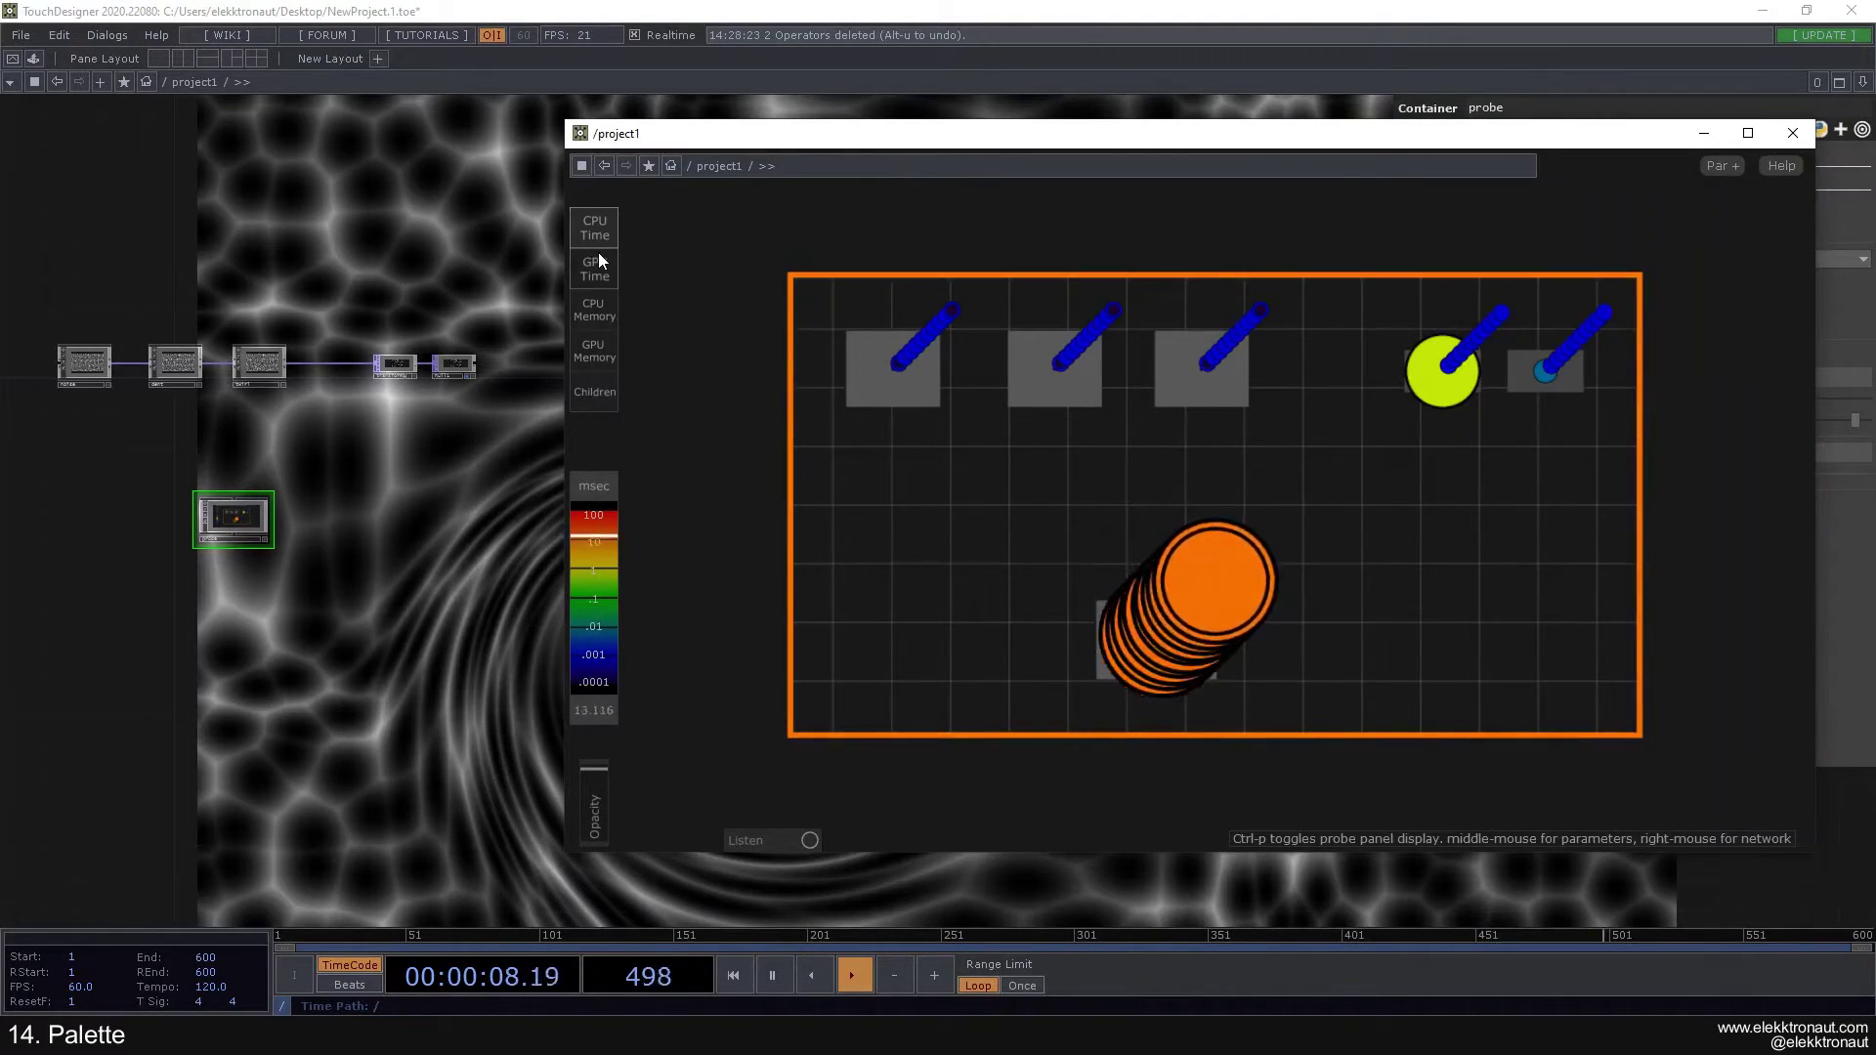
left_click(588, 275)
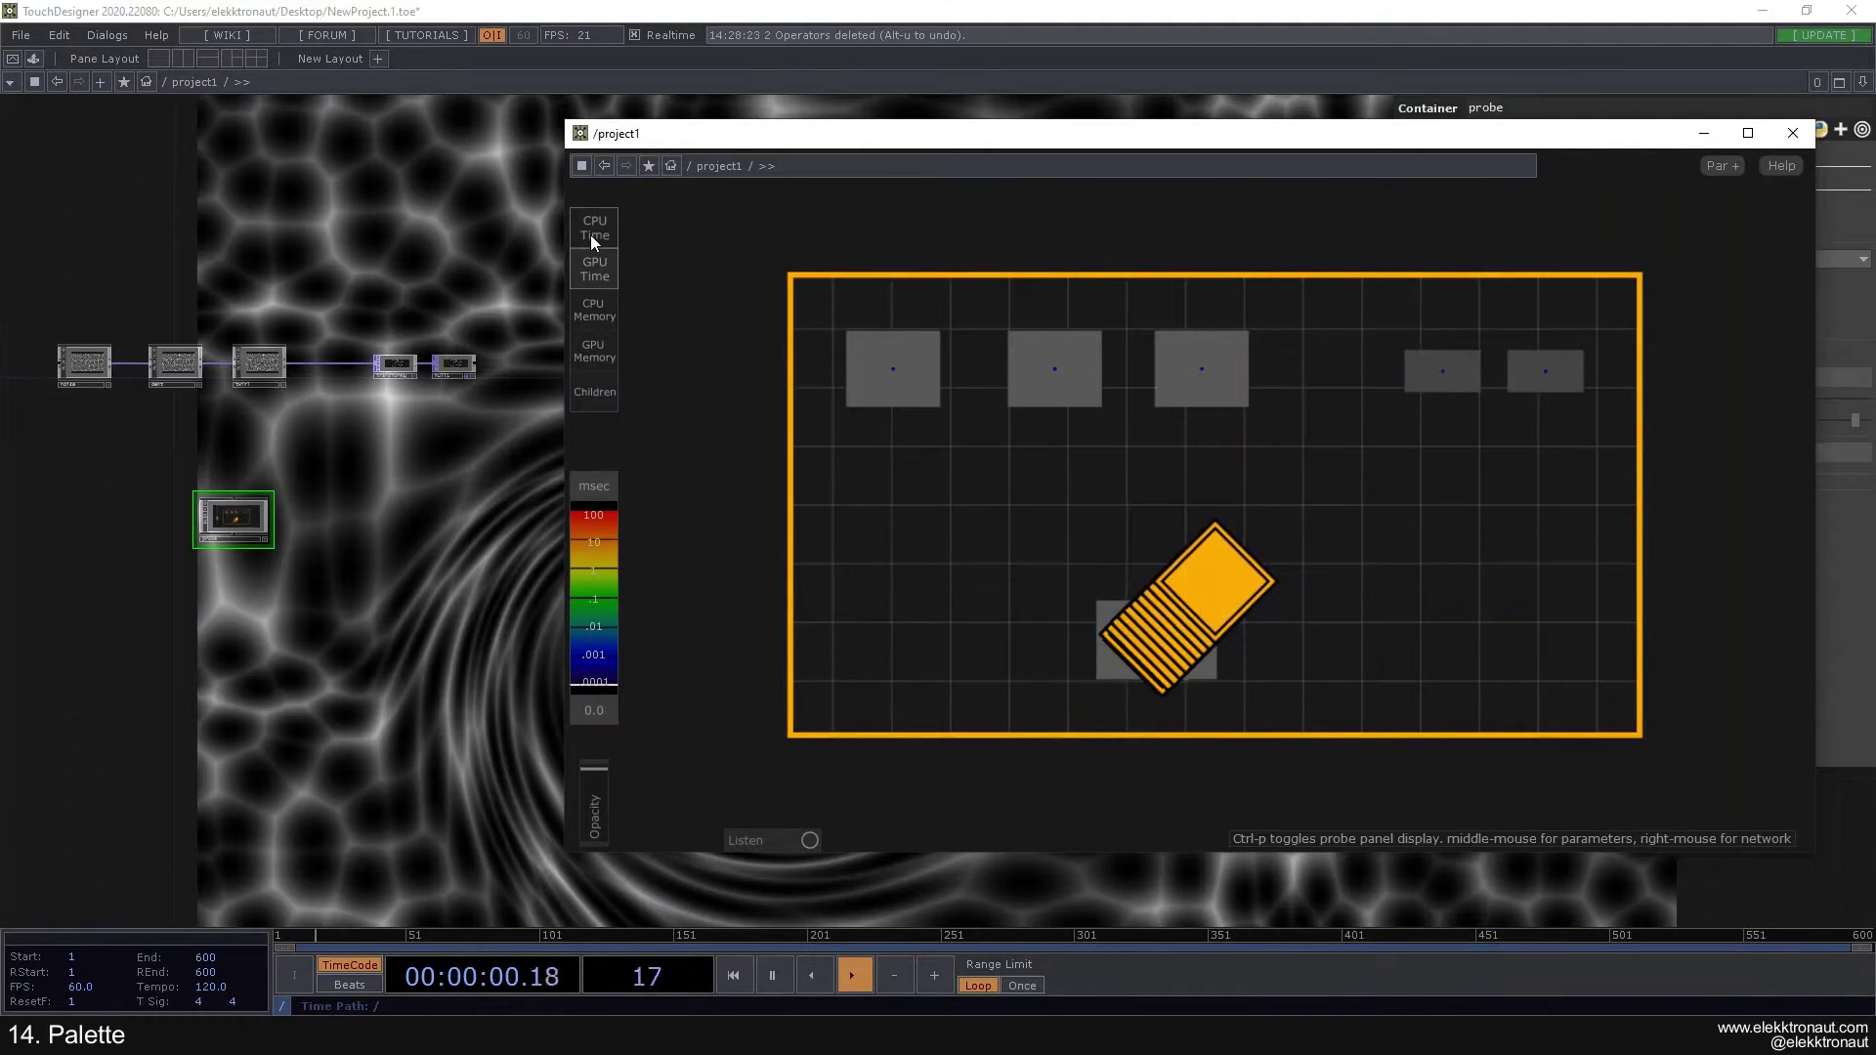
left_click(591, 234)
left_click(600, 311)
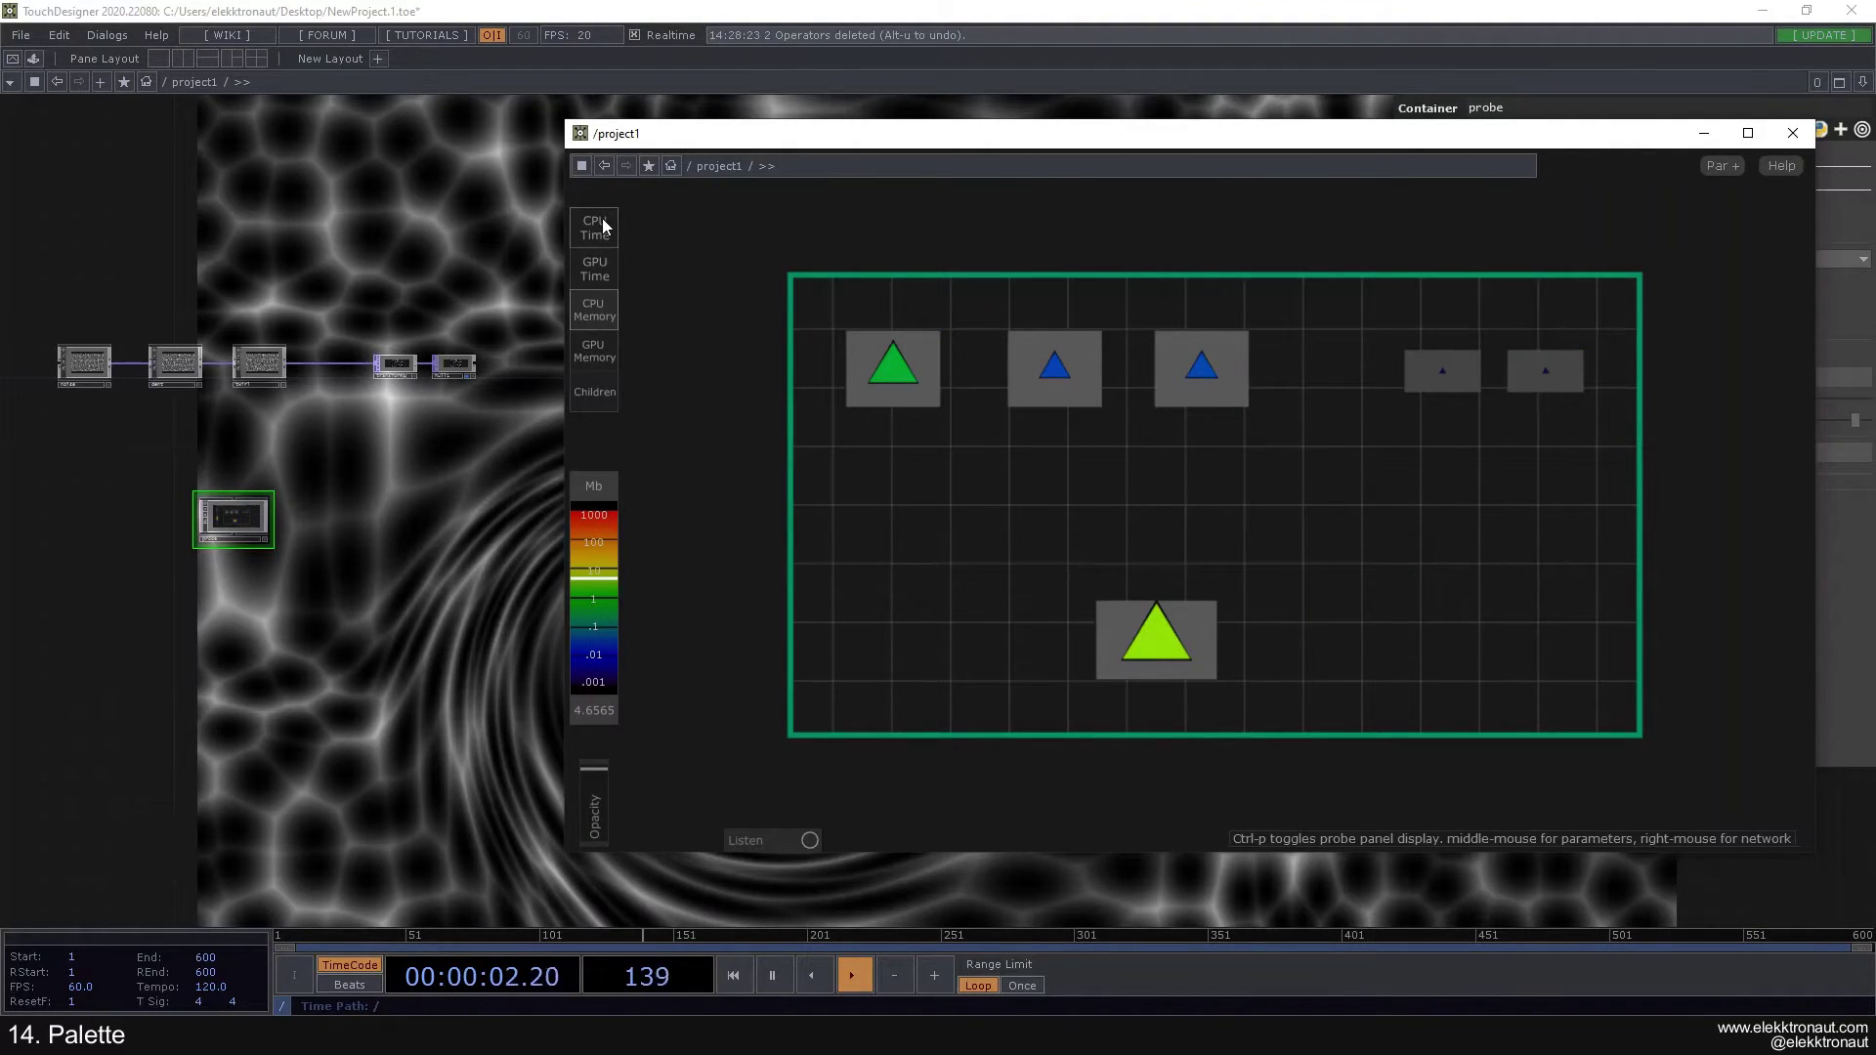
left_click(598, 357)
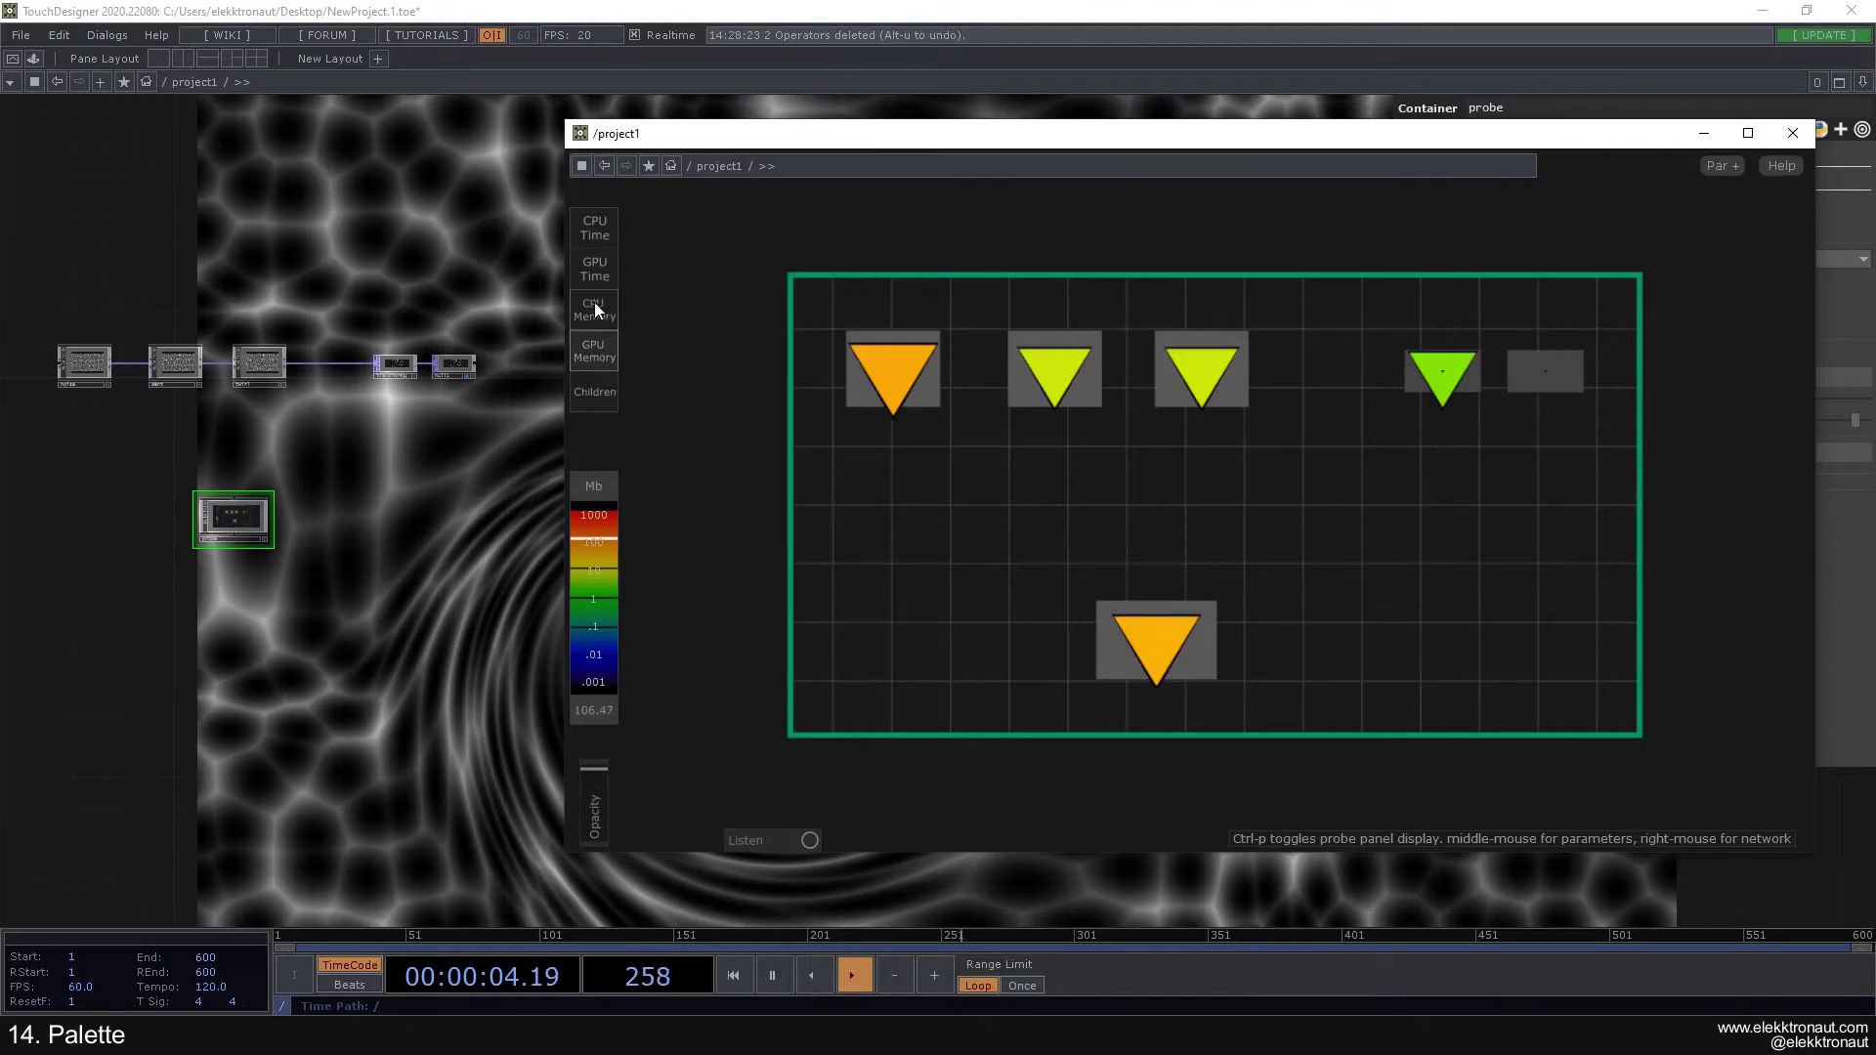
left_click(594, 305)
Step: Switch the probe to CPU Time, inspect the operators inside the noise component, and return the probe to project1
left_click(596, 234)
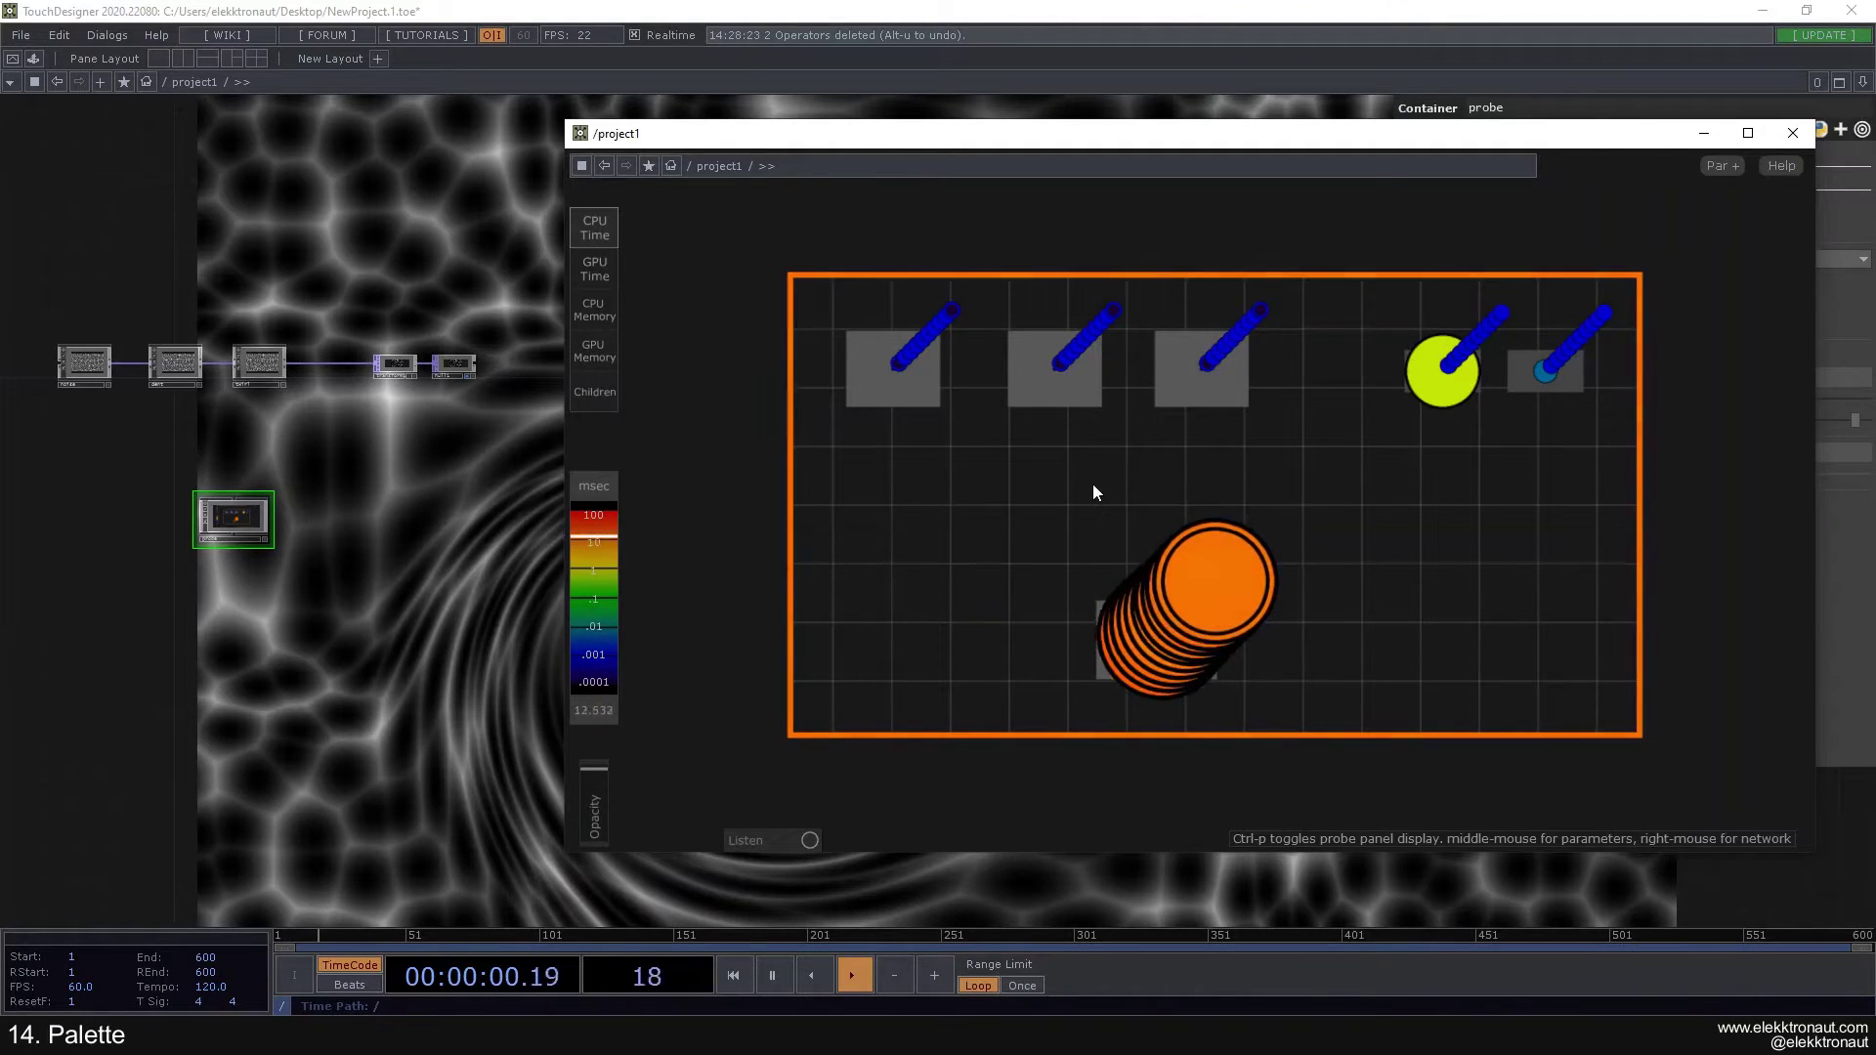
left_click(918, 373)
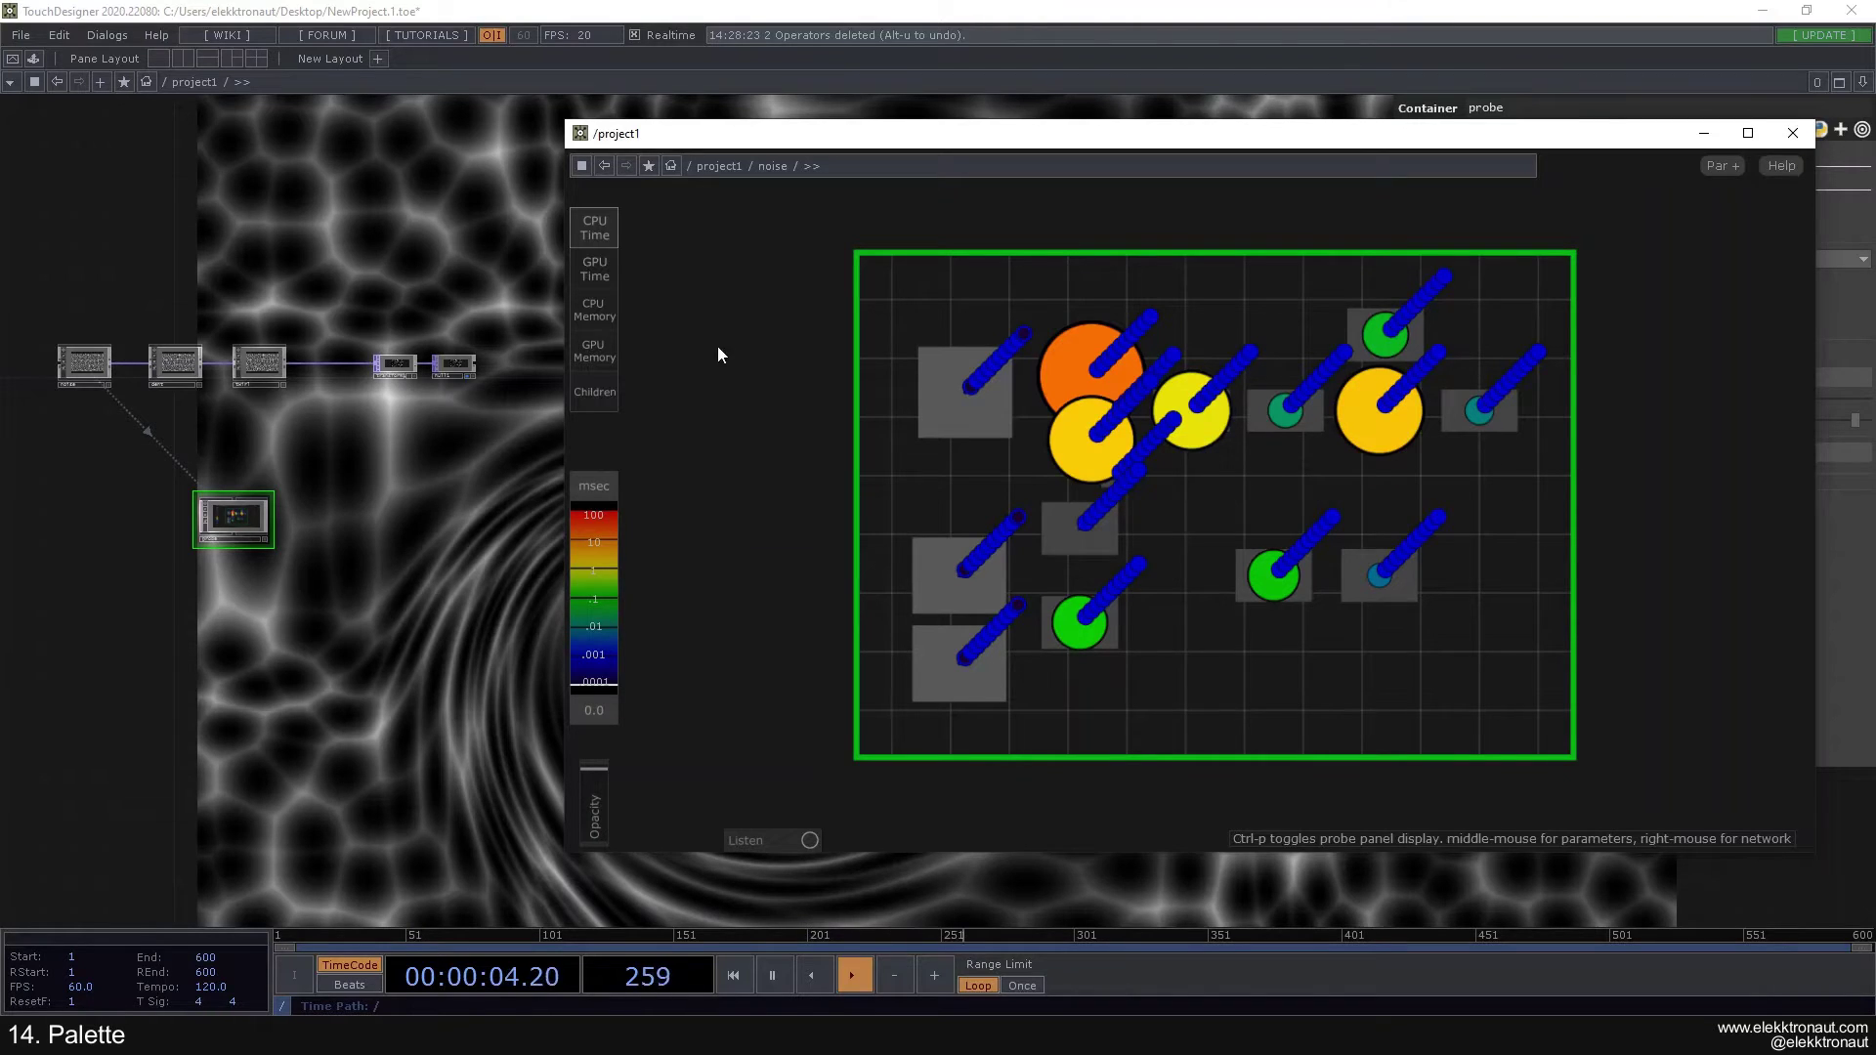
left_click(723, 170)
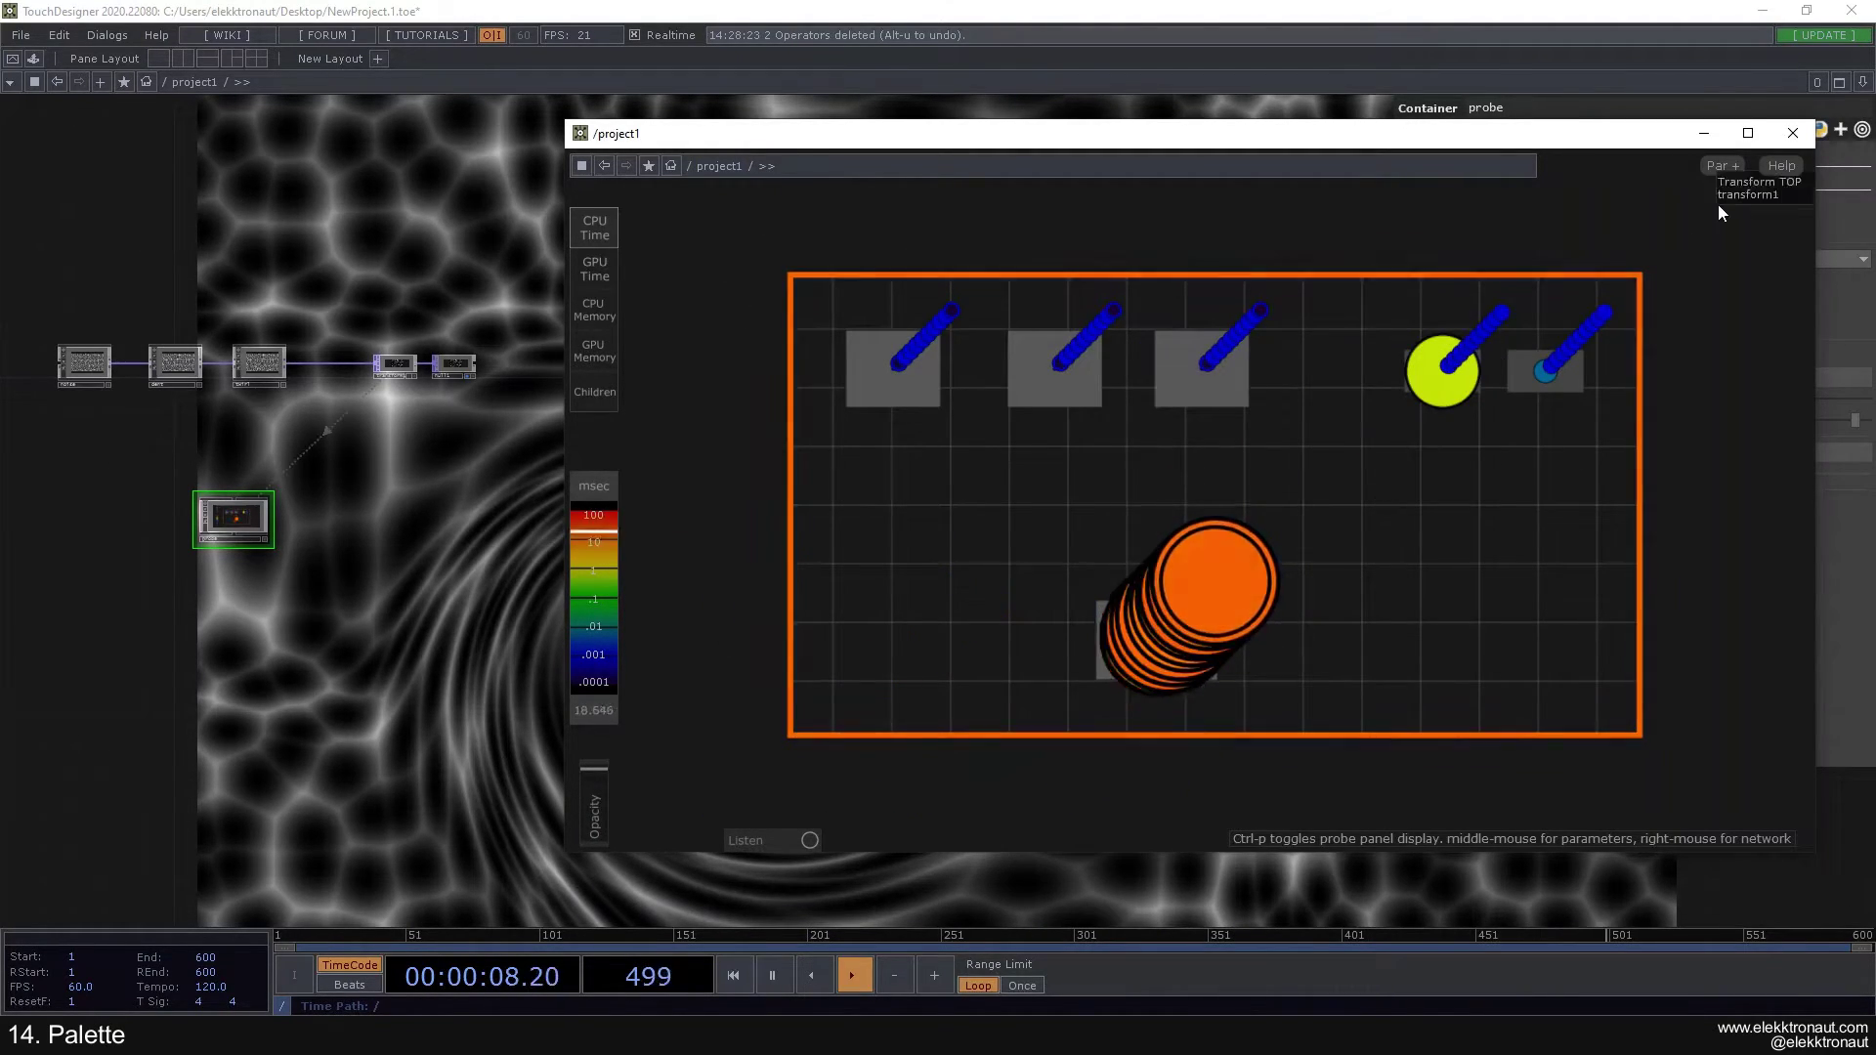
Step: Close the probe window and delete the probe component from the project1 network
left_click(1793, 133)
left_click_drag(687, 602, 1023, 626)
scroll(543, 566, "up", 3)
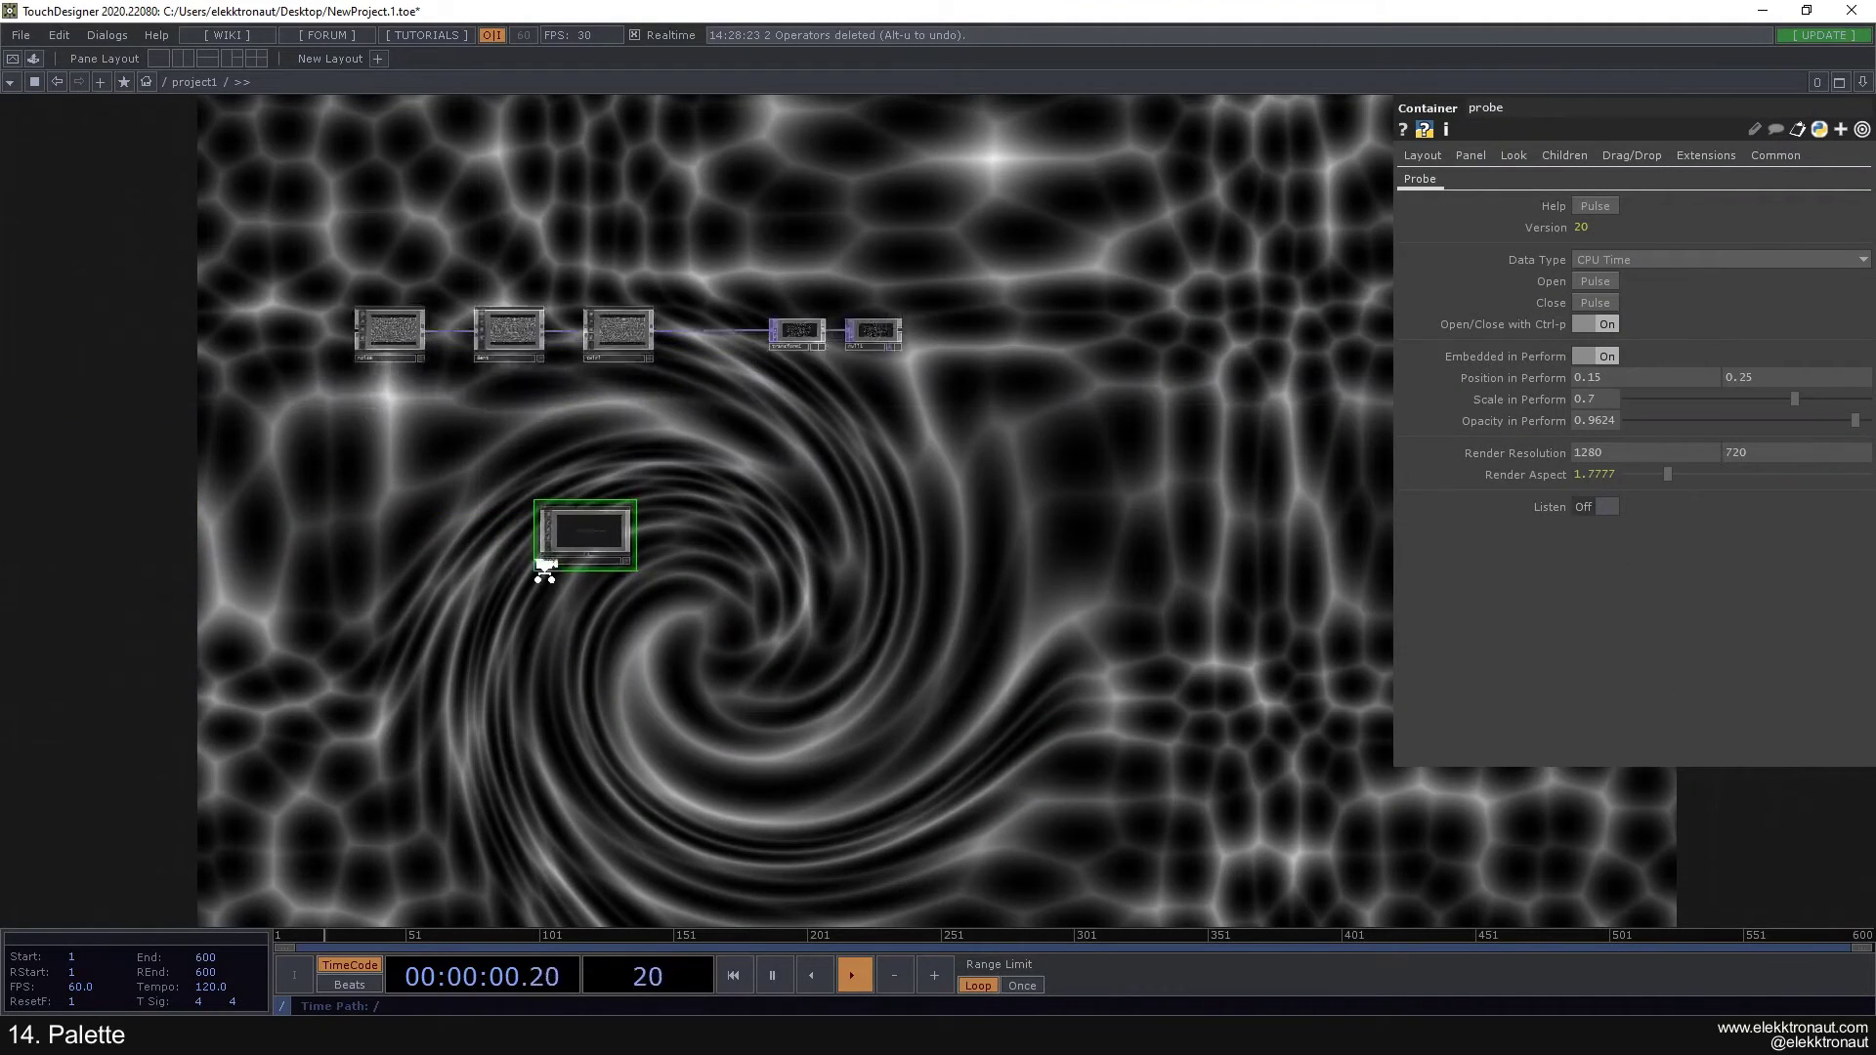
key("Delete")
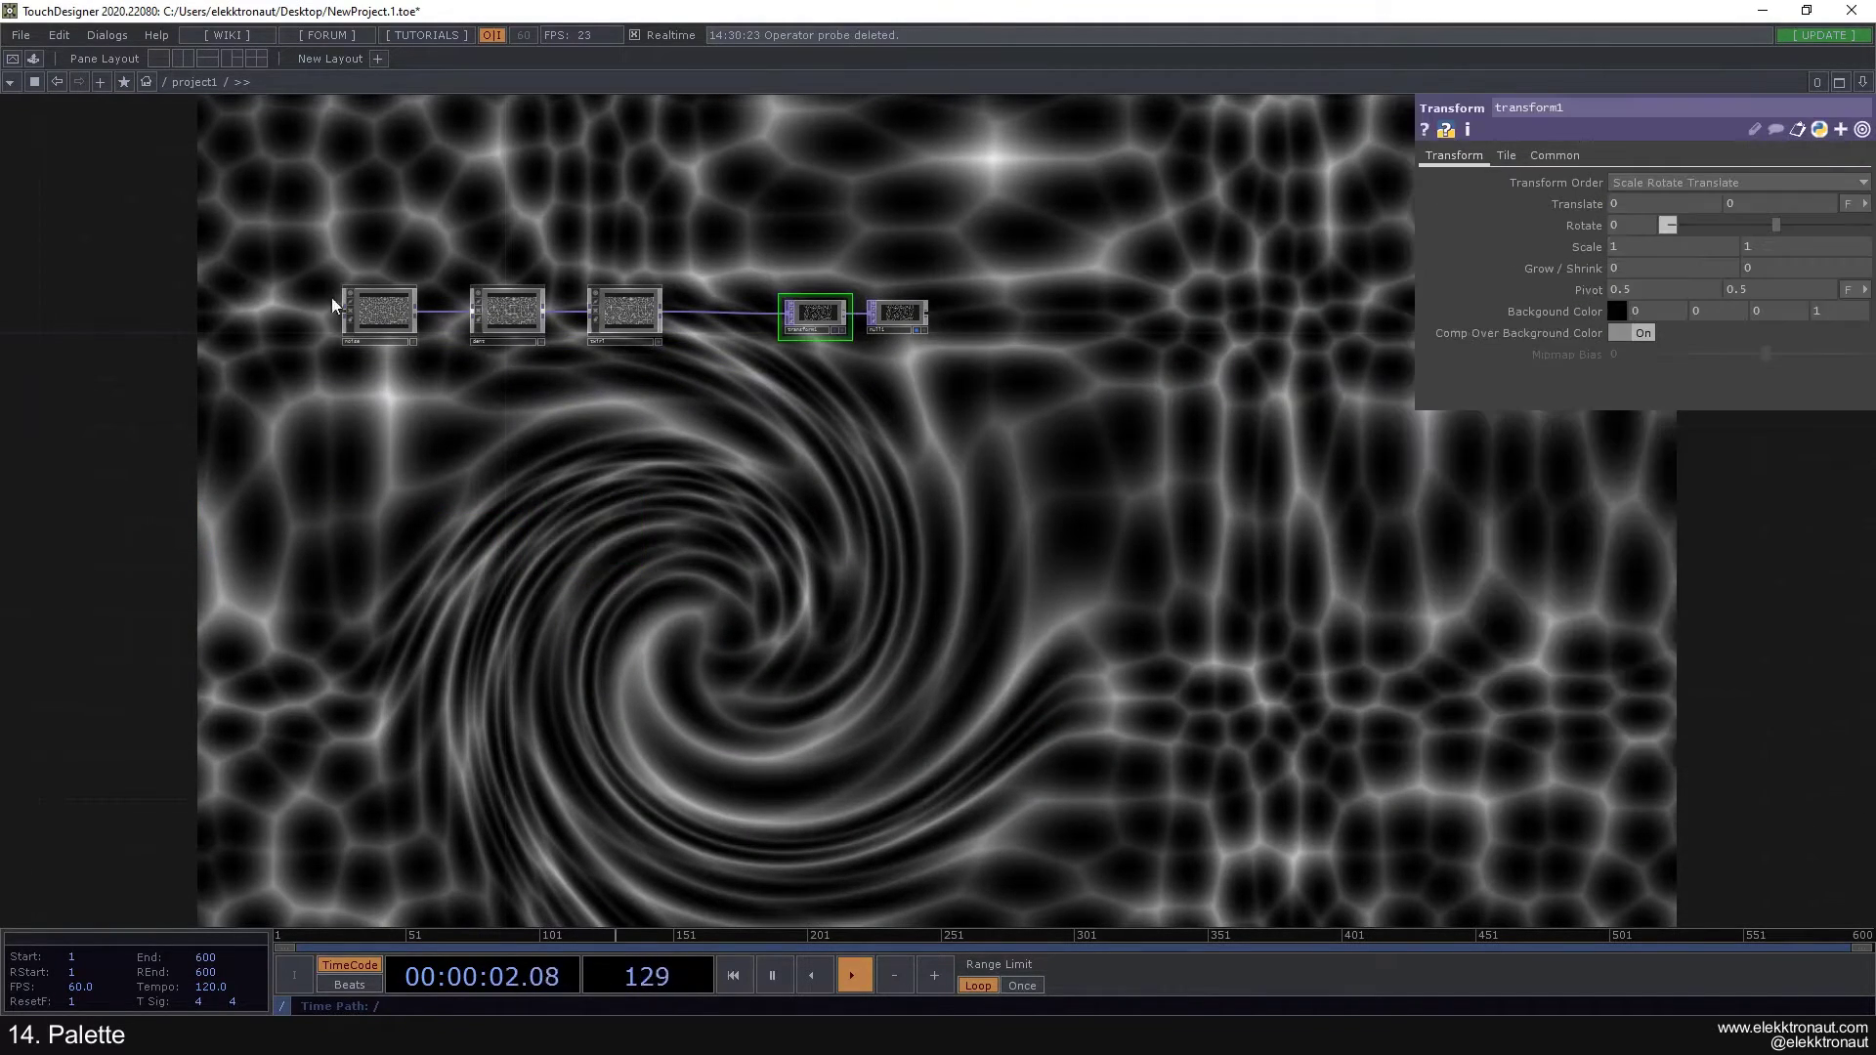
Step: Reopen the Palette and add the equalizer component from the Tools folder below the operator chain in project1
left_click(33, 61)
left_click(144, 209)
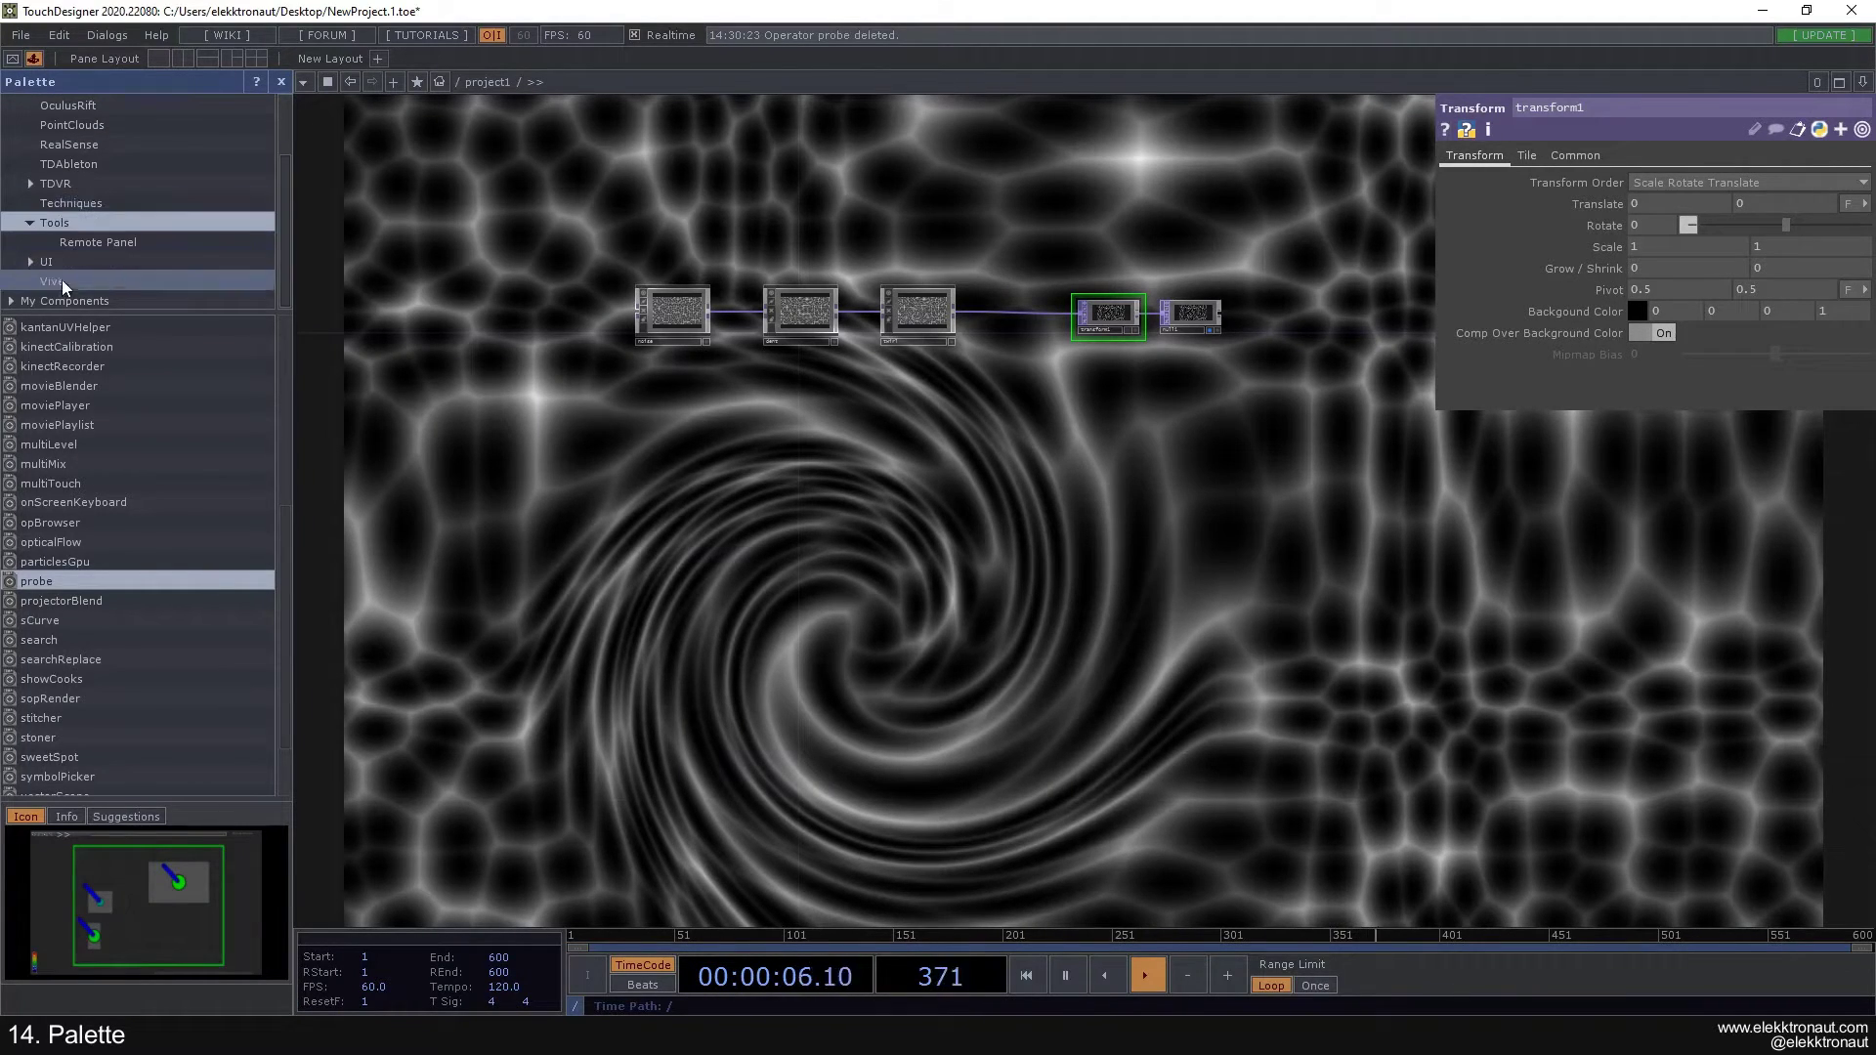
scroll(133, 484, "up", 3)
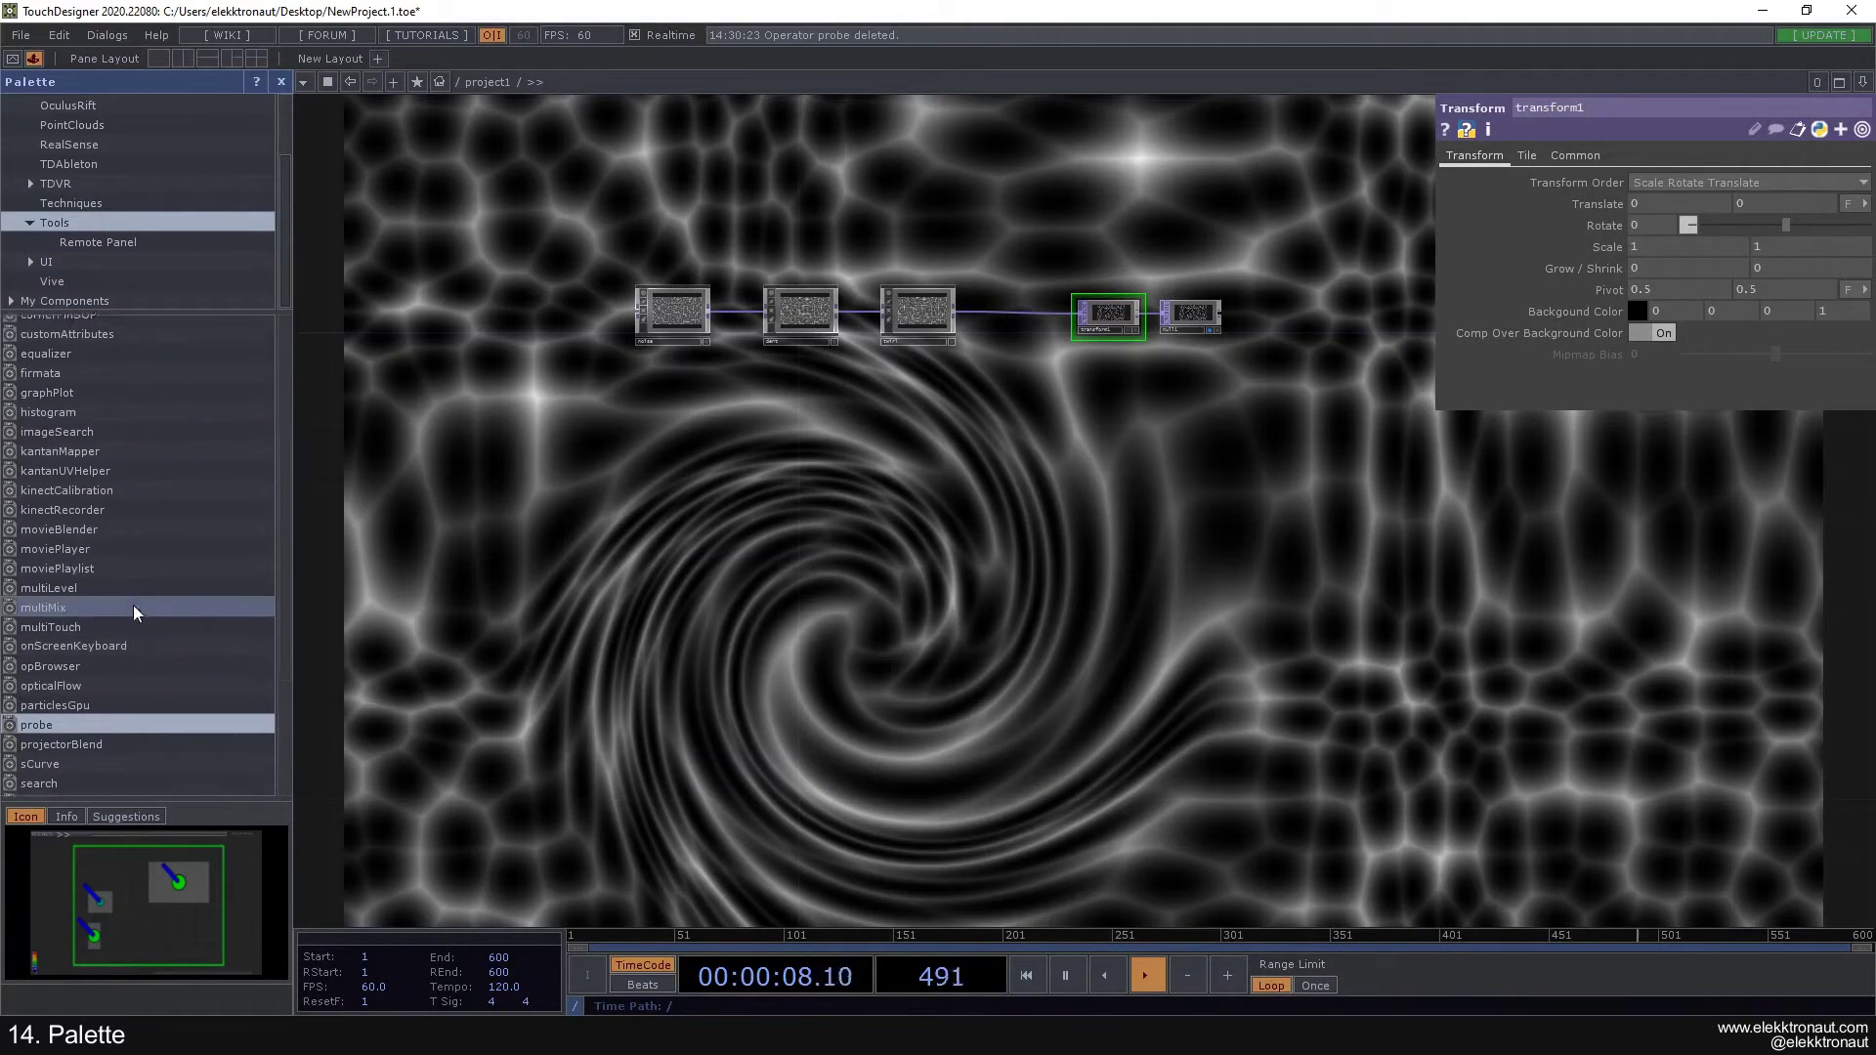
scroll(127, 584, "up", 1)
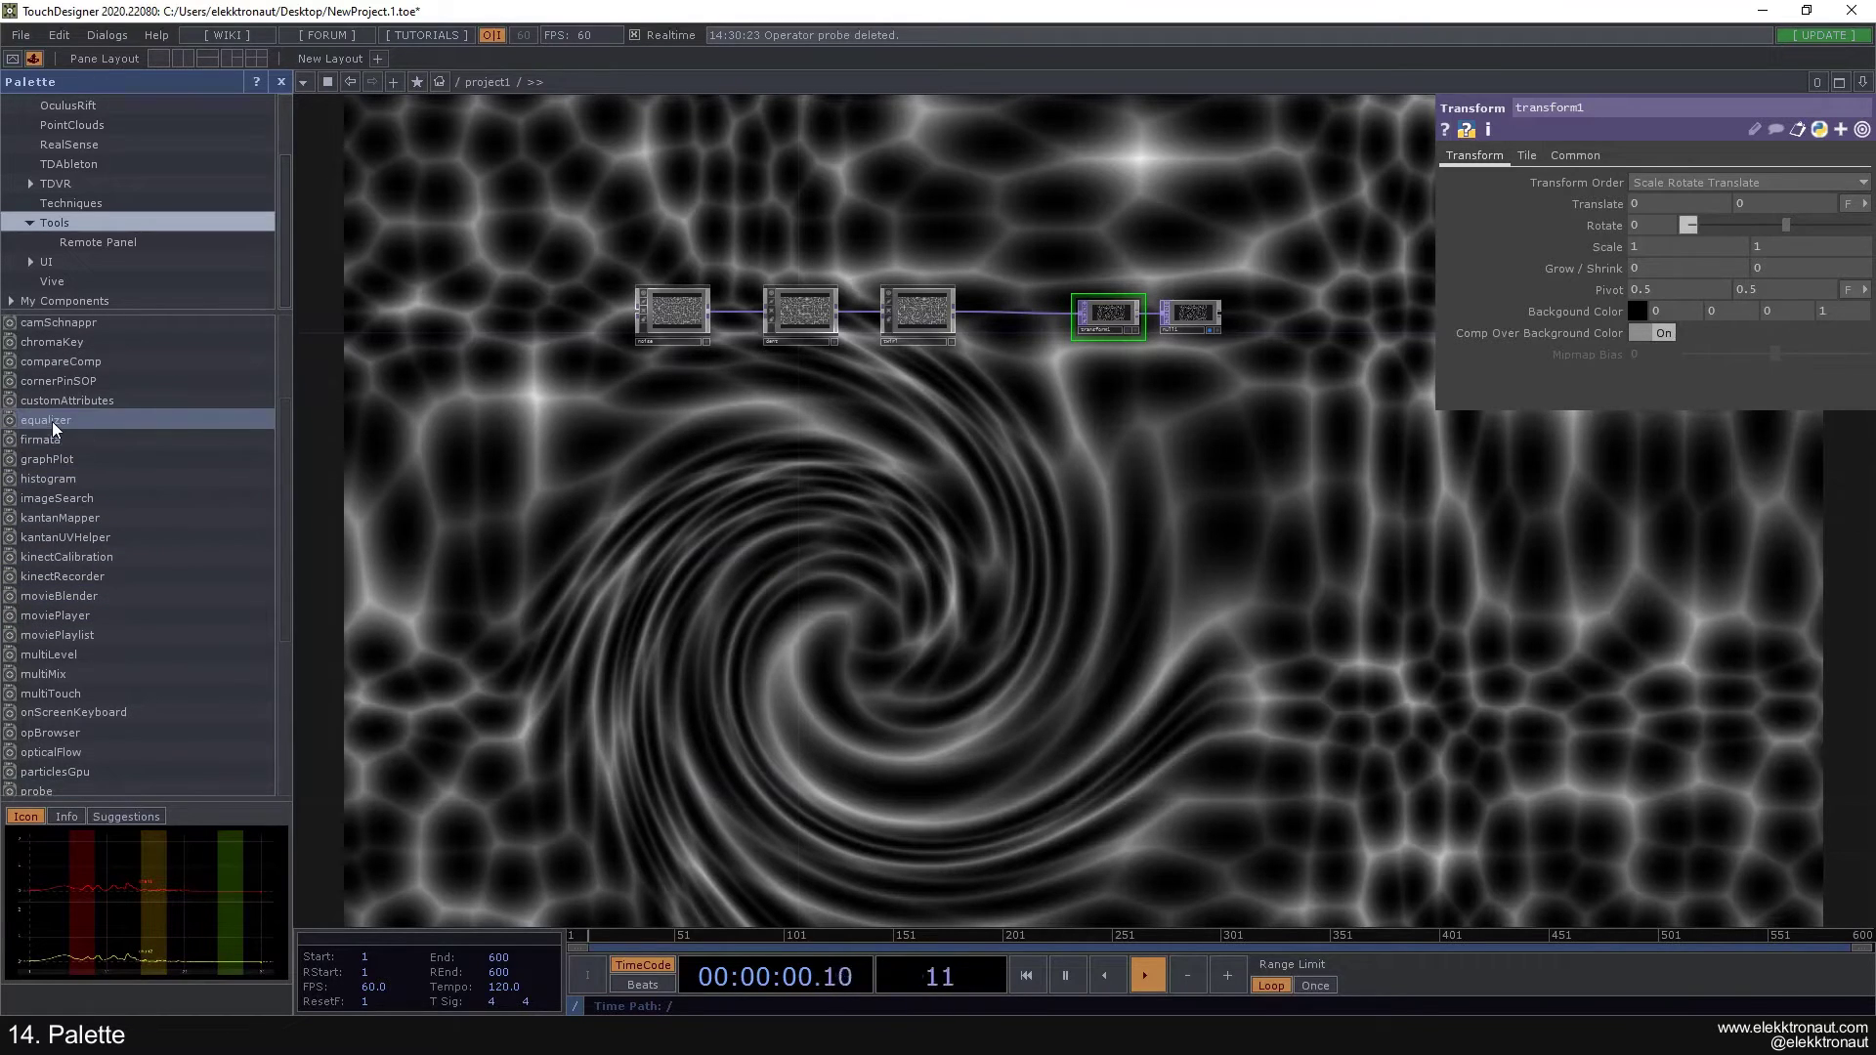
left_click_drag(47, 422, 908, 581)
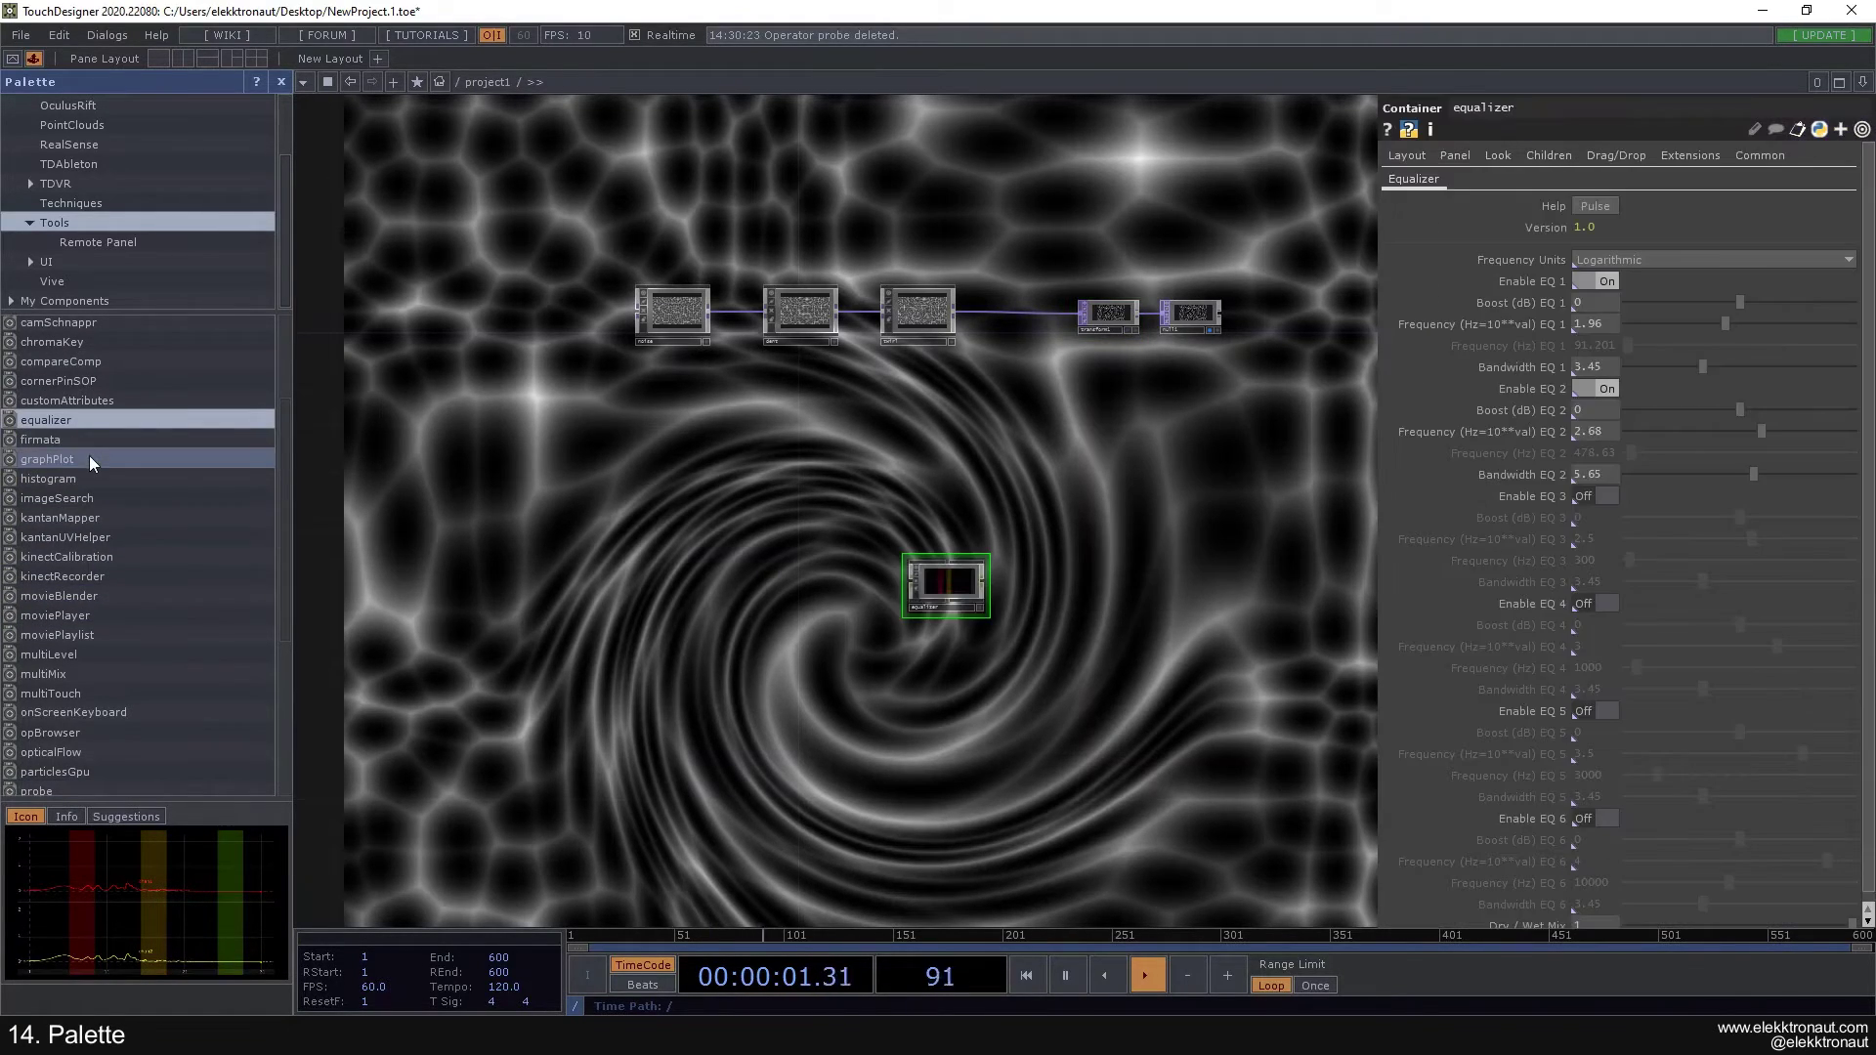
Step: Add the chromaKey component from the Tools folder just below the equalizer component
scroll(59, 381, "up", 1)
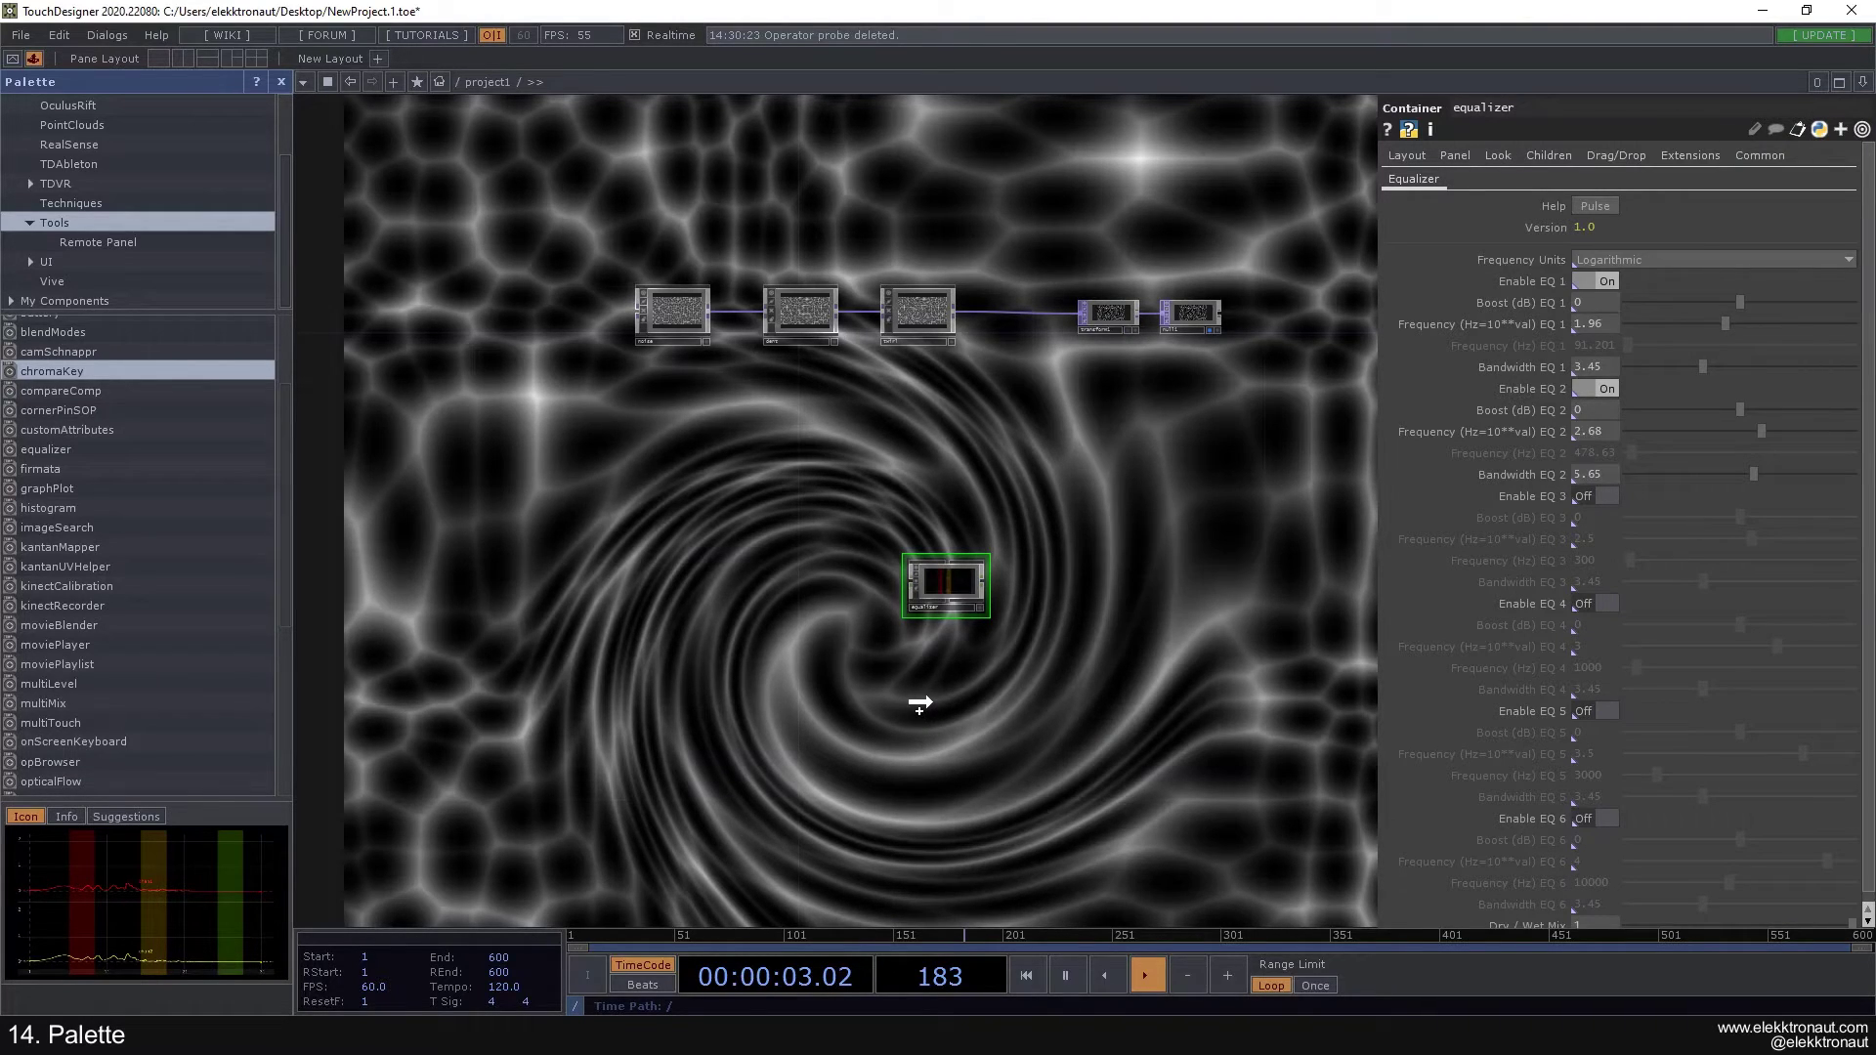
left_click_drag(919, 704, 920, 704)
scroll(997, 696, "up", 3)
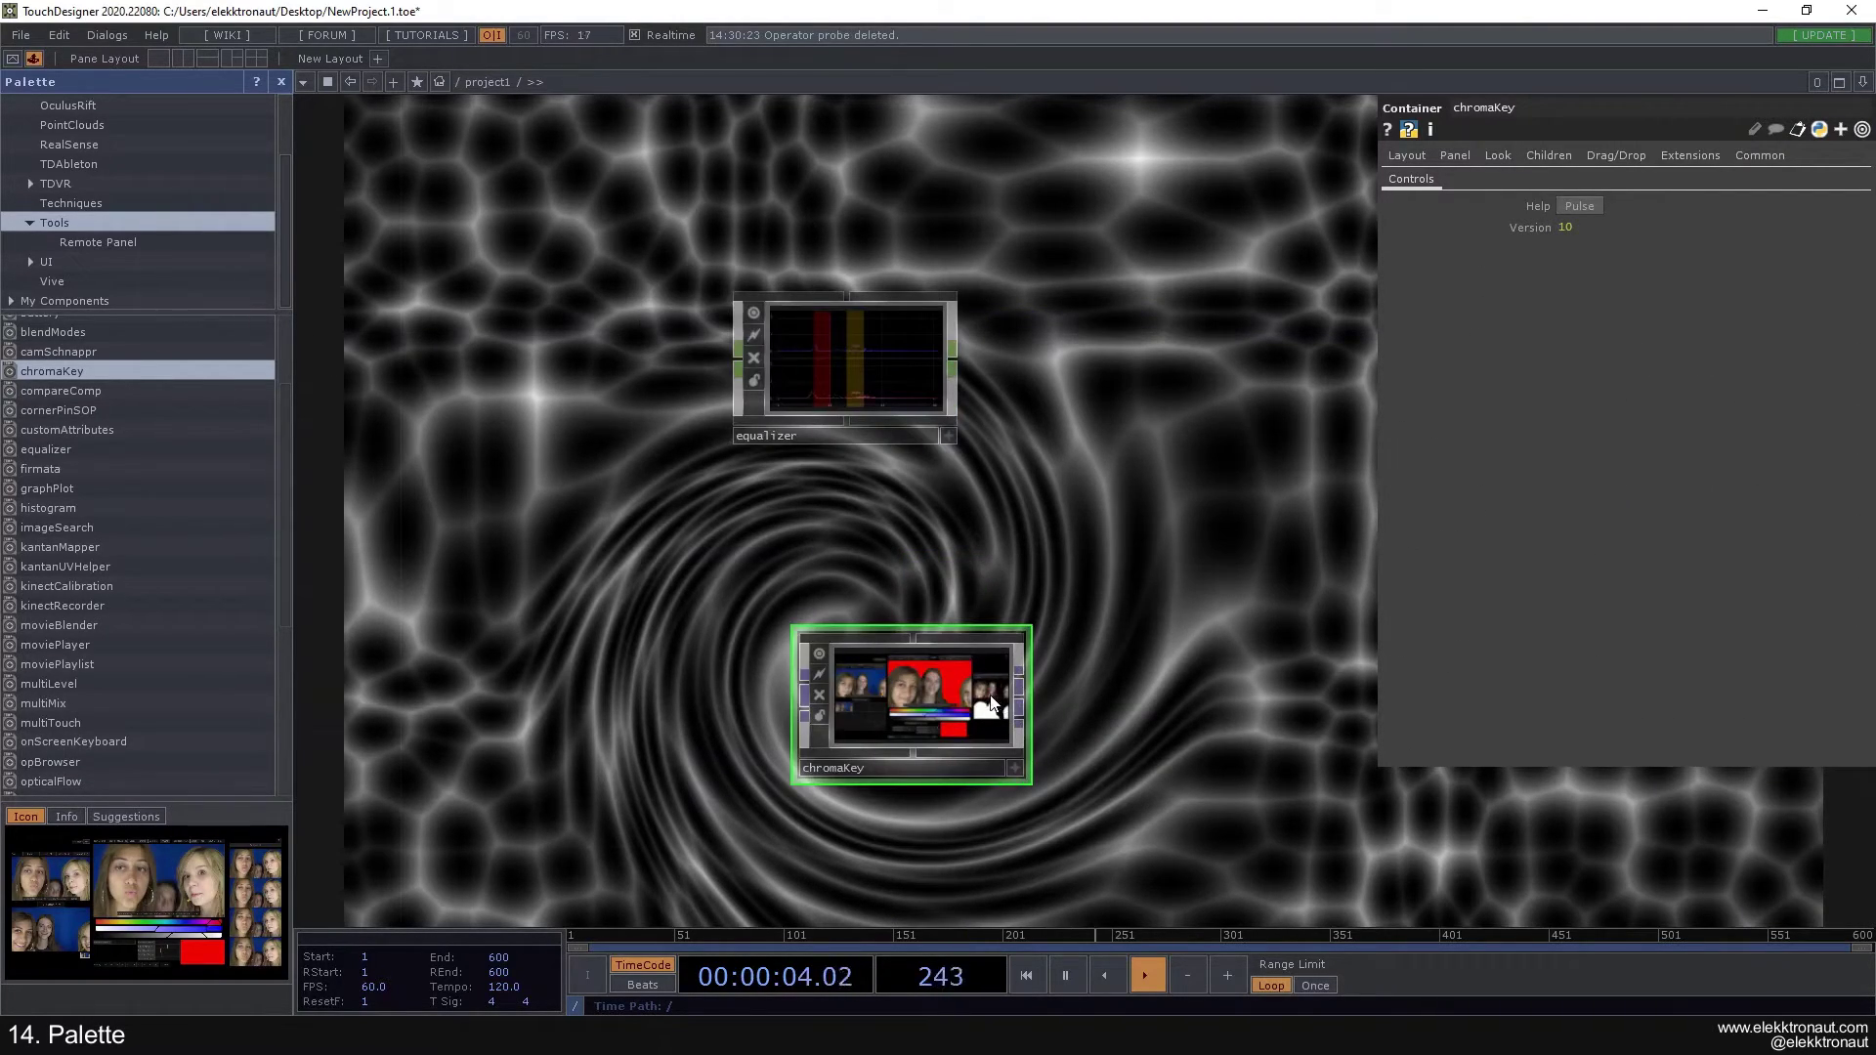
Step: Examine the operator network inside the equalizer component and return to the project1 network
left_click(759, 317)
scroll(772, 327, "up", 5)
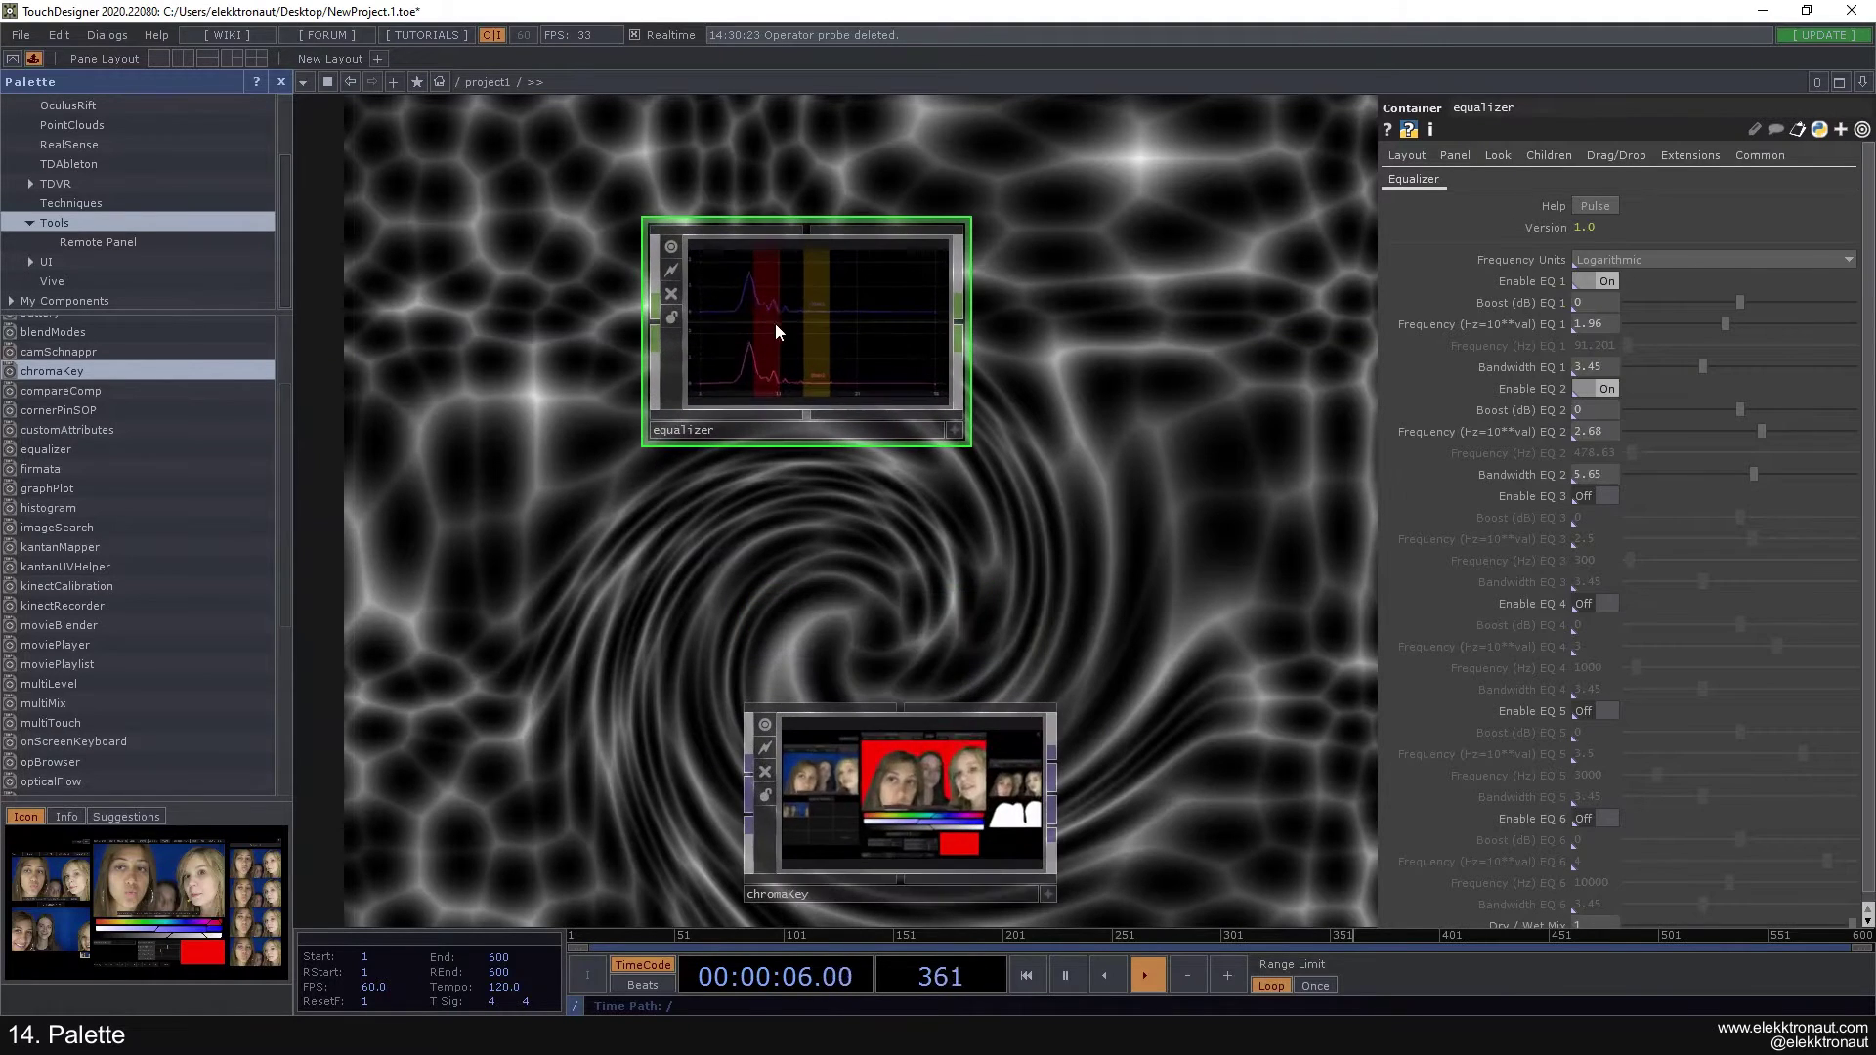
scroll(702, 360, "up", 3)
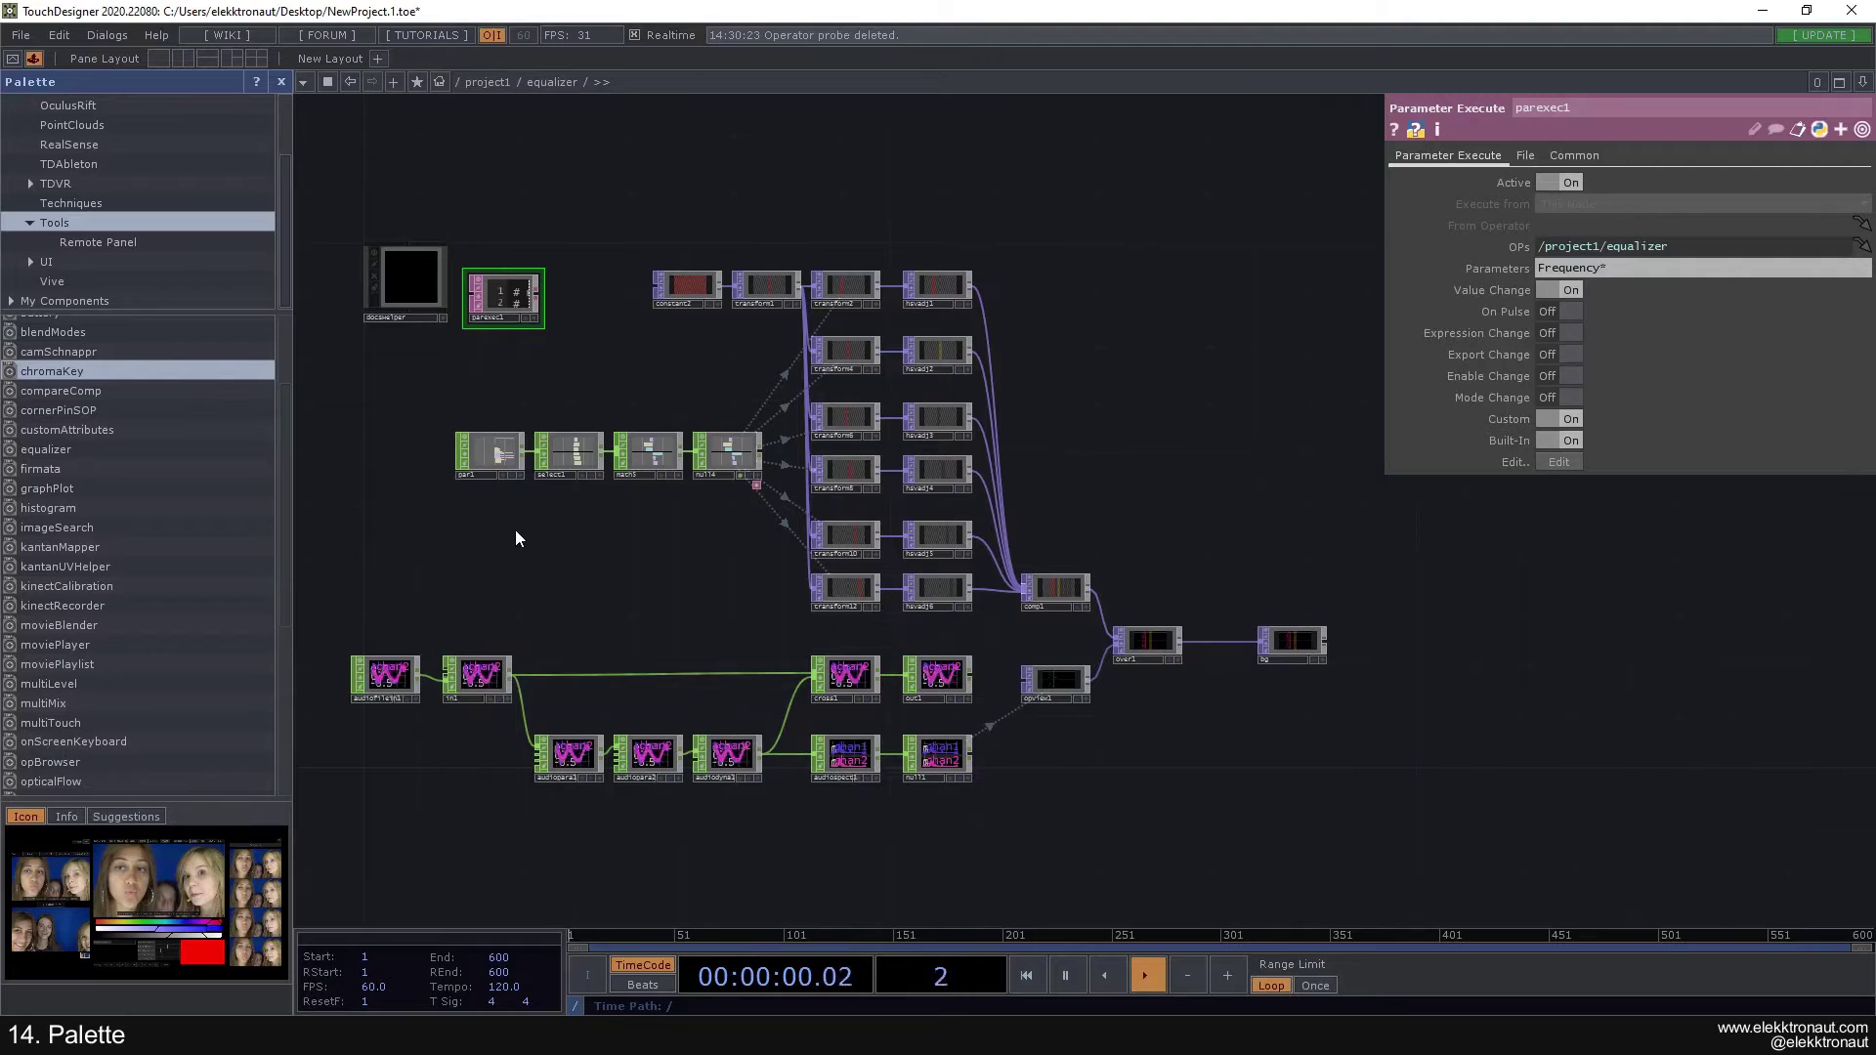
scroll(582, 636, "up", 3)
scroll(787, 723, "down", 6)
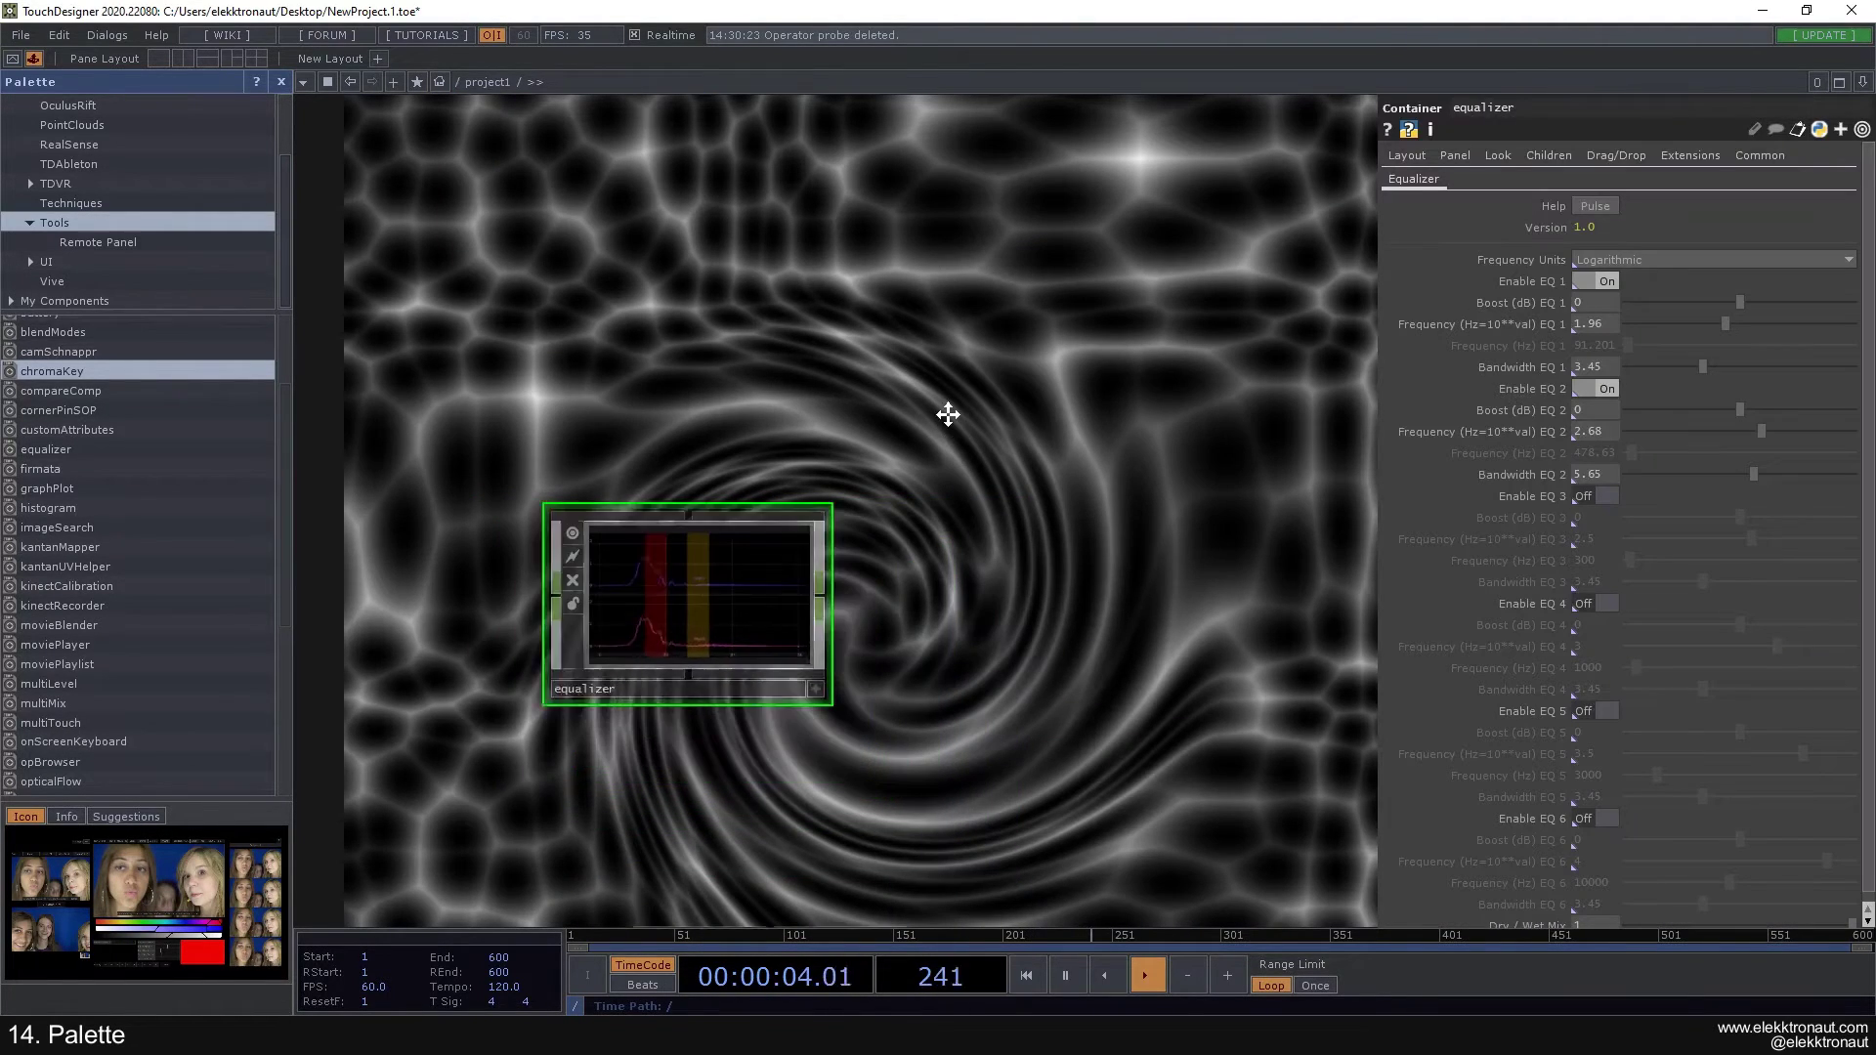
scroll(762, 441, "down", 2)
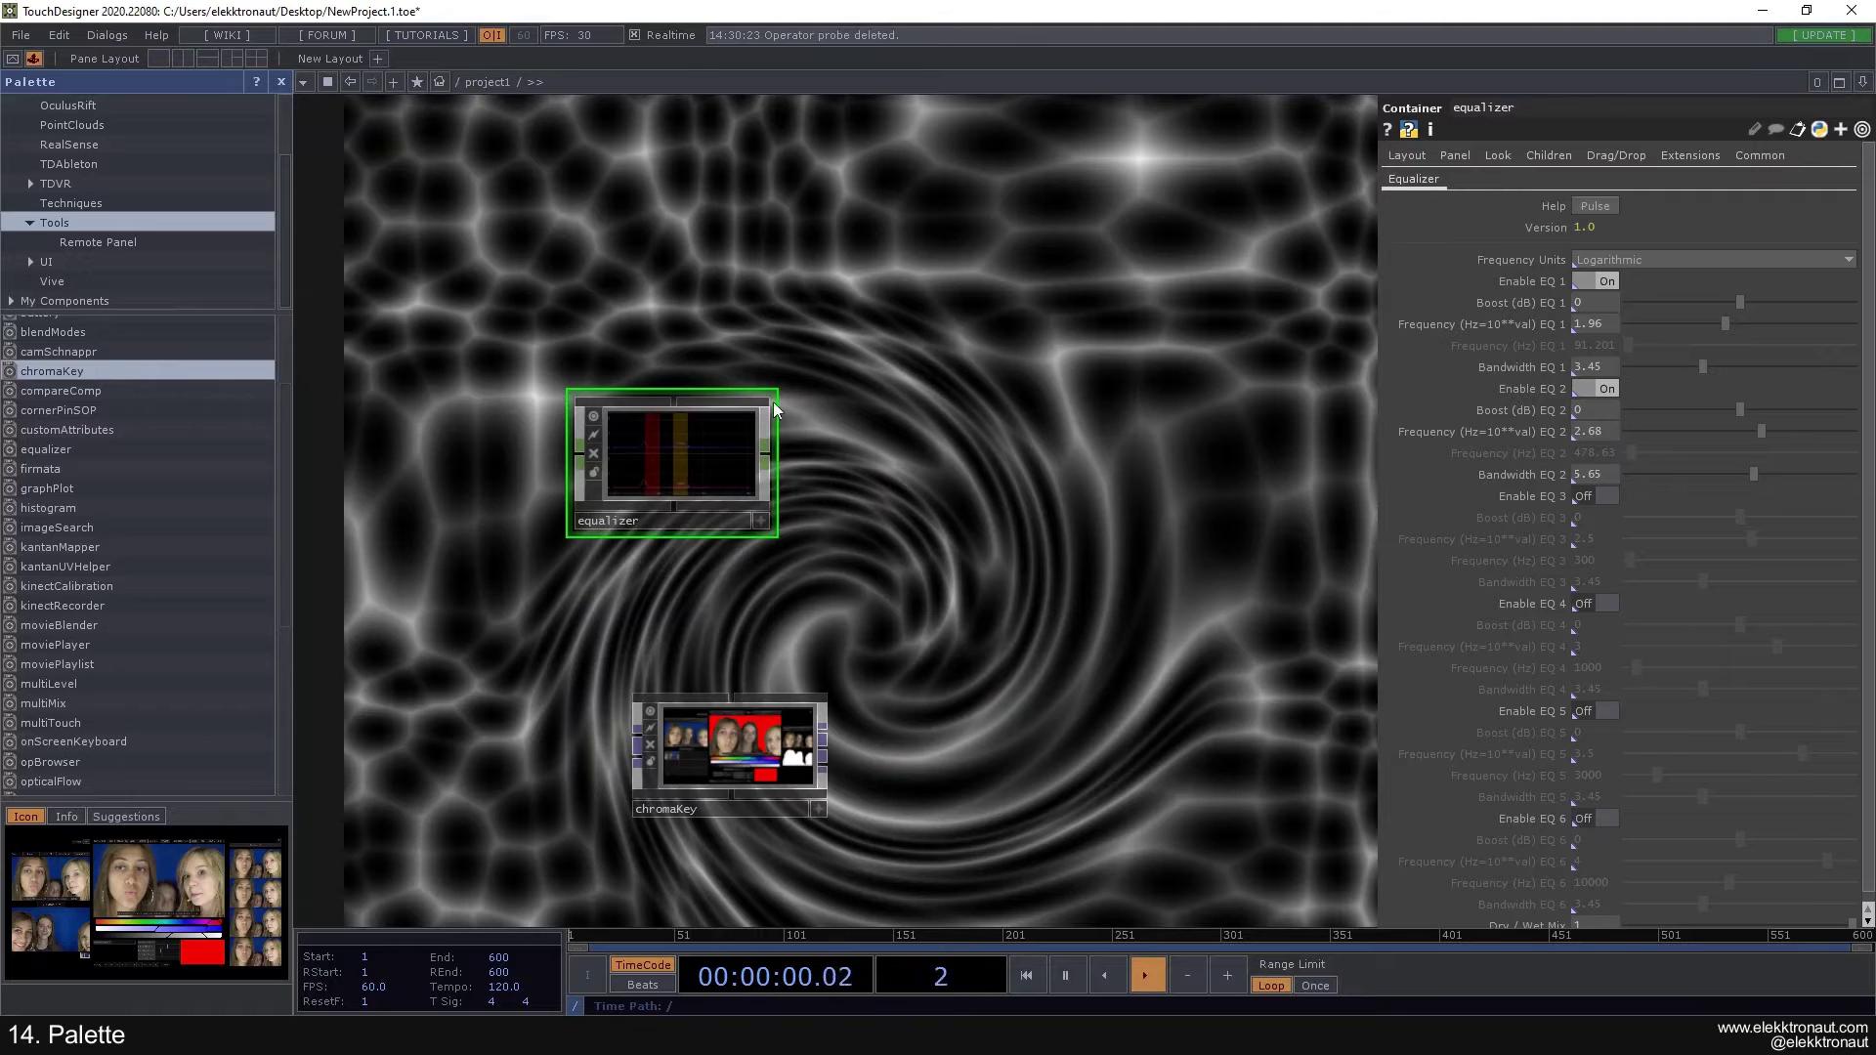
Step: Examine the equalizer's spectrum display up close along with its EQ band parameters
scroll(638, 477, "up", 3)
scroll(1410, 454, "down", 1)
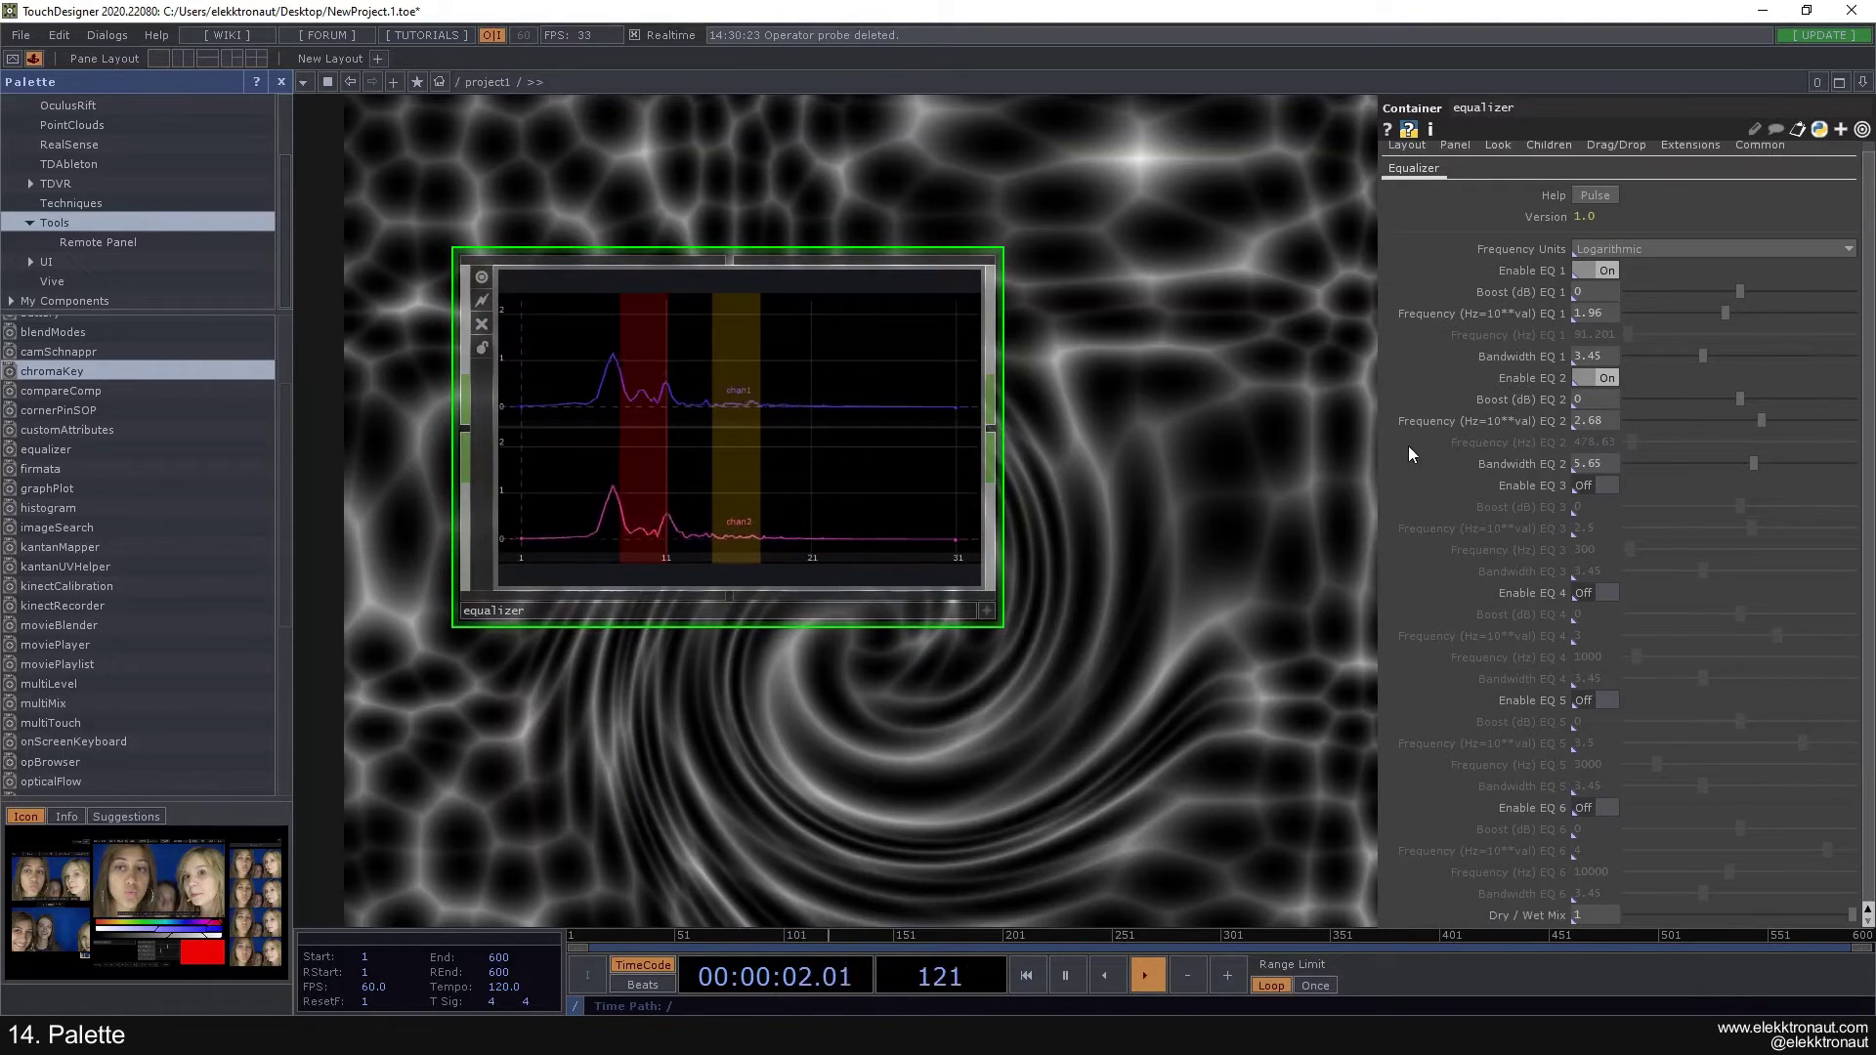
scroll(928, 430, "down", 4)
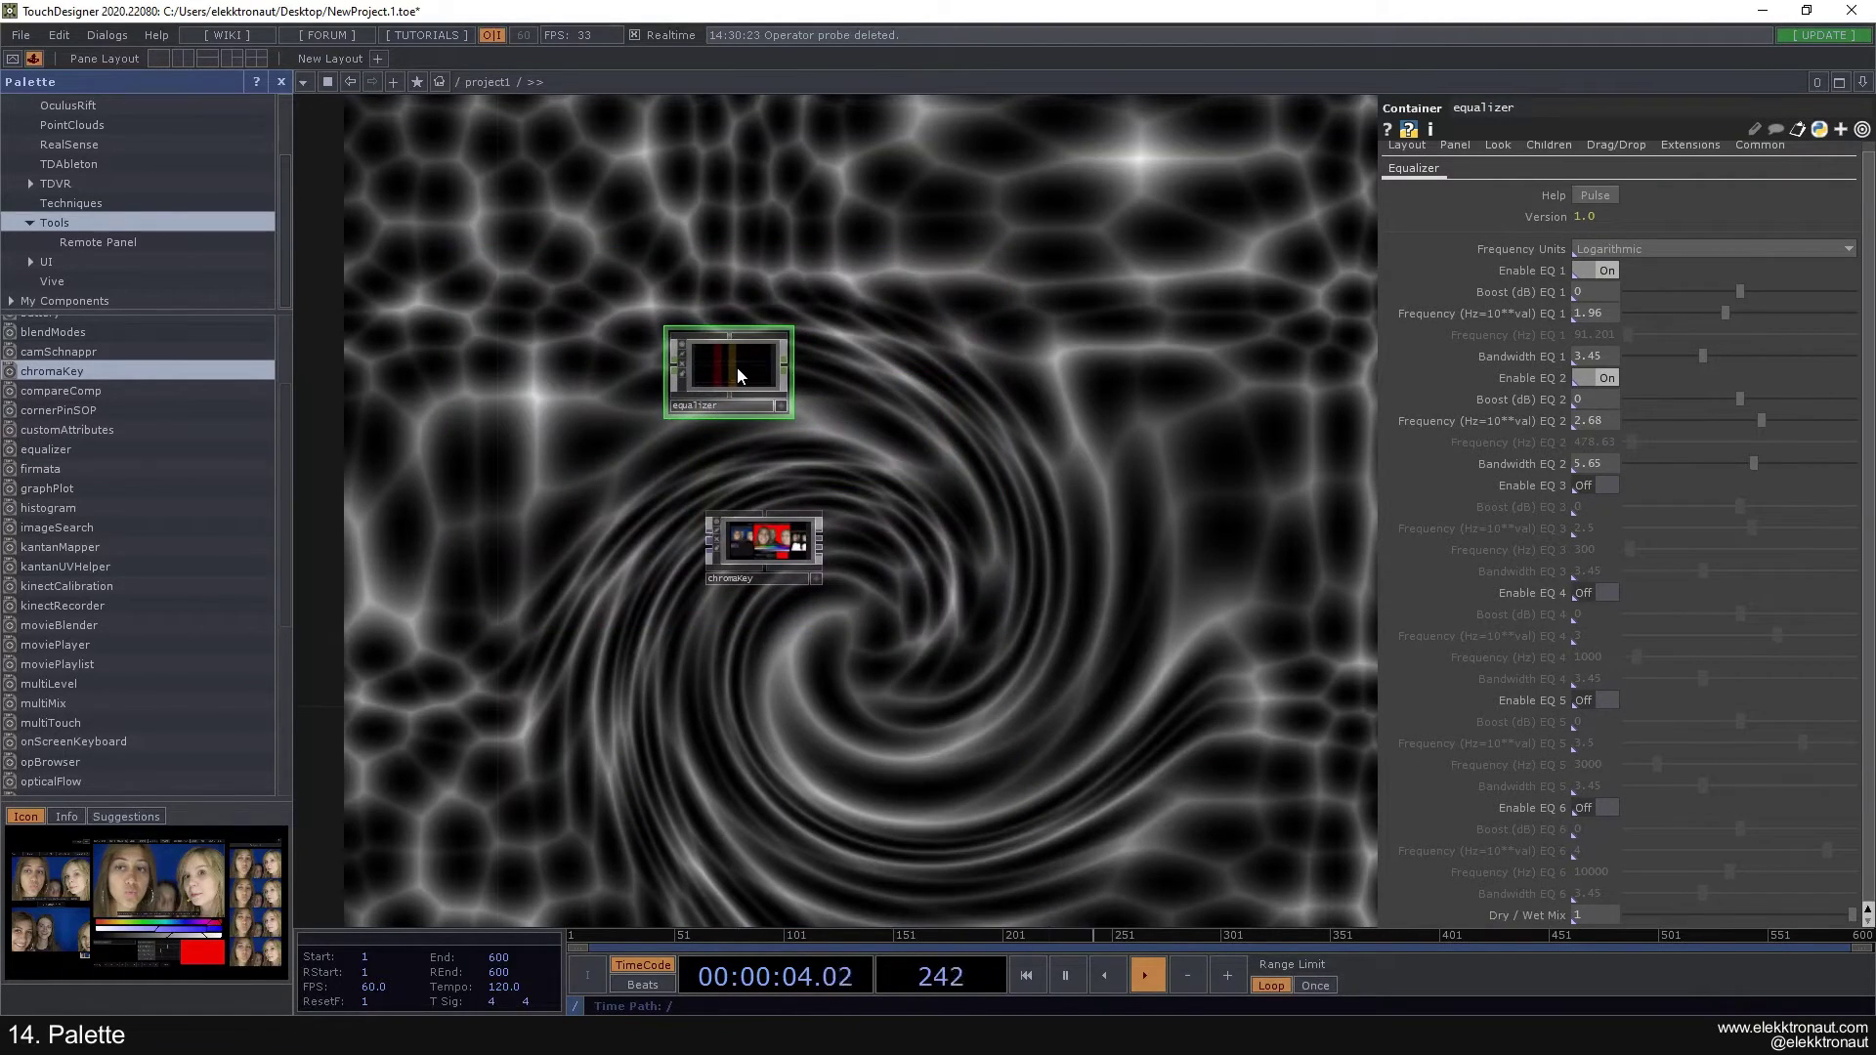
Step: Delete the equalizer component and examine the chromaKey component's keying interface and parameters up close
key("Delete")
scroll(764, 485, "up", 5)
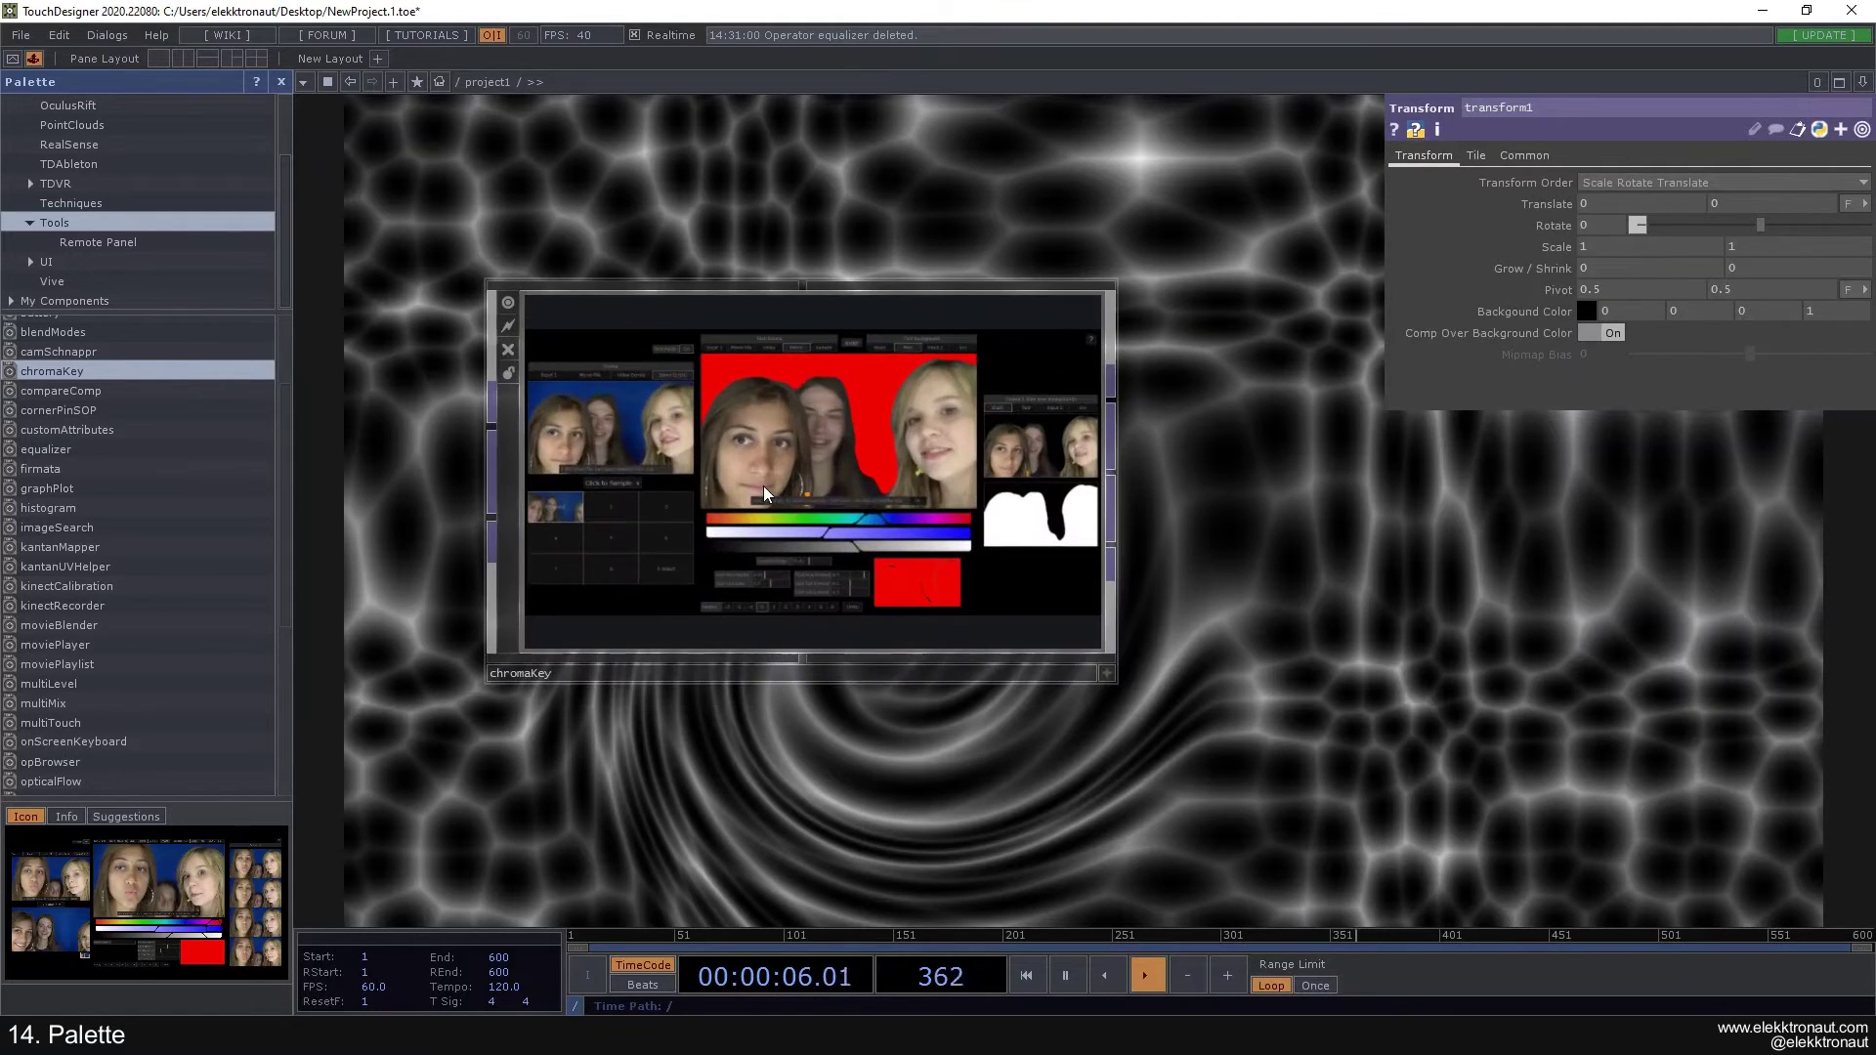
scroll(764, 483, "up", 2)
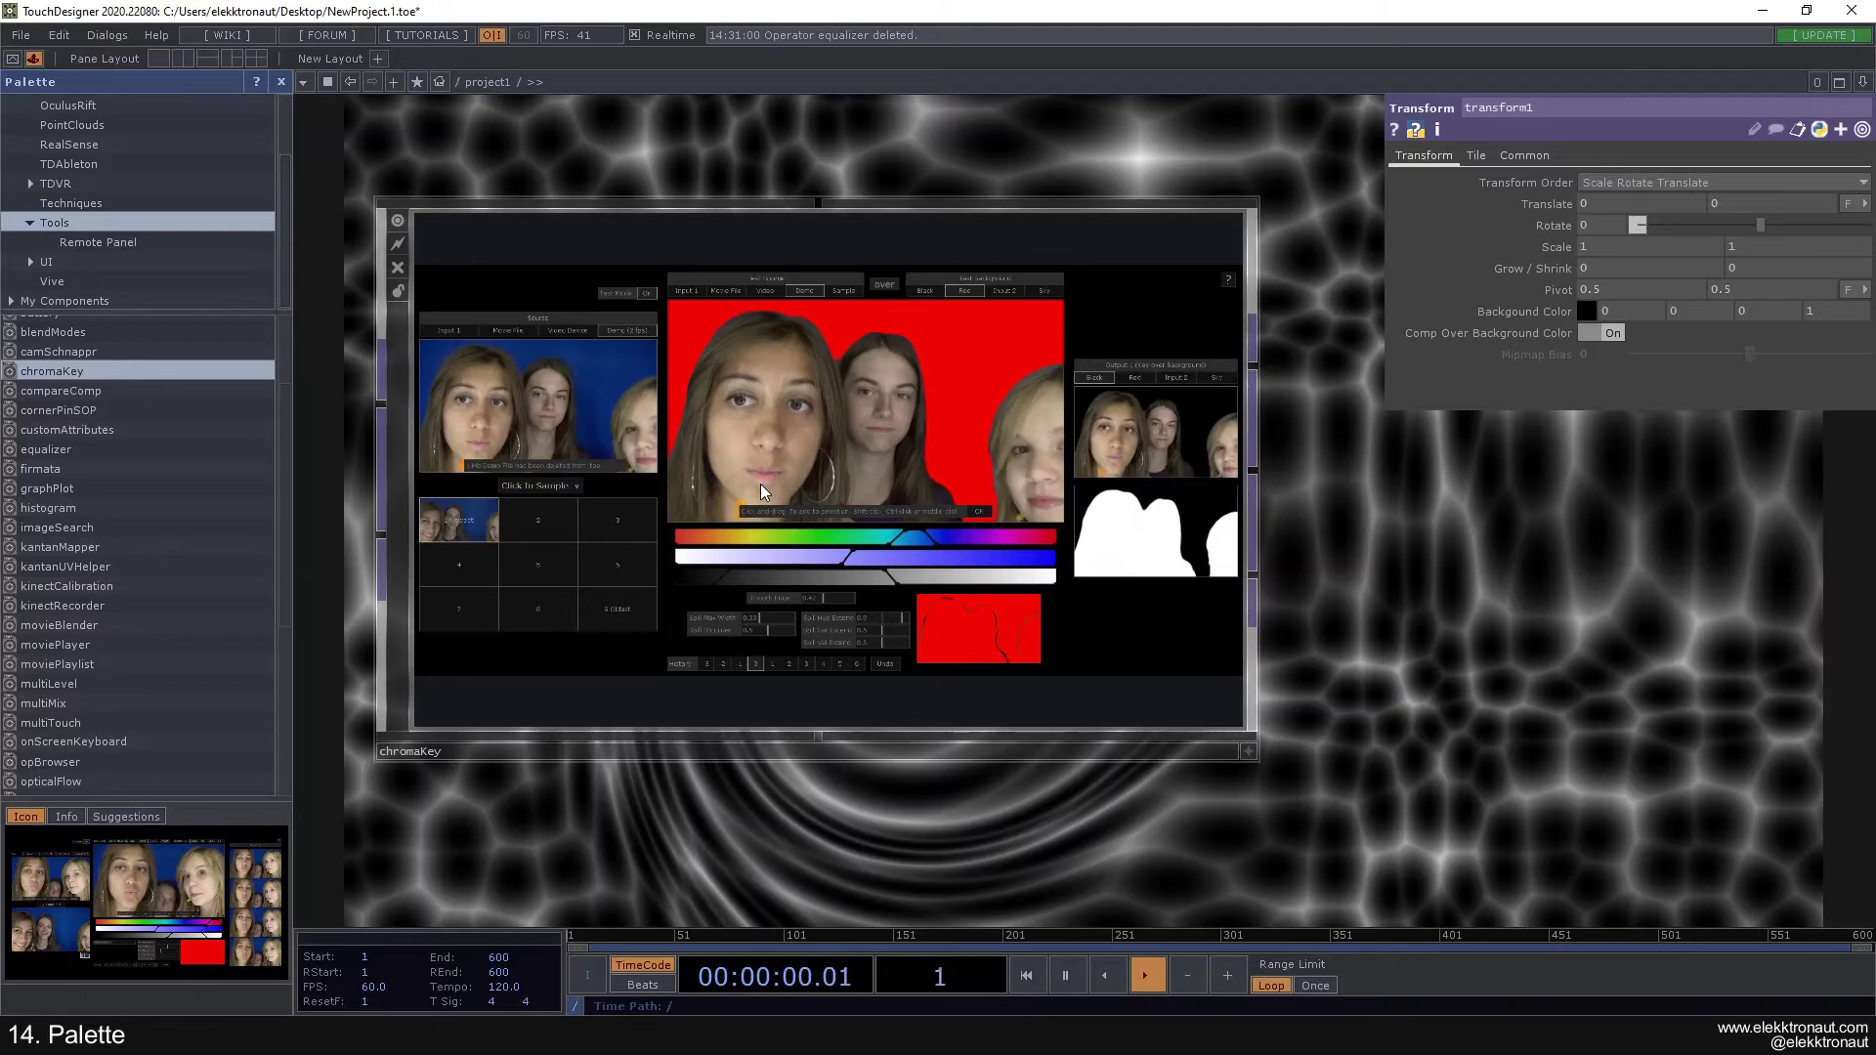
scroll(770, 478, "down", 2)
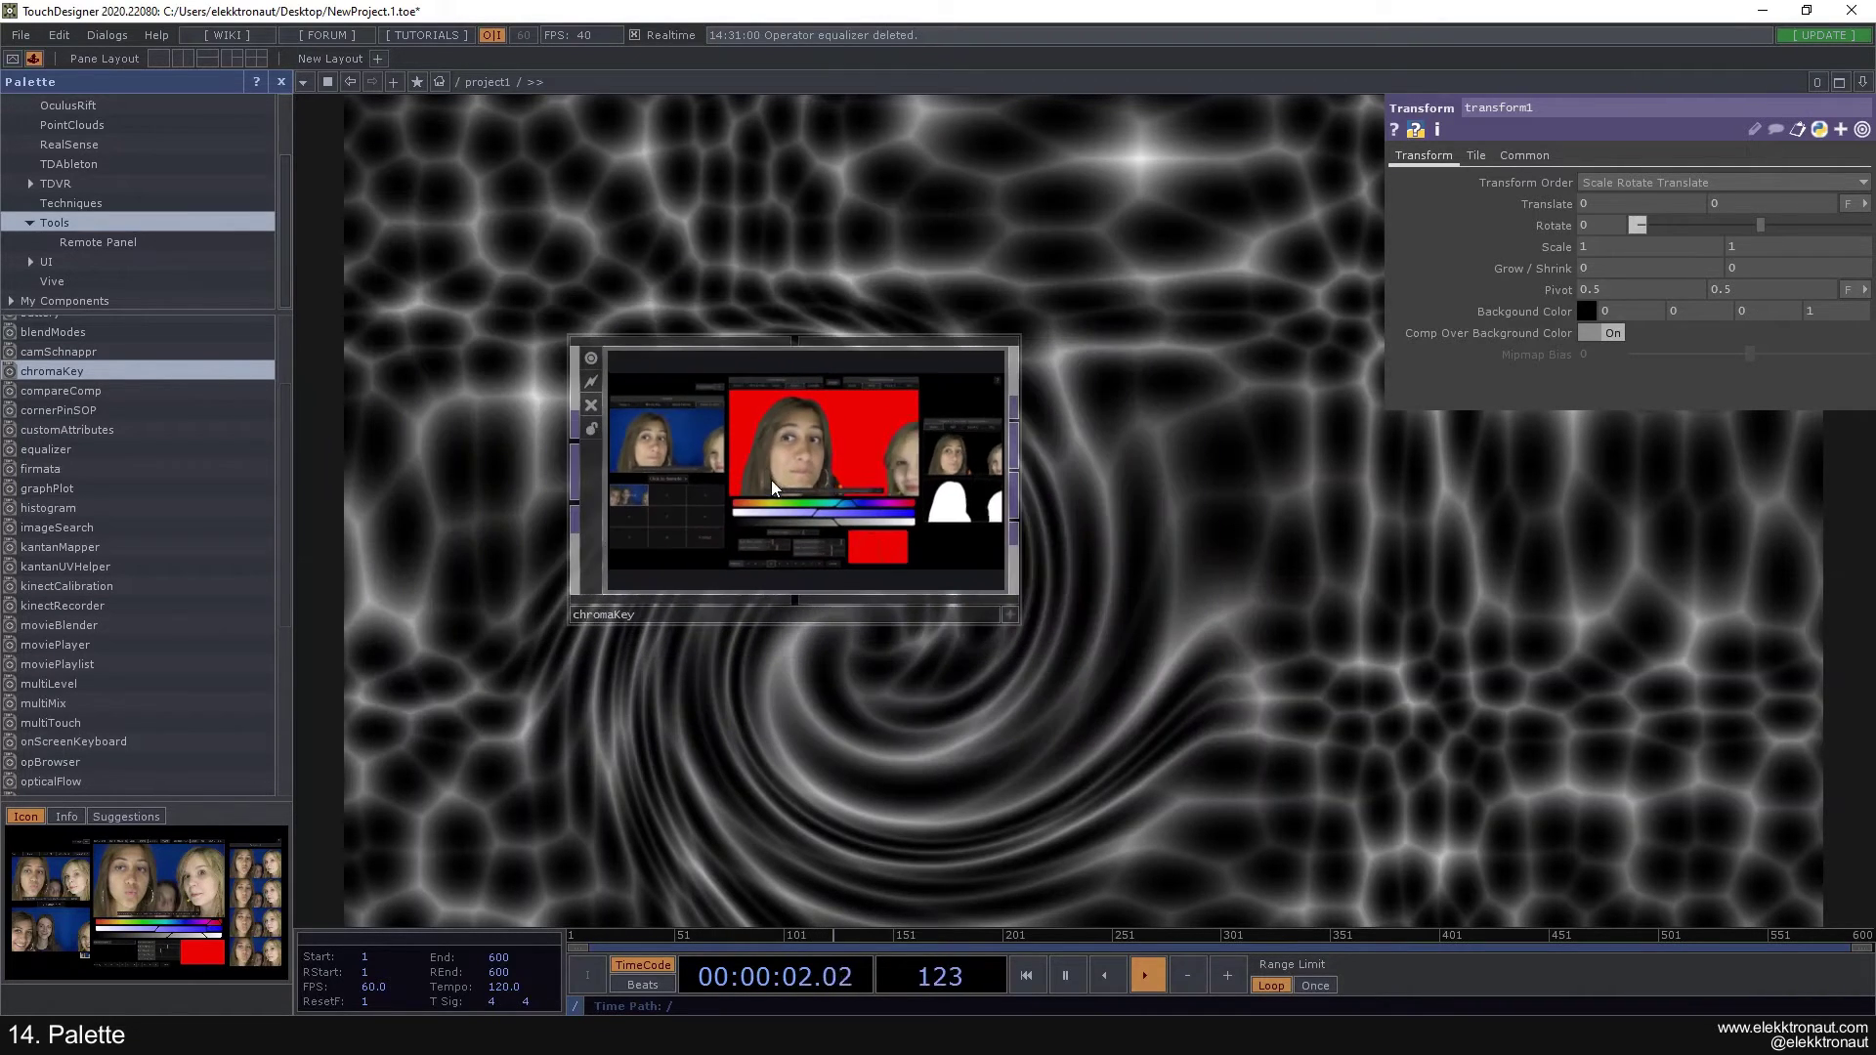
left_click(776, 475)
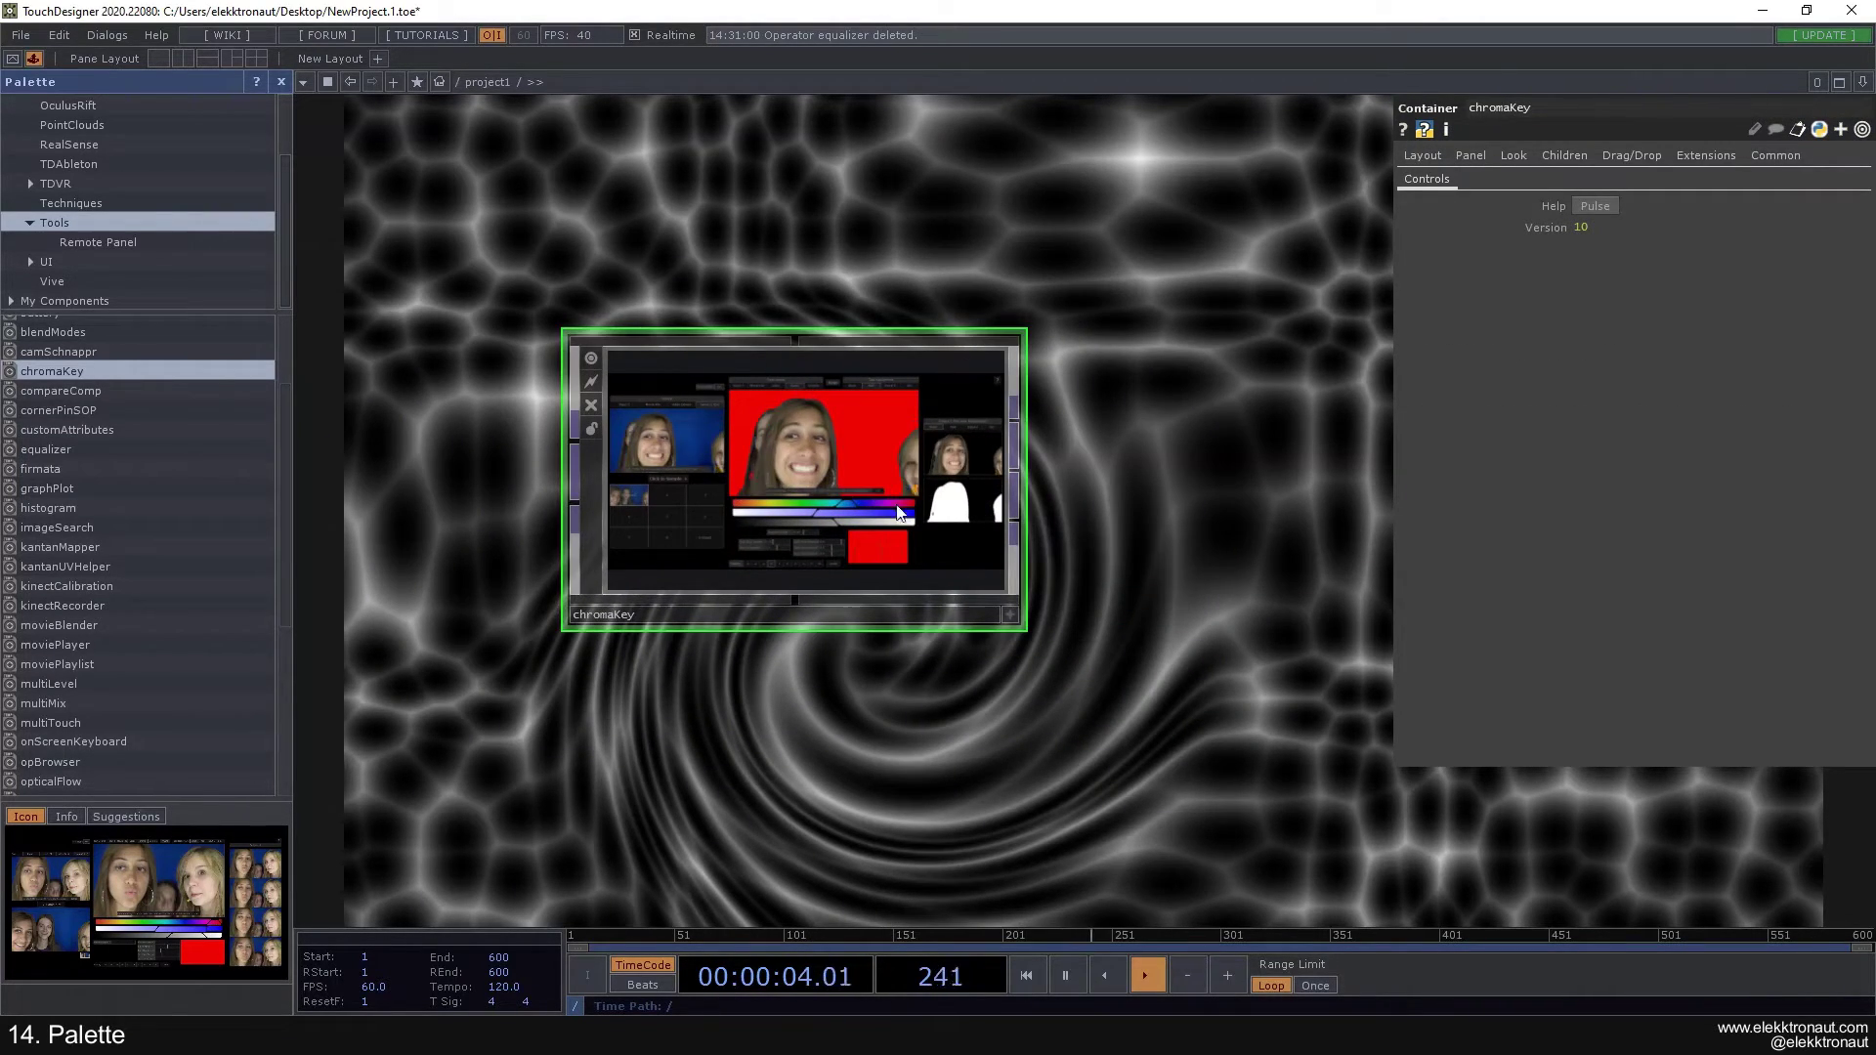
Step: Examine the operator network inside the chromaKey component, return to project1 and delete chromaKey
scroll(781, 483, "up", 4)
scroll(754, 484, "up", 2)
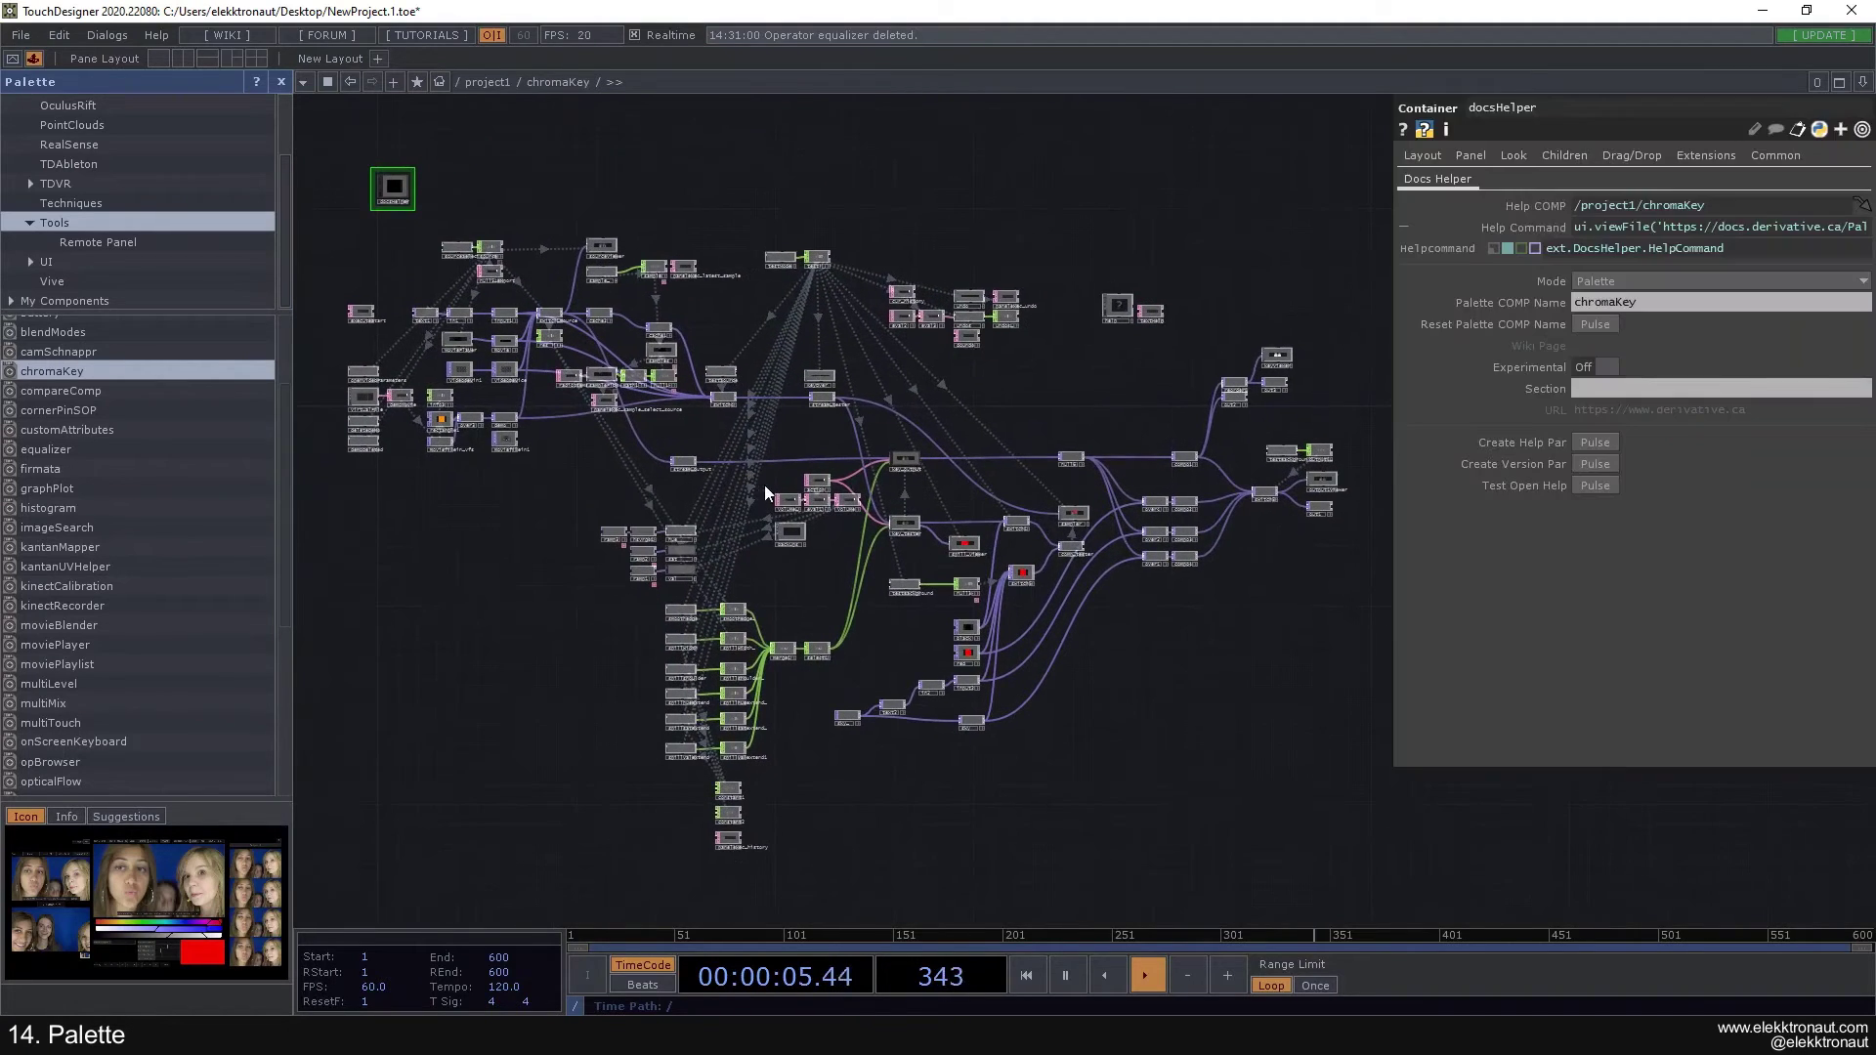
scroll(776, 543, "down", 2)
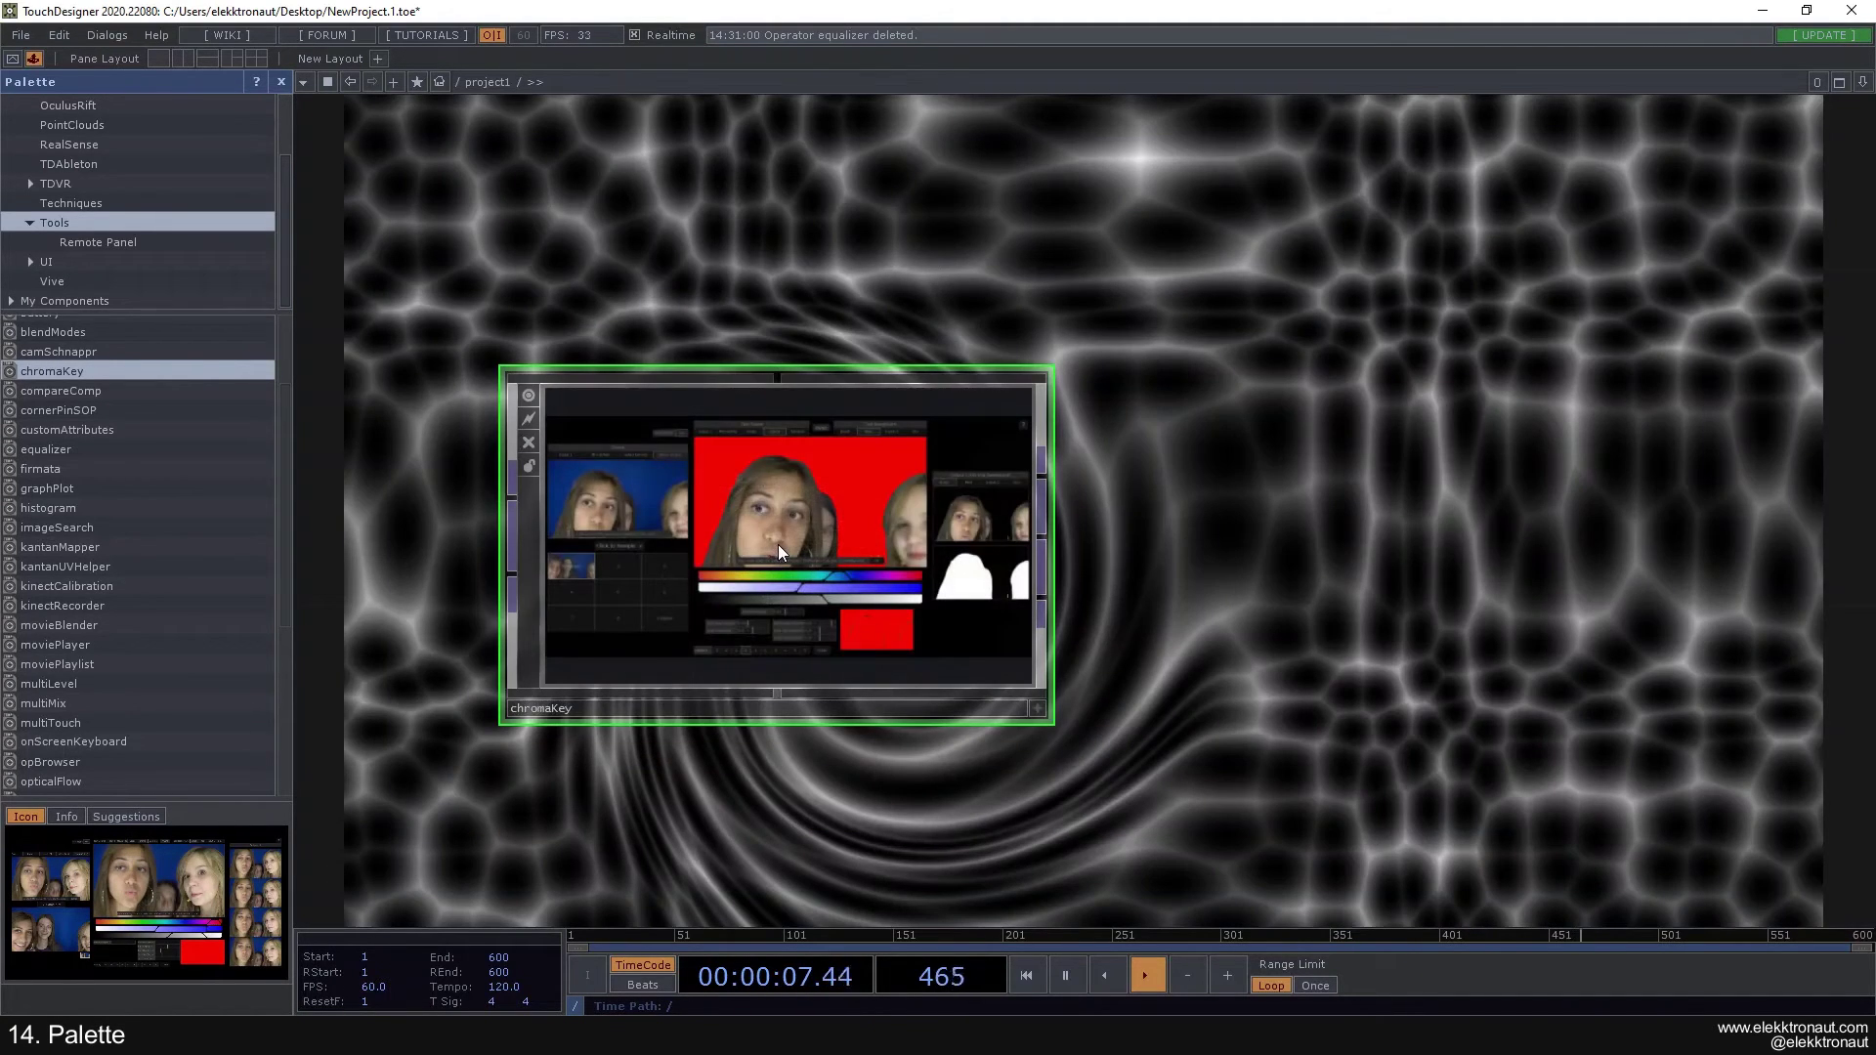
key("Delete")
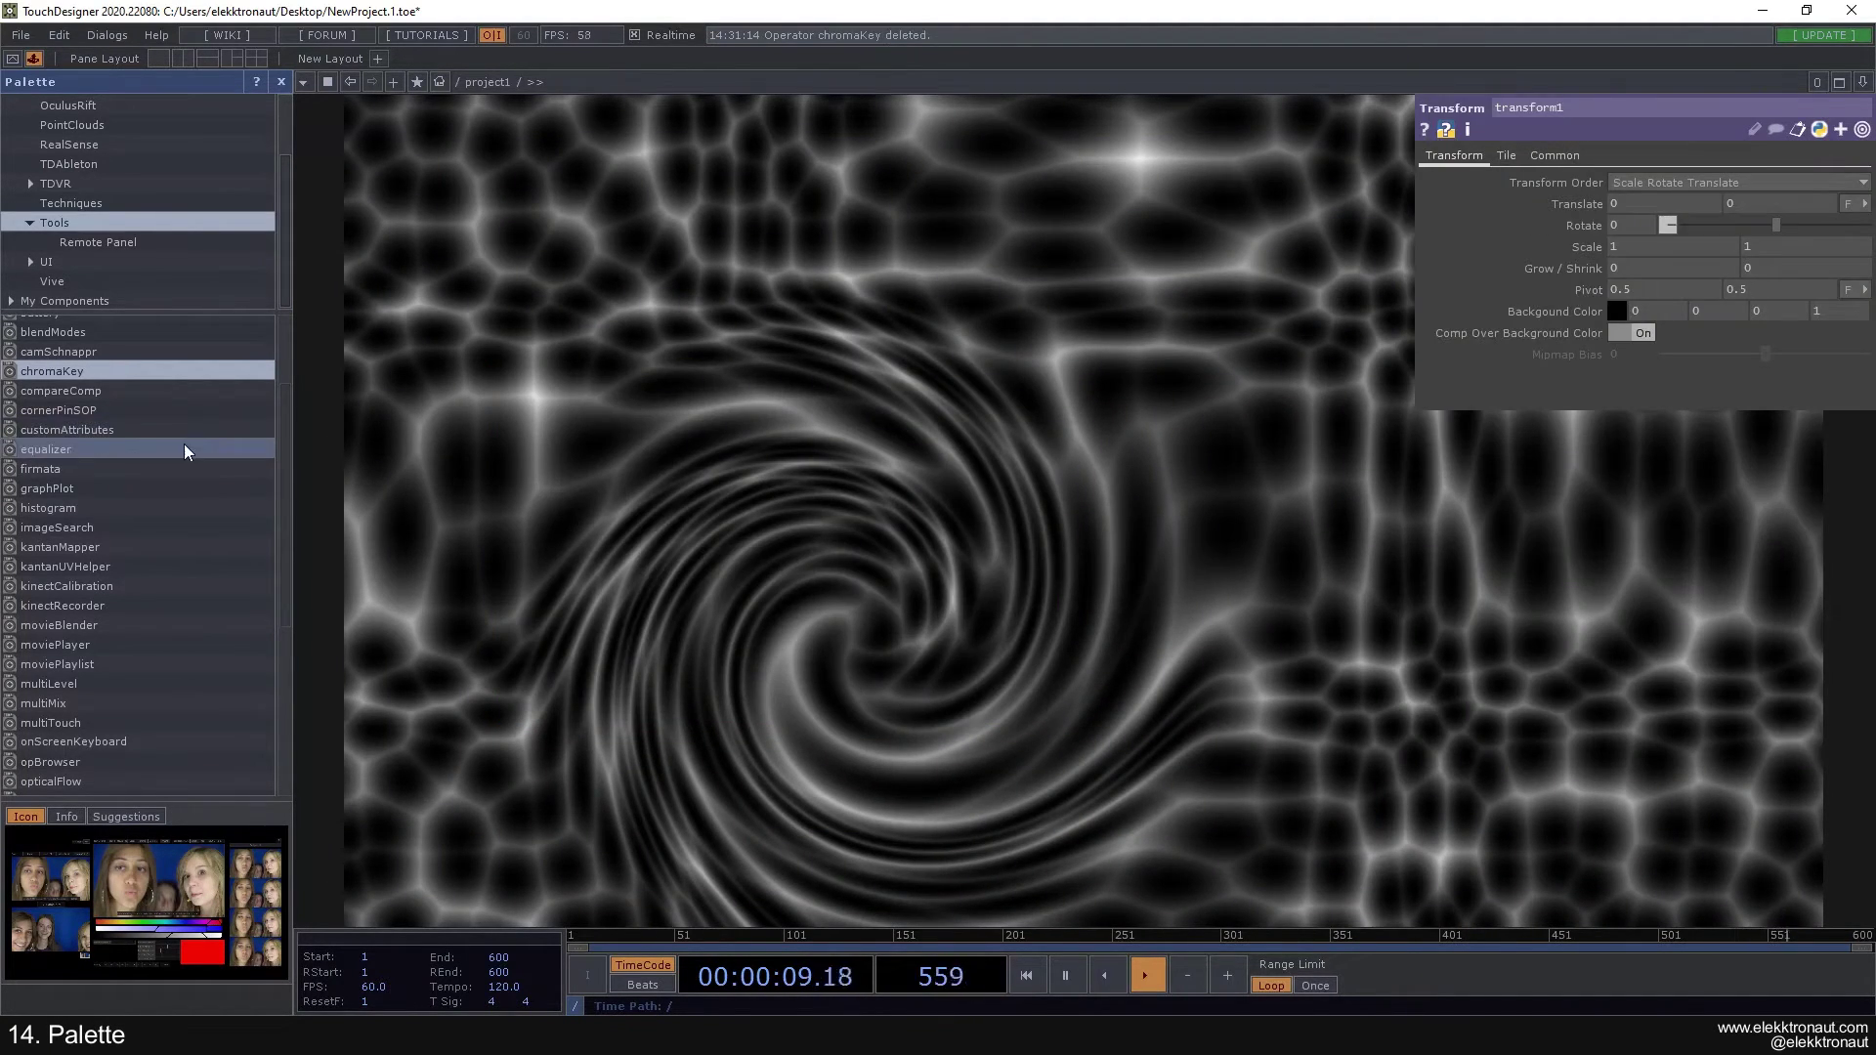
Step: Look through the remaining Tools components and the UI folder in the Palette, previewing popDialog
scroll(184, 443, "down", 3)
scroll(156, 573, "down", 5)
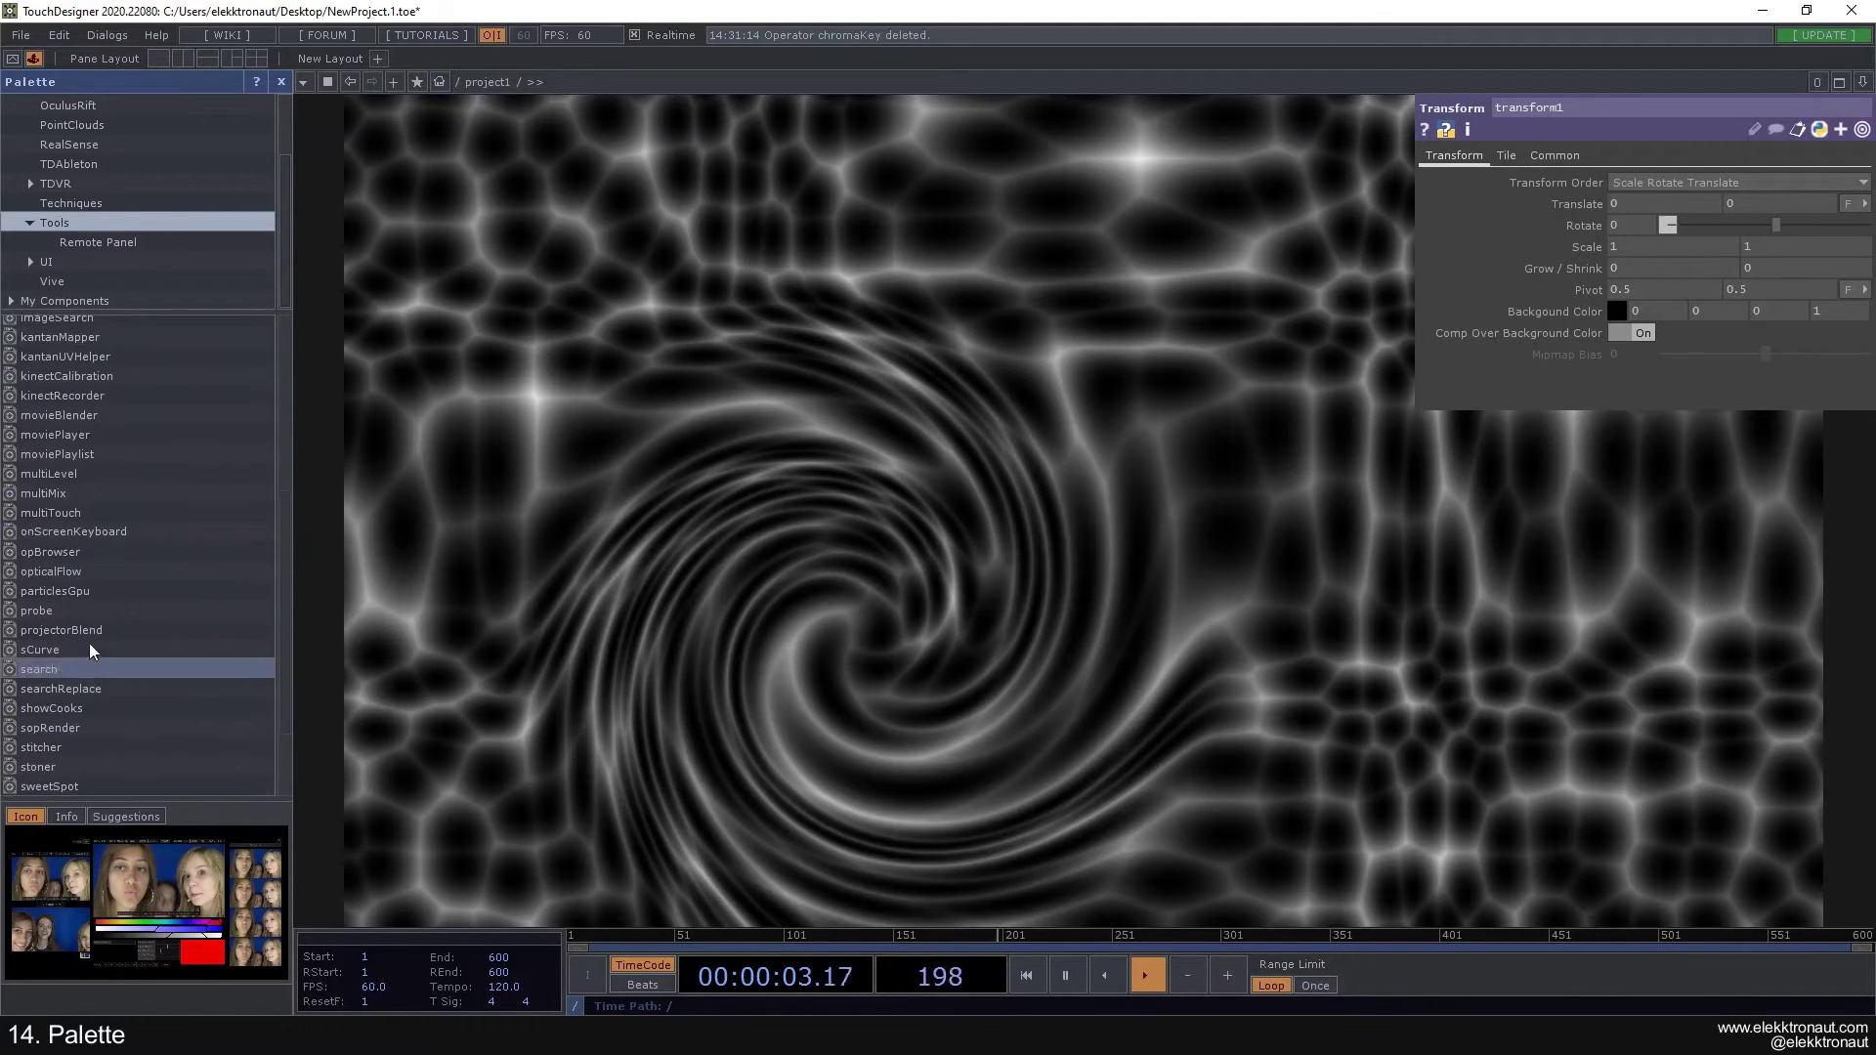
scroll(78, 645, "up", 7)
scroll(69, 547, "up", 4)
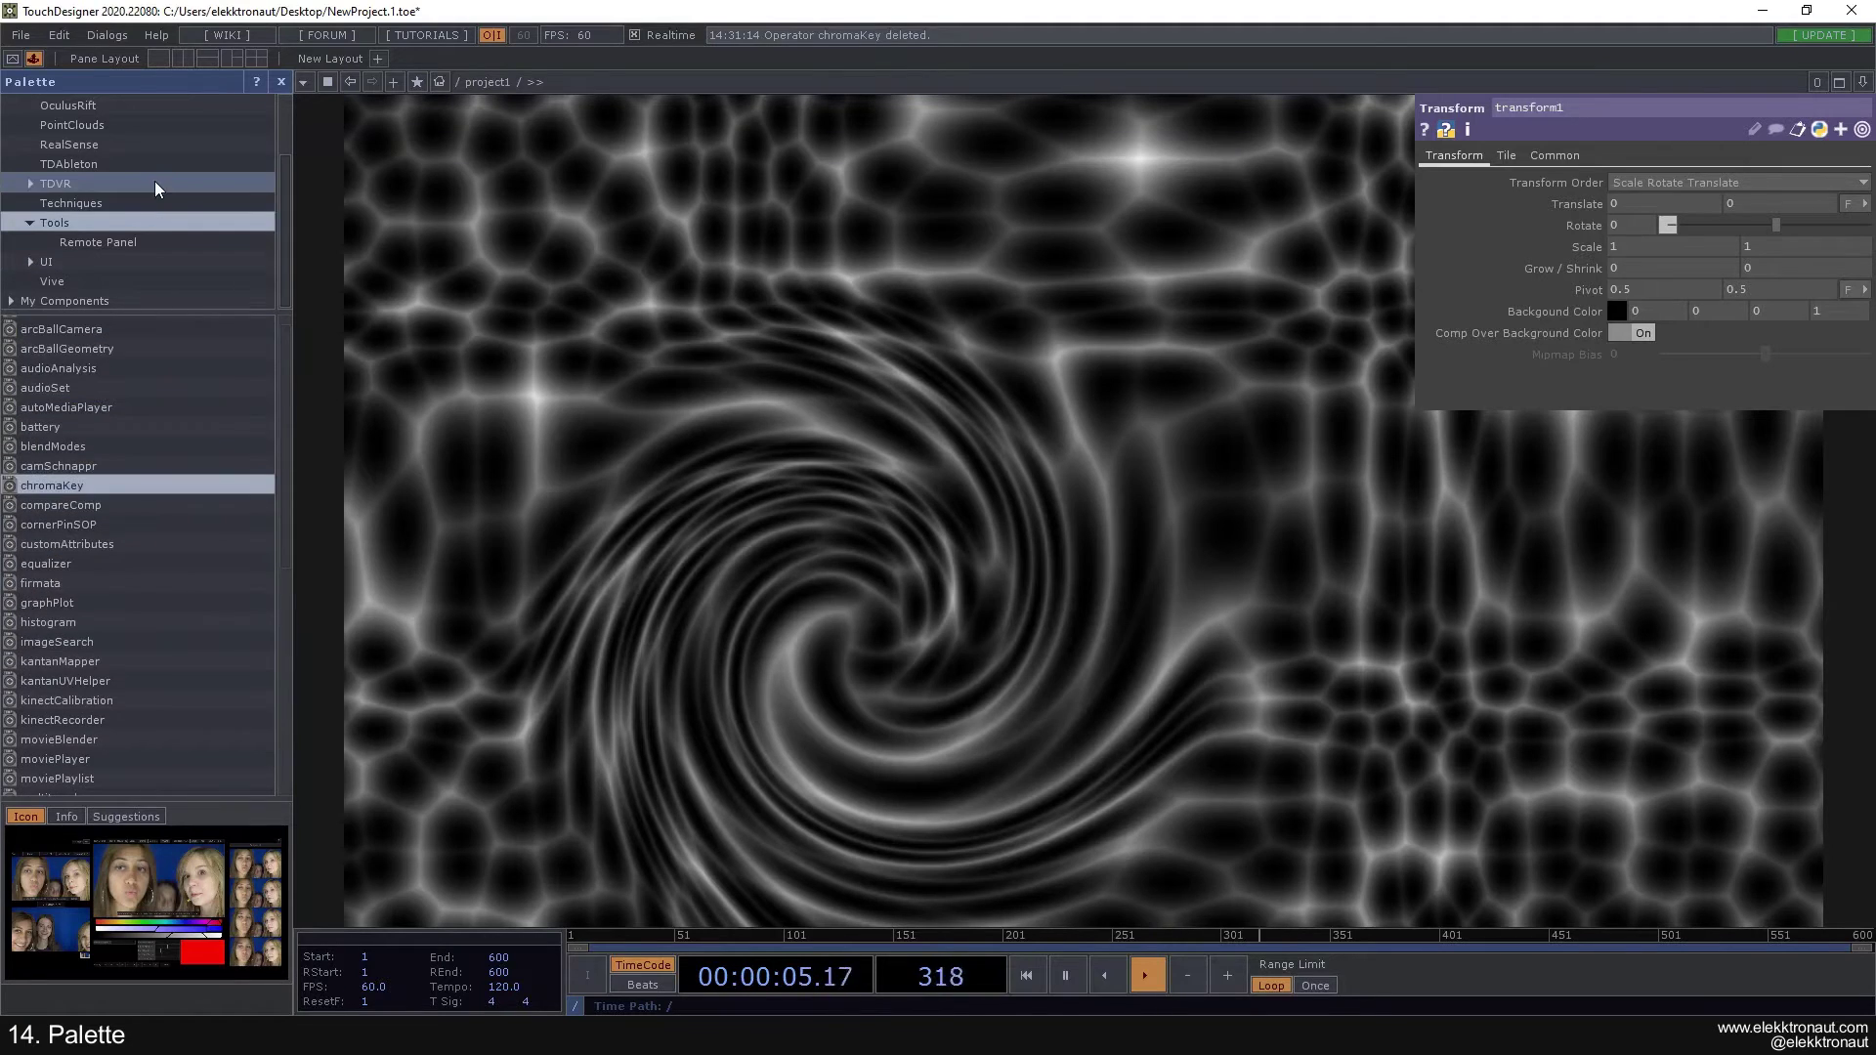
left_click(101, 264)
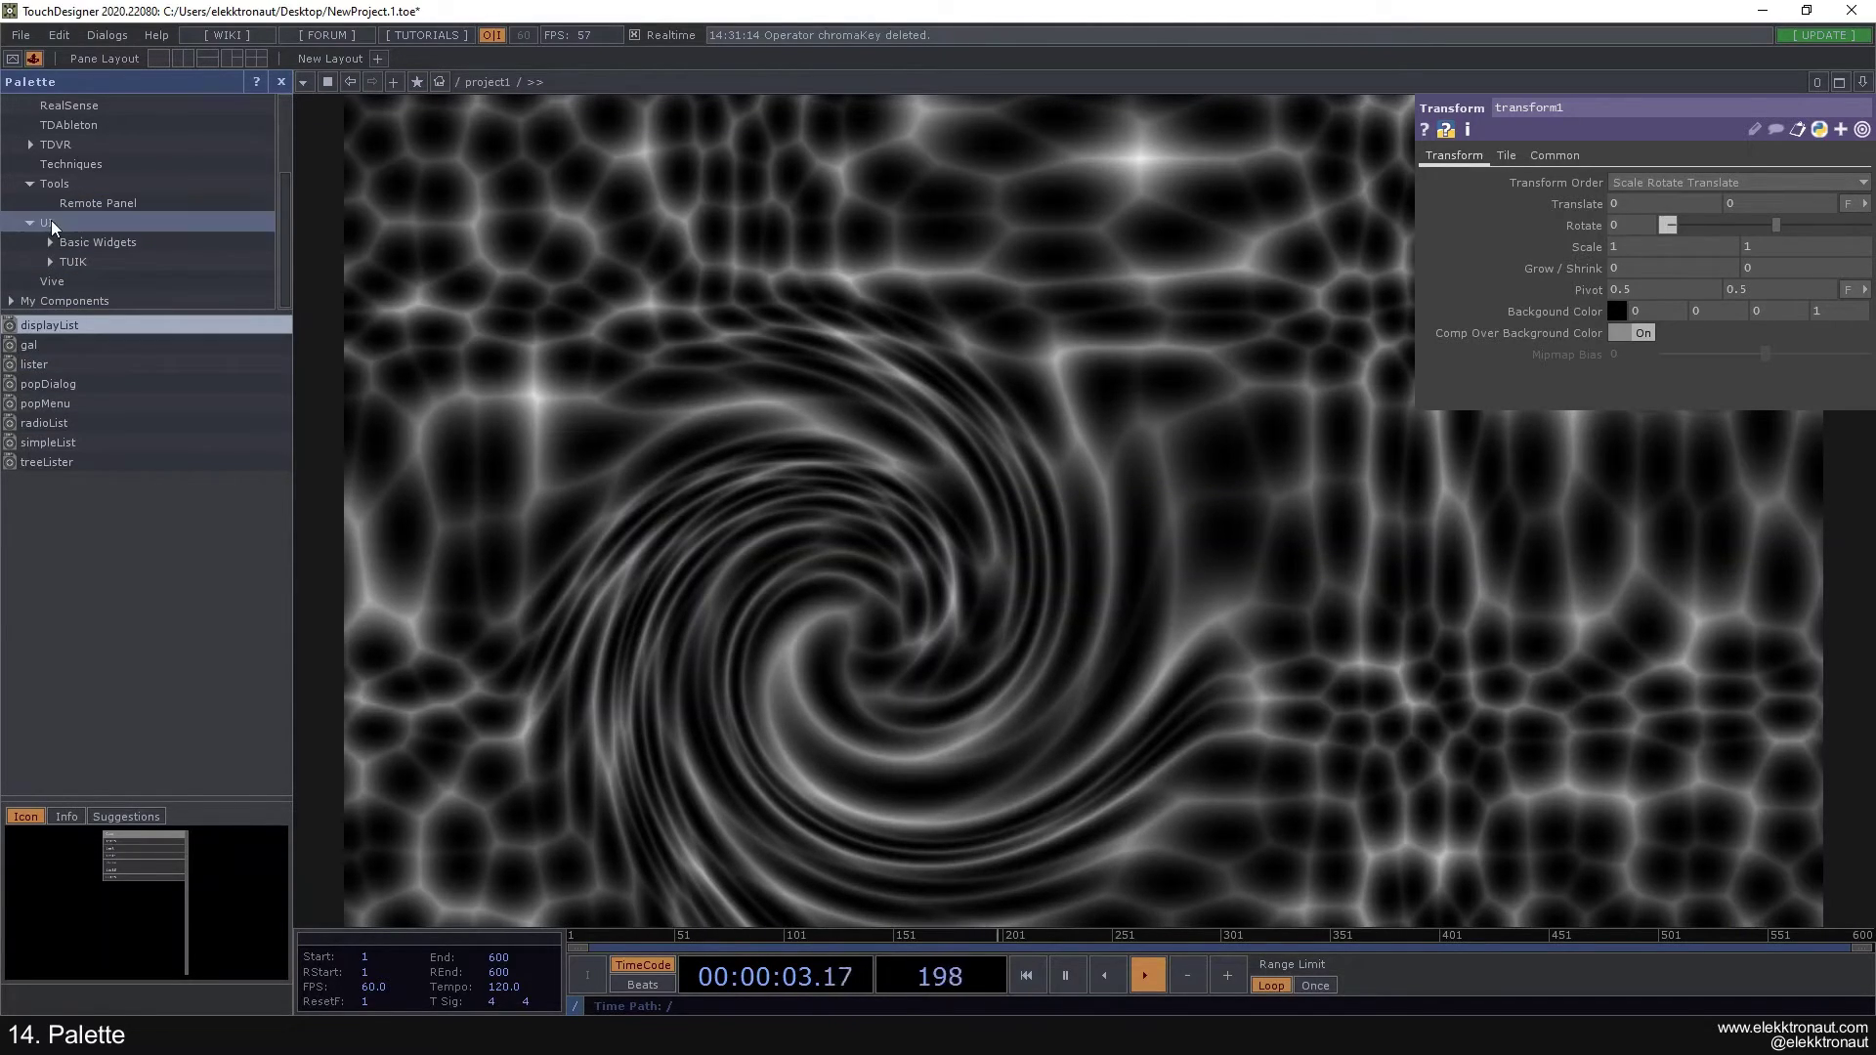
left_click(105, 384)
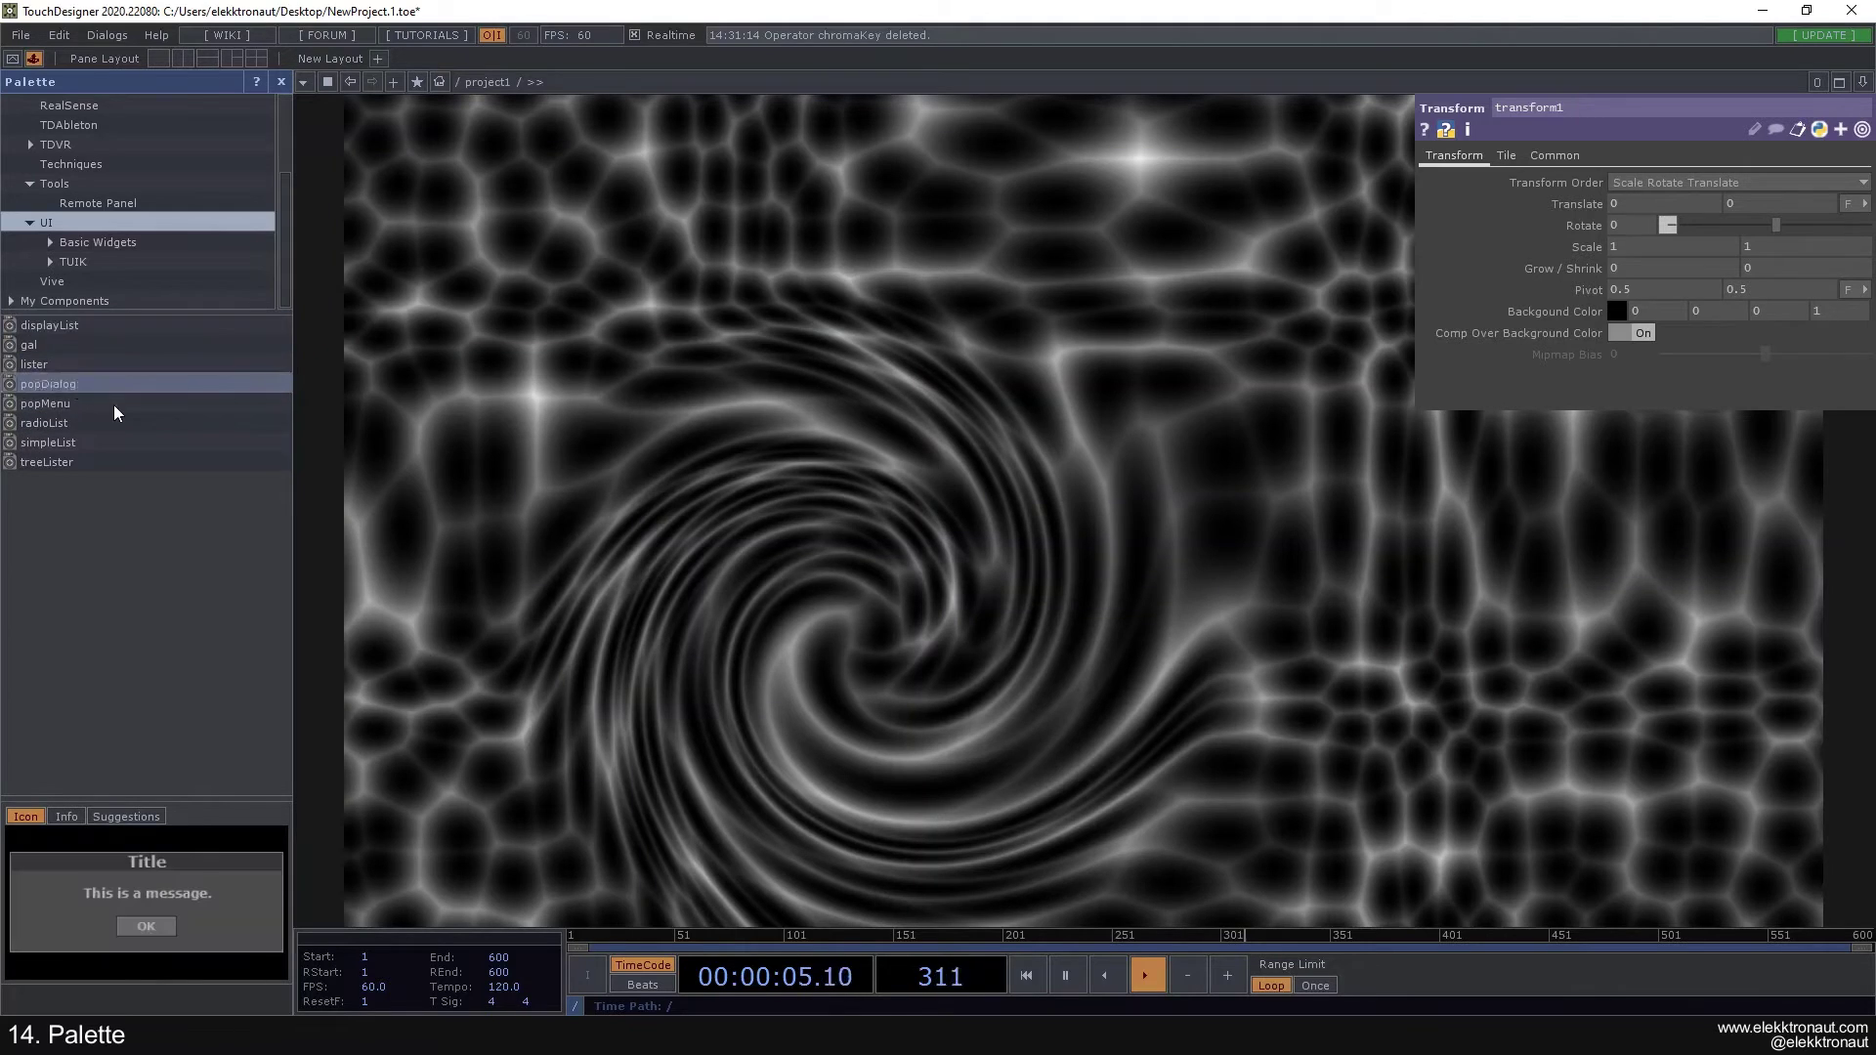
Step: Look through the Basic Widgets components in the Palette's UI folder
left_click(88, 243)
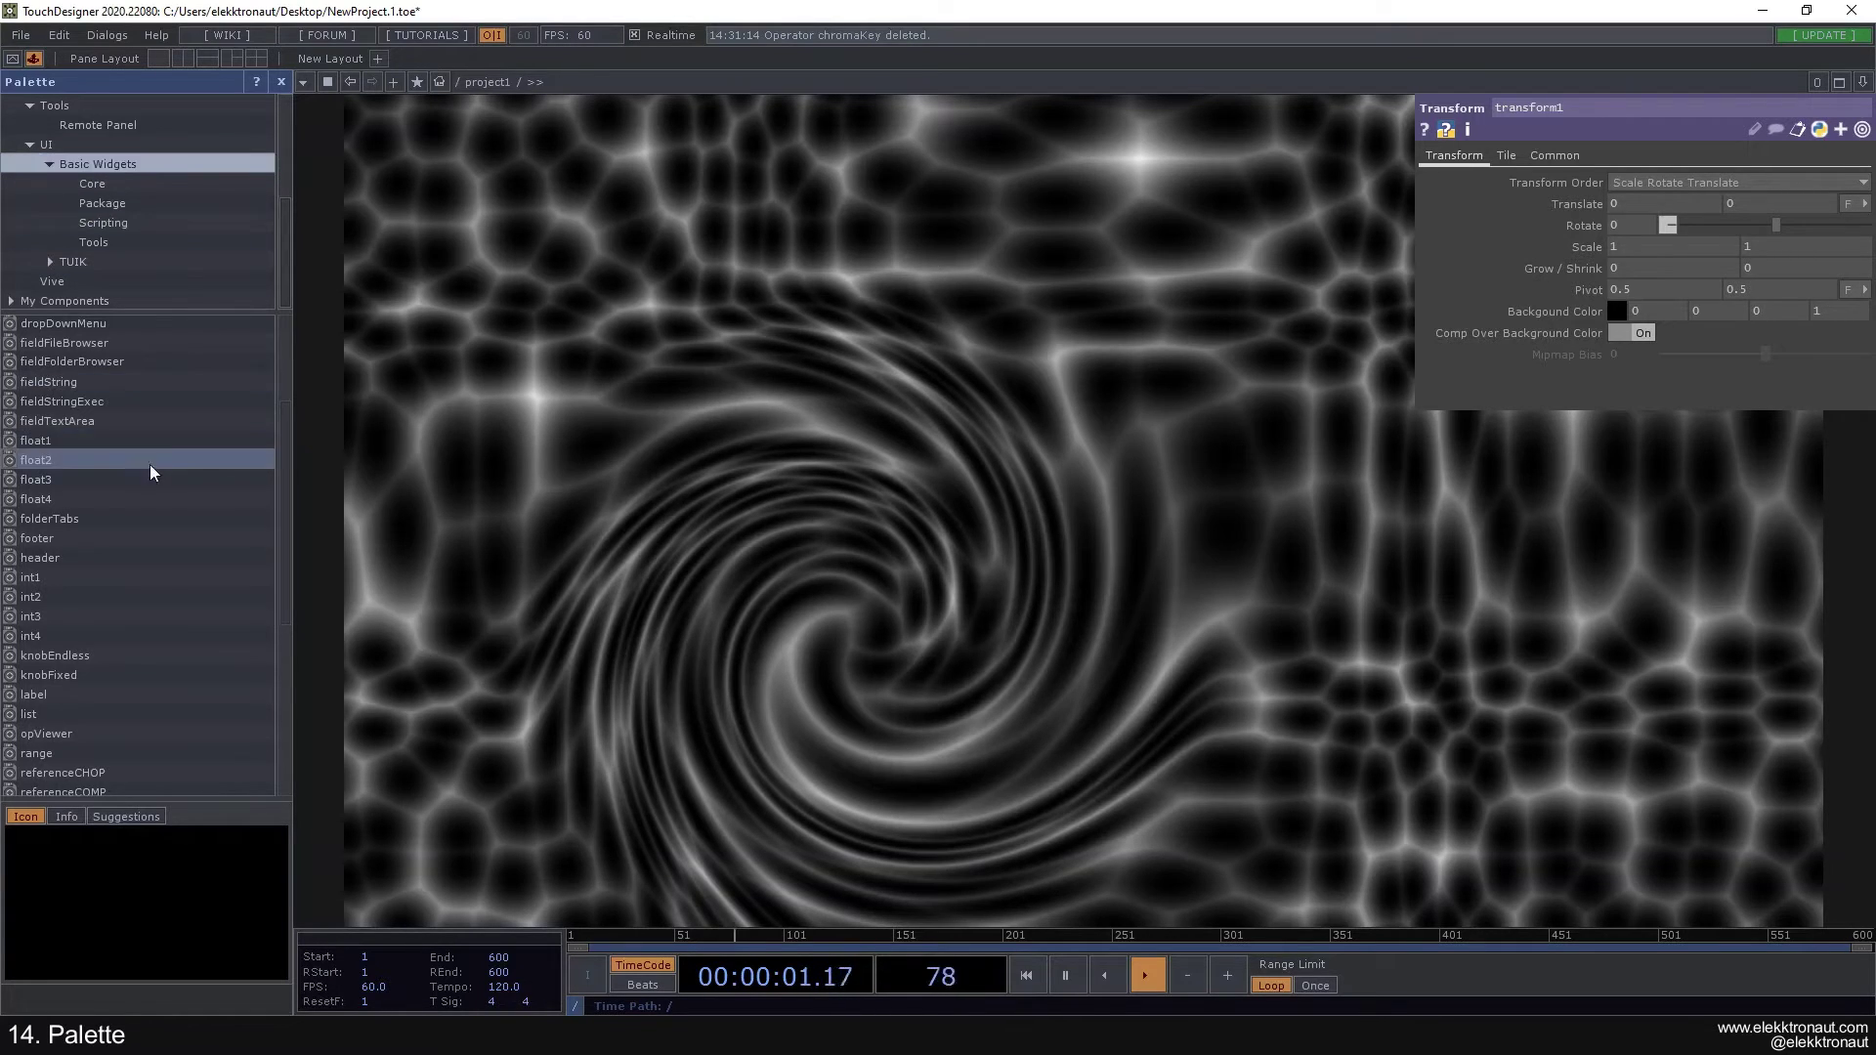
scroll(149, 465, "up", 4)
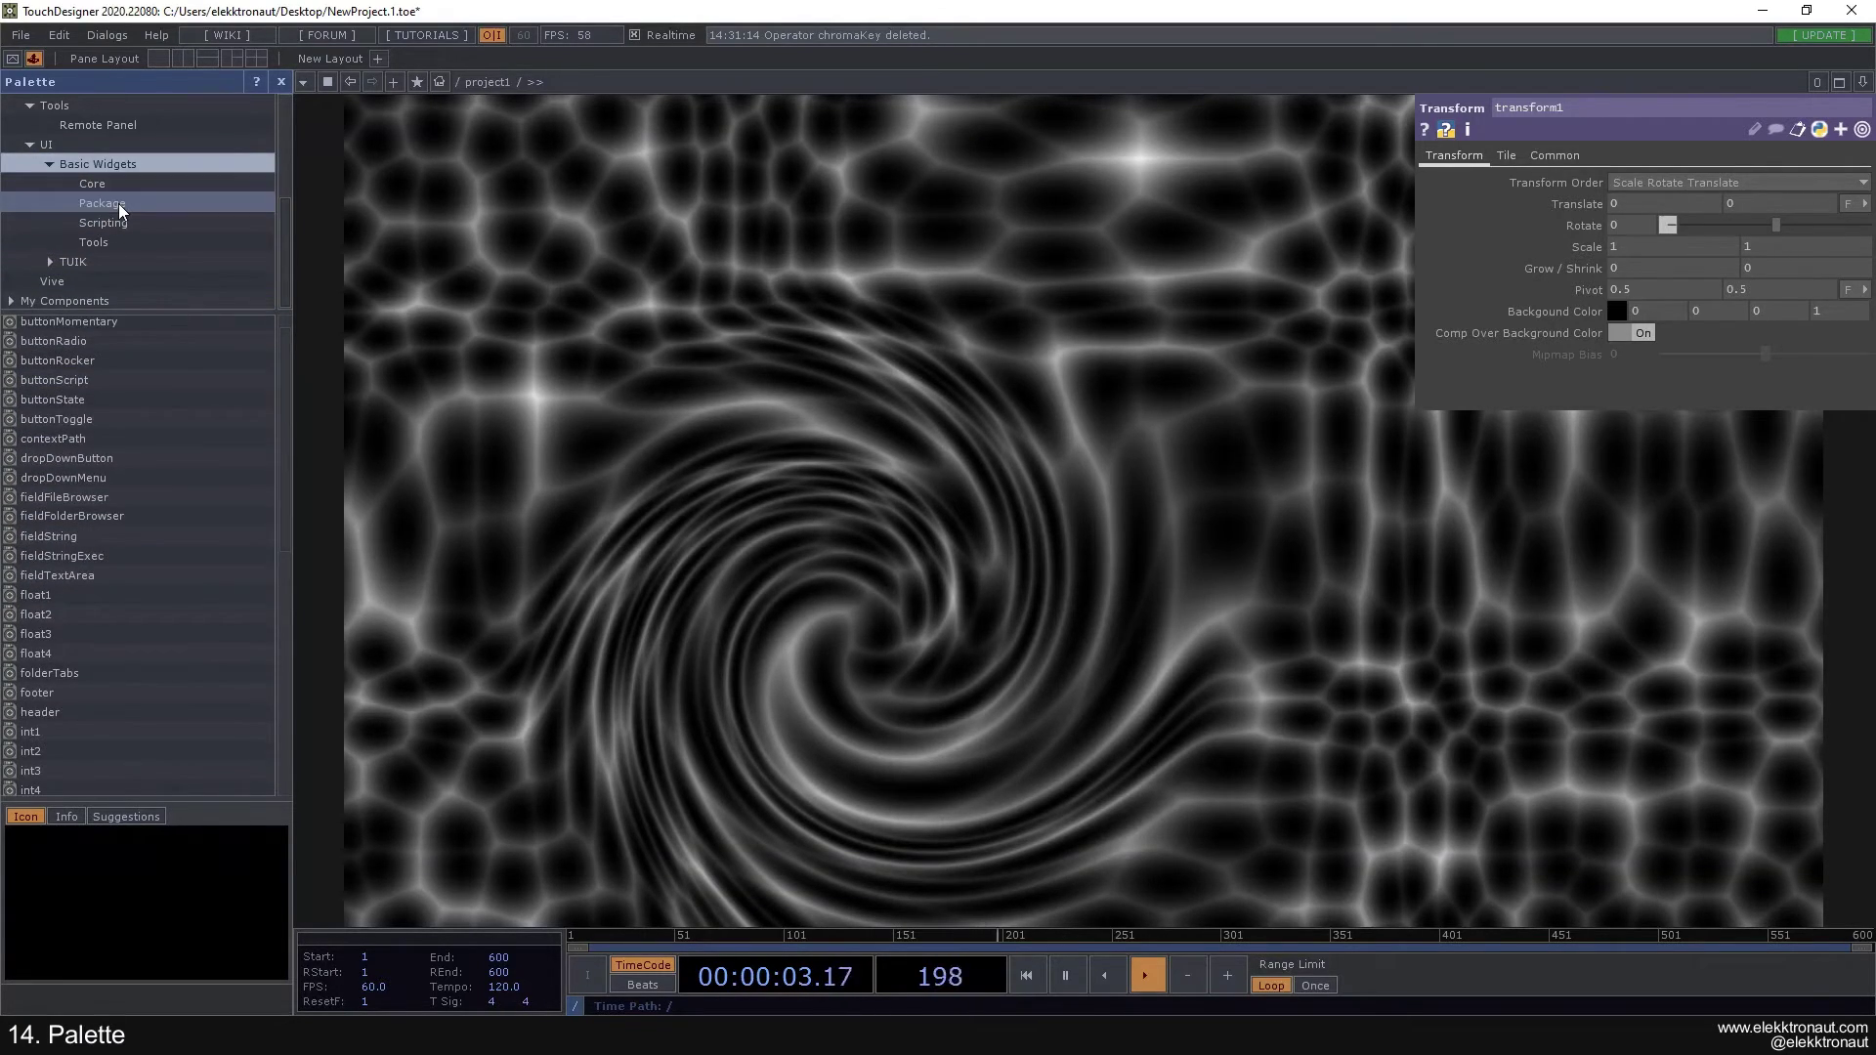
scroll(136, 439, "down", 3)
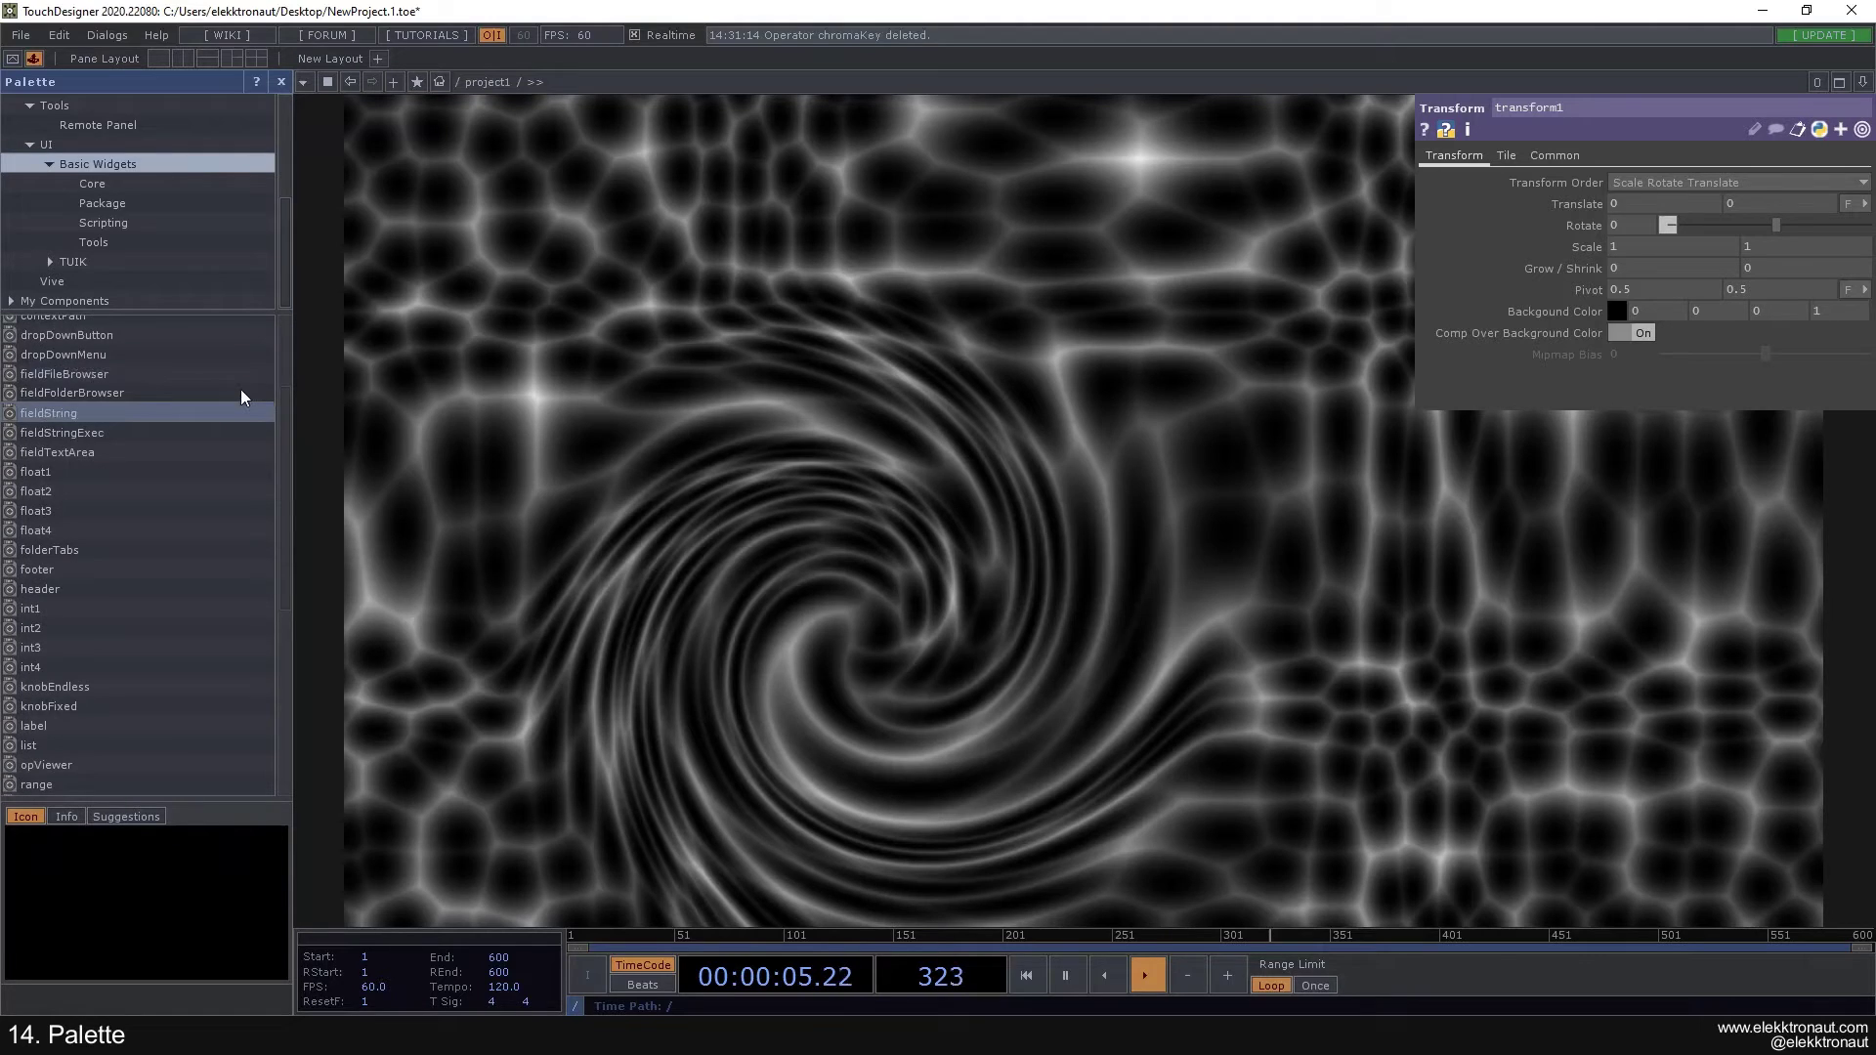
scroll(185, 436, "down", 5)
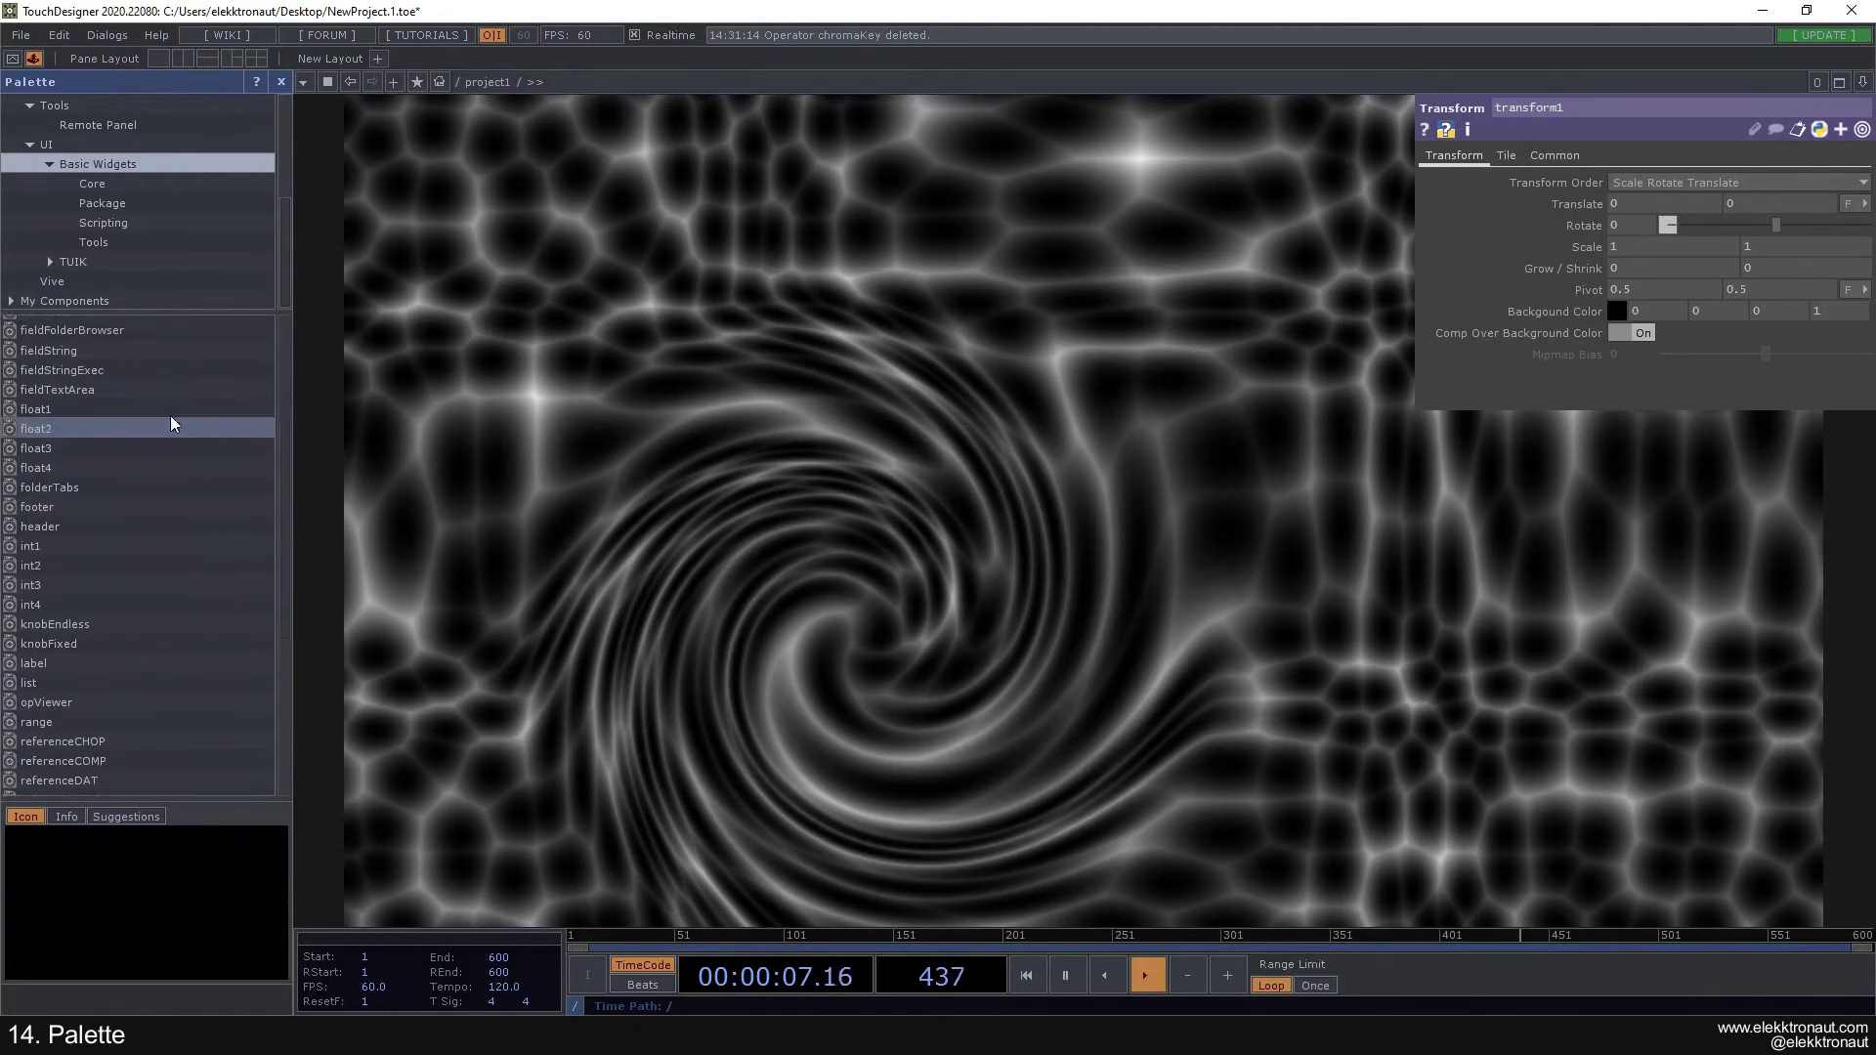
scroll(133, 516, "up", 5)
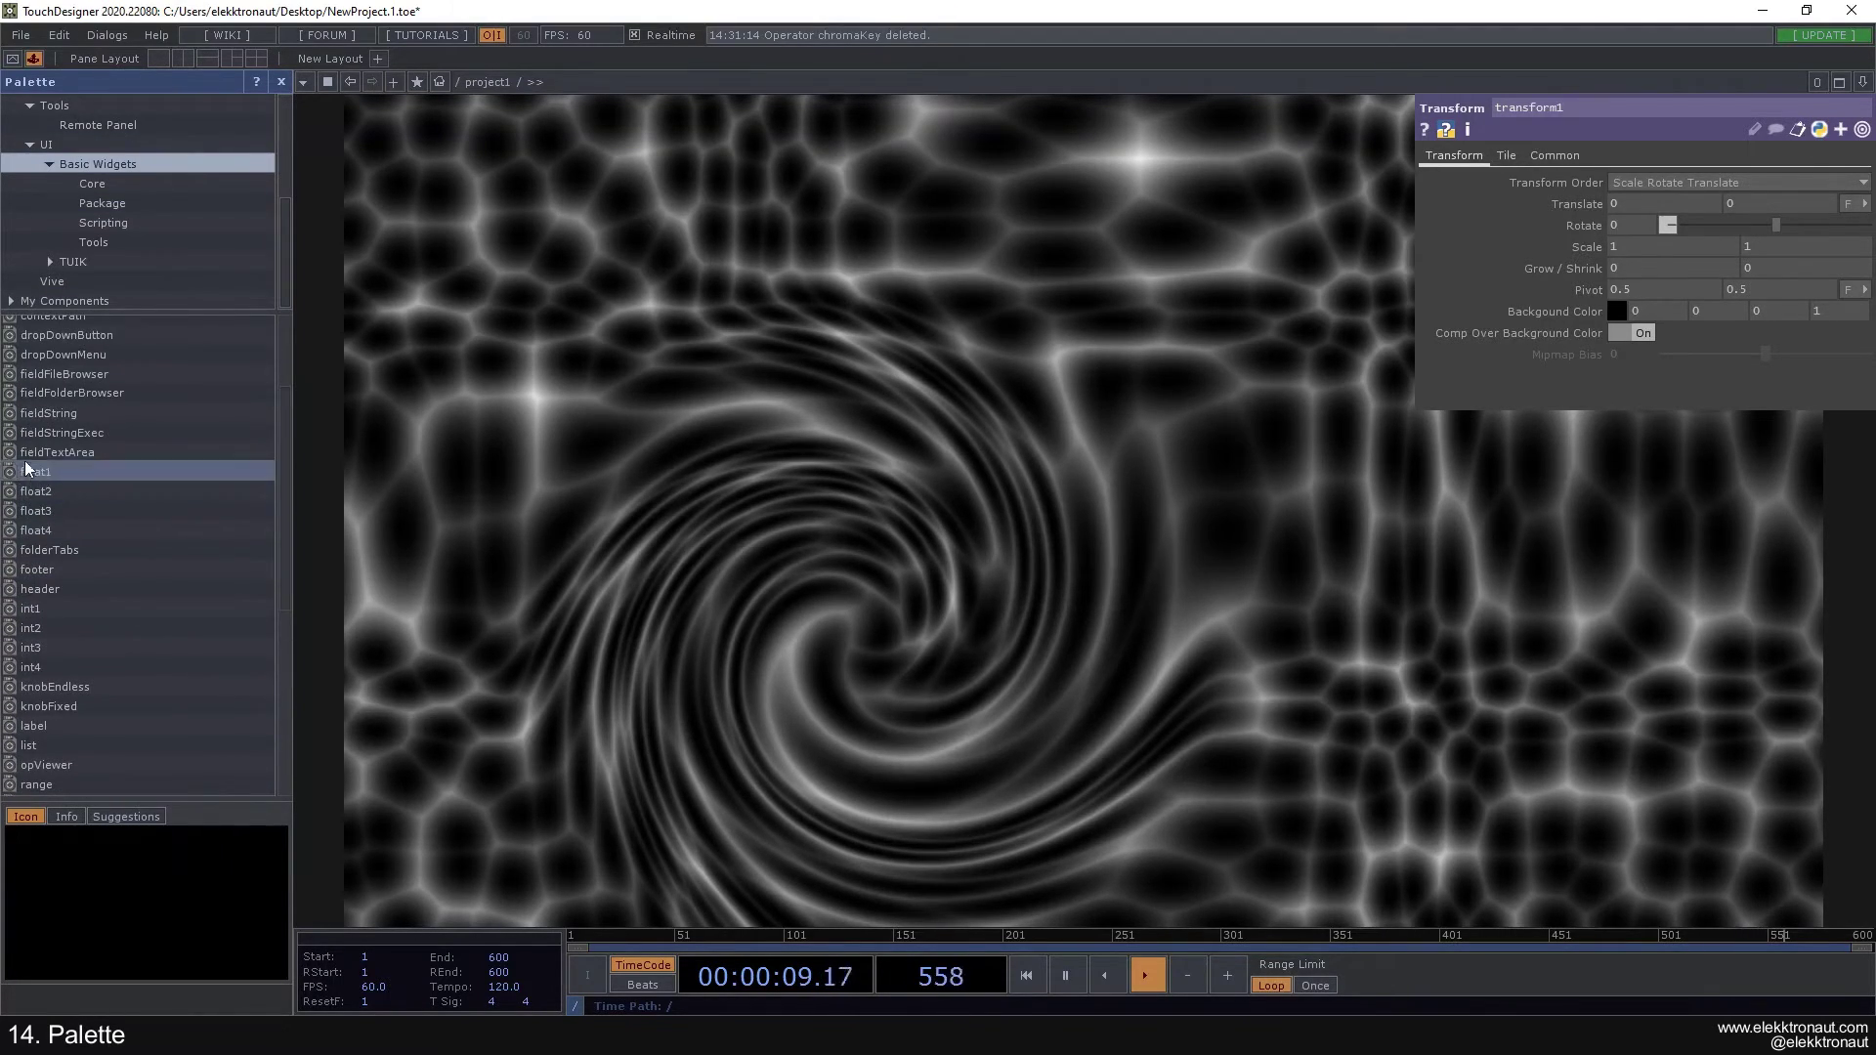
Step: Try out the contextPath widget from Basic Widgets in project1 and delete it again
scroll(30, 450, "up", 2)
left_click_drag(39, 377, 725, 539)
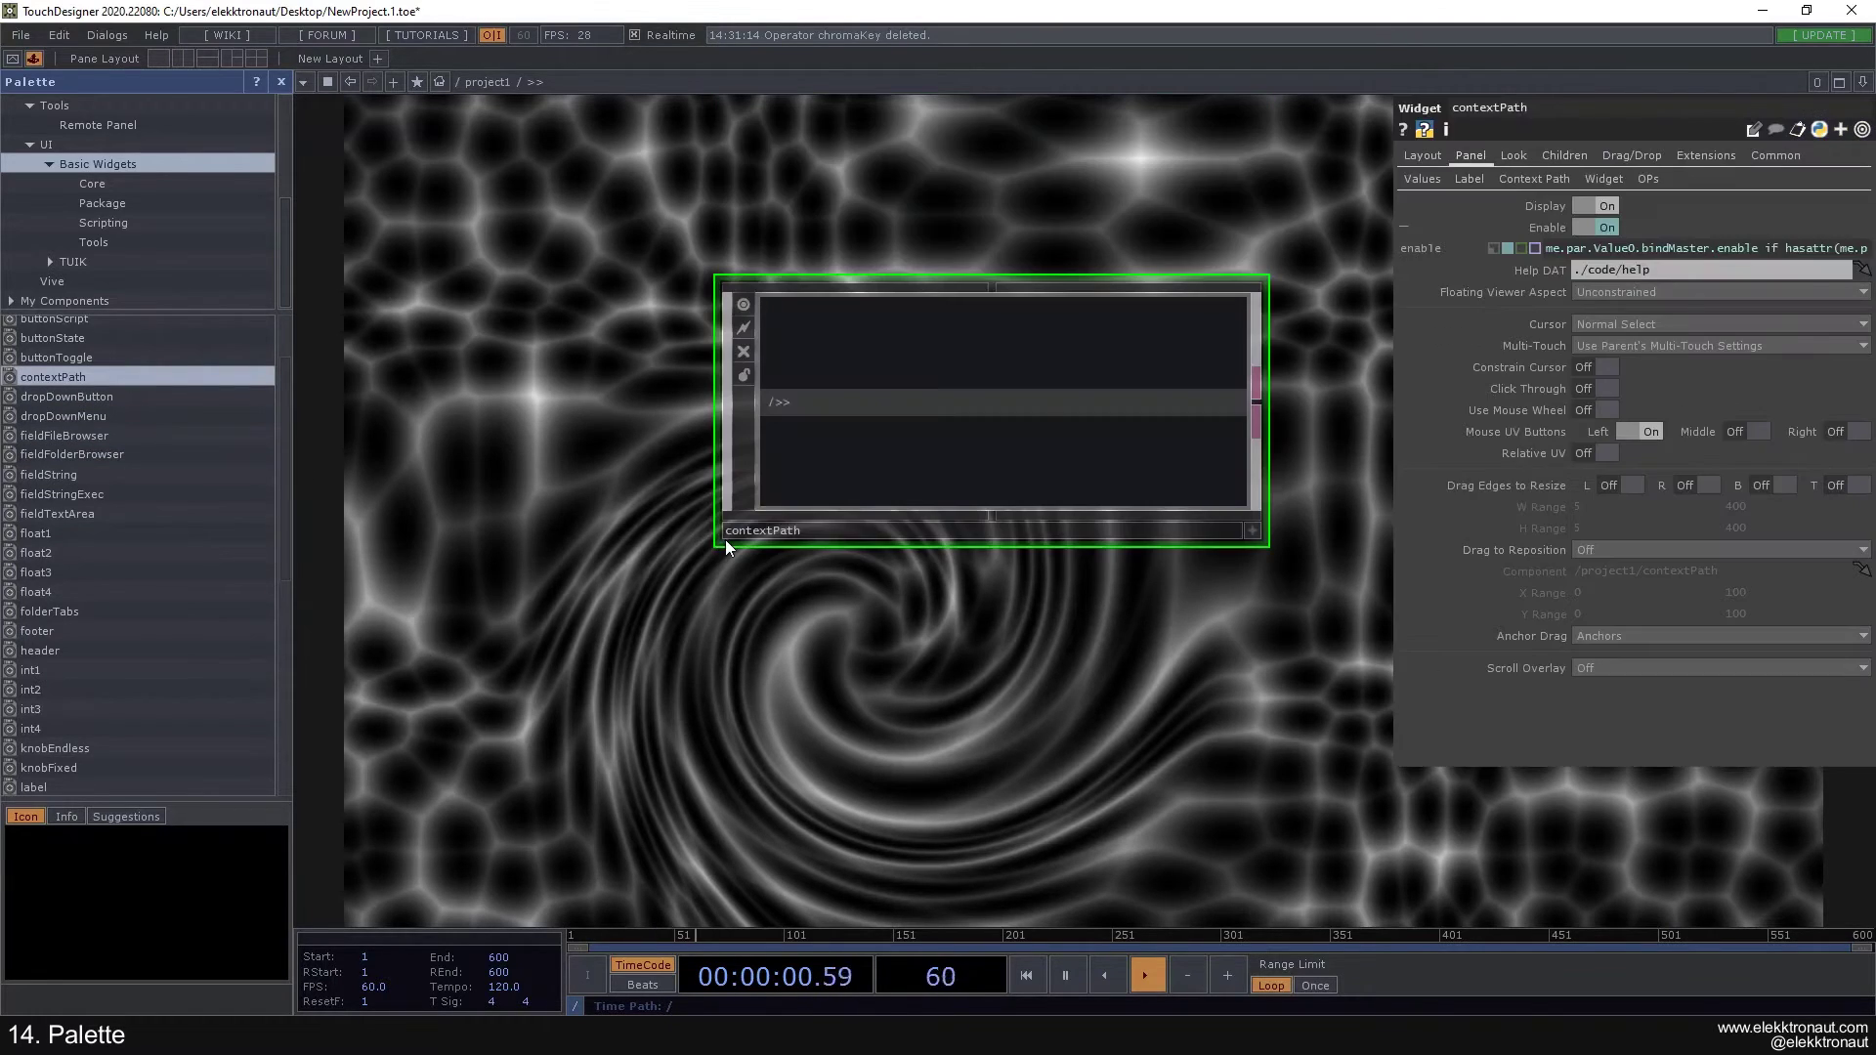
scroll(852, 452, "up", 4)
key("Delete")
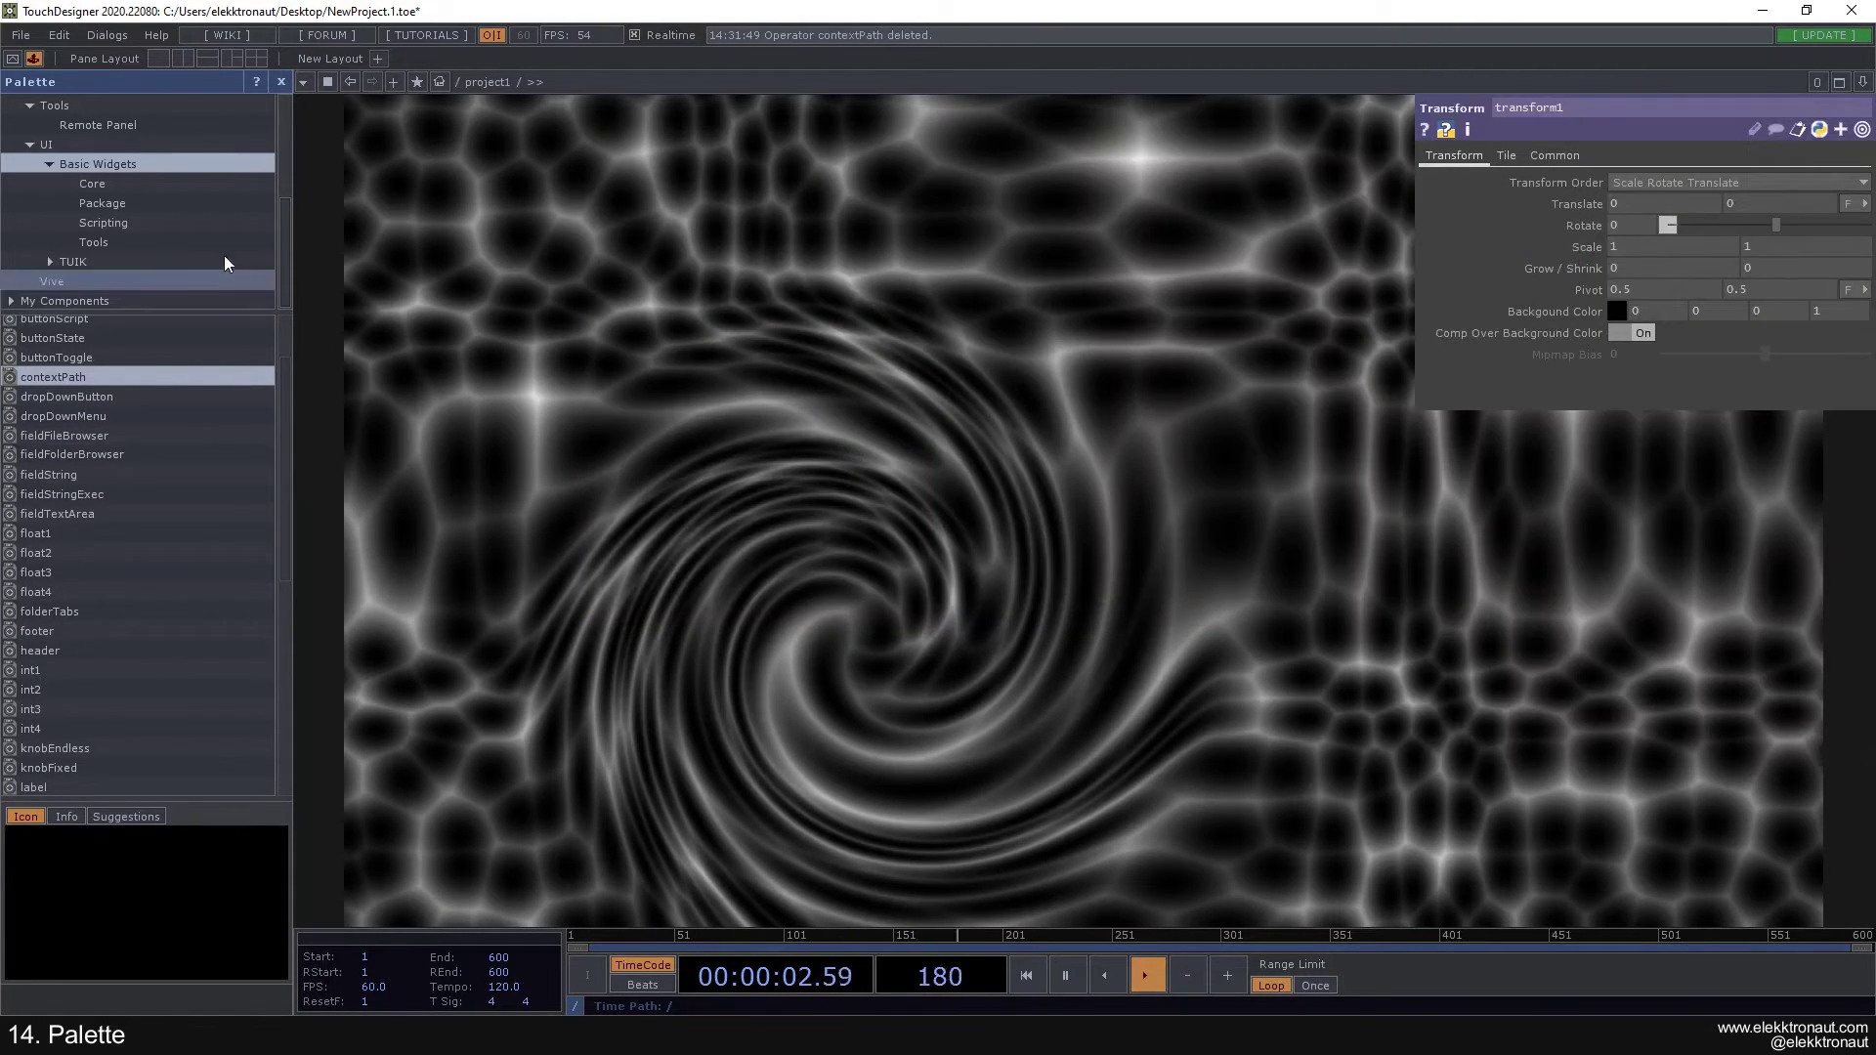
Step: Look through the Basic Widgets subfolders, collapse the UI folder and check the folders under My Components
left_click(110, 183)
left_click(116, 203)
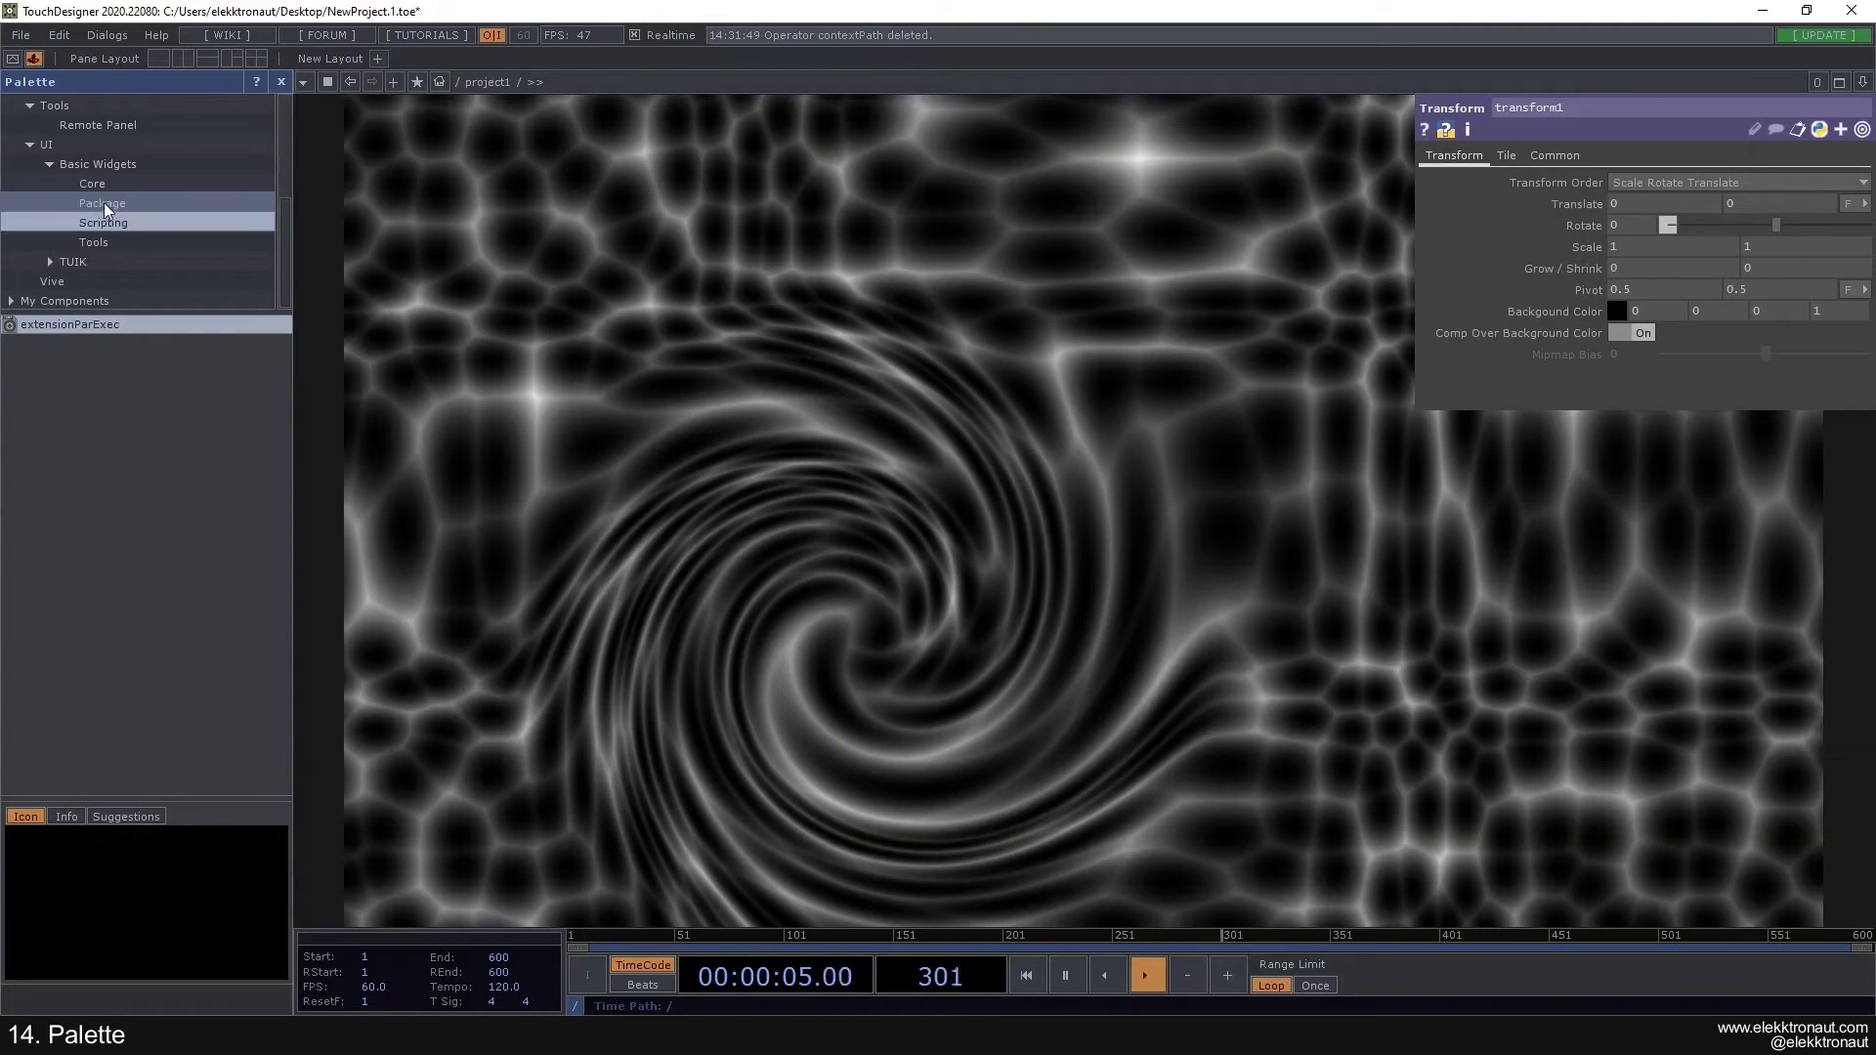
left_click(46, 162)
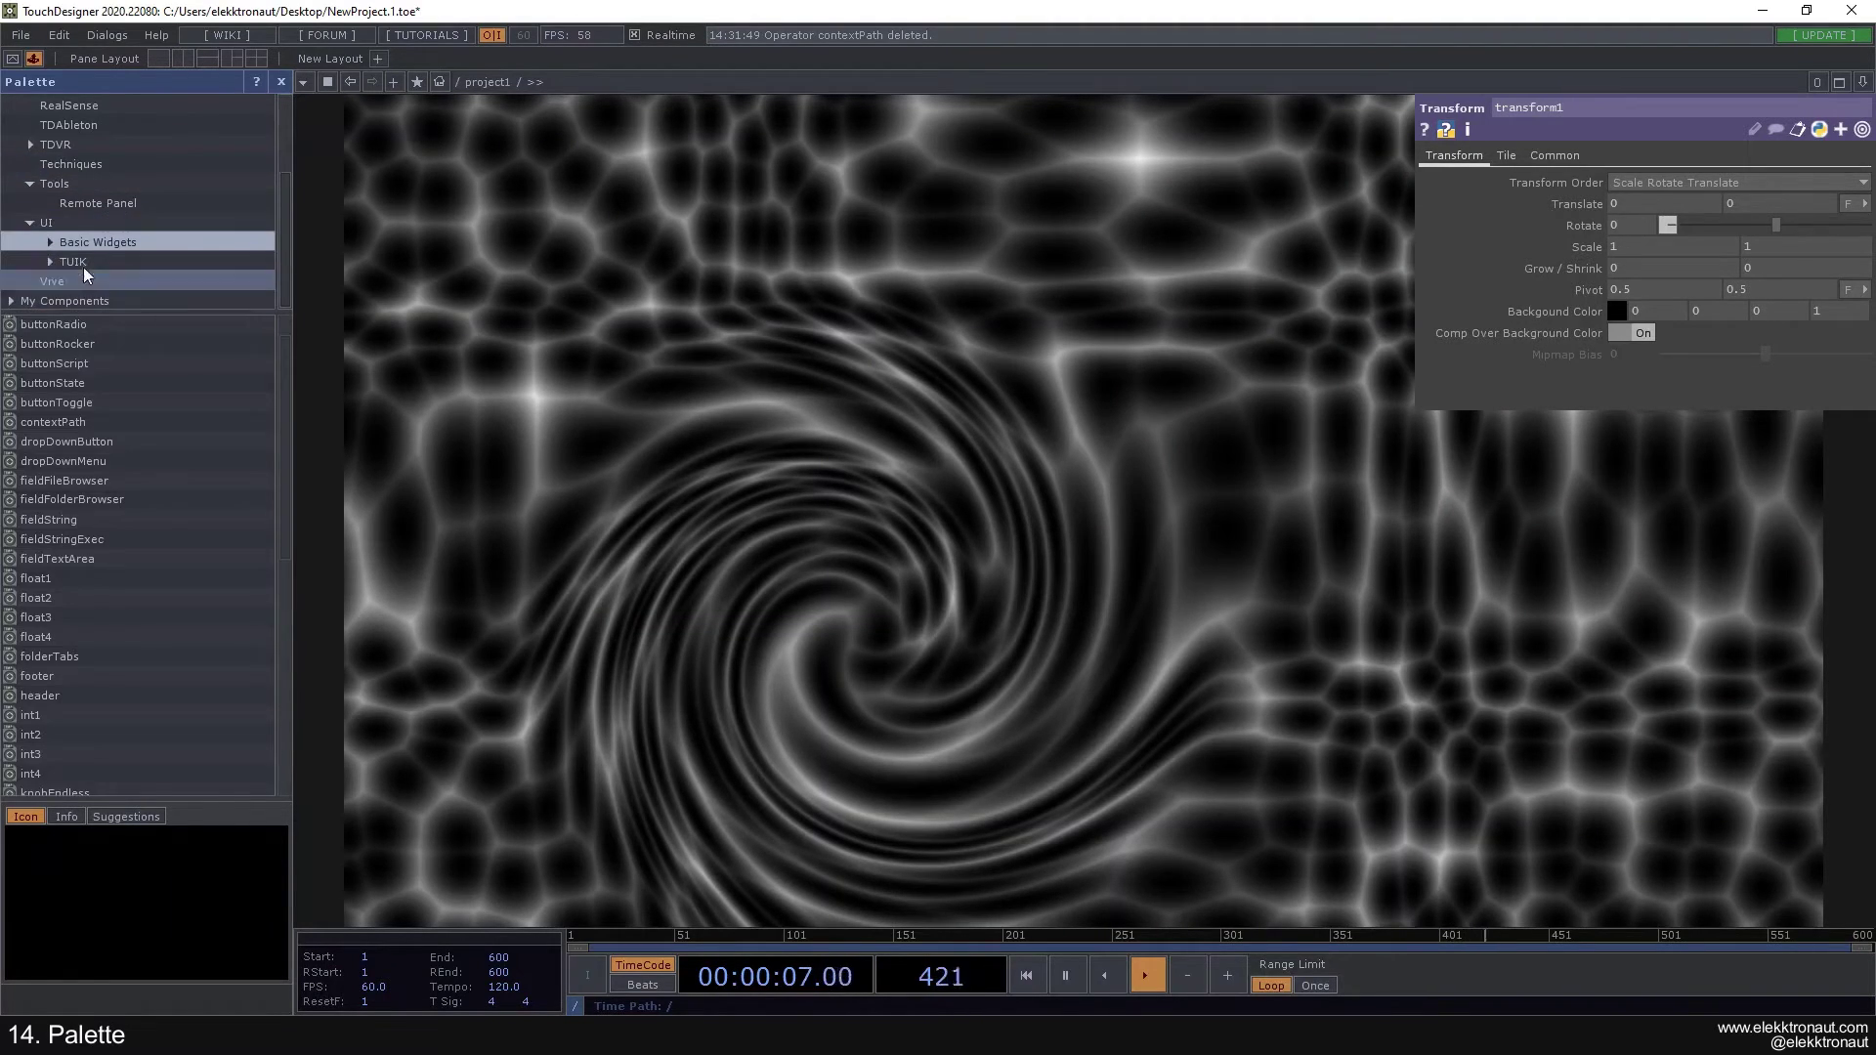
left_click(39, 221)
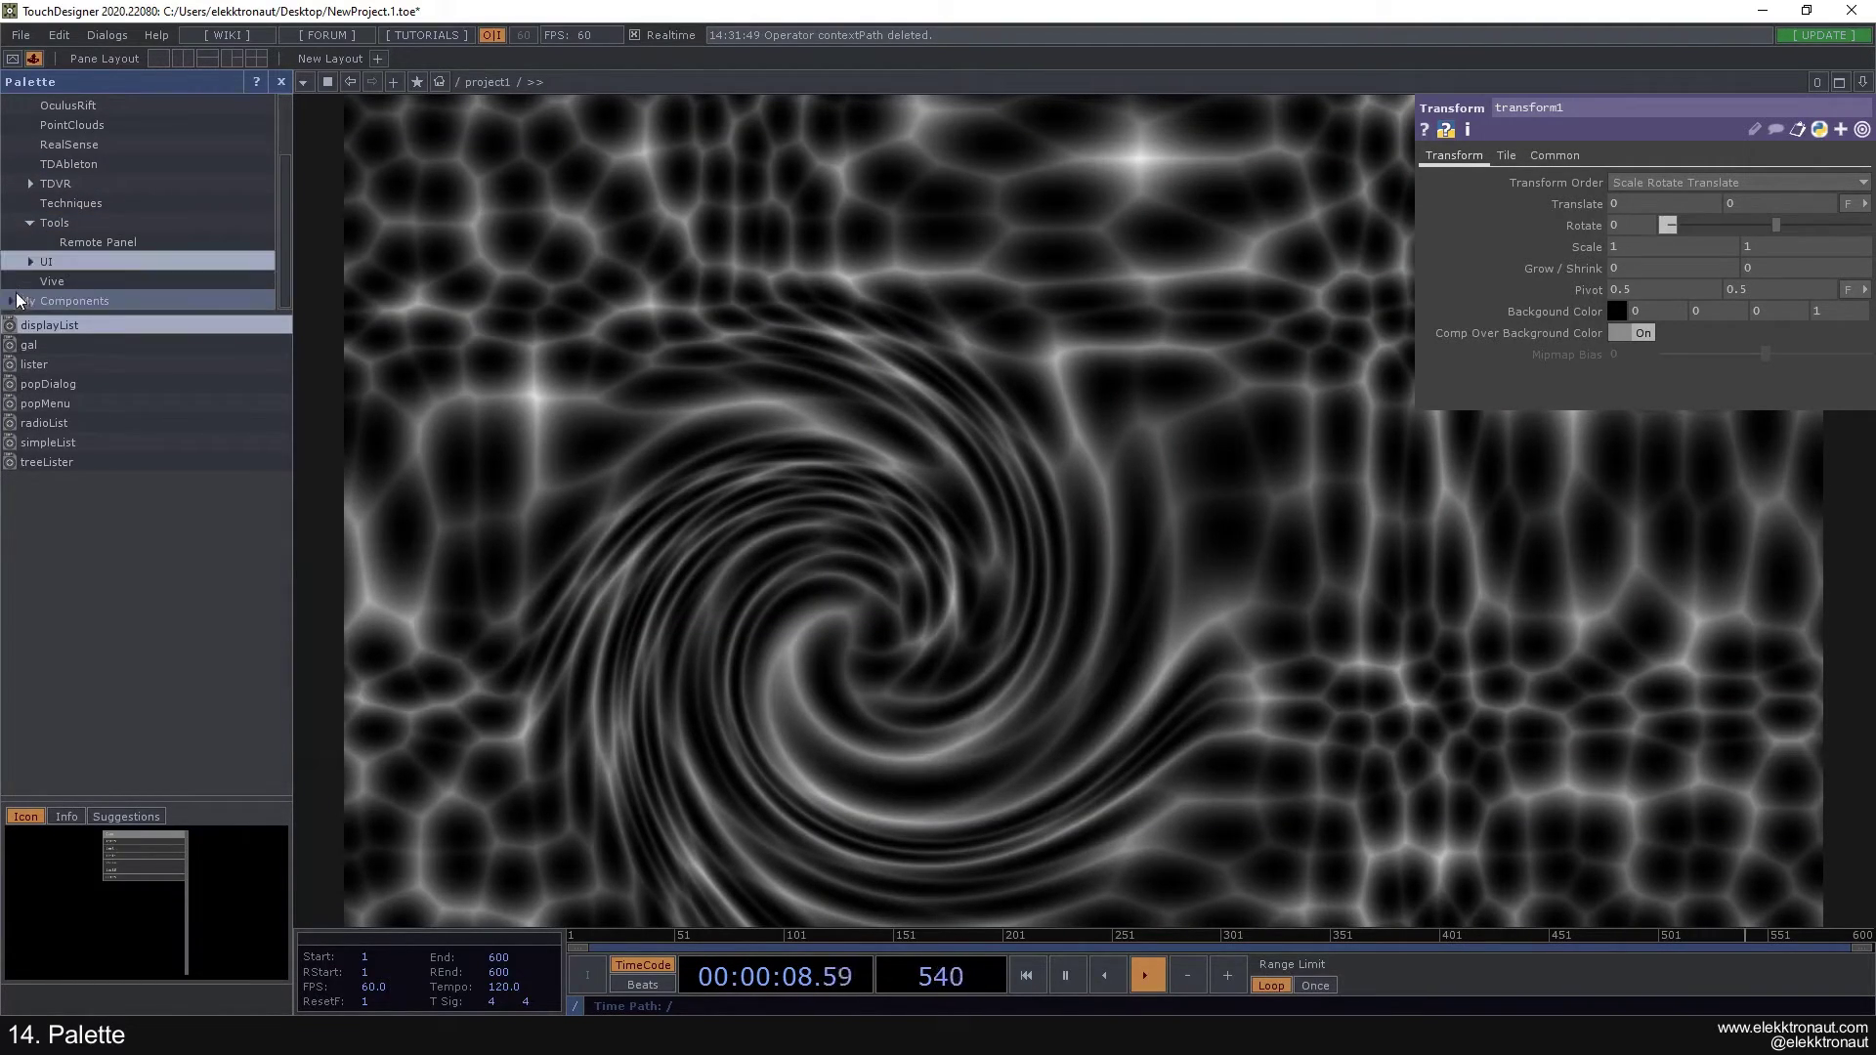
left_click(66, 302)
left_click(9, 146)
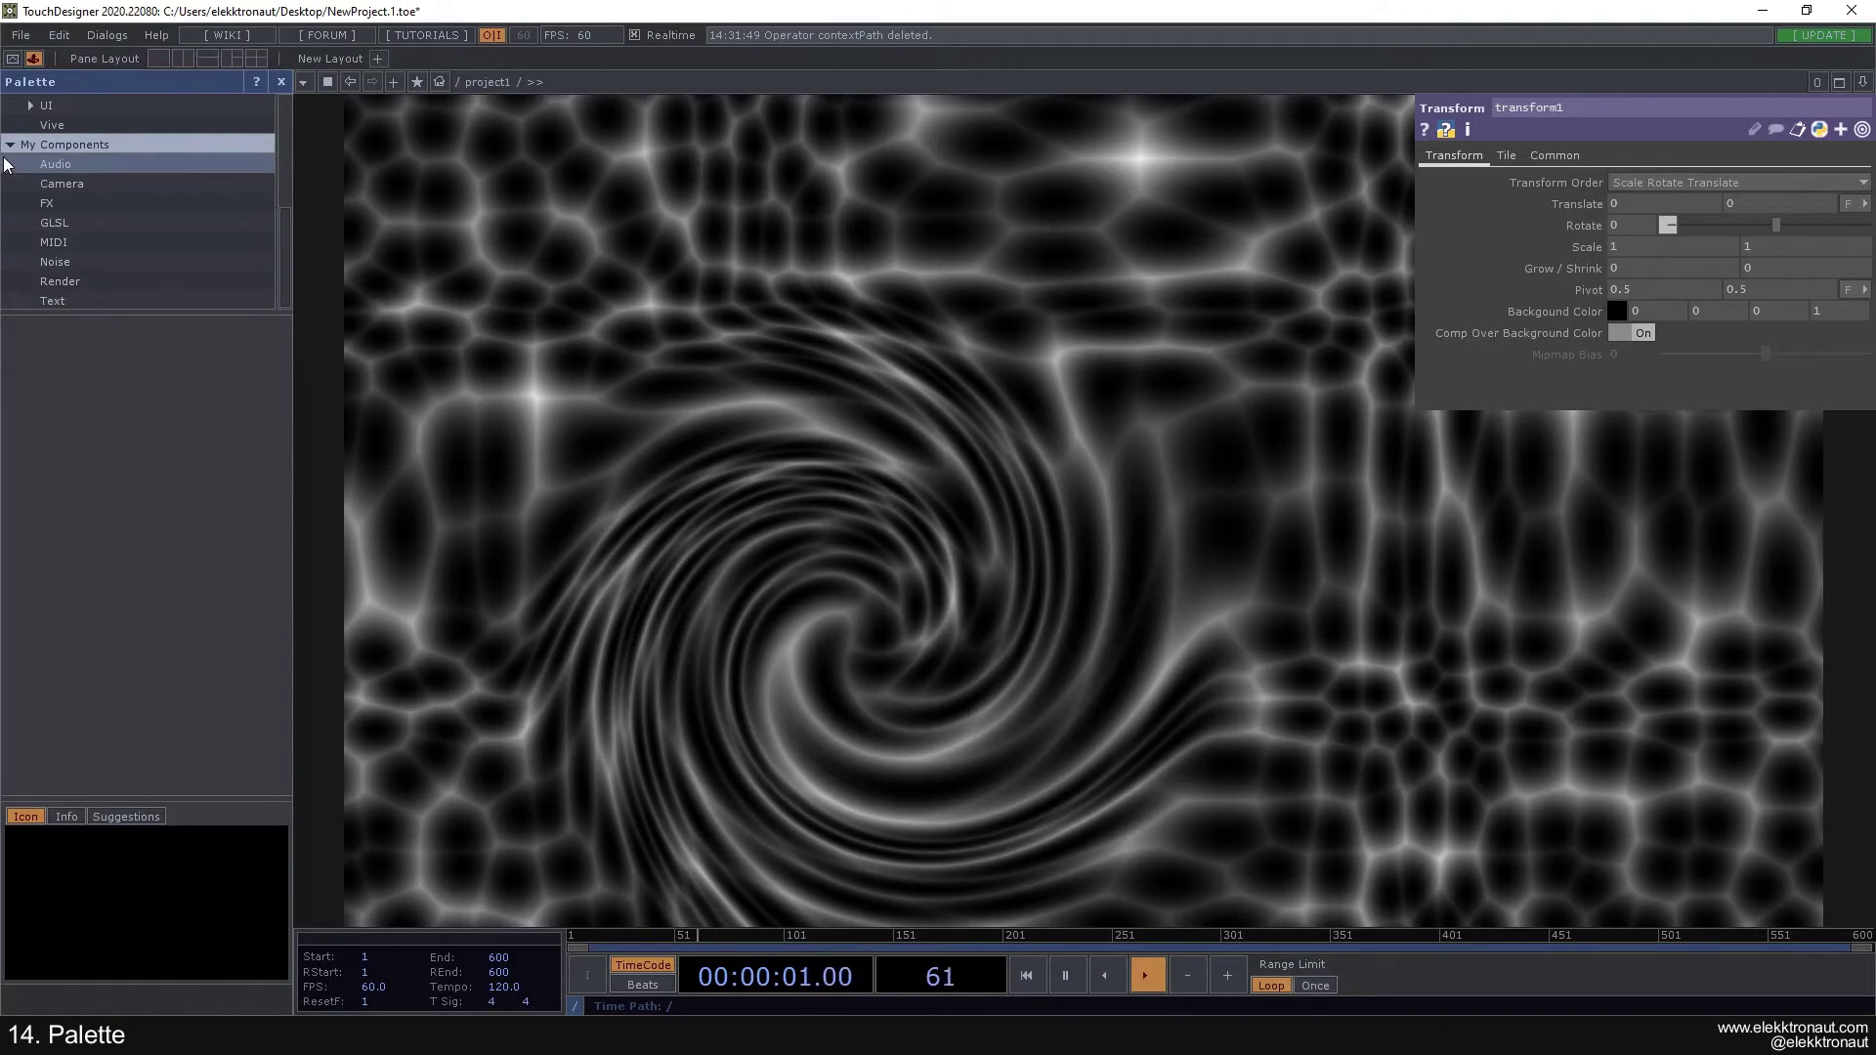
left_click(9, 147)
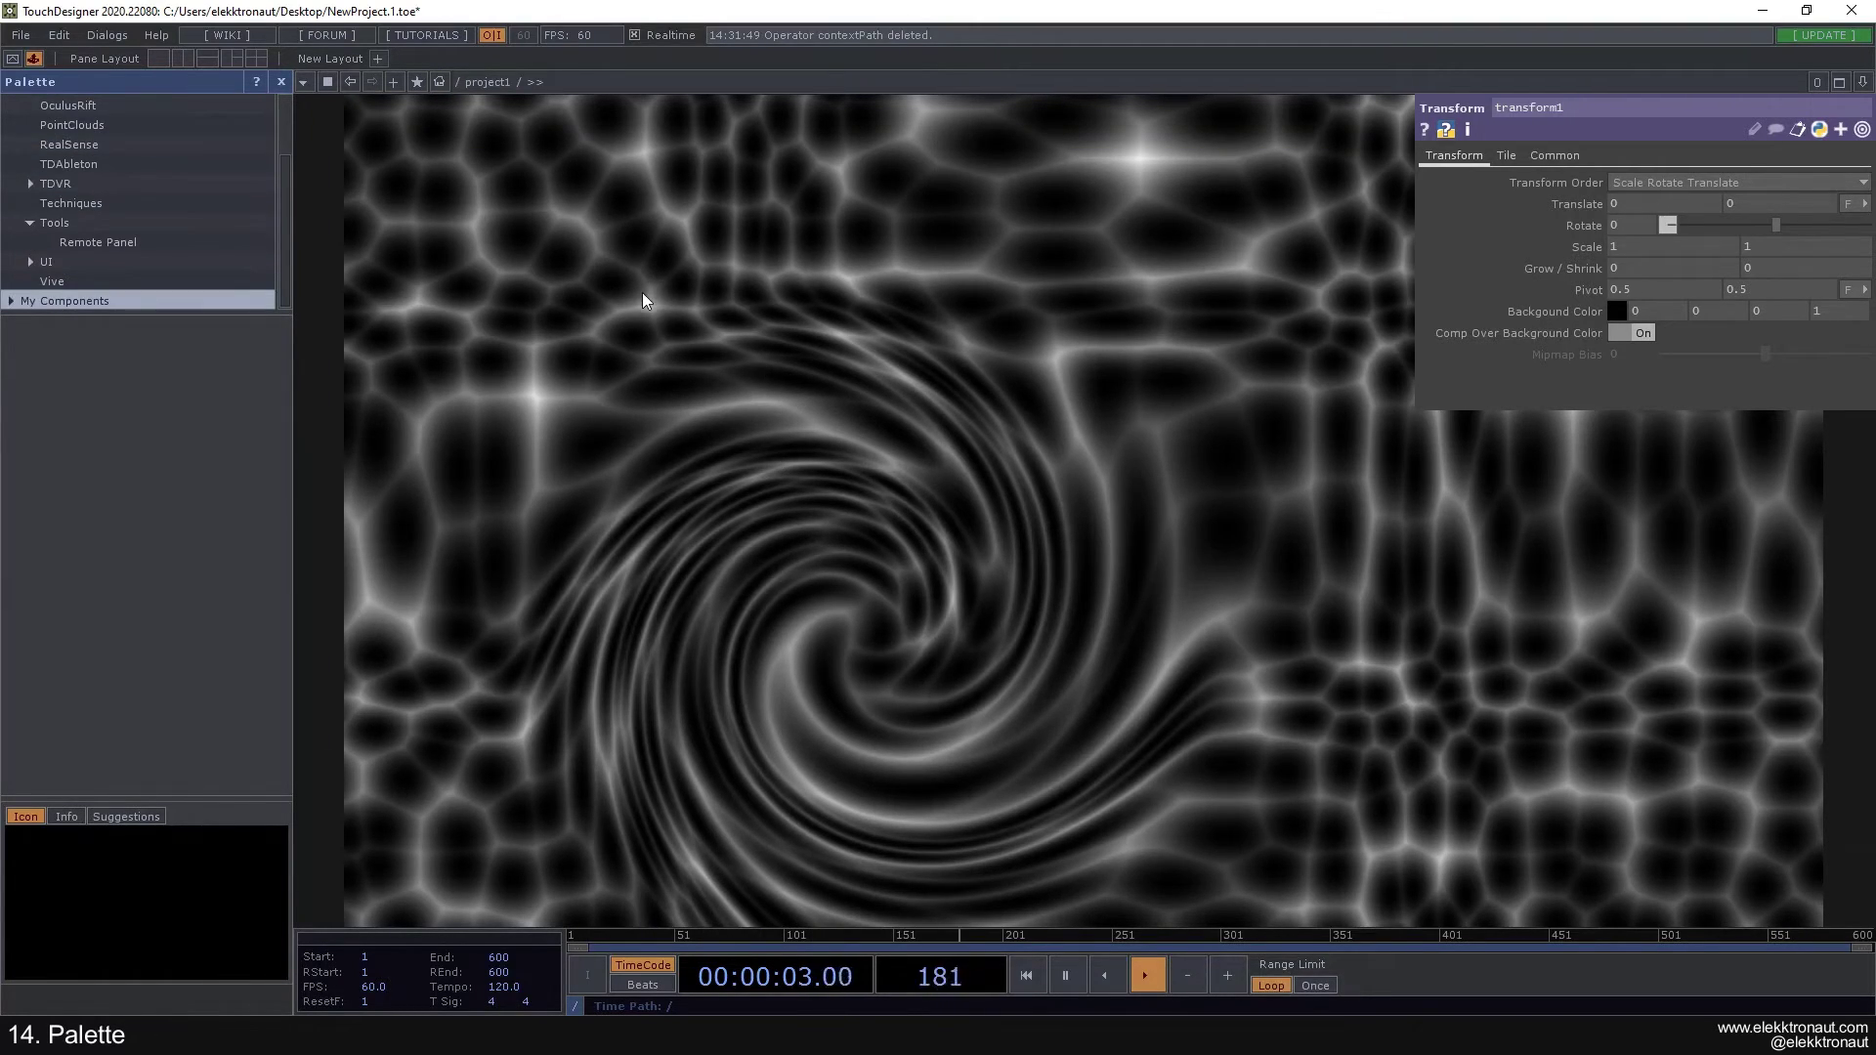
Step: Bring the whole operator chain of project1 into view and view the Audio folder under My Components
middle_click_drag(826, 570, 859, 477)
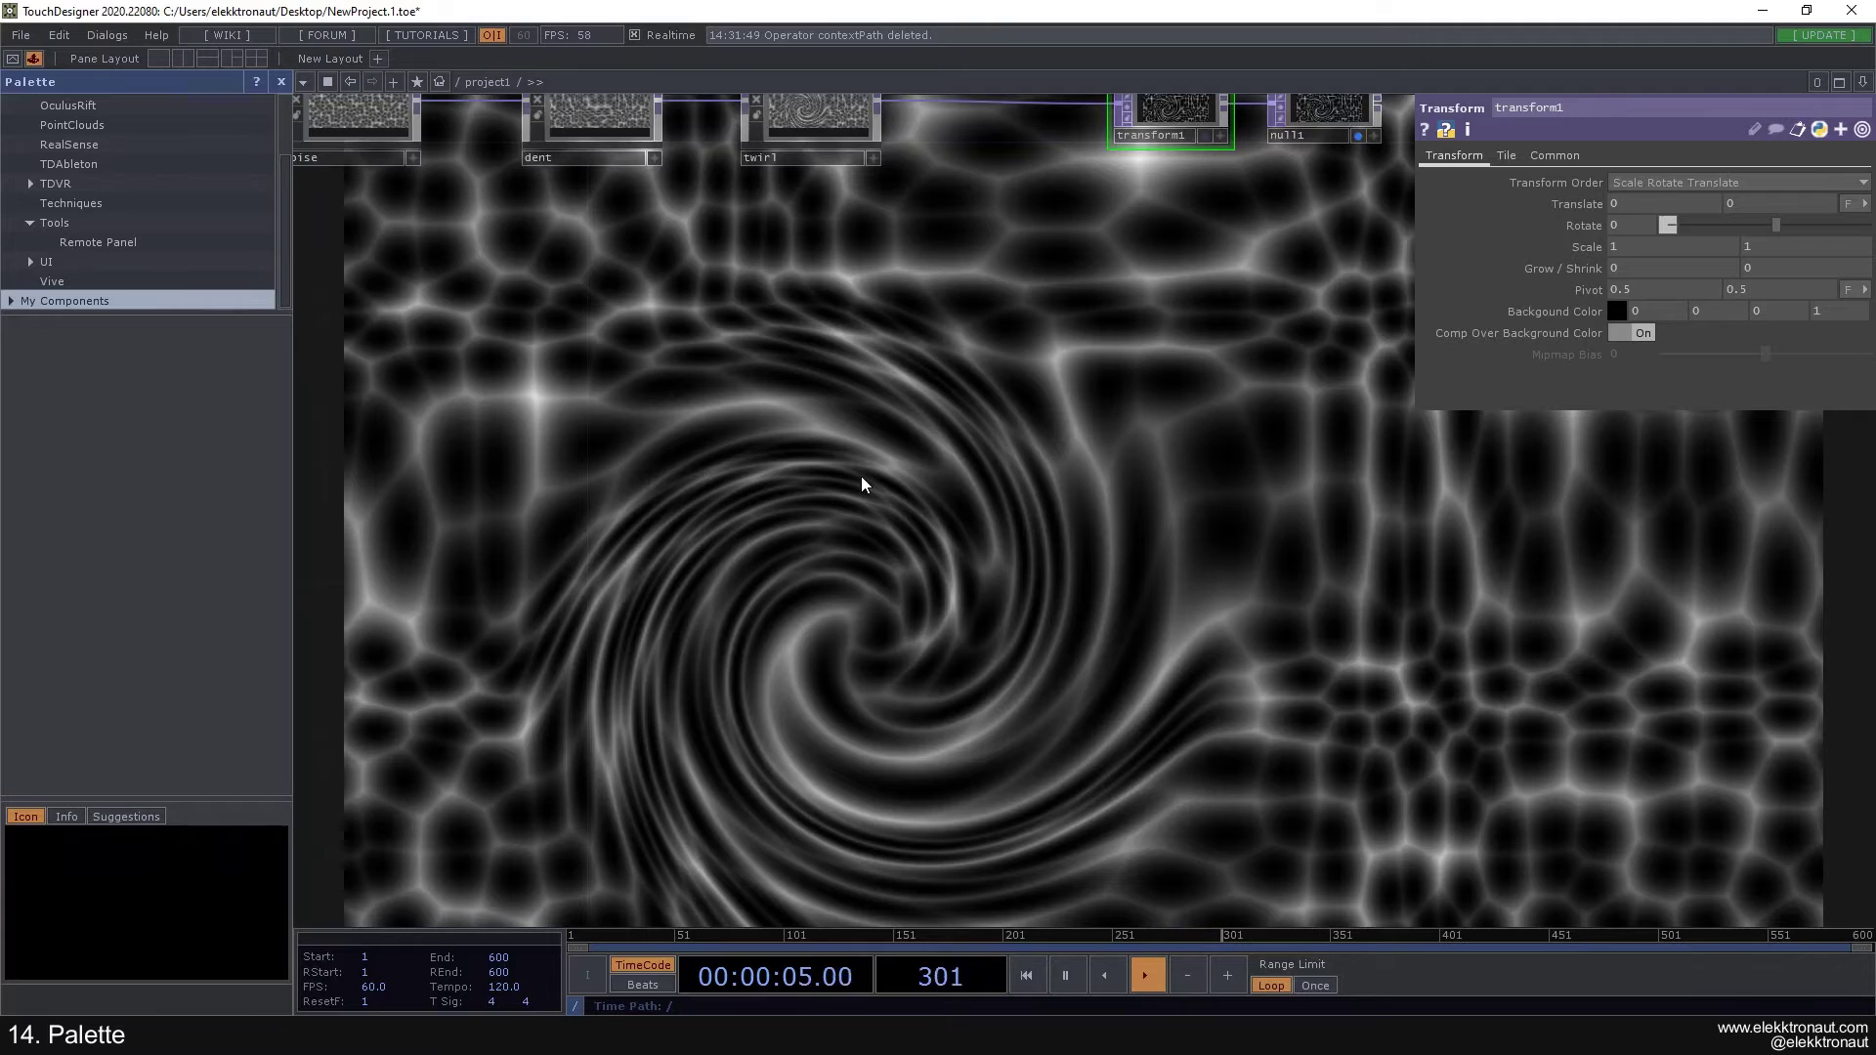
key("h")
middle_click_drag(861, 573, 883, 672)
left_click_drag(896, 645, 1005, 418)
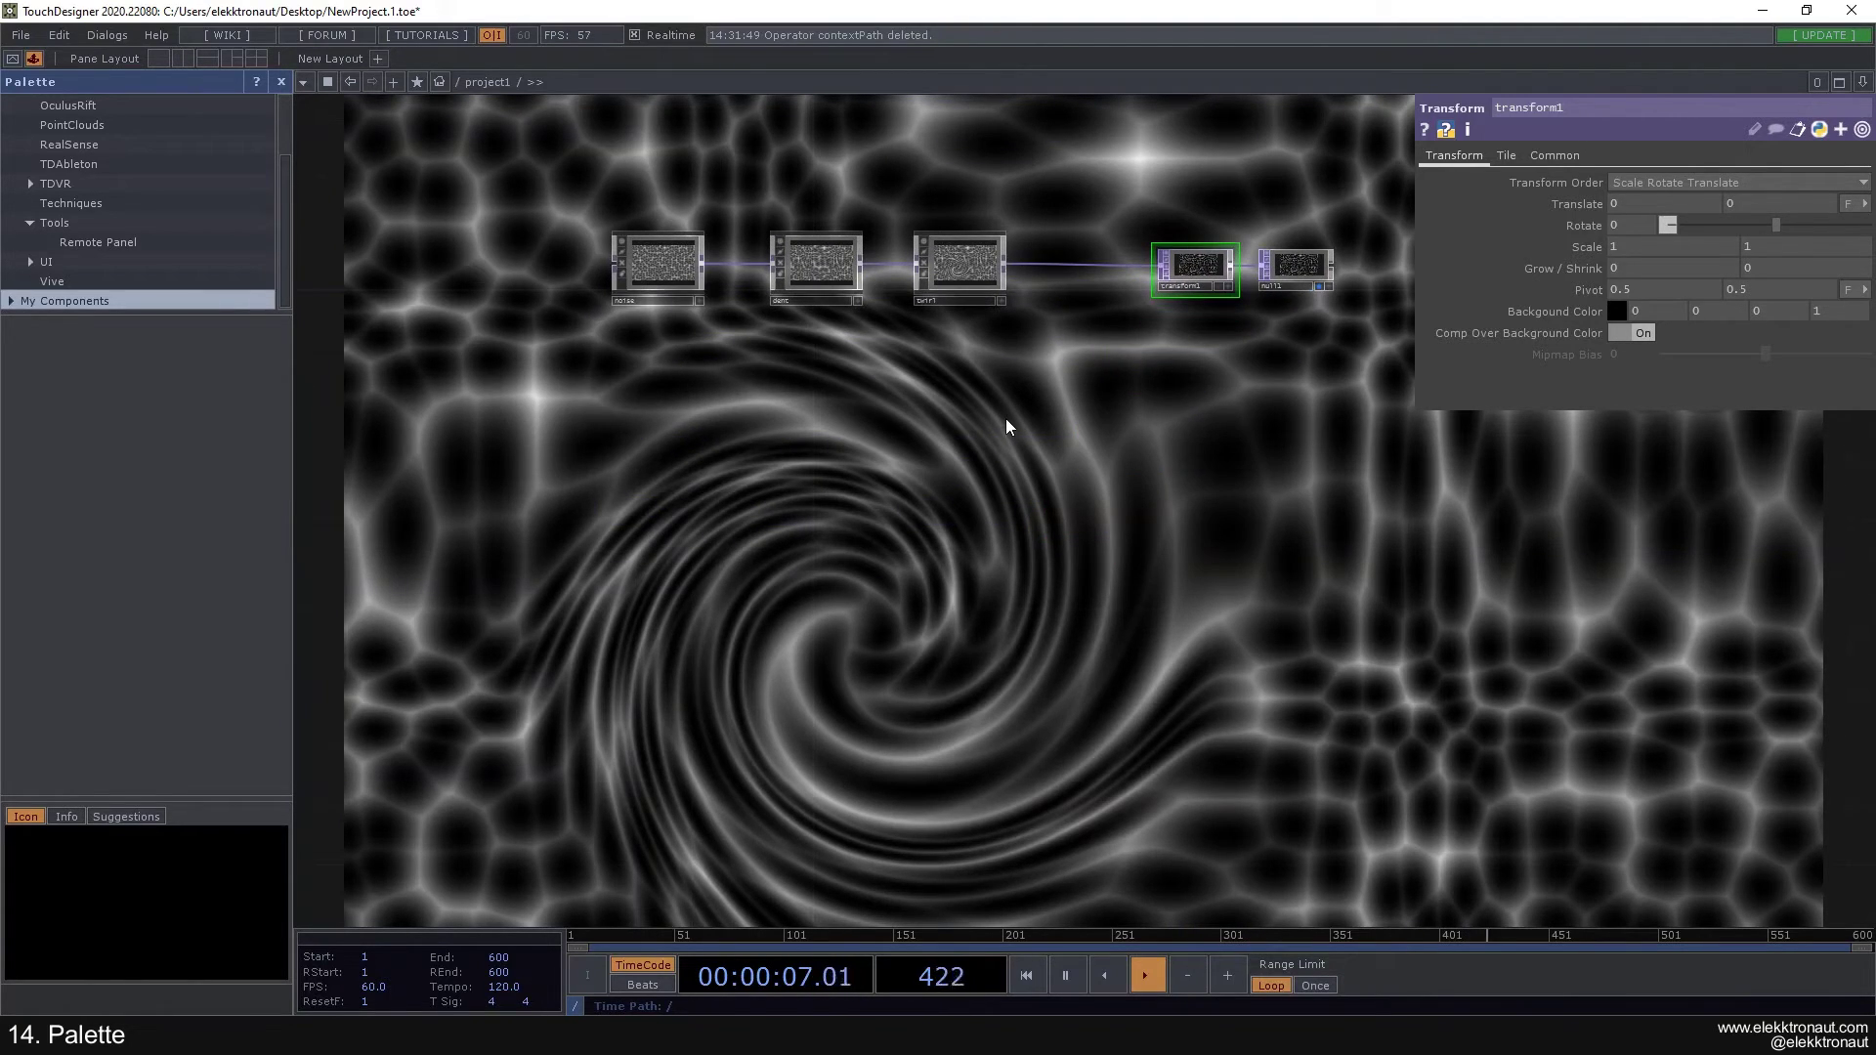
left_click(51, 301)
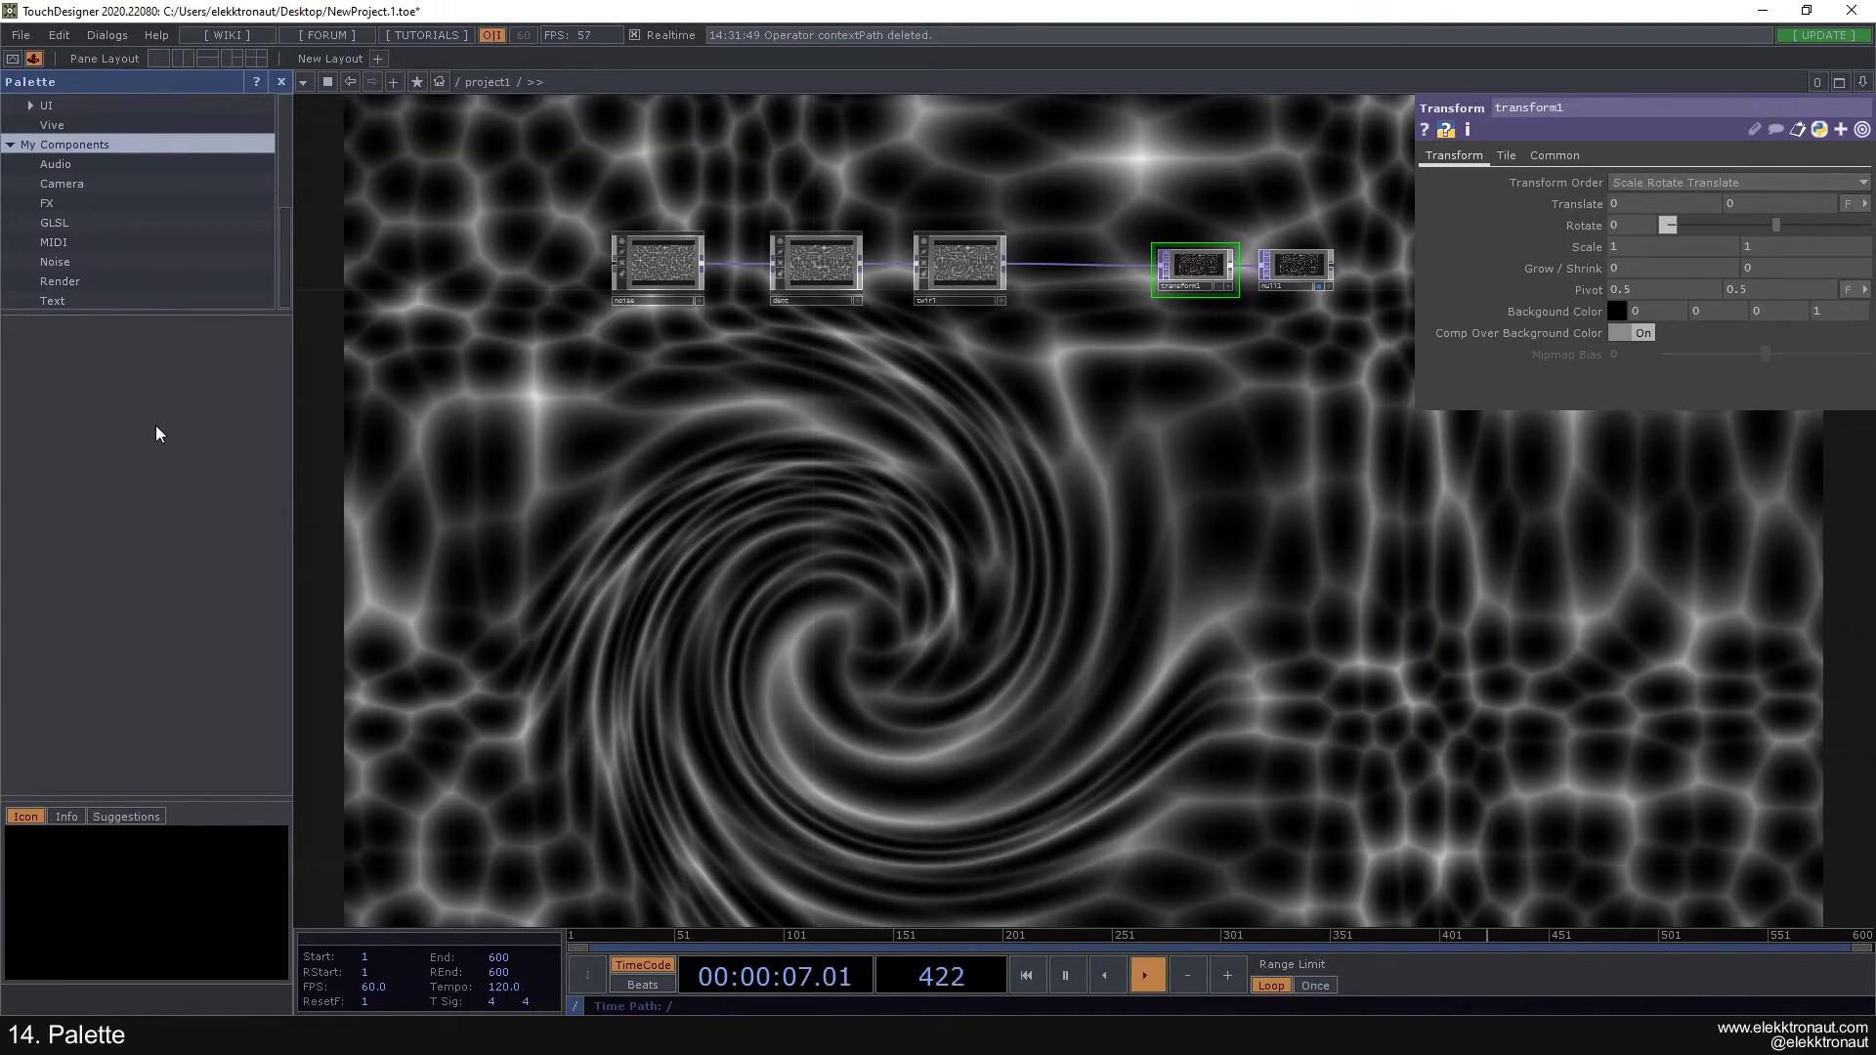
left_click(84, 164)
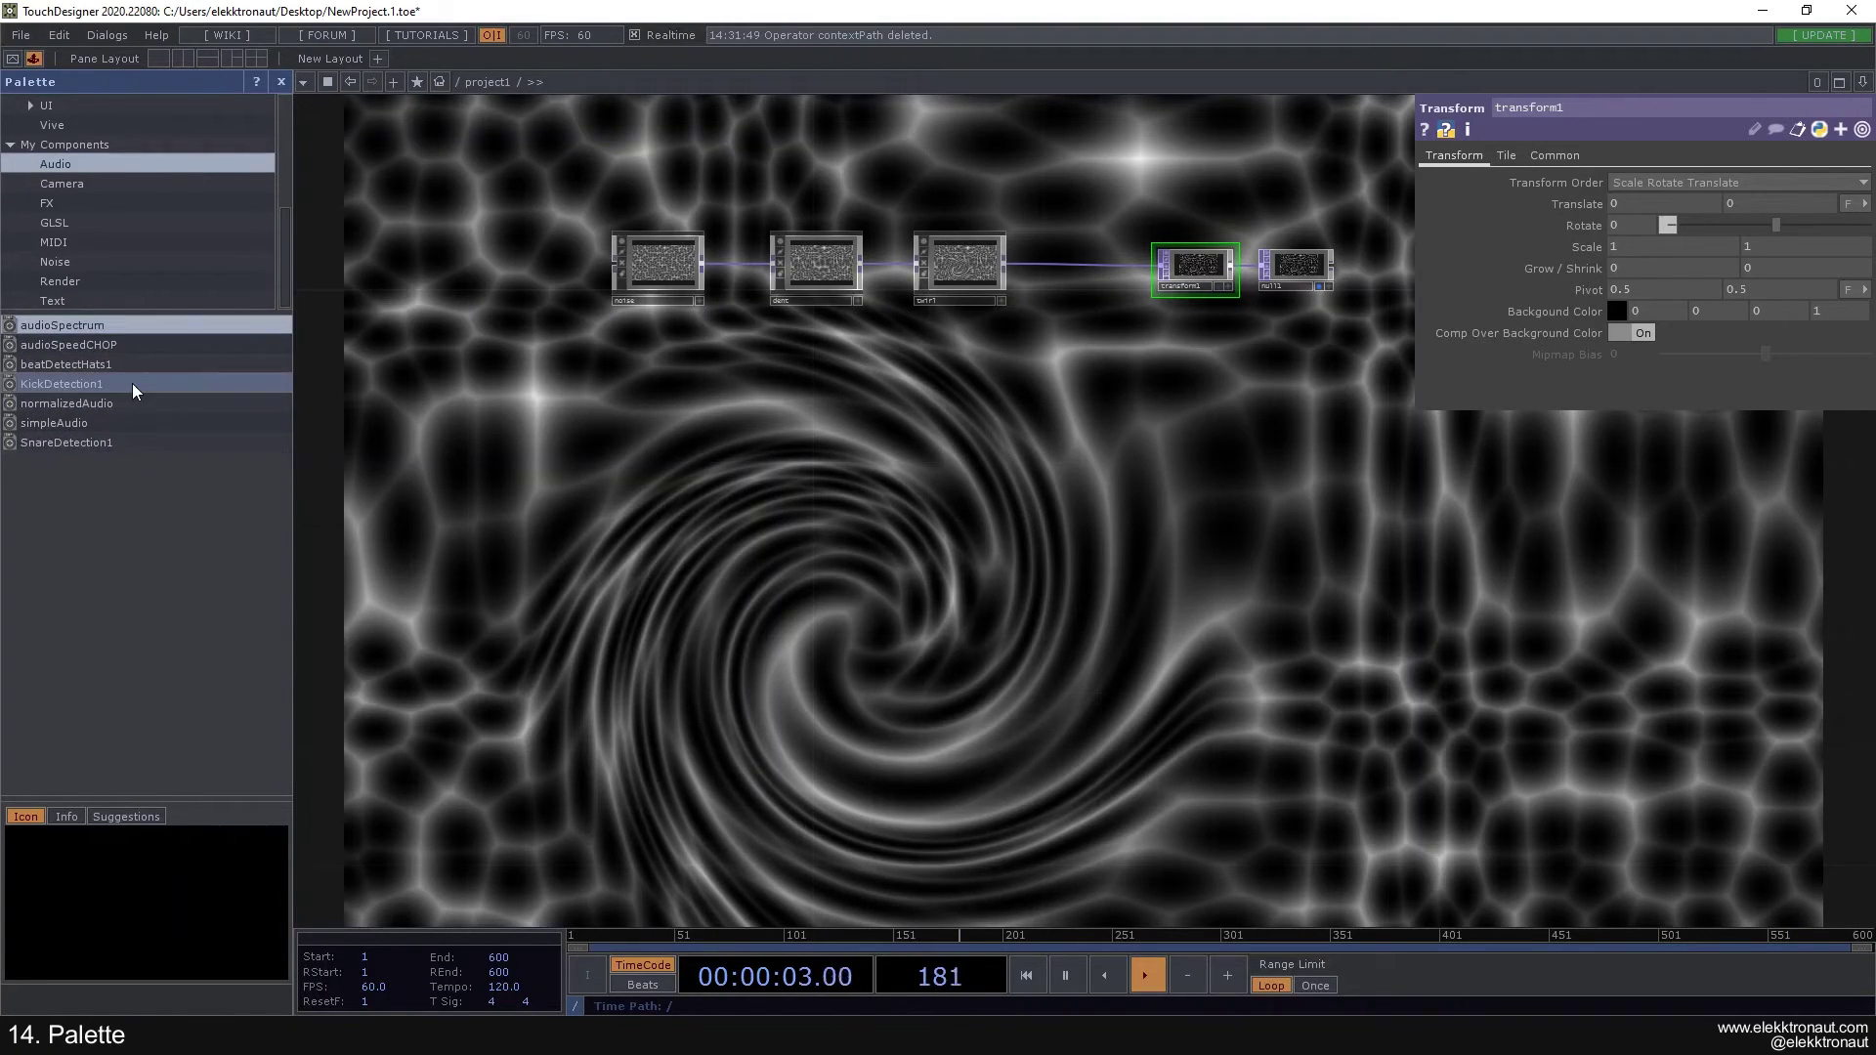
Step: Add a folder named Test under My Components in the Palette and open it
right_click(61, 145)
left_click(33, 144)
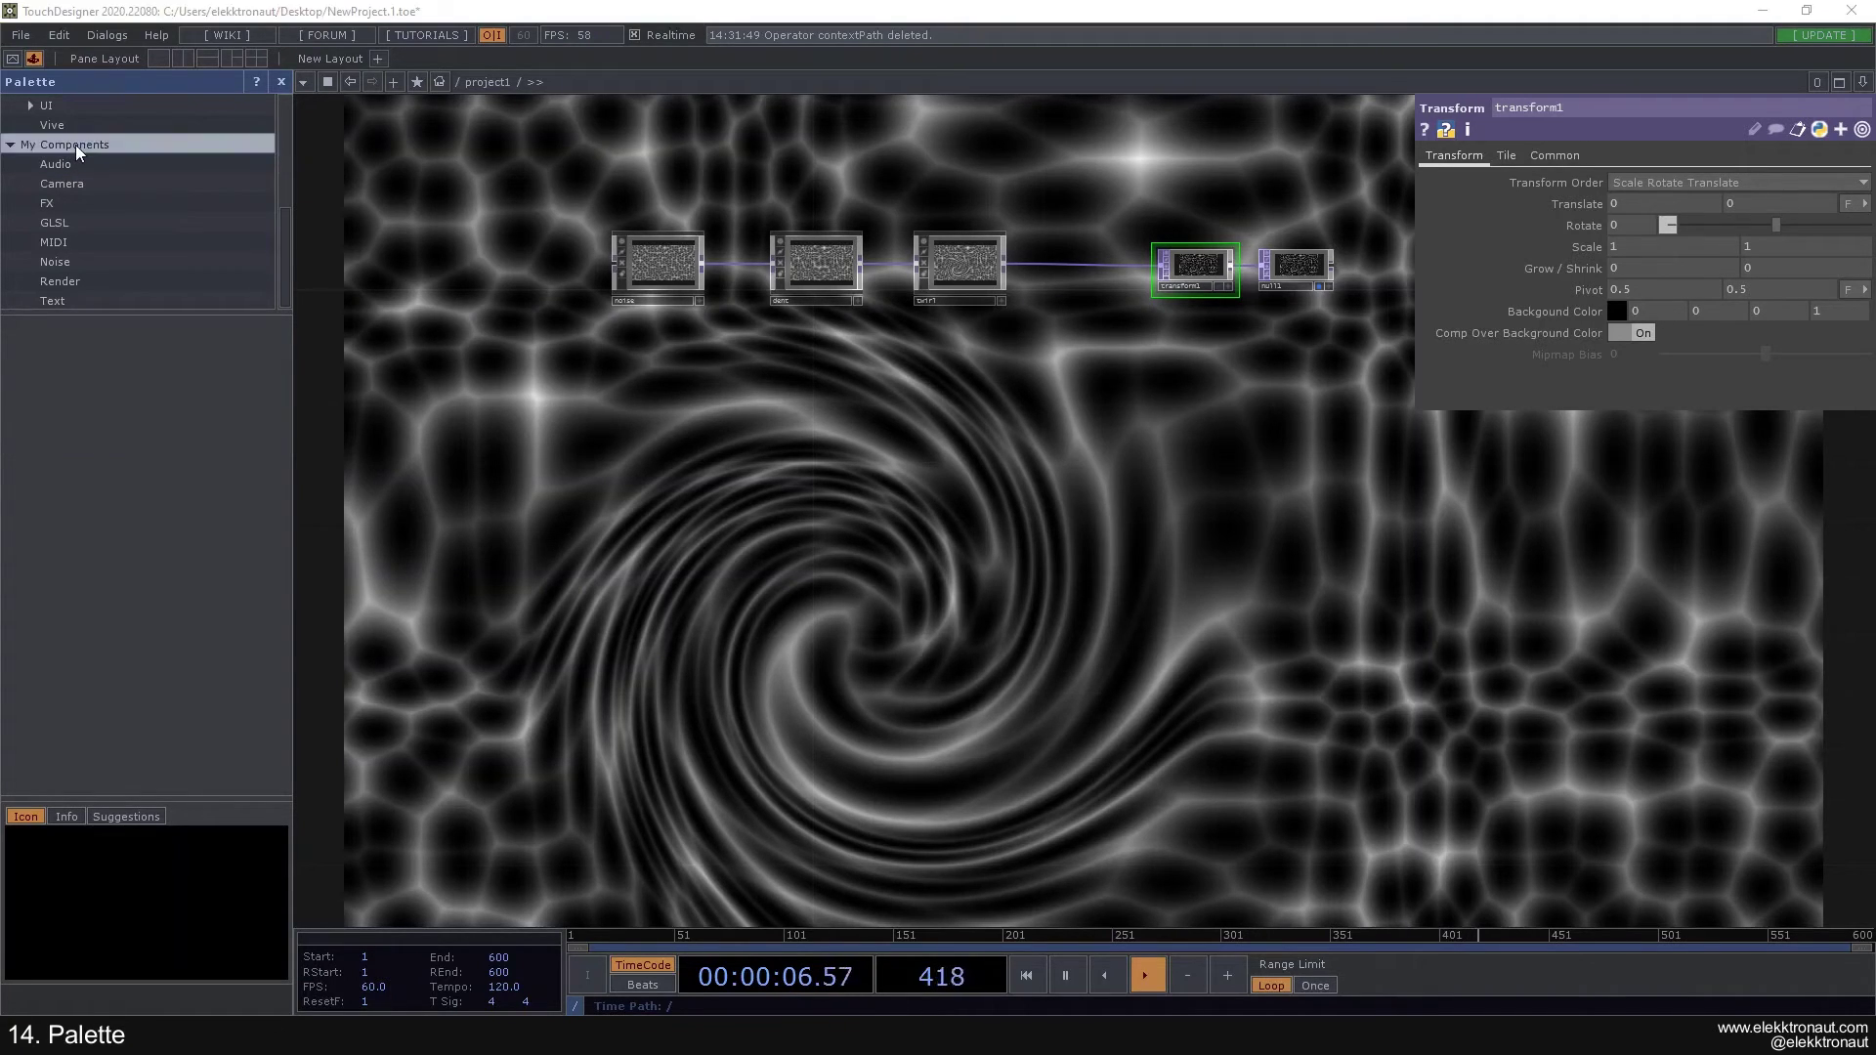
right_click(77, 148)
left_click(95, 156)
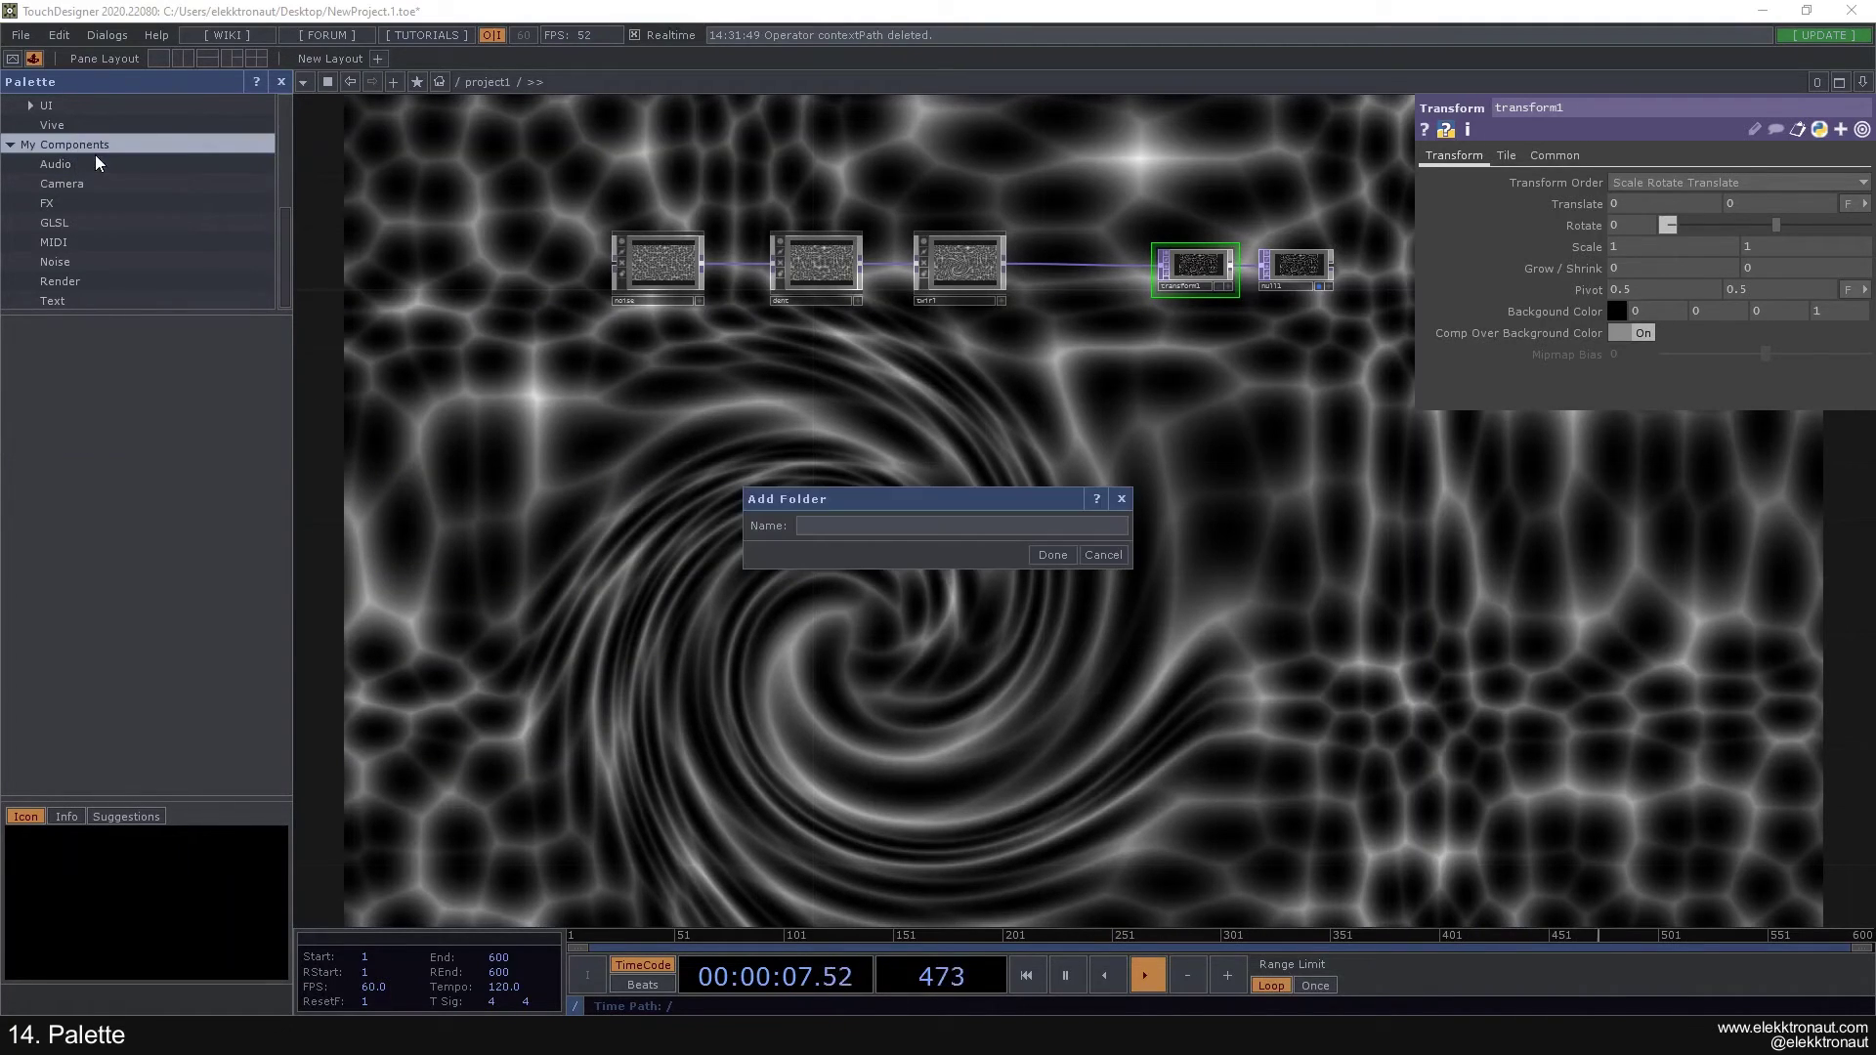
left_click(924, 528)
type("Test")
left_click(1052, 555)
left_click(91, 283)
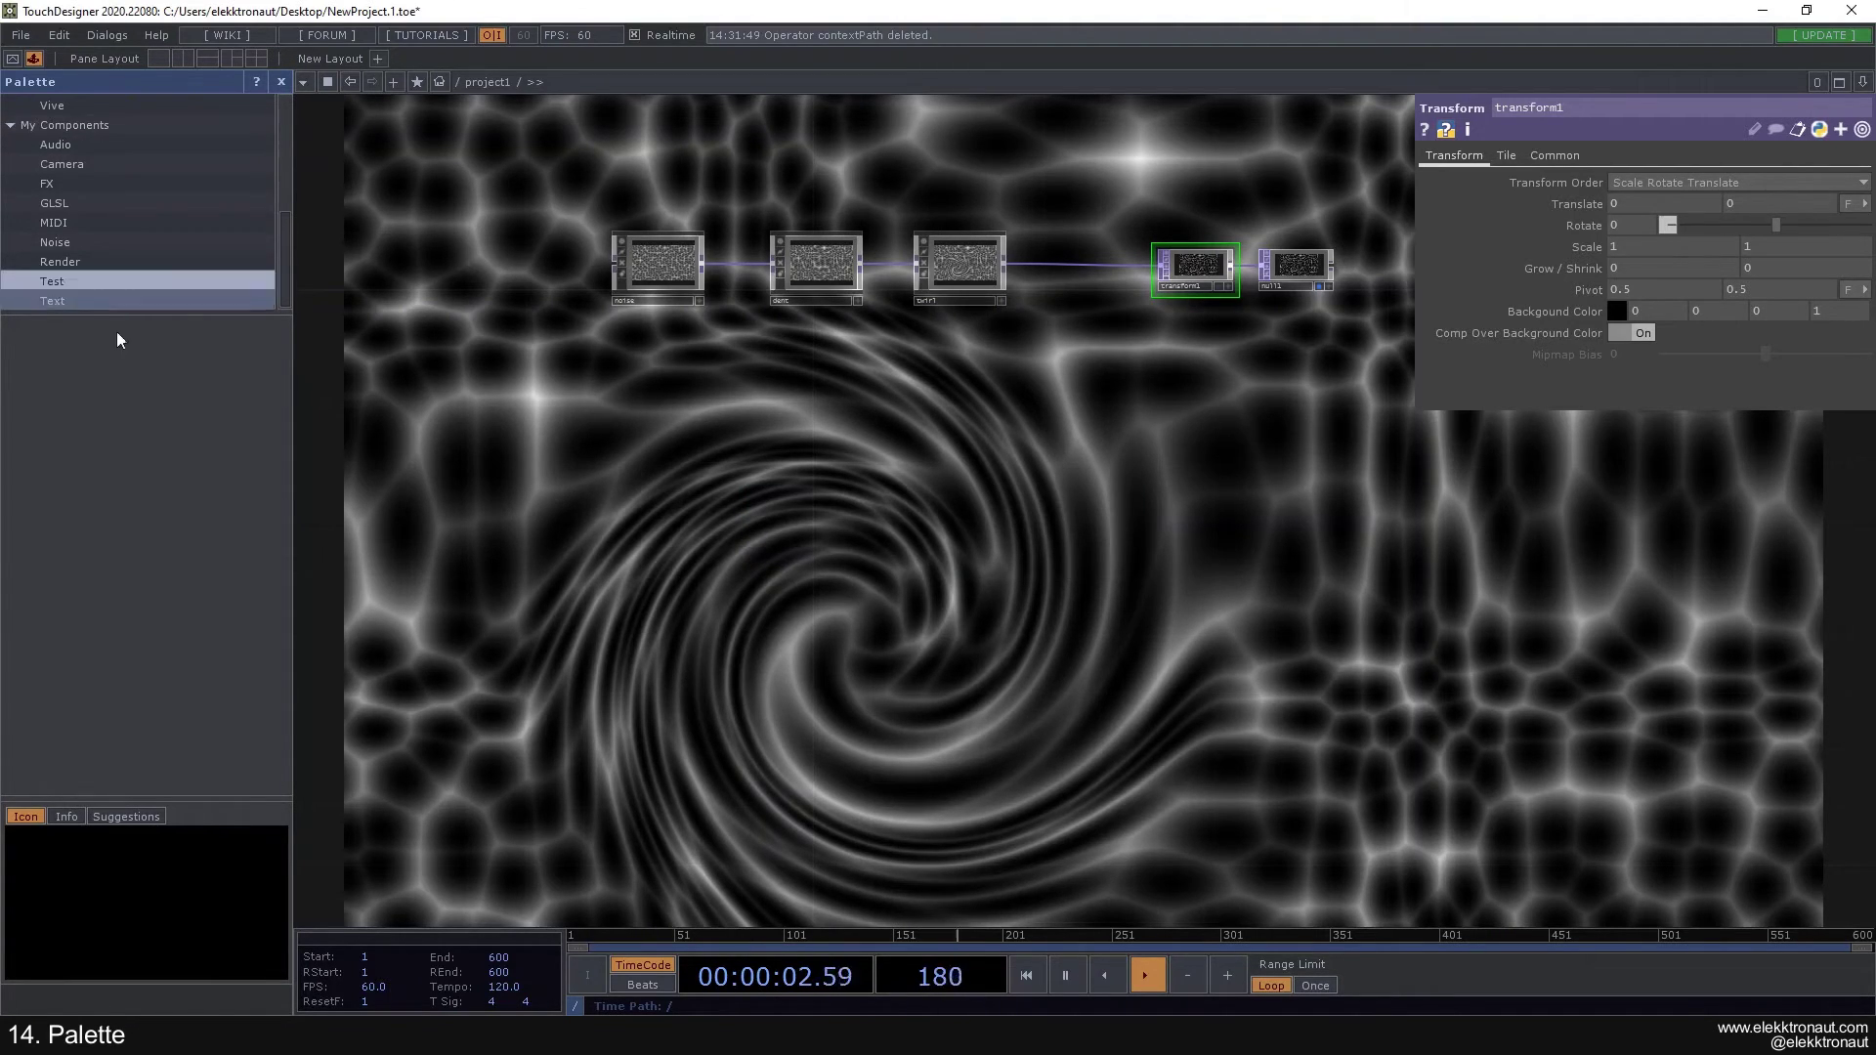
Step: Create a Base COMP below the operator chain in project1
key("Tab")
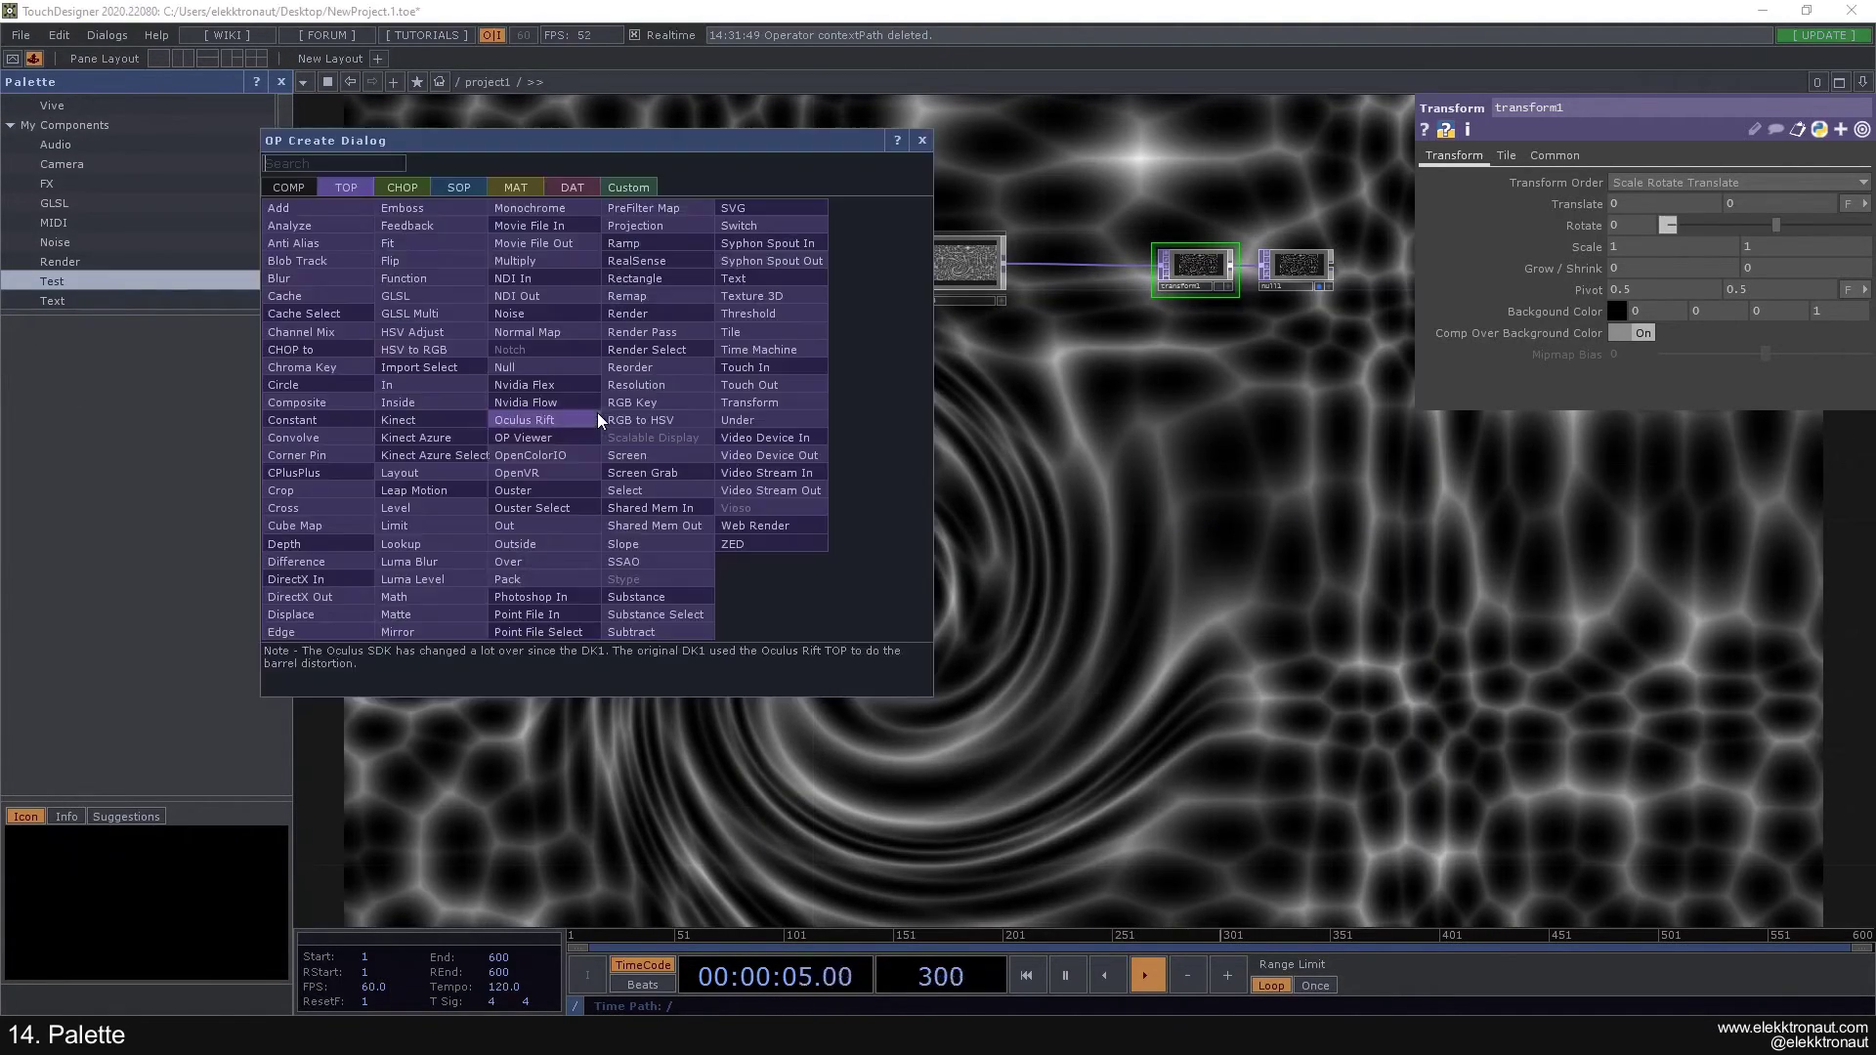
type("bas")
left_click(279, 187)
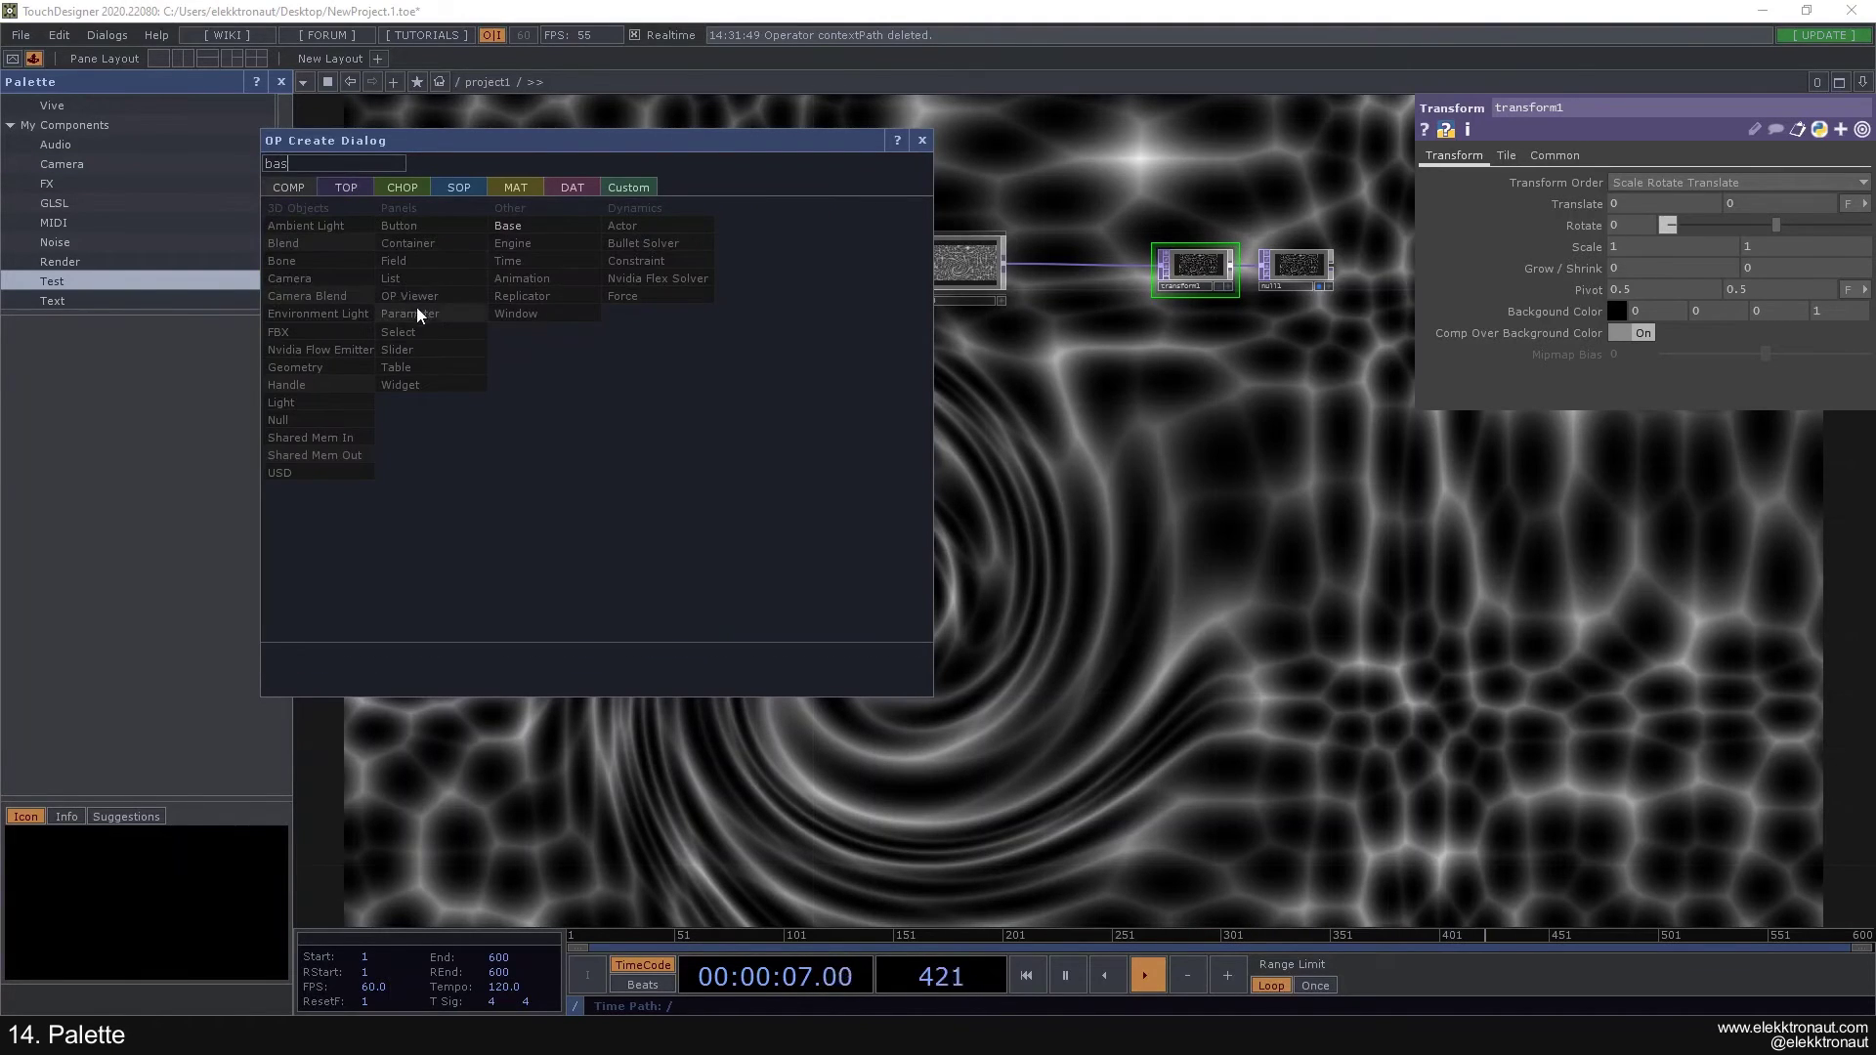
left_click(536, 223)
left_click(588, 557)
scroll(588, 557, "up", 5)
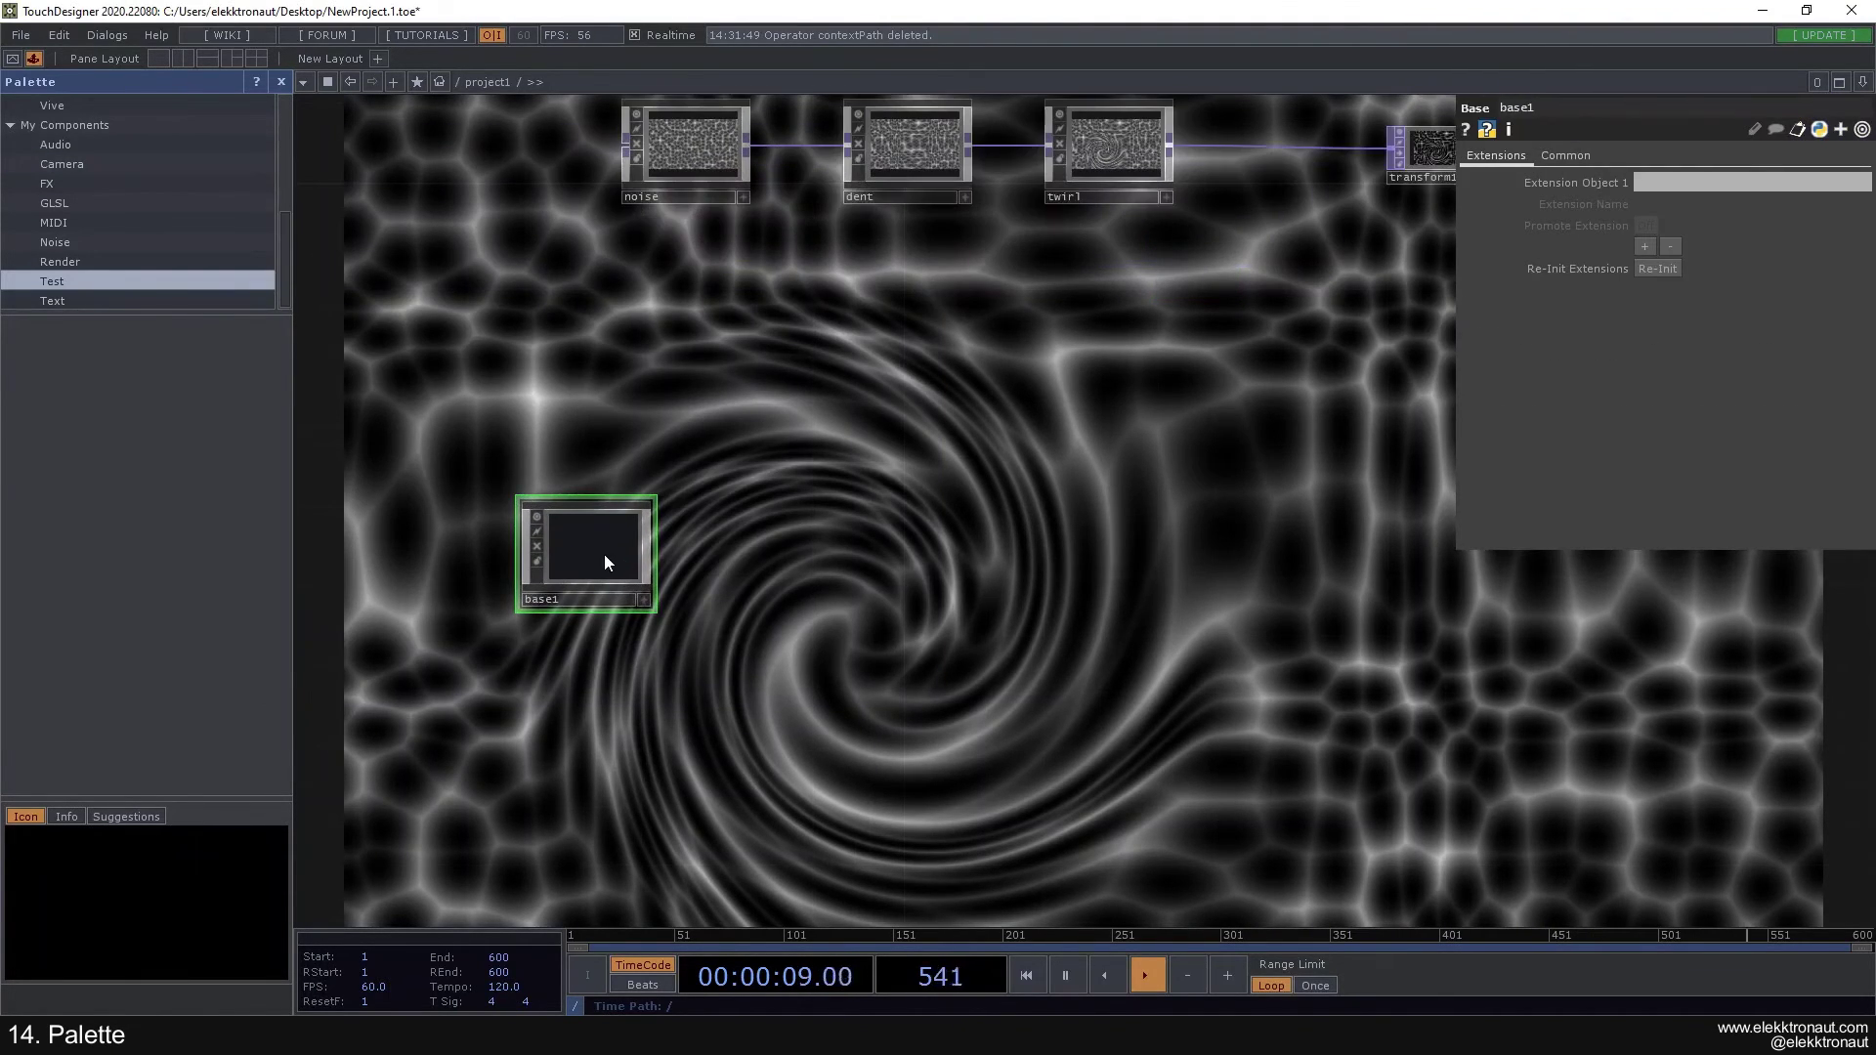
Step: Rename the new Base component as test1
left_click(601, 548)
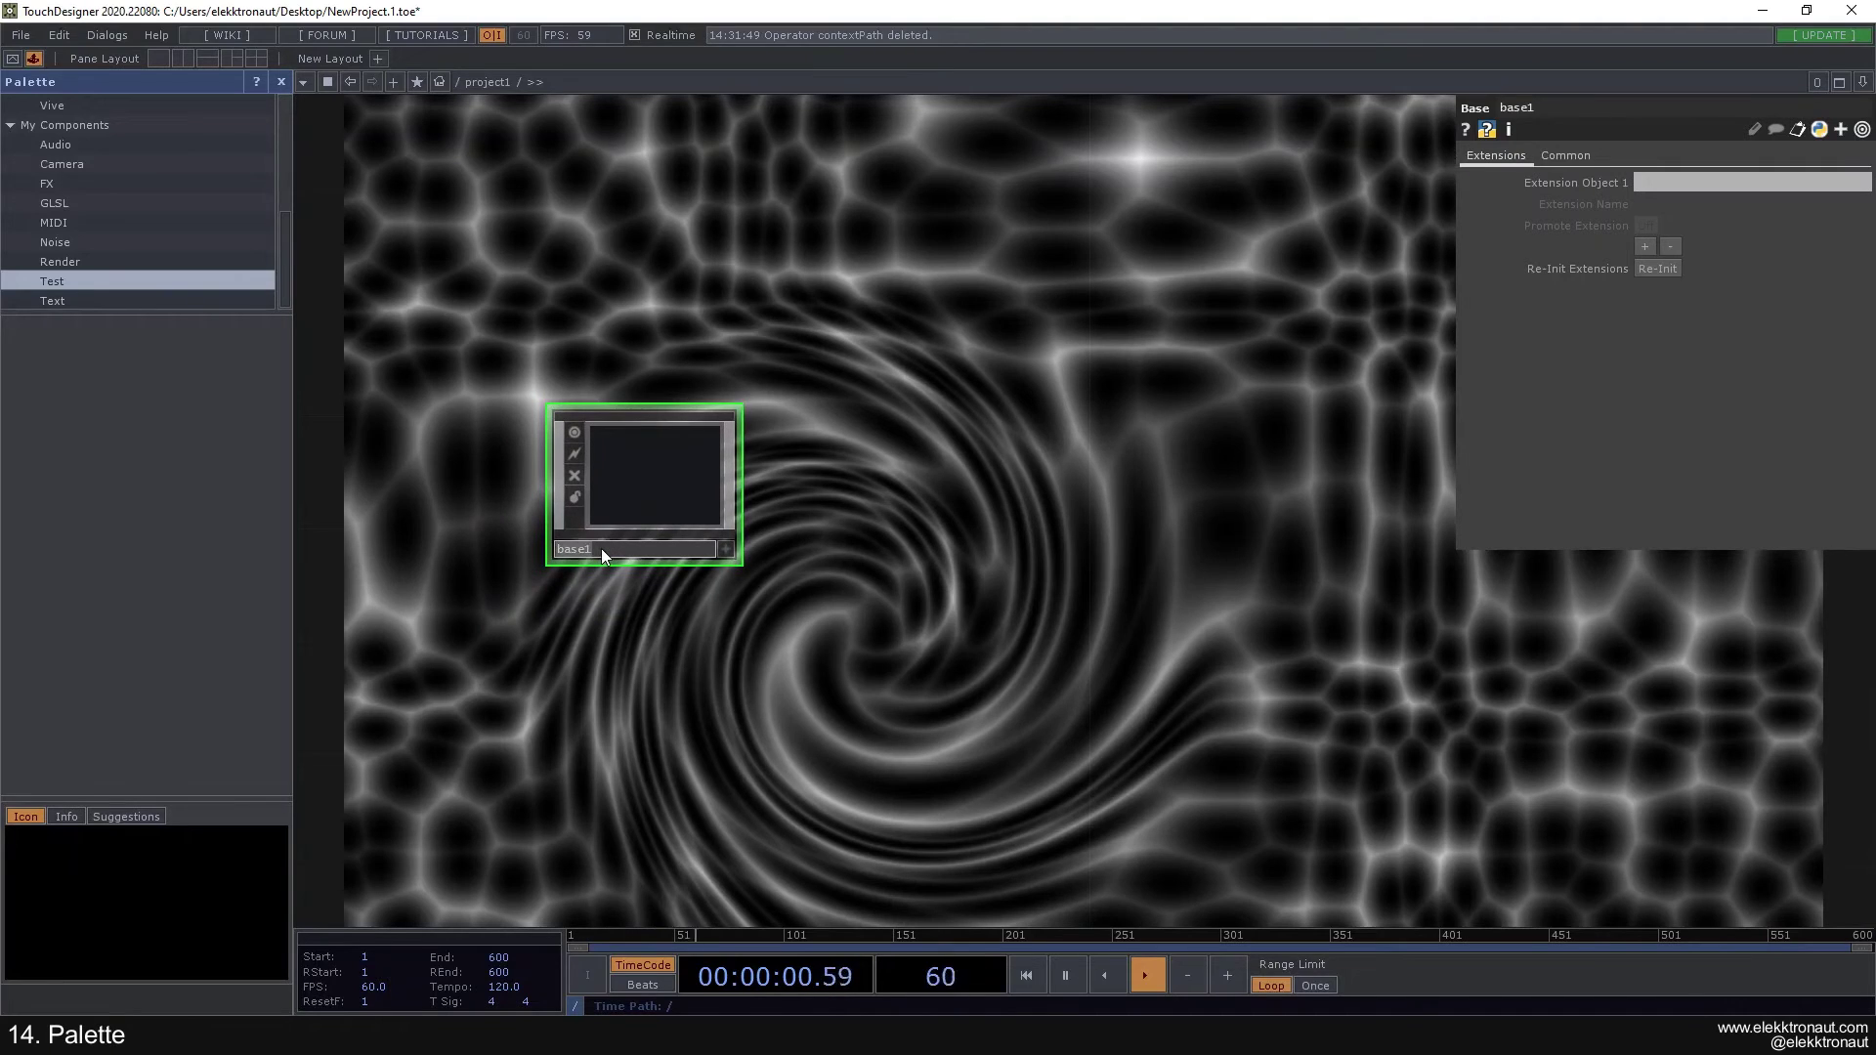
type("test1")
key("Return")
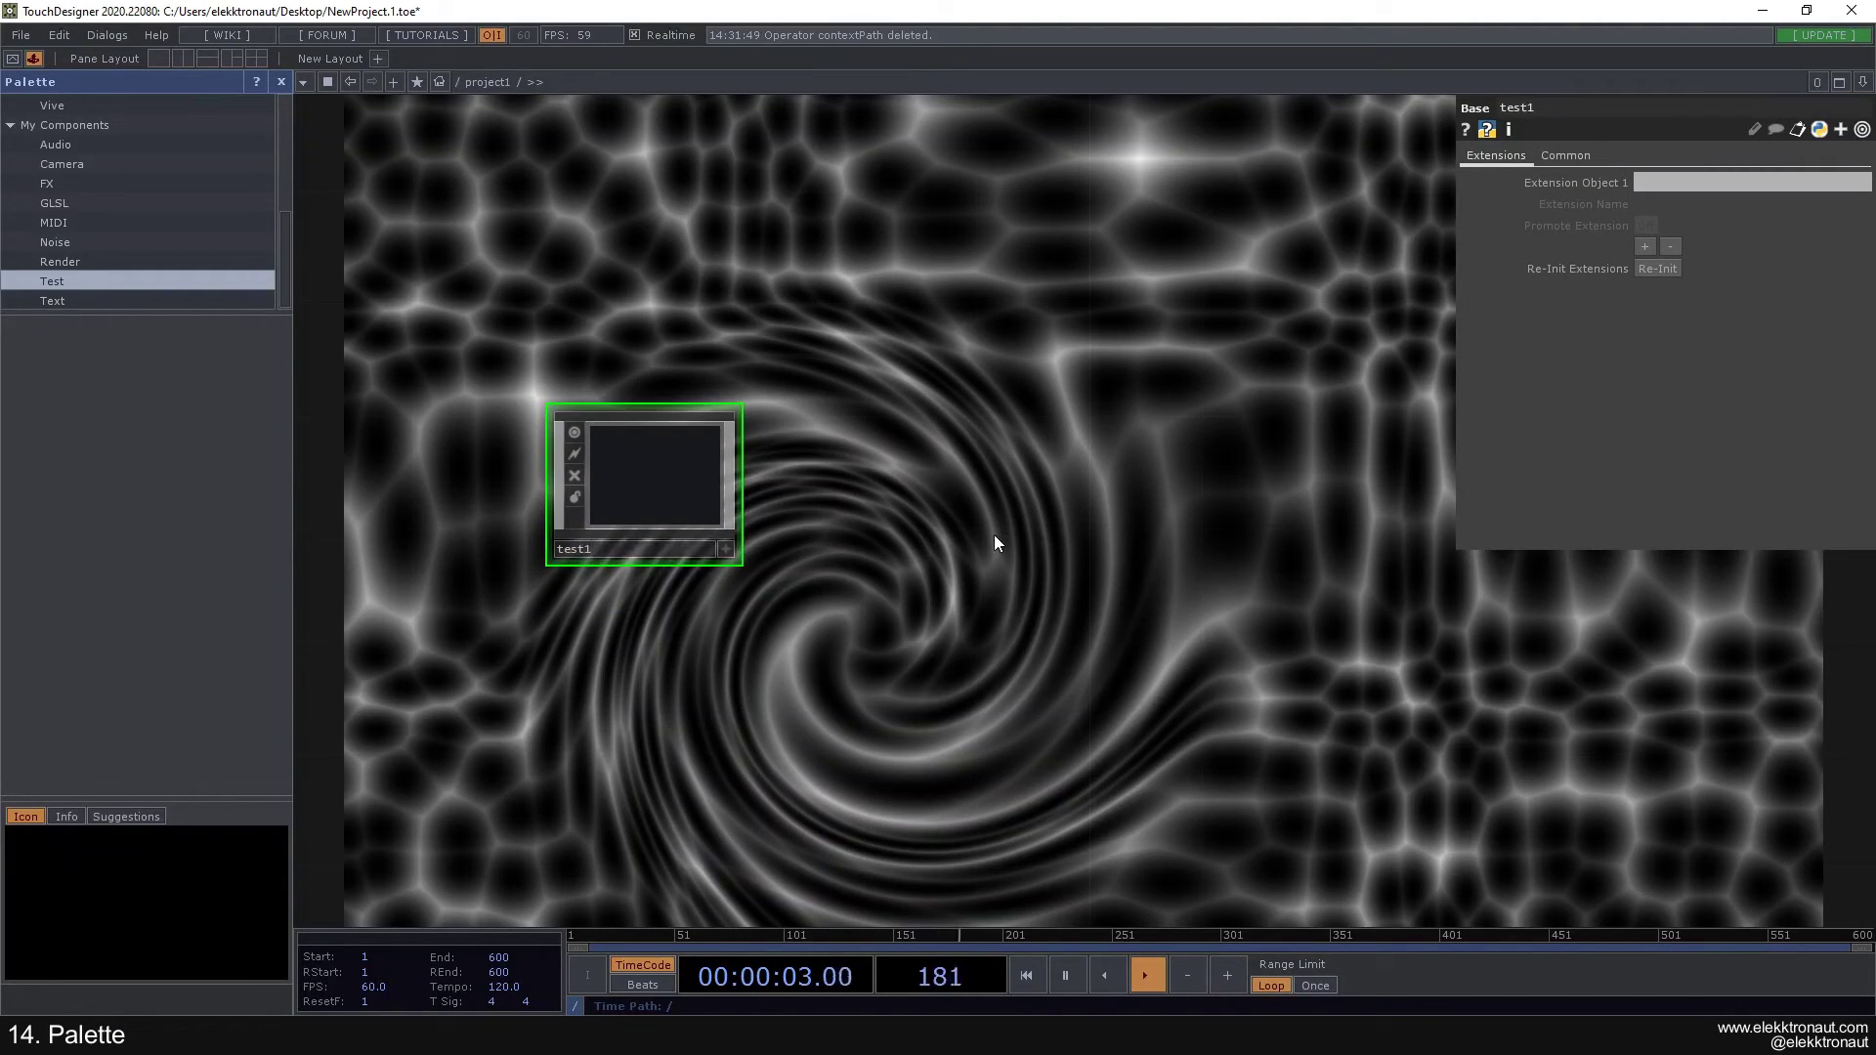
Step: Store test1 in the Test folder under My Components and place an instance of it from the Palette in the network
left_click_drag(855, 534, 893, 507)
left_click_drag(690, 449, 58, 469)
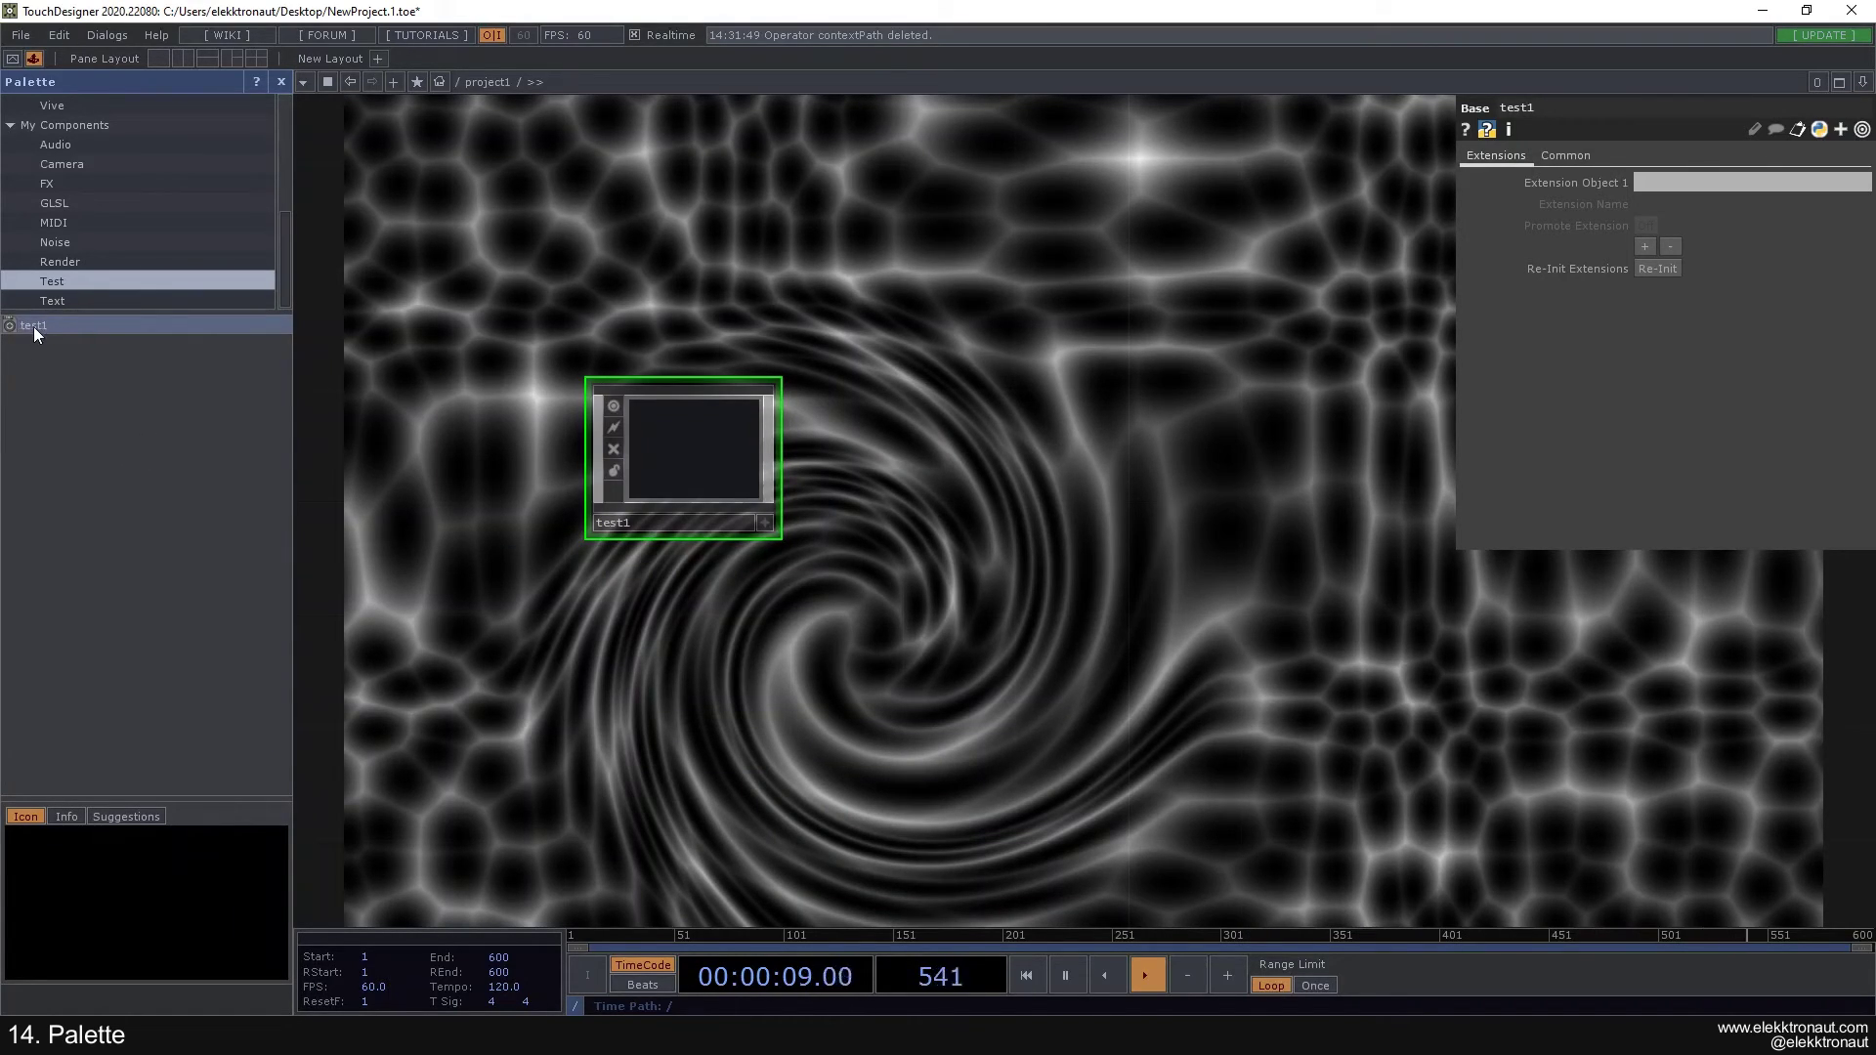
left_click_drag(34, 327, 1087, 584)
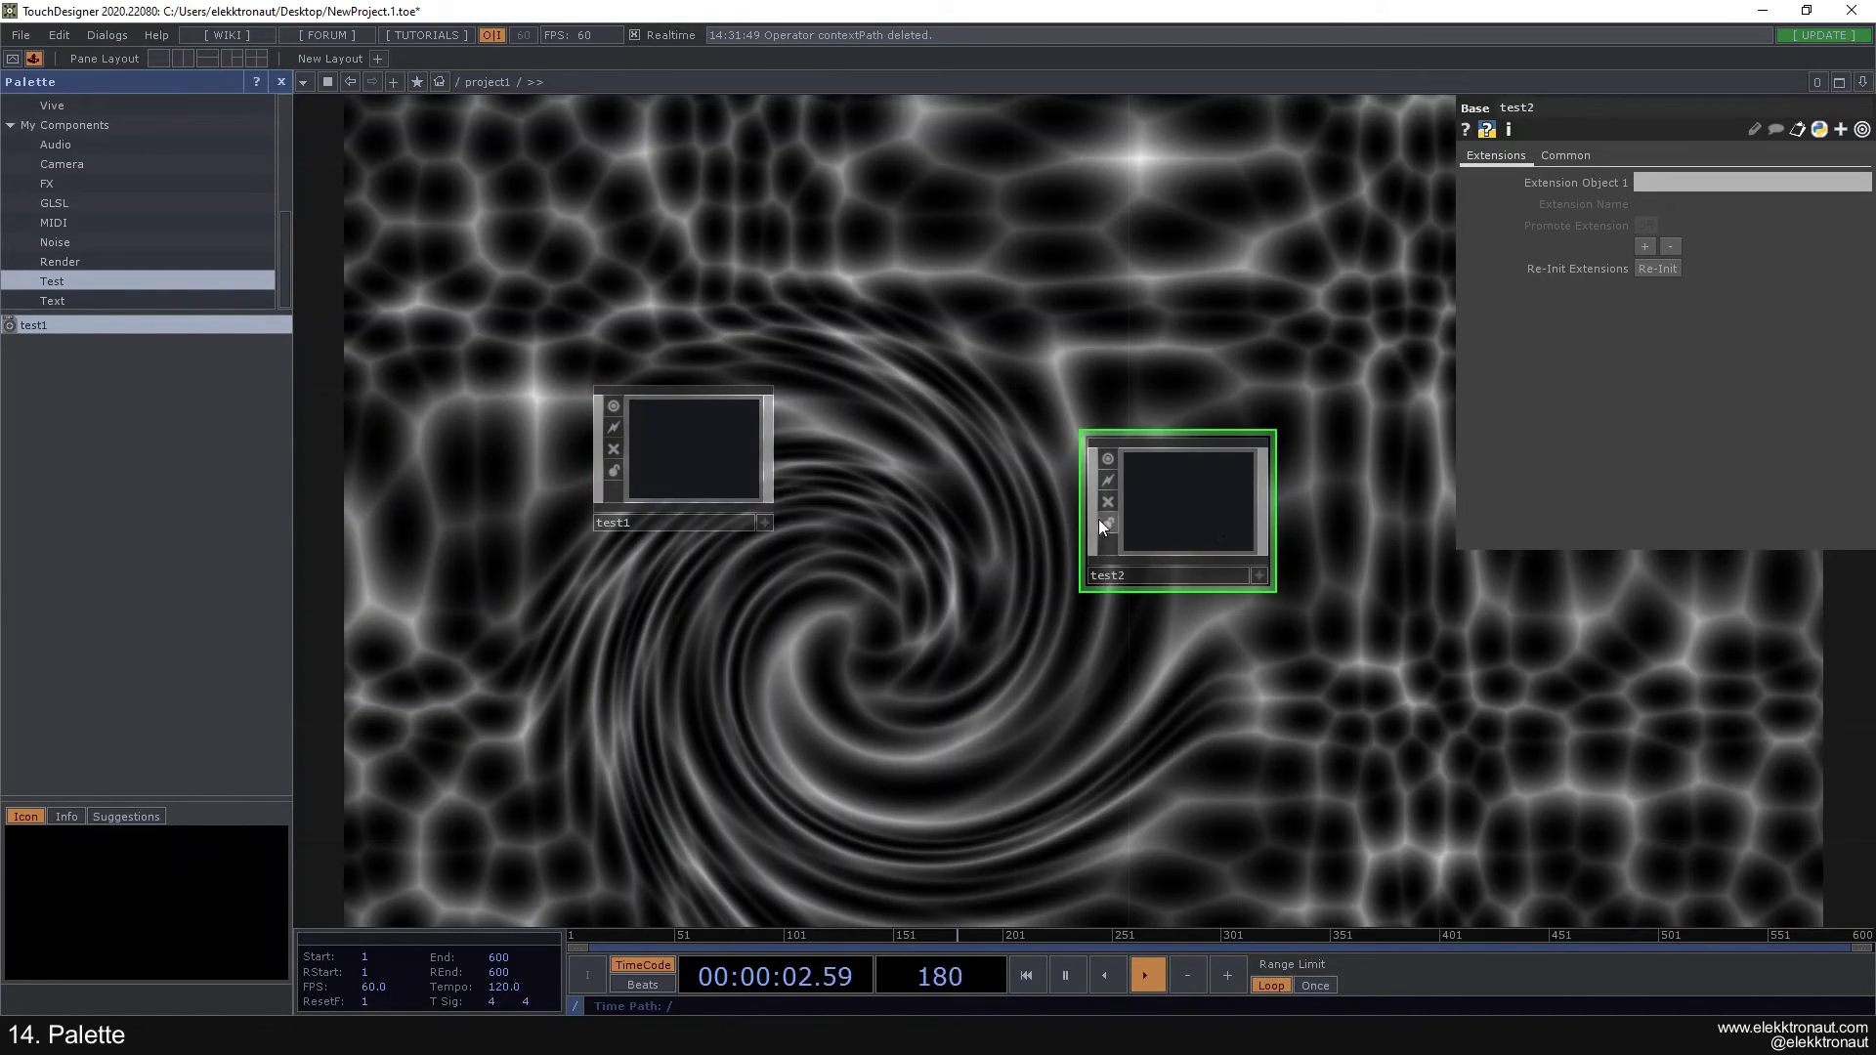
Step: Paste a copy of the test2 component below it in the network
left_click(636, 524)
left_click(1158, 577)
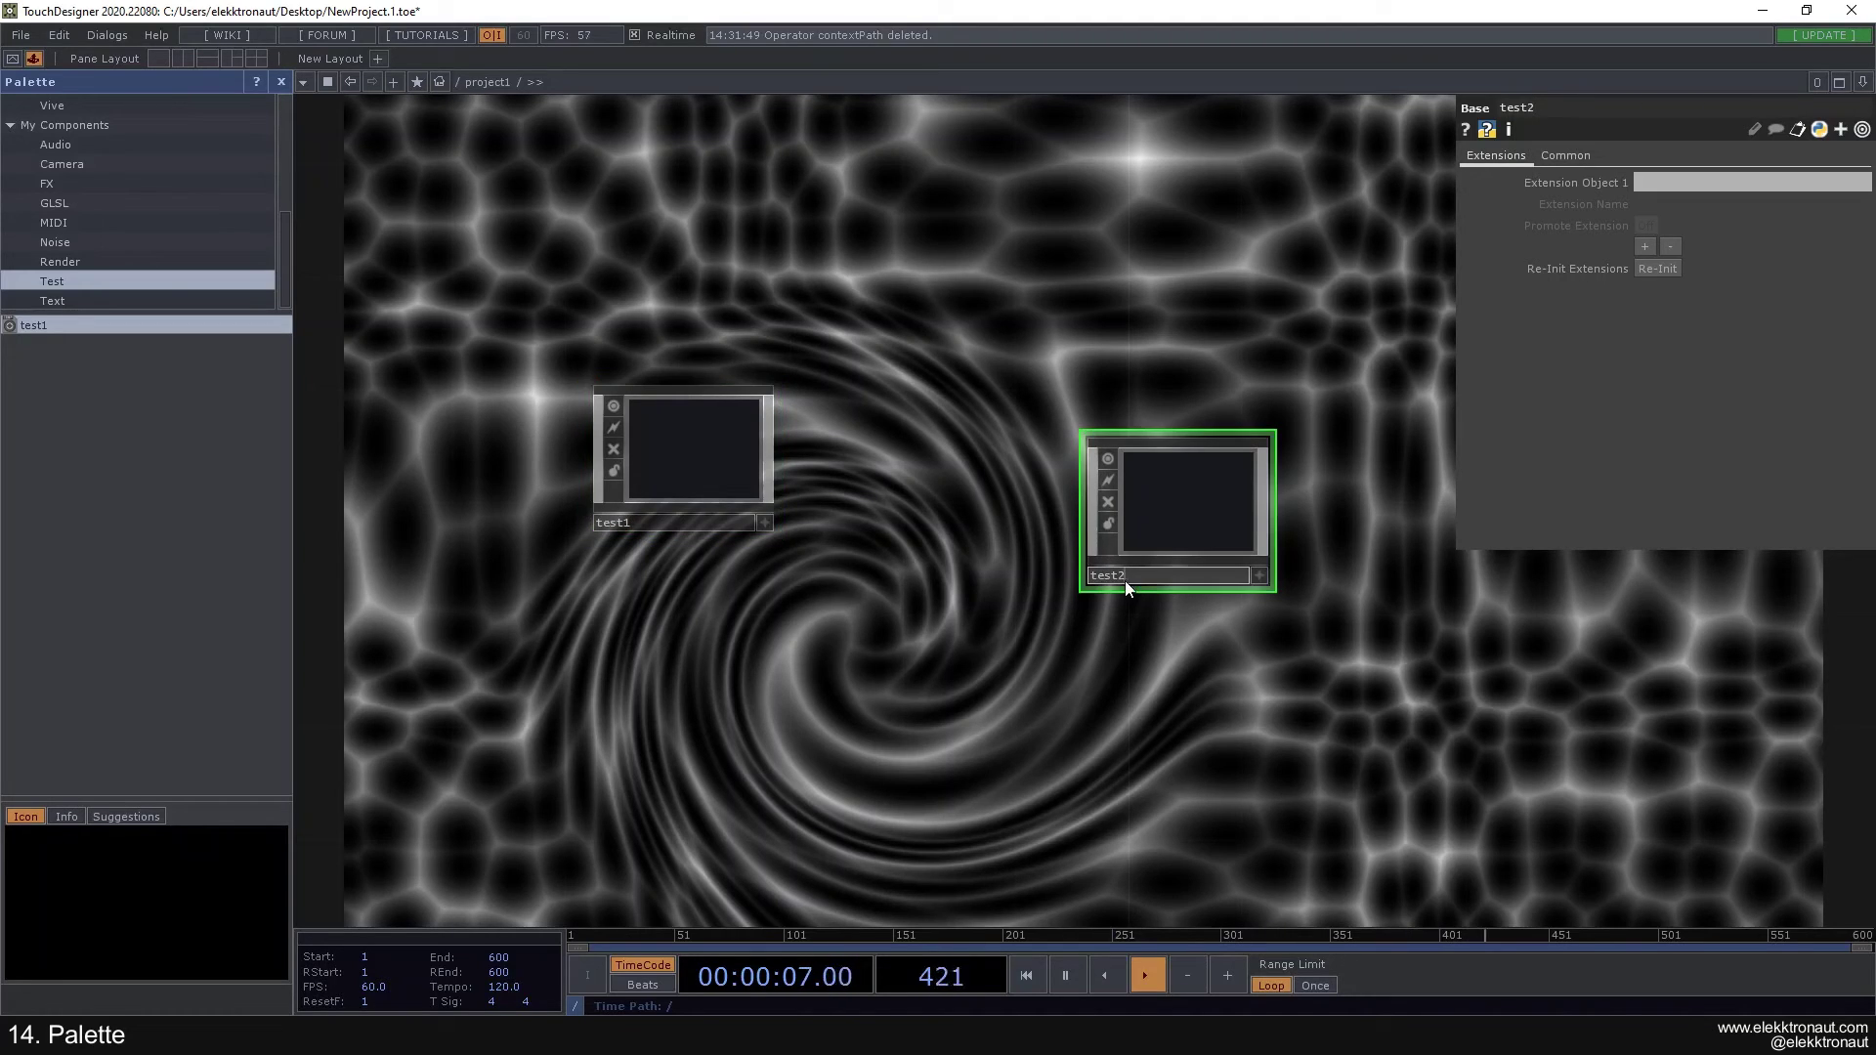
key("ctrl+v")
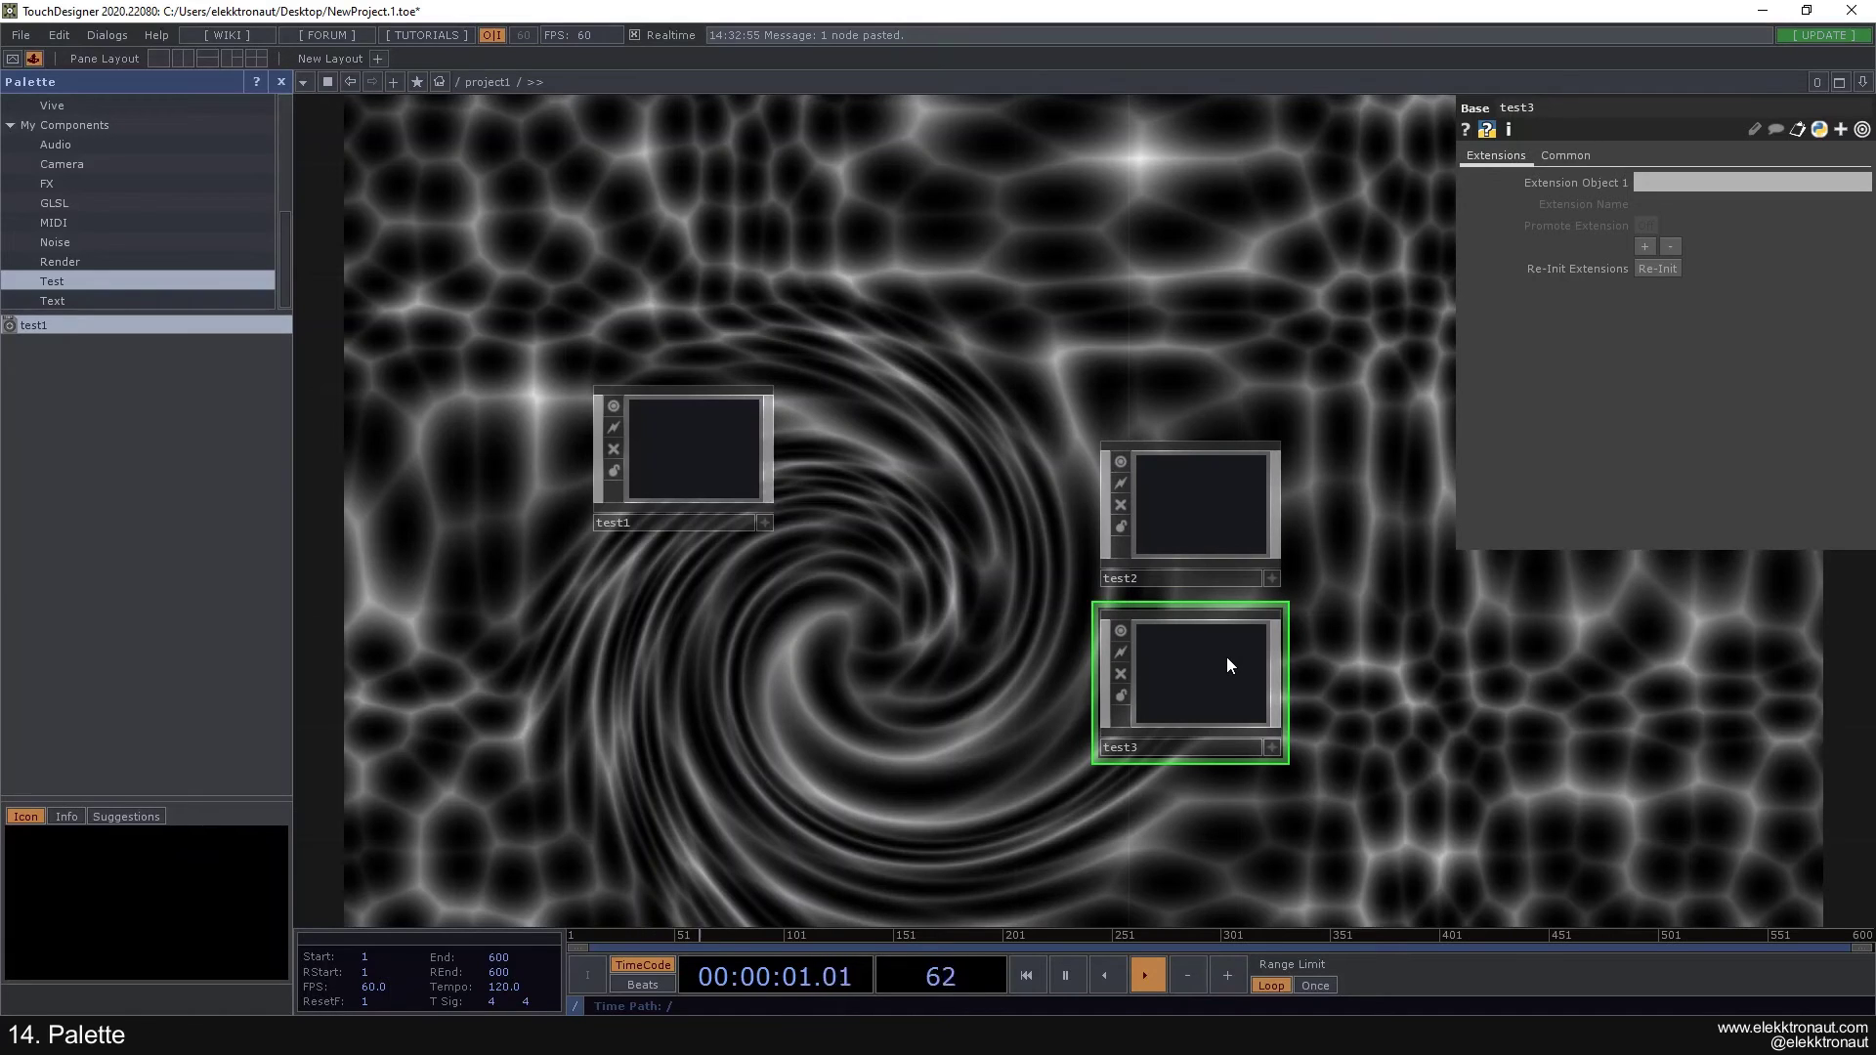
Step: Delete the test3, test2 and test1 components from the project1 network
key("Delete")
left_click(1182, 537)
key("Delete")
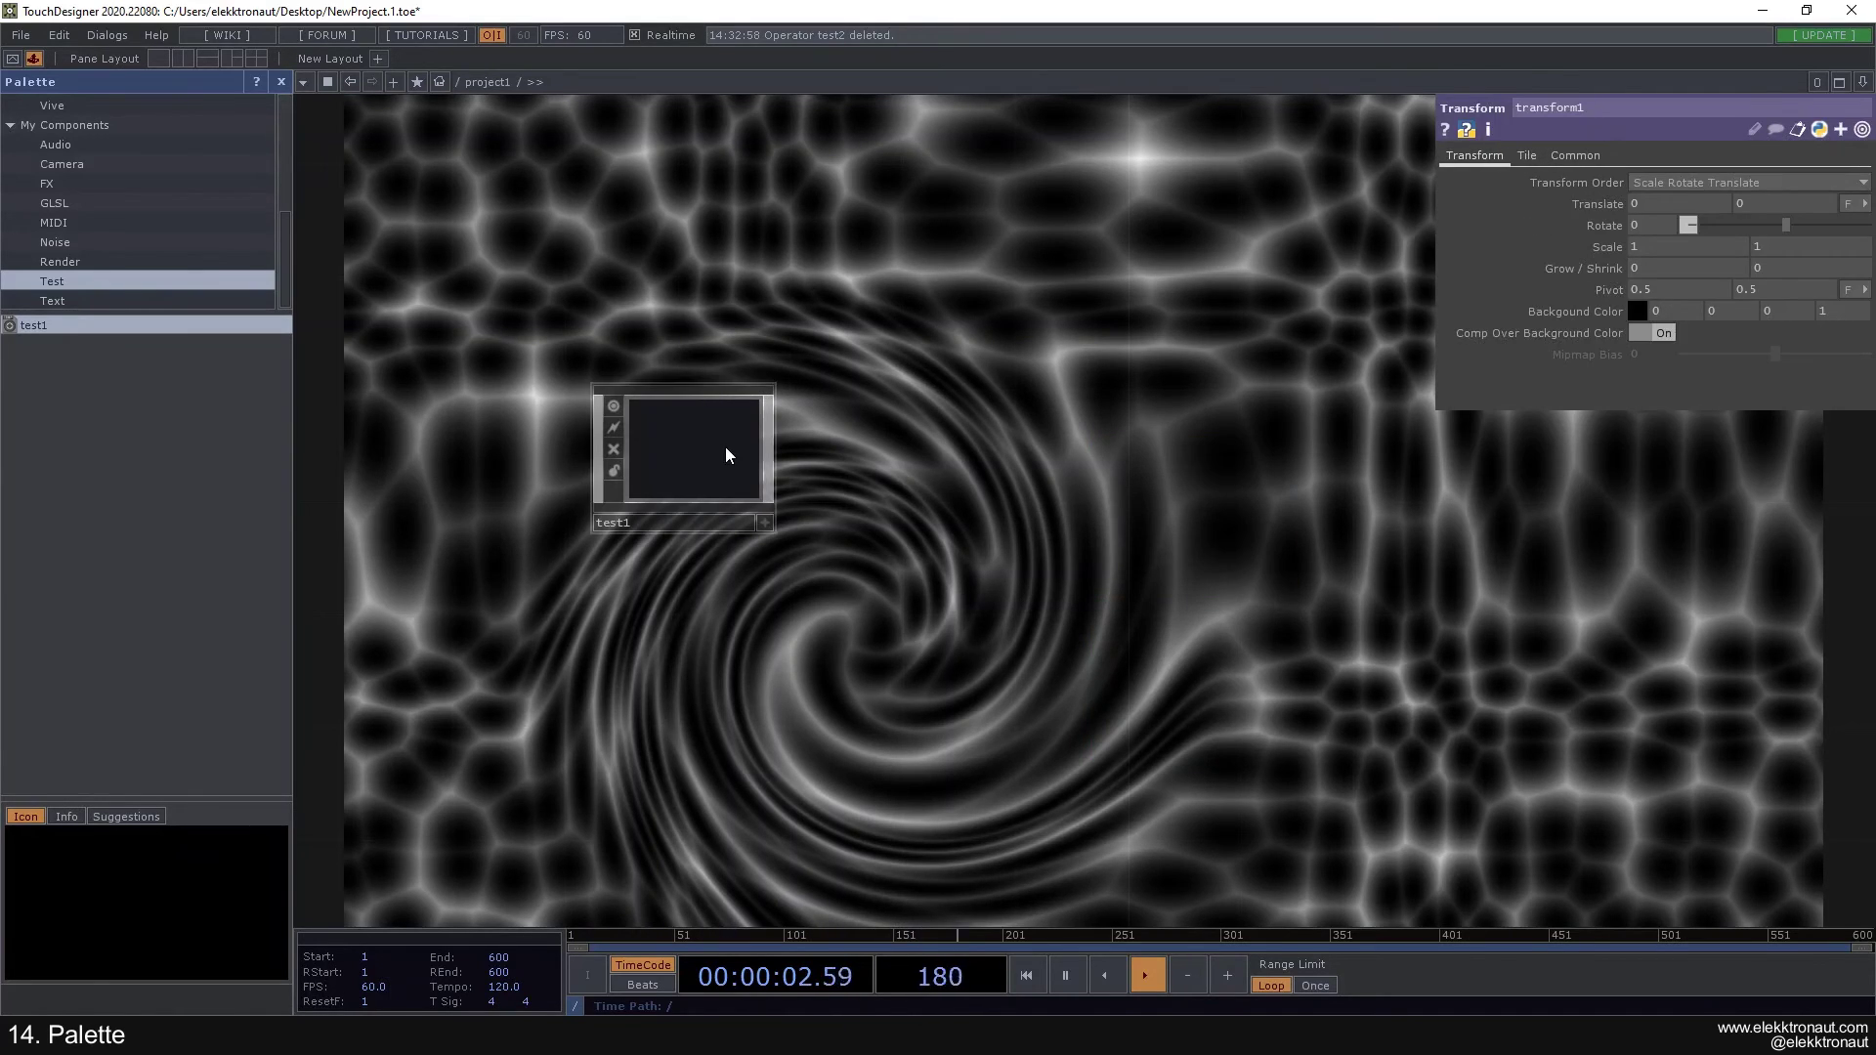
left_click(684, 446)
key("Delete")
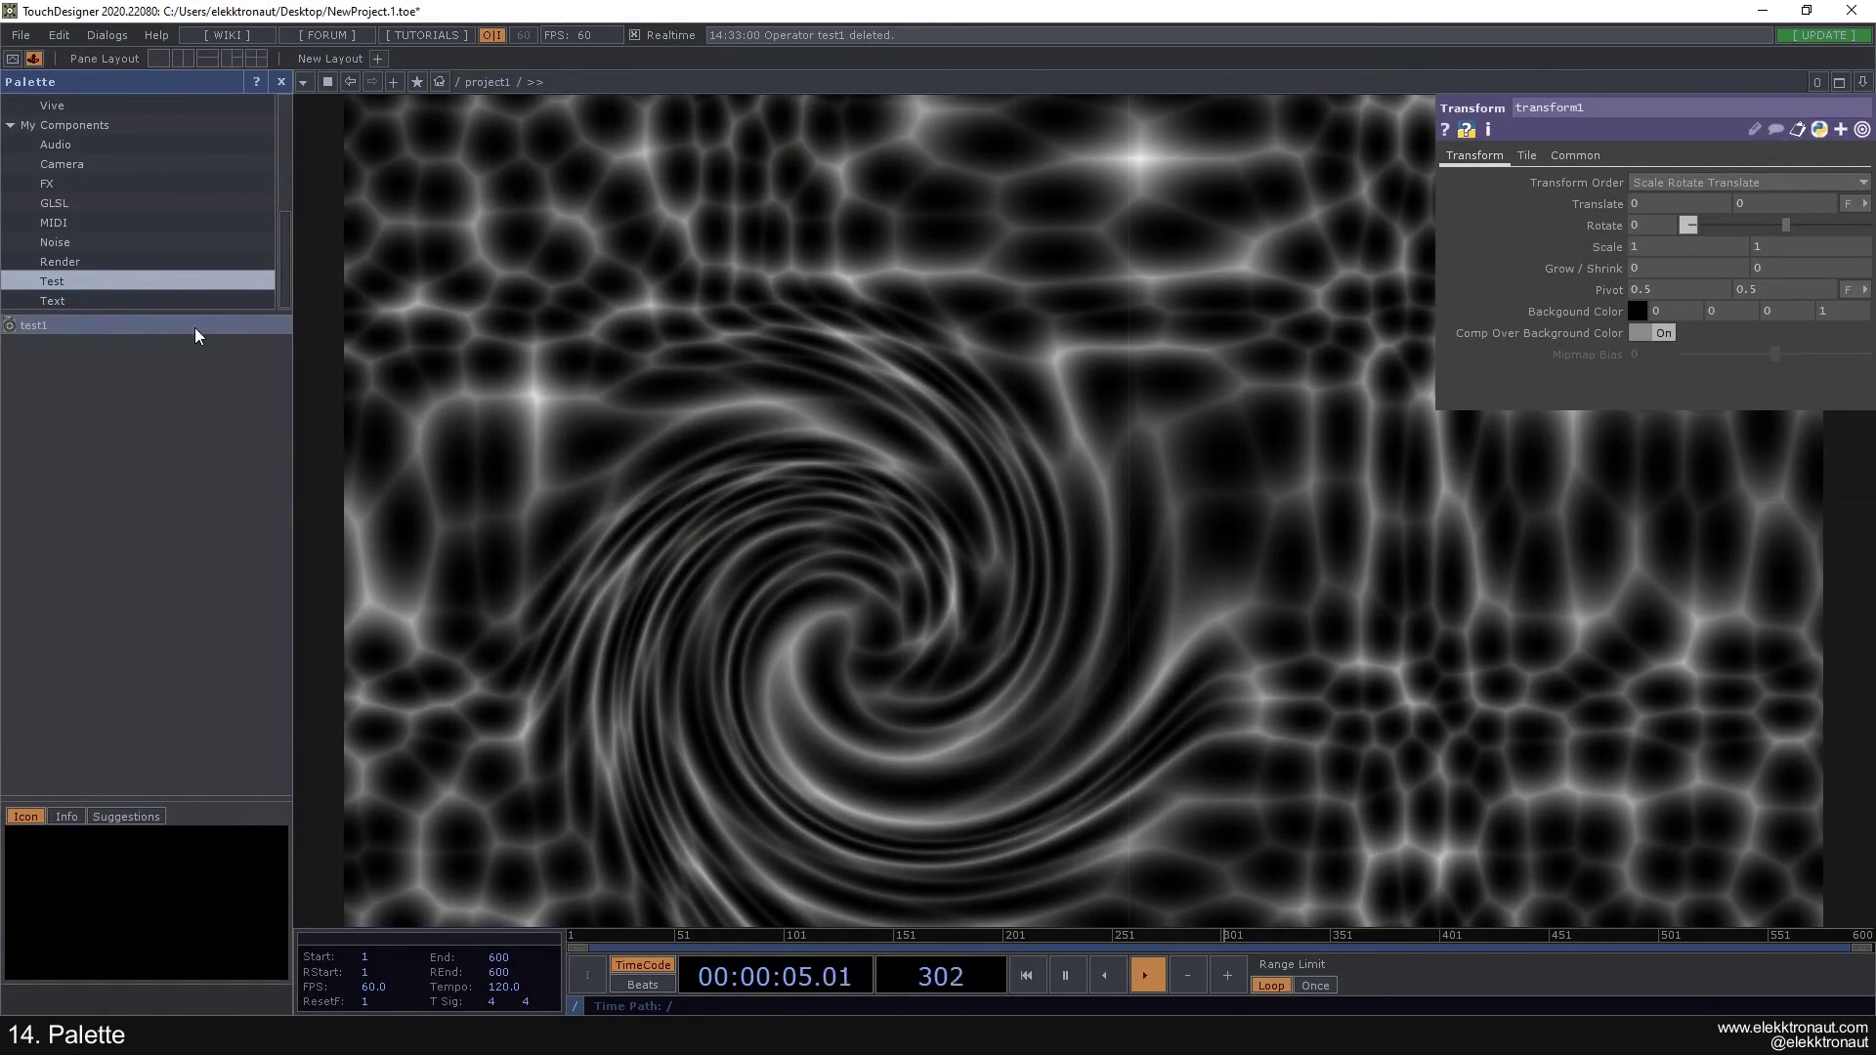
Step: Place the stored test1 component from the Palette in the empty network area and delete that instance
left_click_drag(196, 326, 841, 426)
key("Delete")
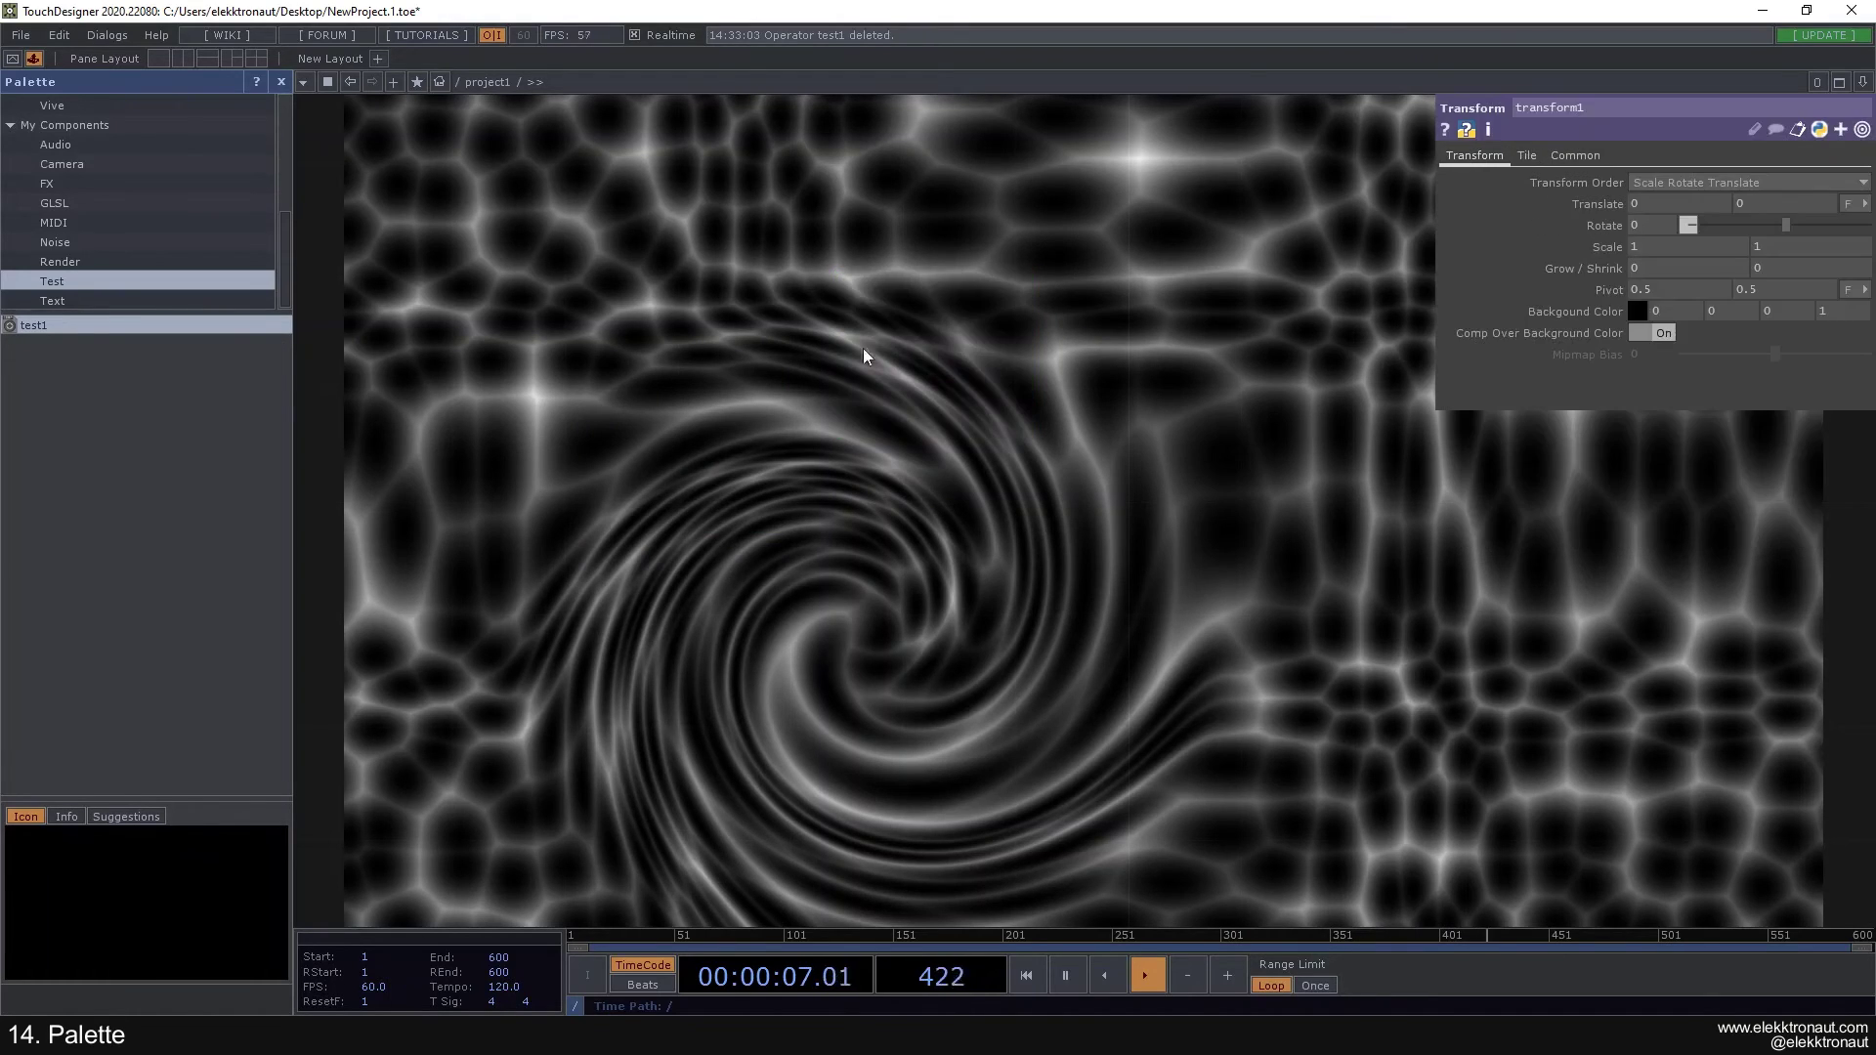
Step: Delete the stored test1 component and the Test folder from My Components in the Palette
right_click(37, 328)
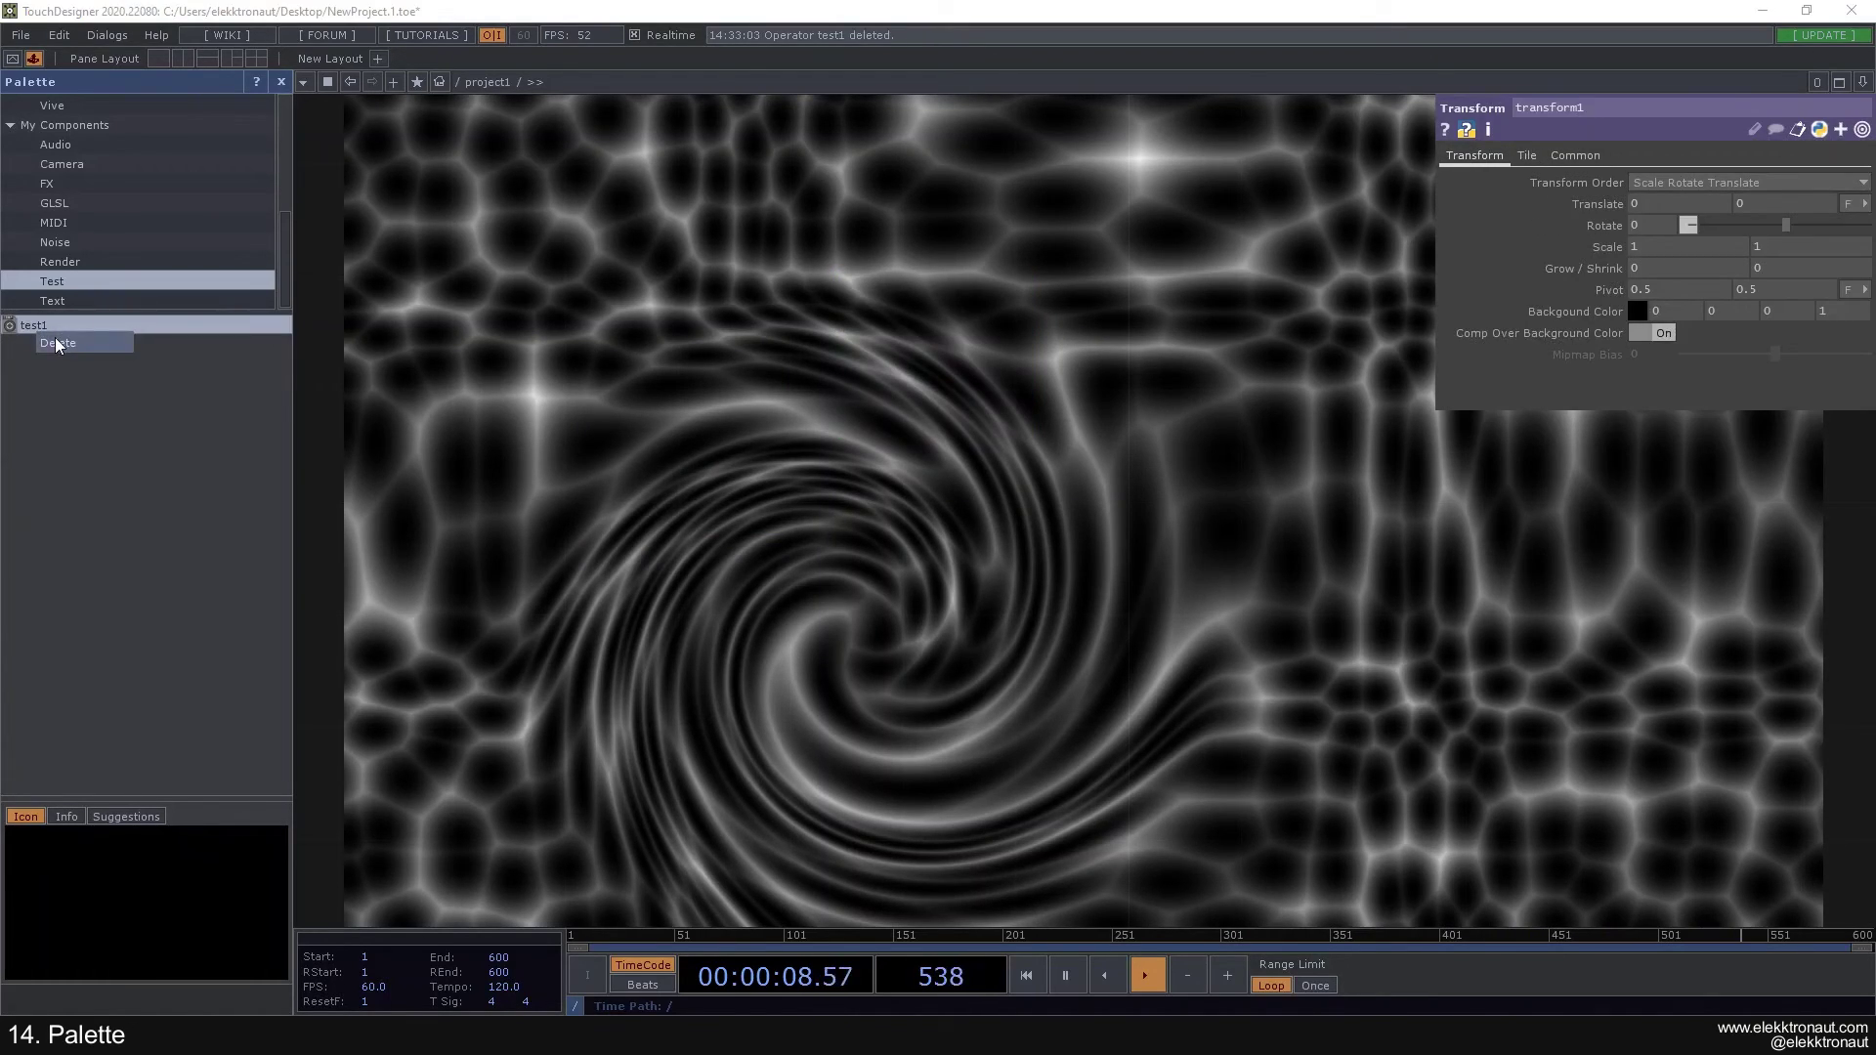
left_click(54, 341)
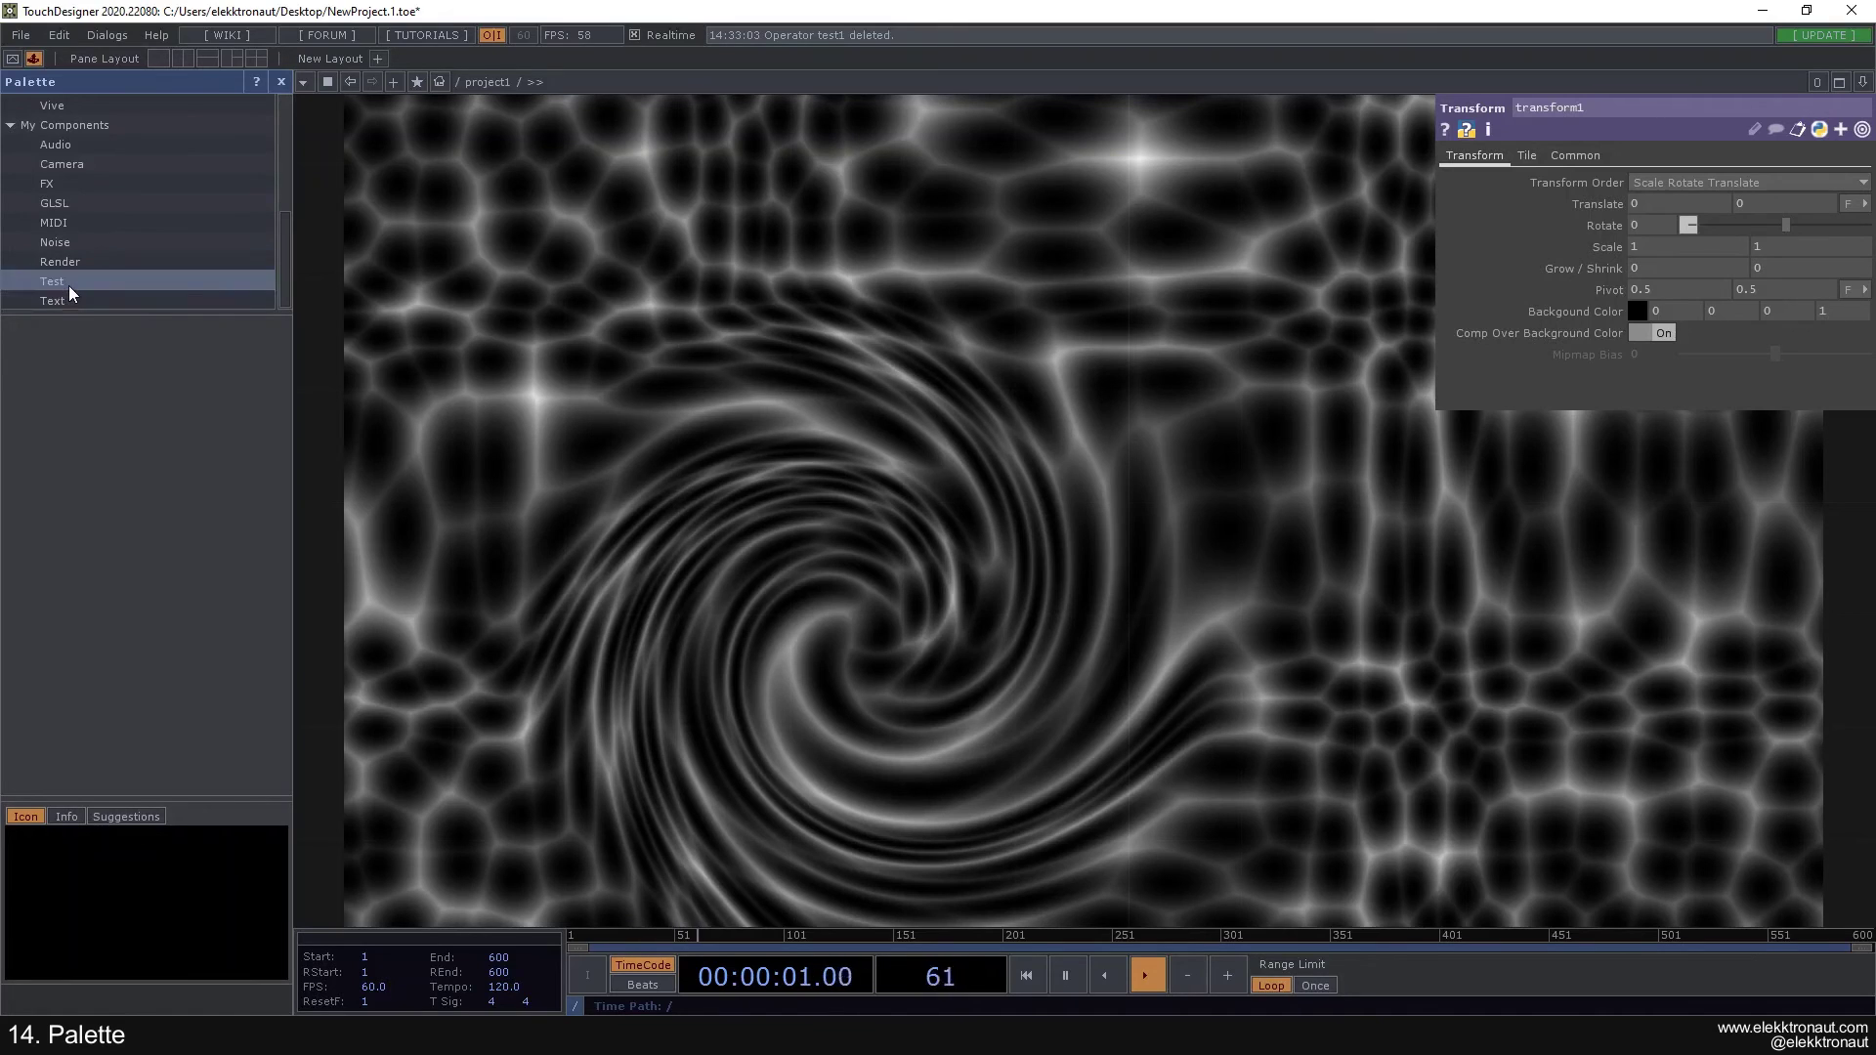
right_click(37, 283)
left_click(95, 314)
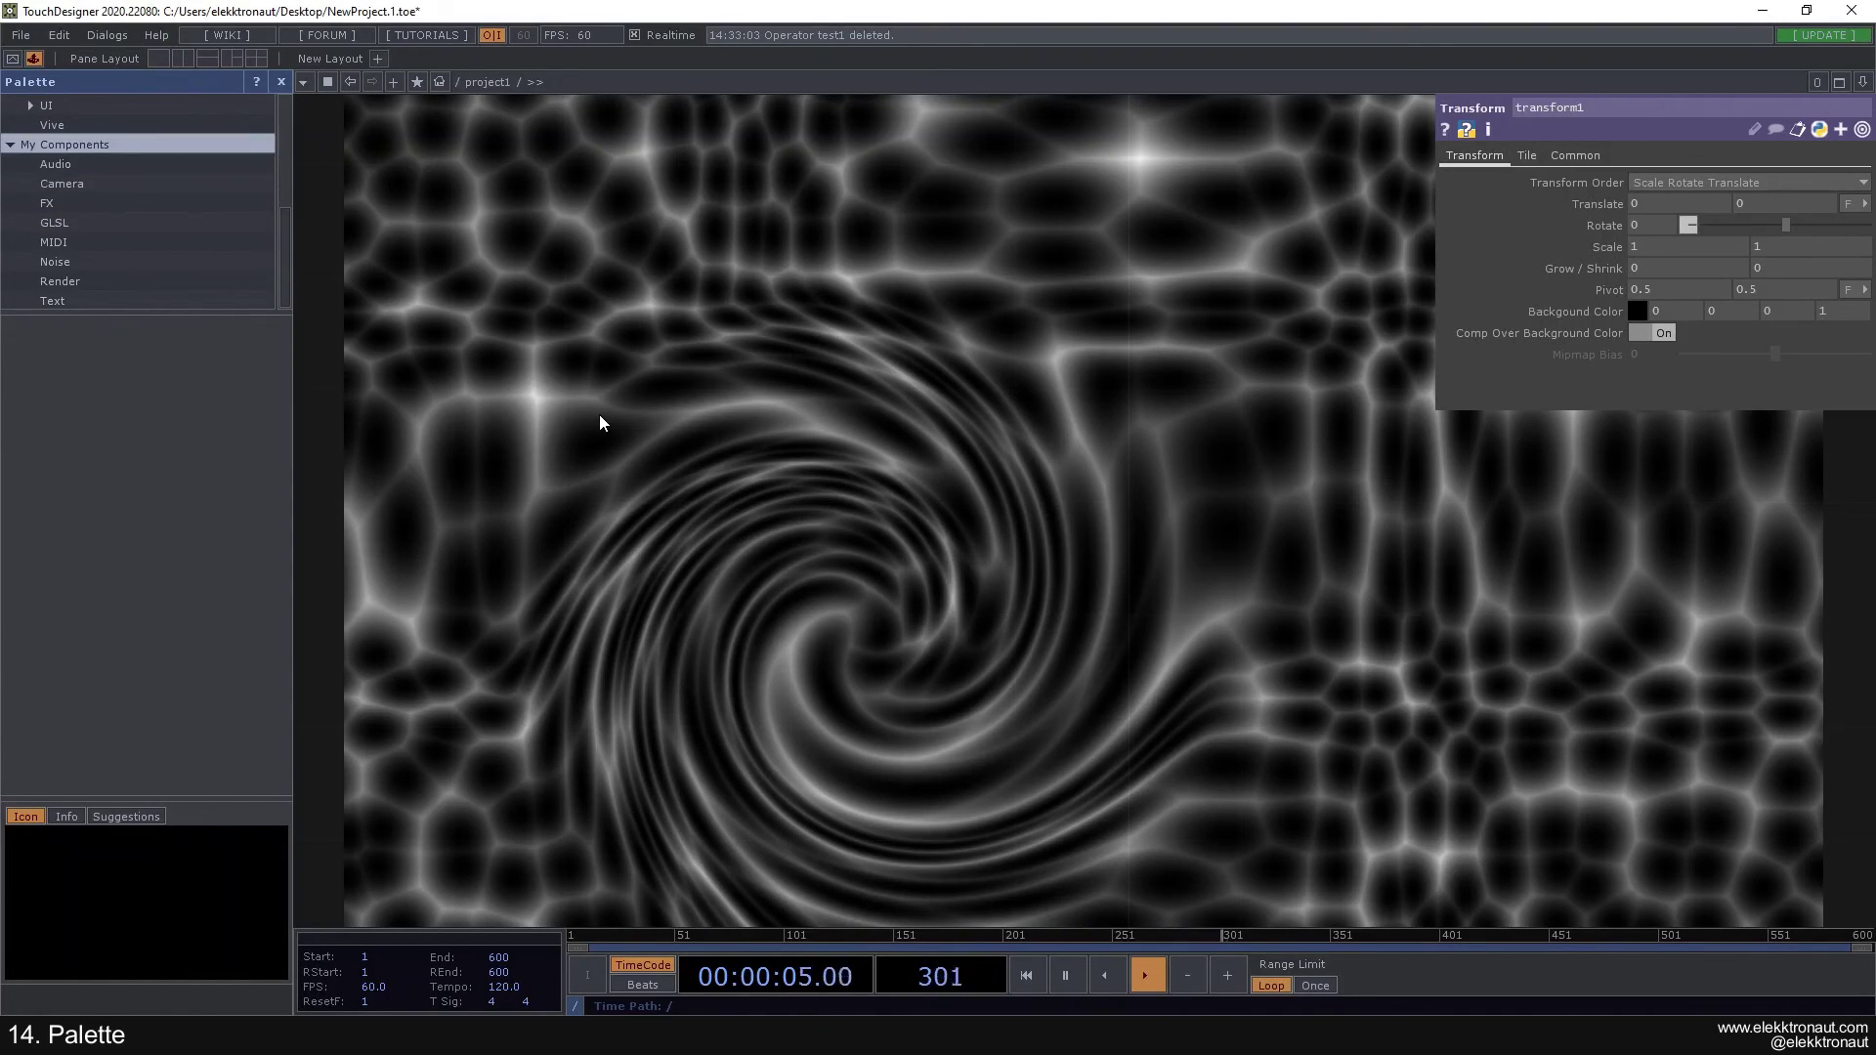
Step: Create a Base COMP below the operator chain in project1 and delete it
key("Tab")
type("ba")
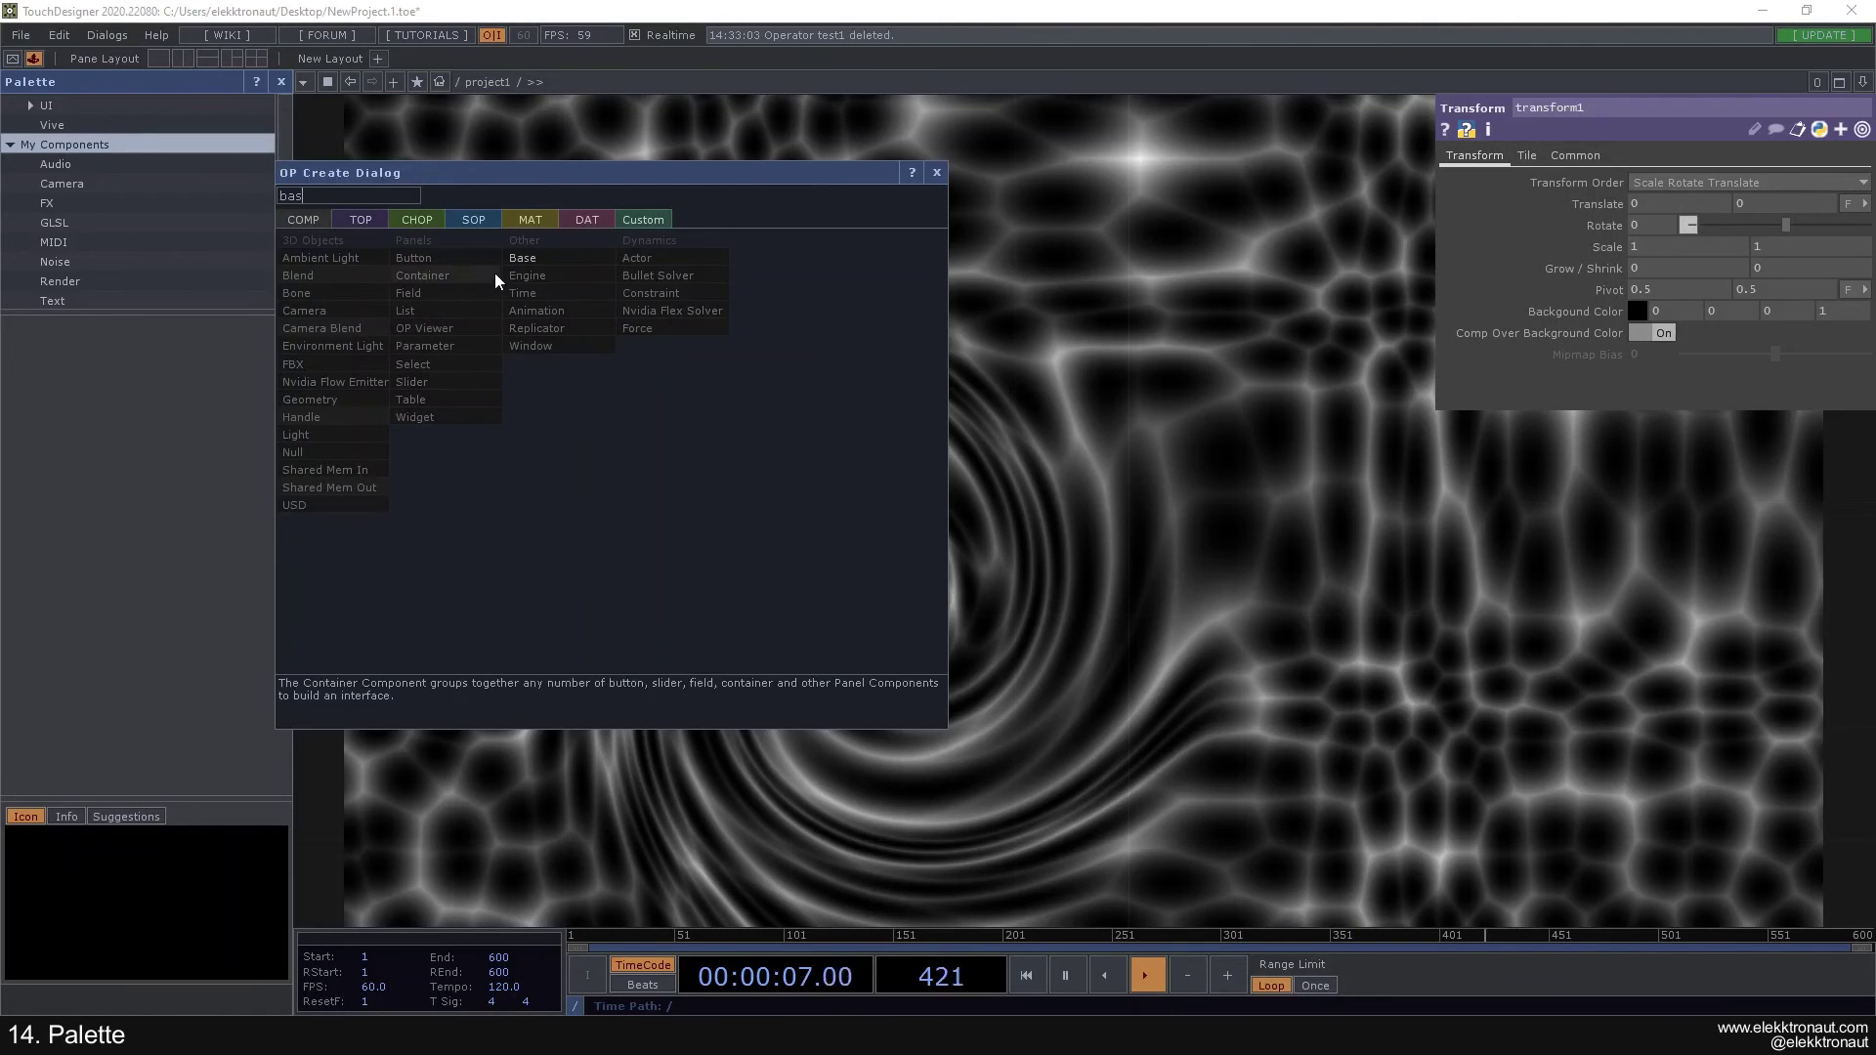
left_click(518, 257)
left_click(622, 430)
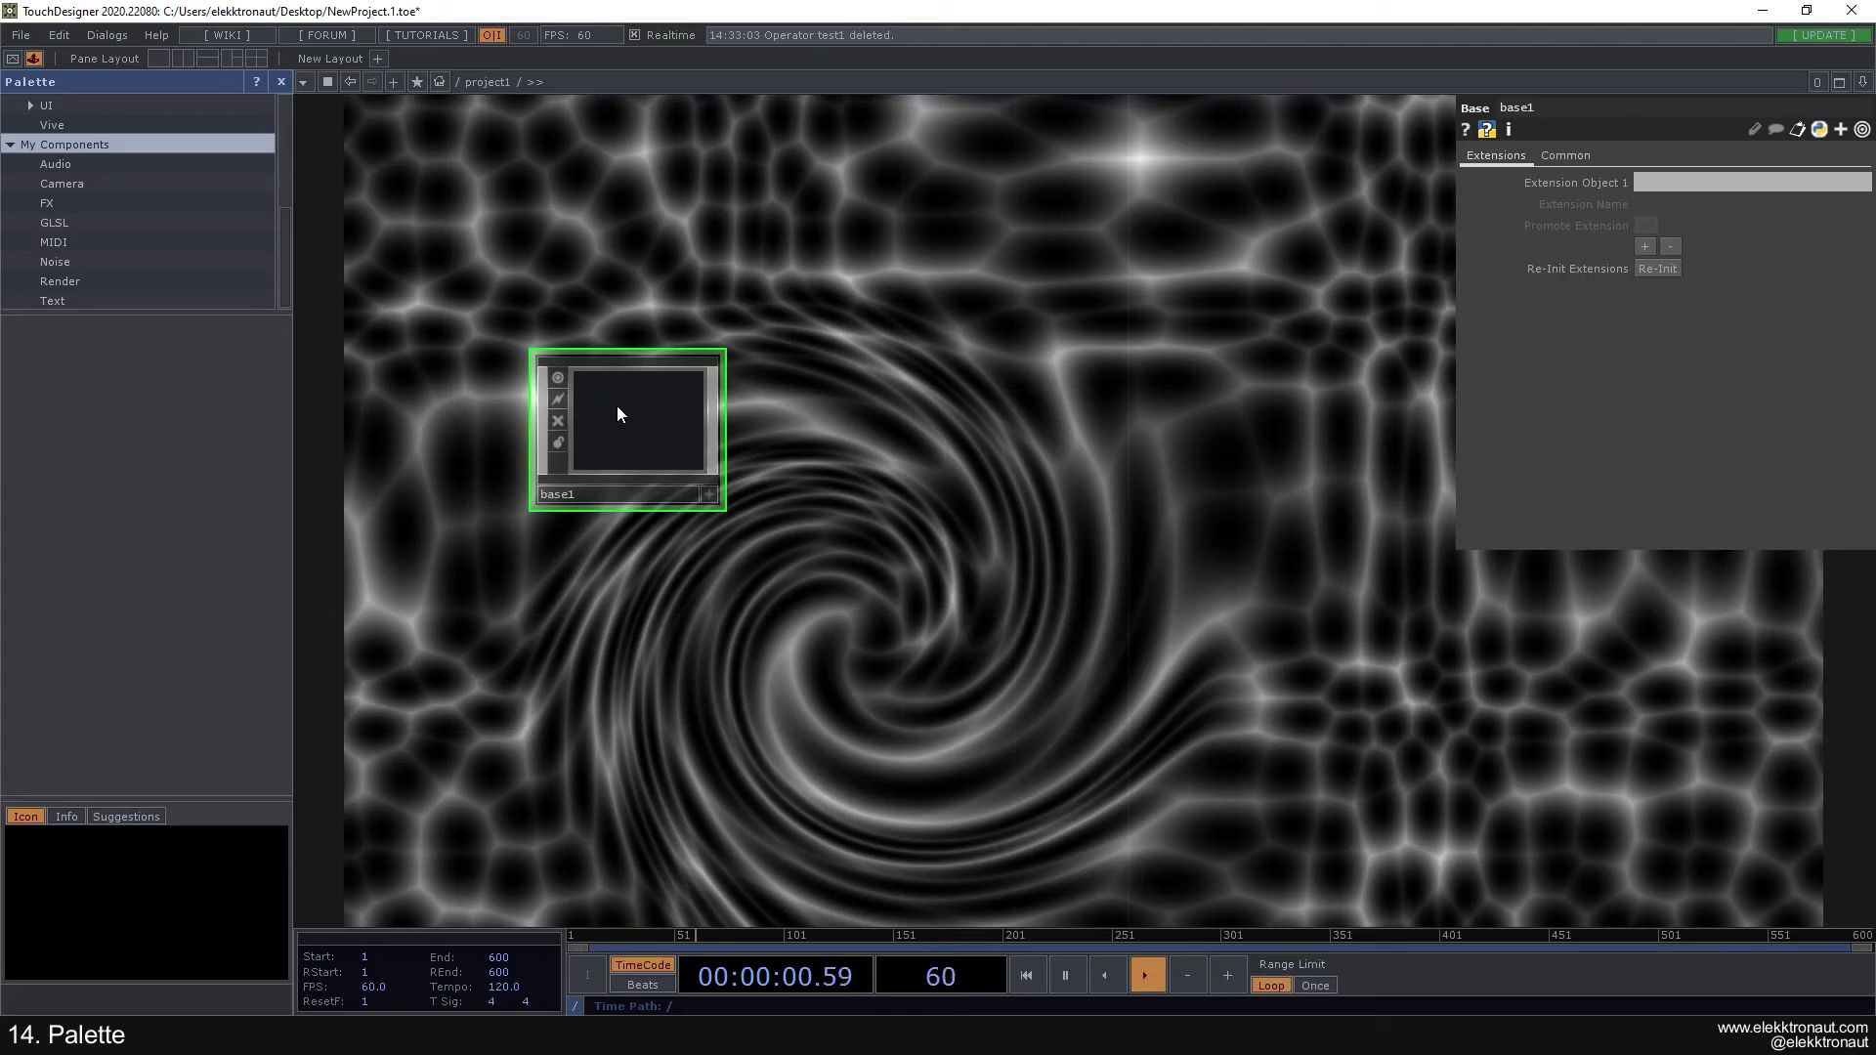
right_click(617, 406)
key("Delete")
Step: Return to the operator chain in project1 and browse the components in the Palette's Tools folder
scroll(664, 420, "down", 4)
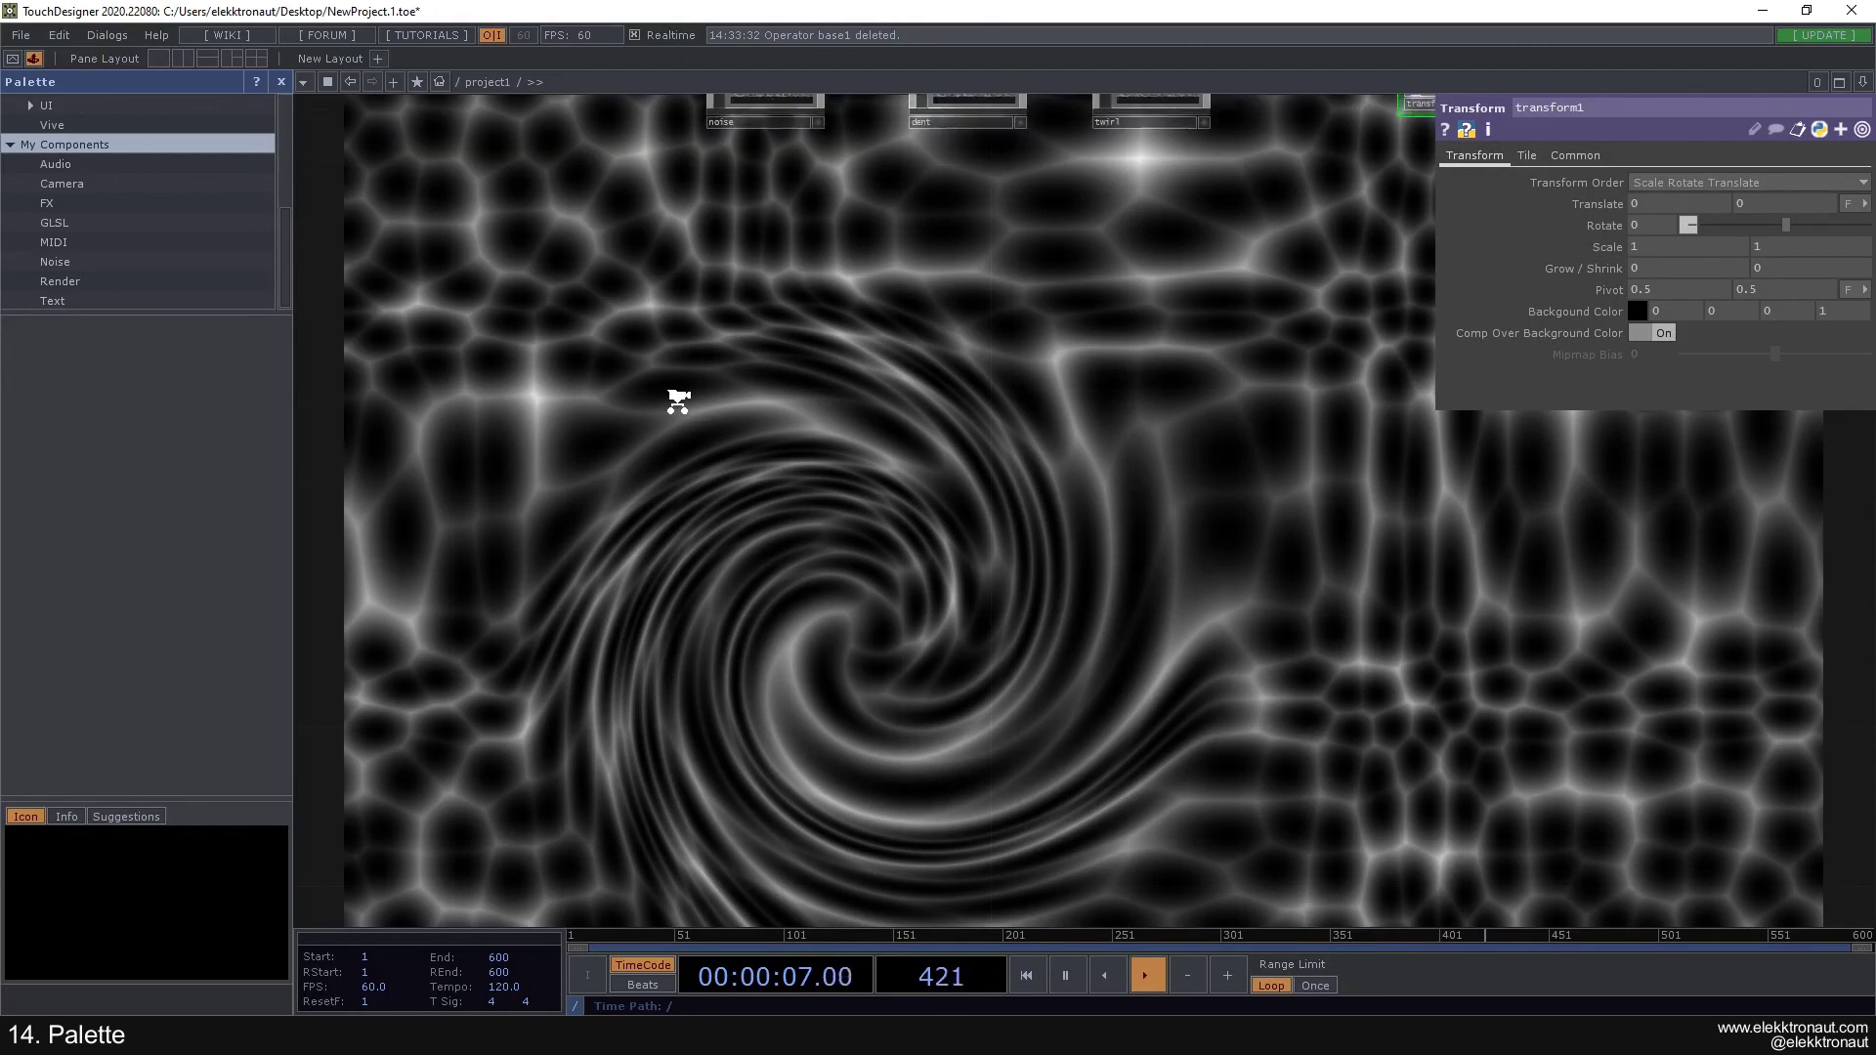
left_click_drag(535, 530, 391, 709)
scroll(494, 607, "down", 4)
left_click_drag(528, 622, 690, 503)
scroll(690, 507, "up", 3)
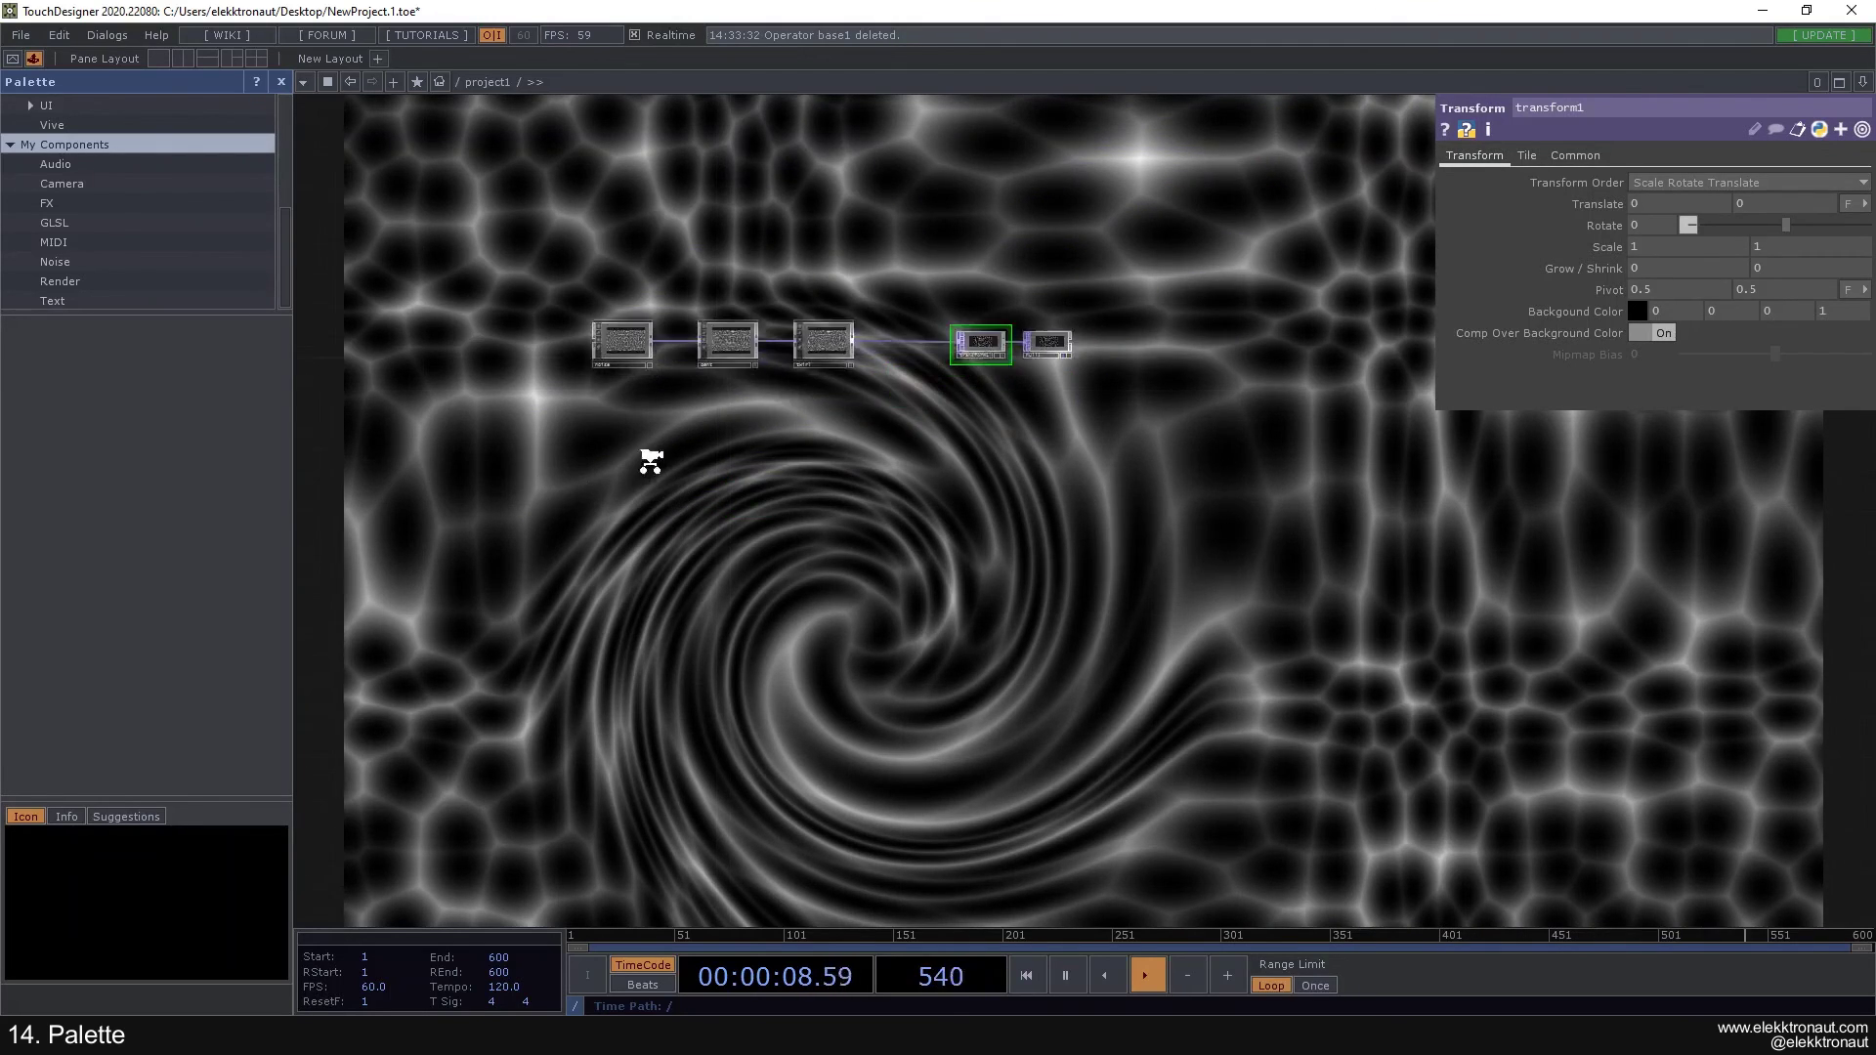
left_click_drag(287, 290, 282, 206)
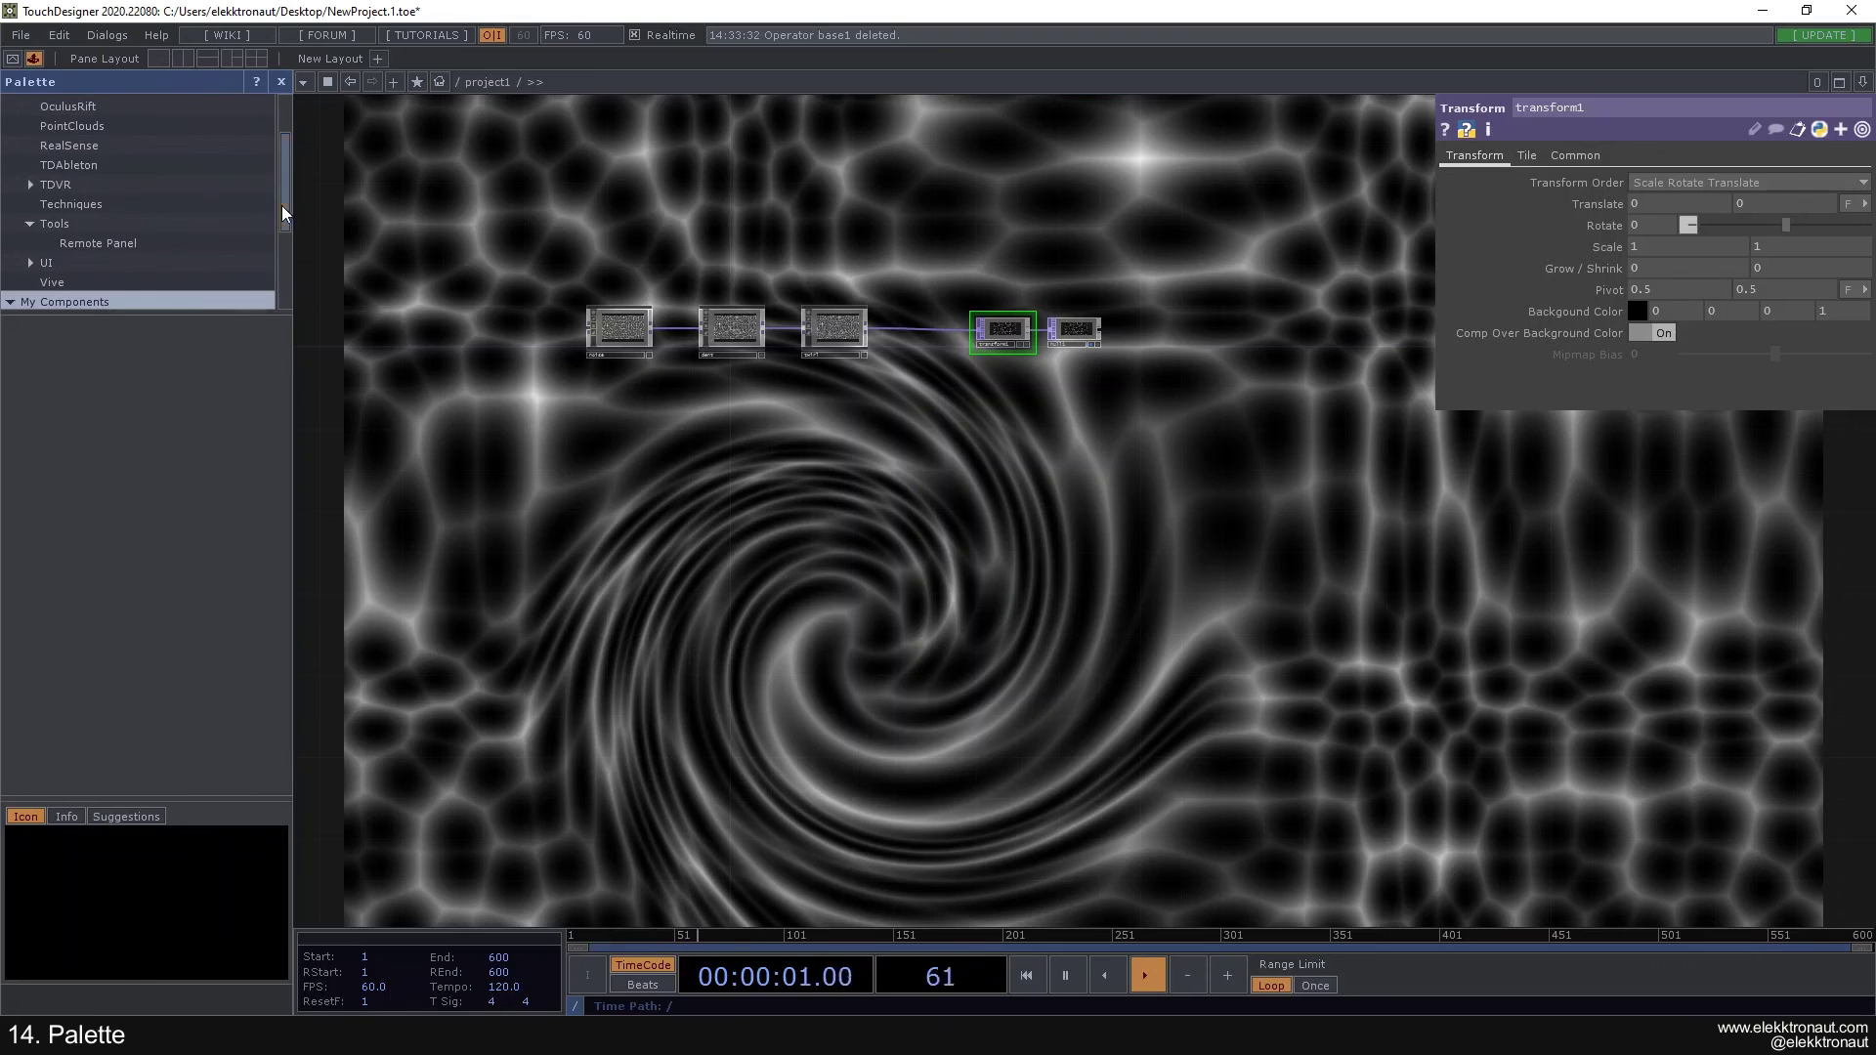
left_click(132, 226)
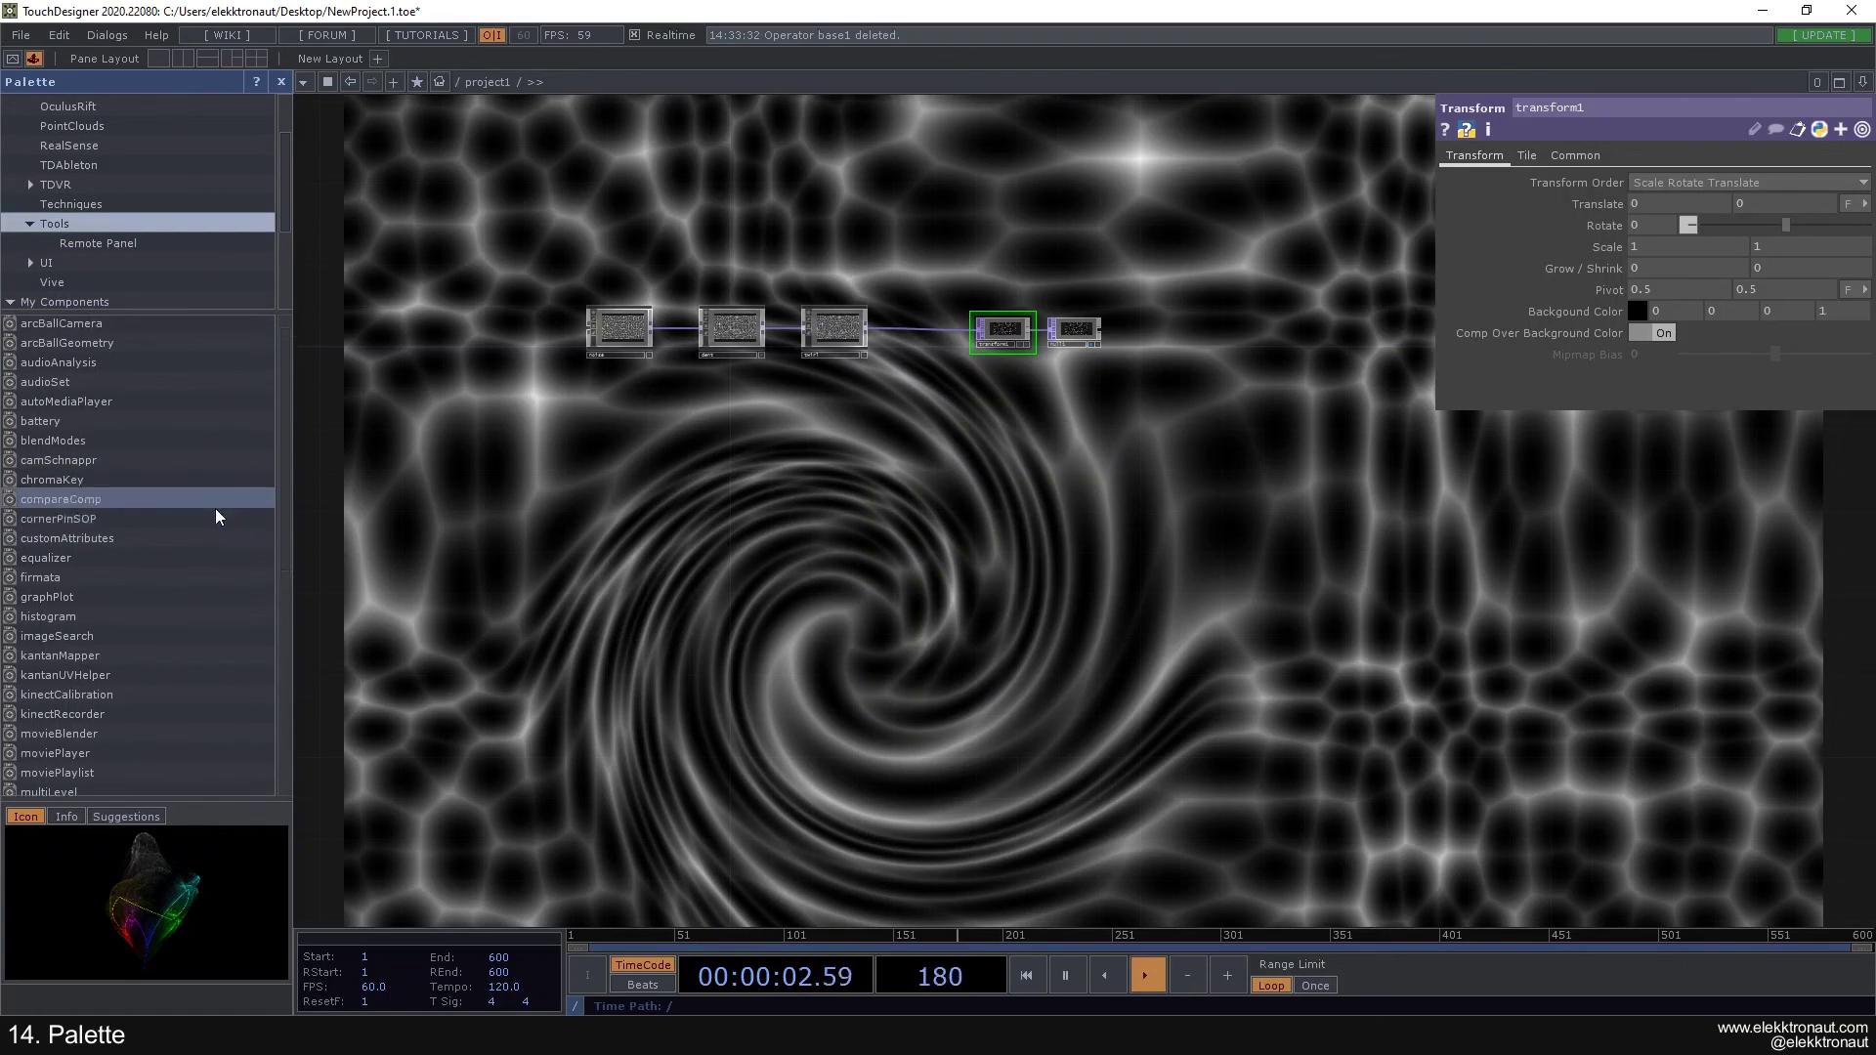
scroll(214, 509, "up", 2)
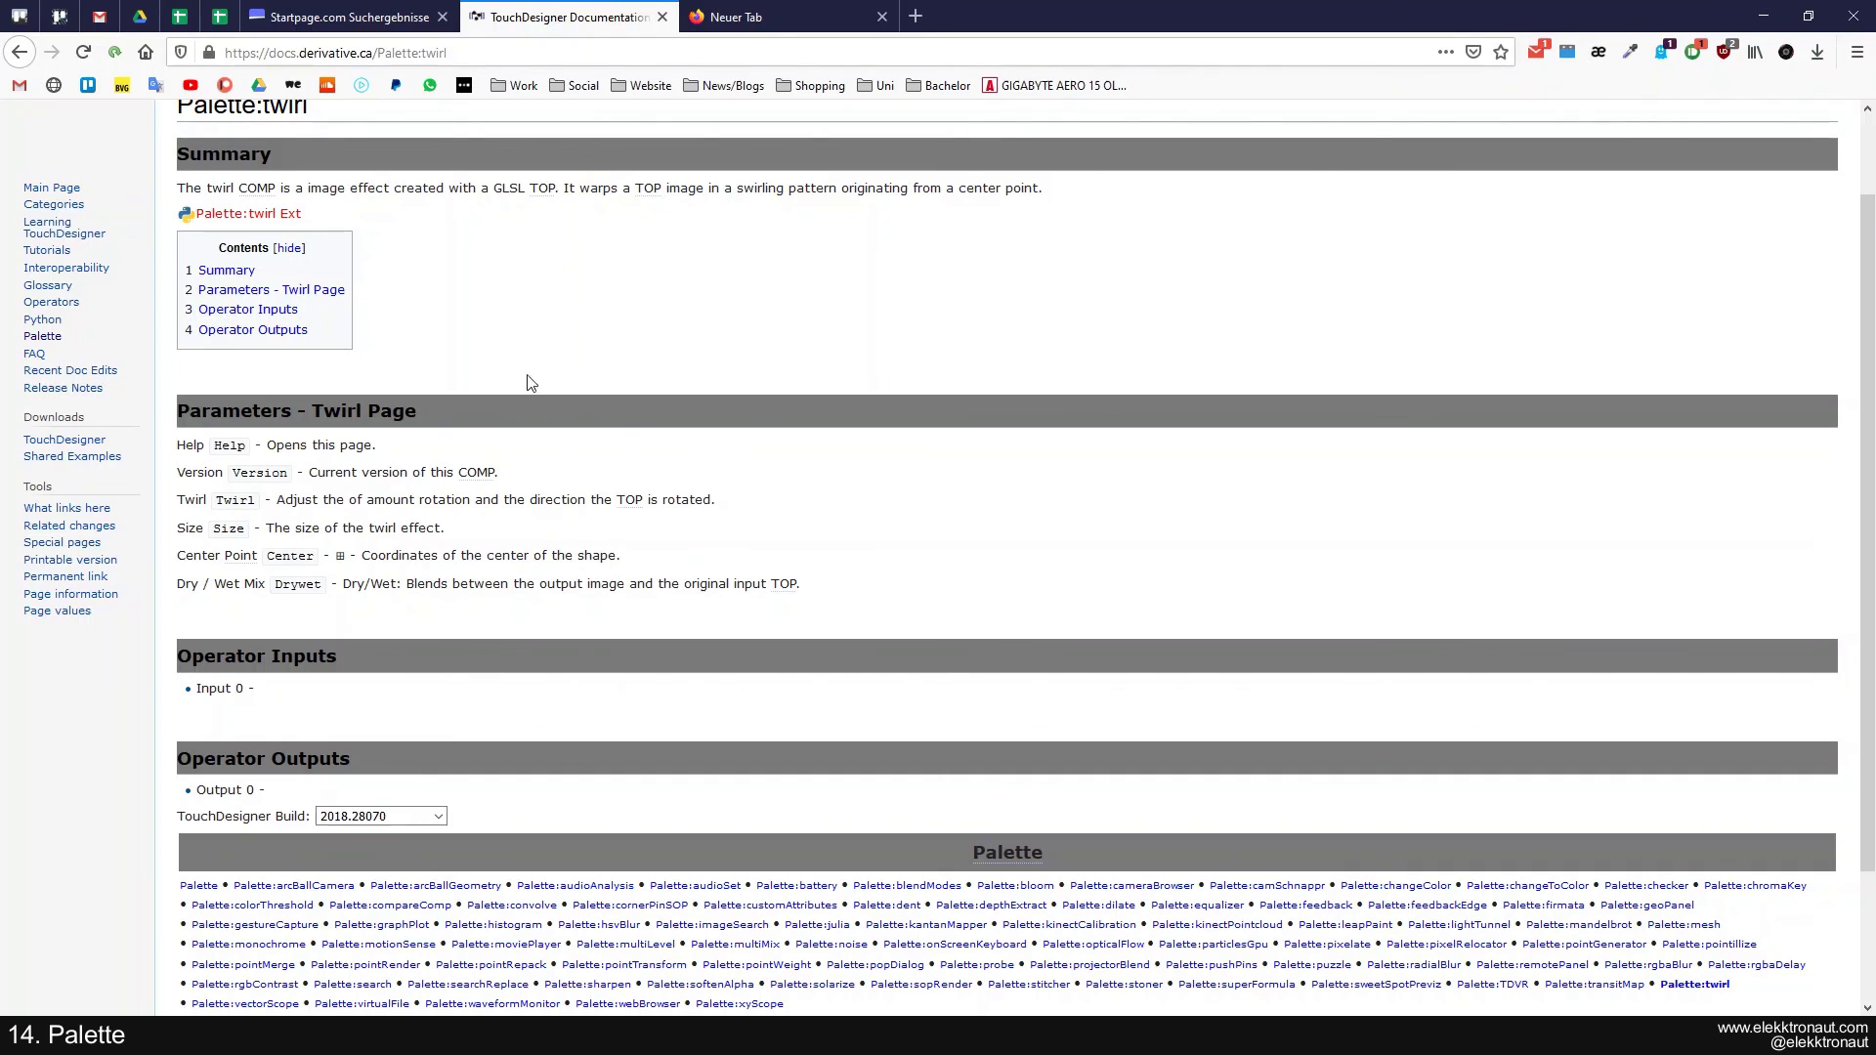
Step: View the twirl documentation page in the web browser and preview the camSchnappr component in the Palette's Tools folder
scroll(528, 382, "up", 2)
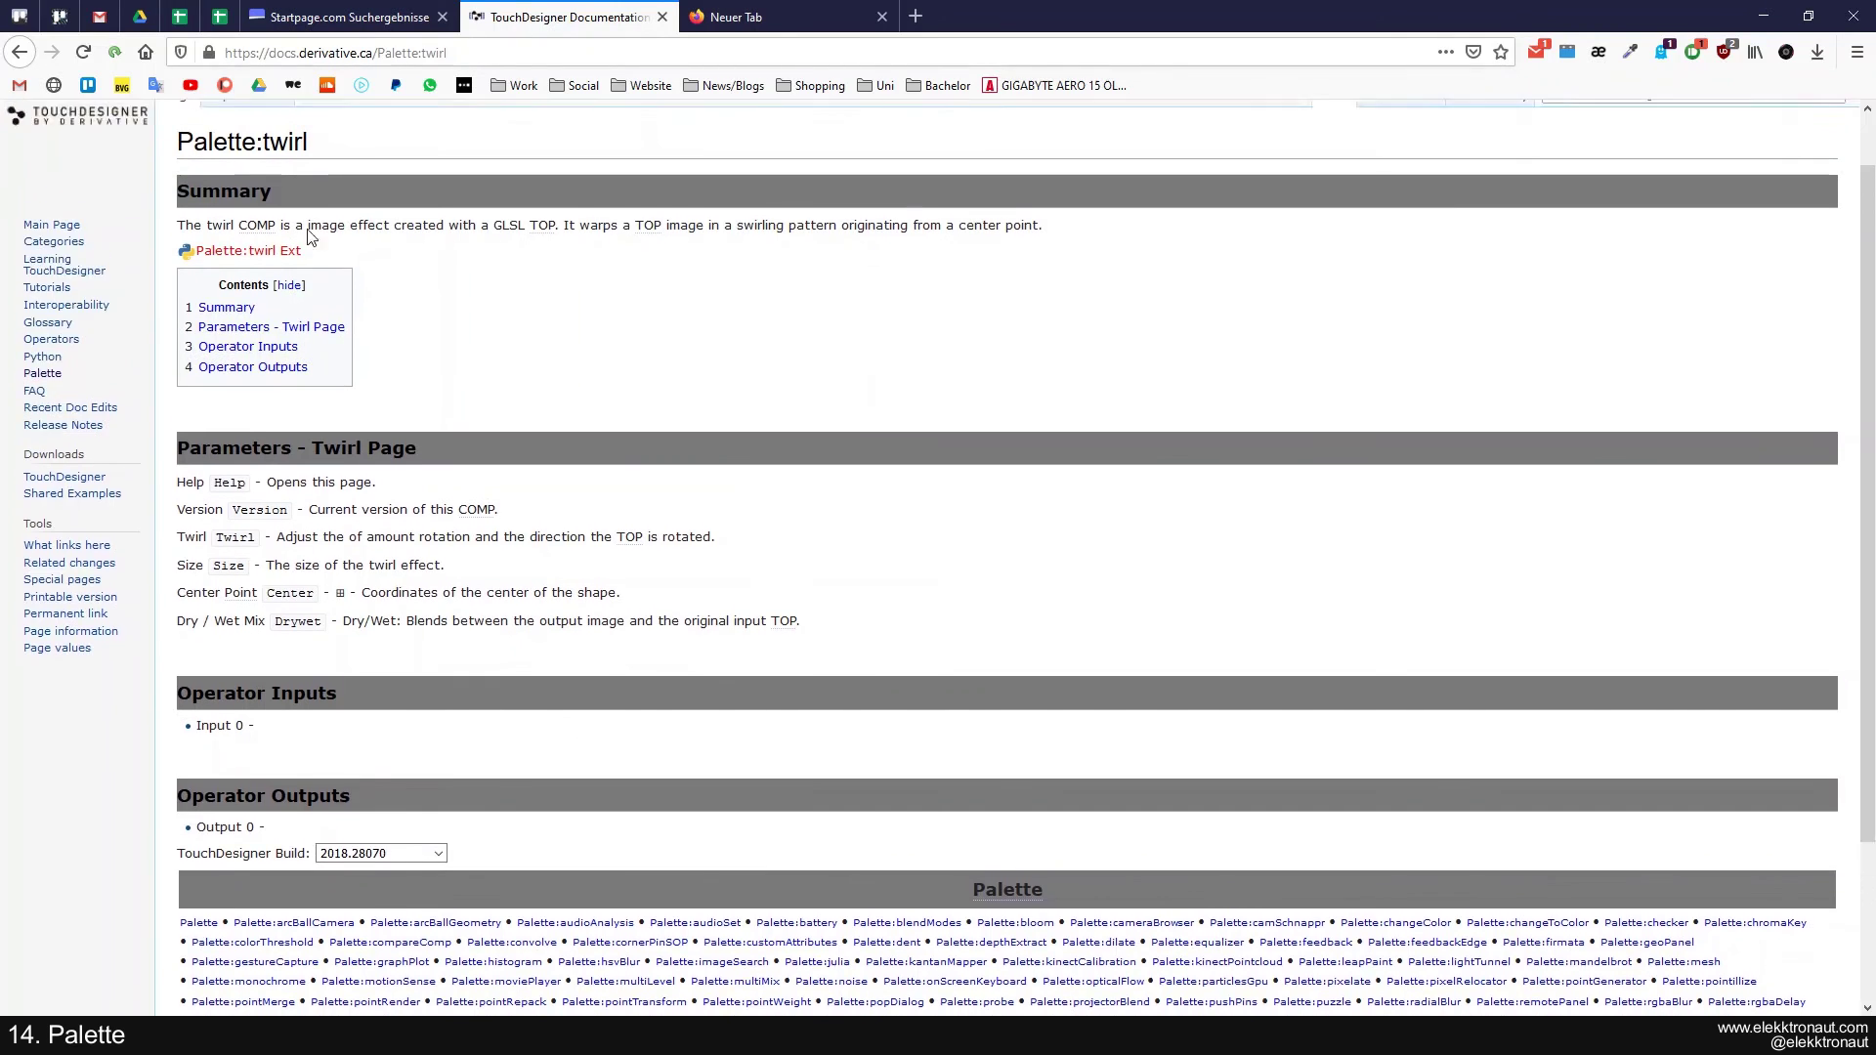
key("alt+Left")
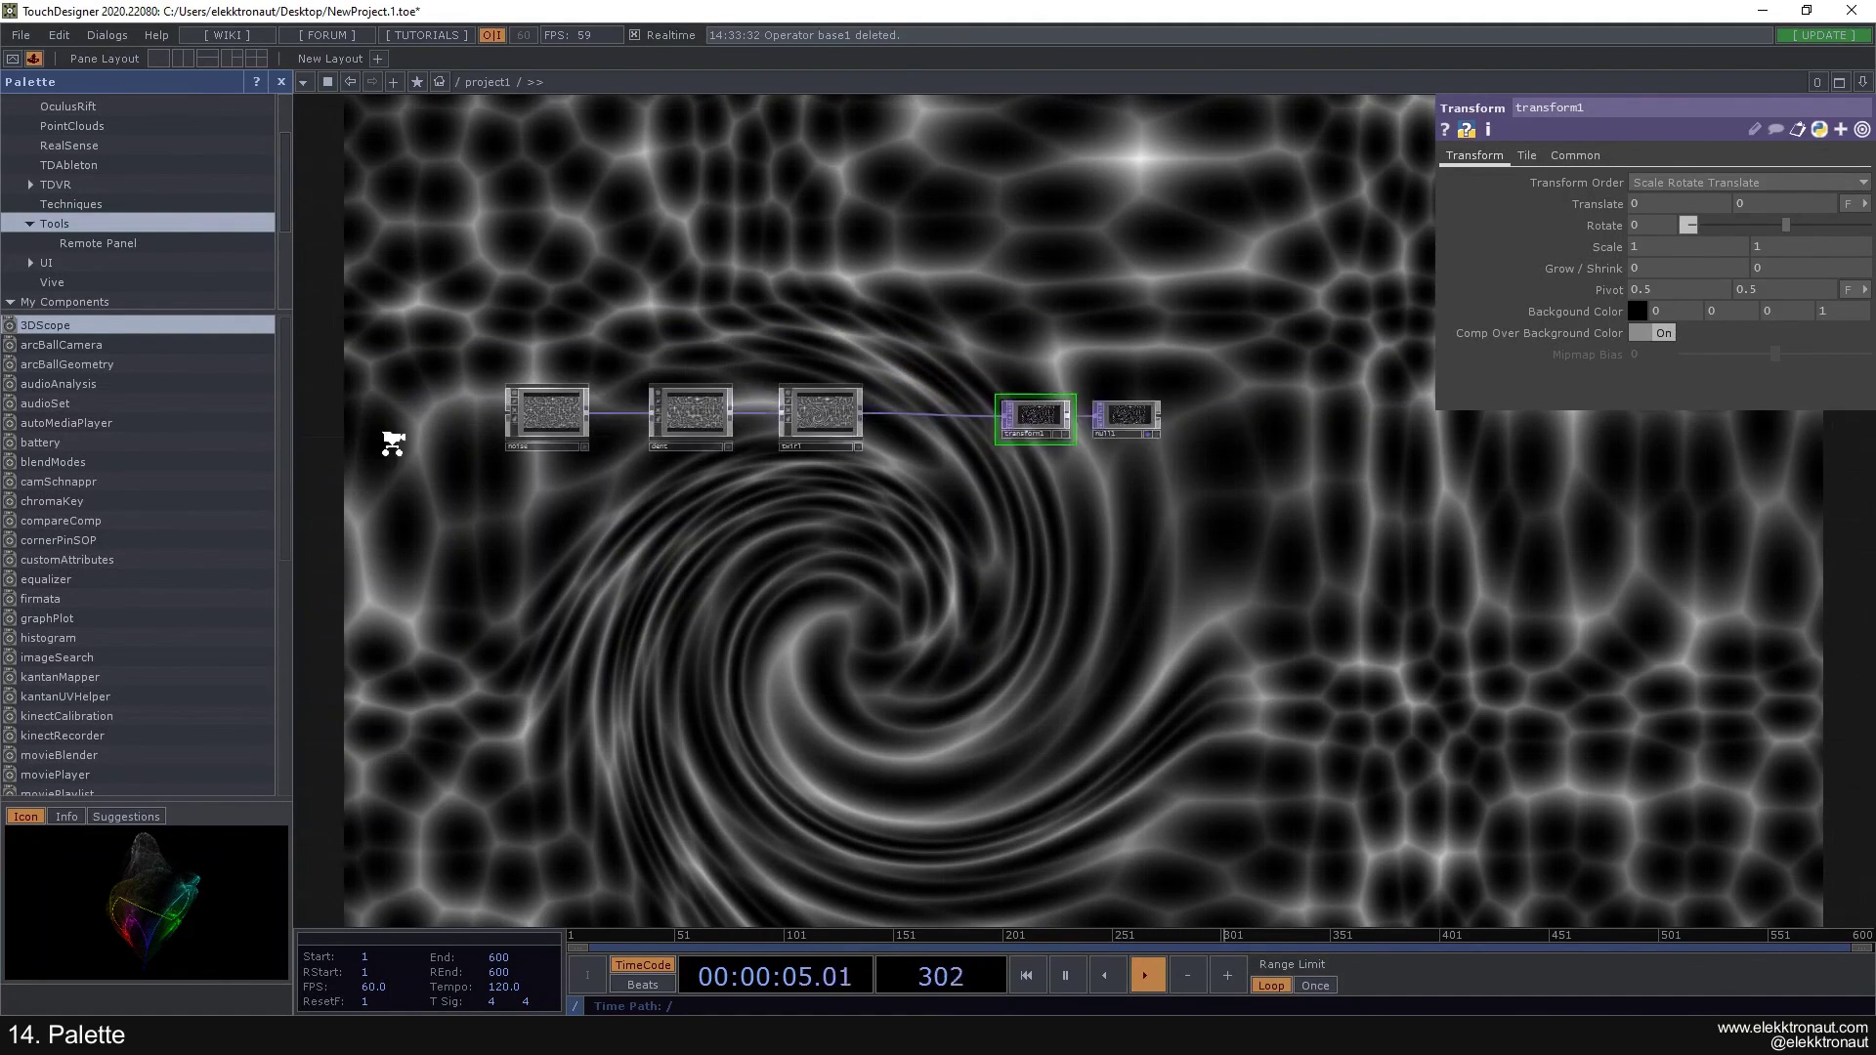
left_click(90, 480)
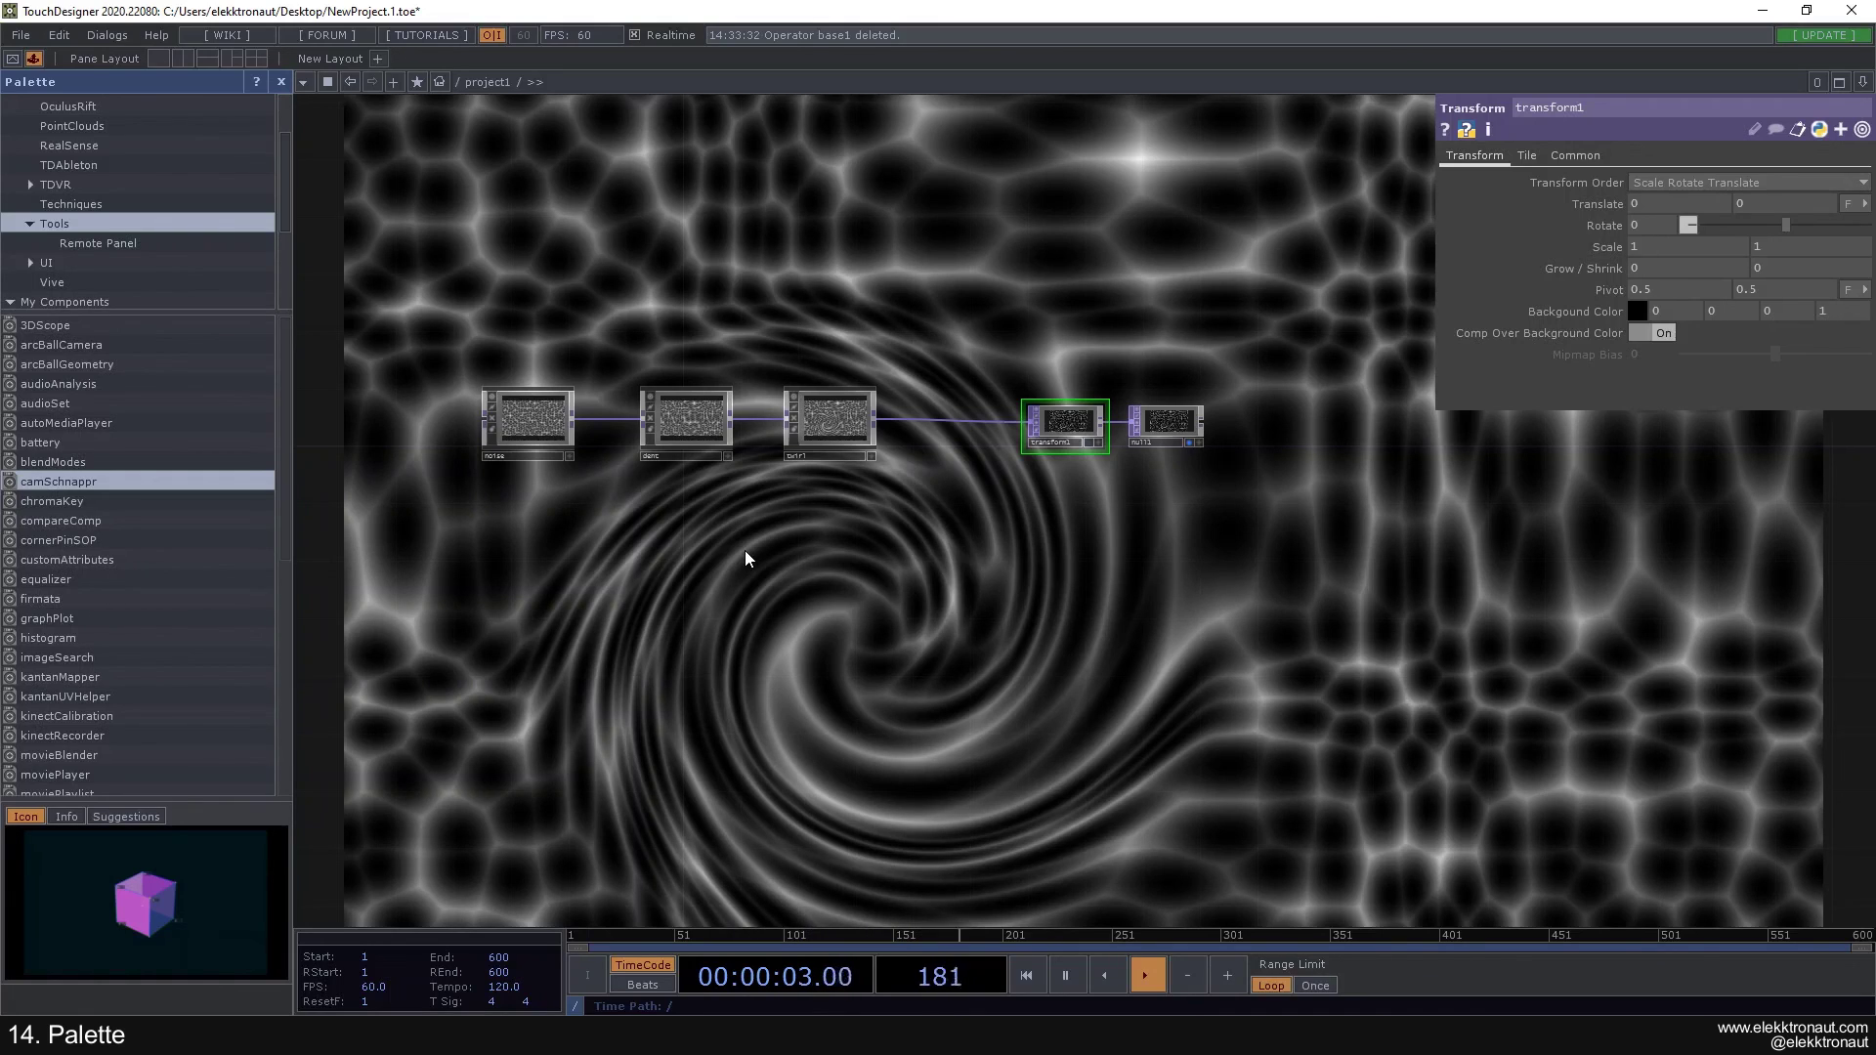
left_click_drag(781, 305, 748, 360)
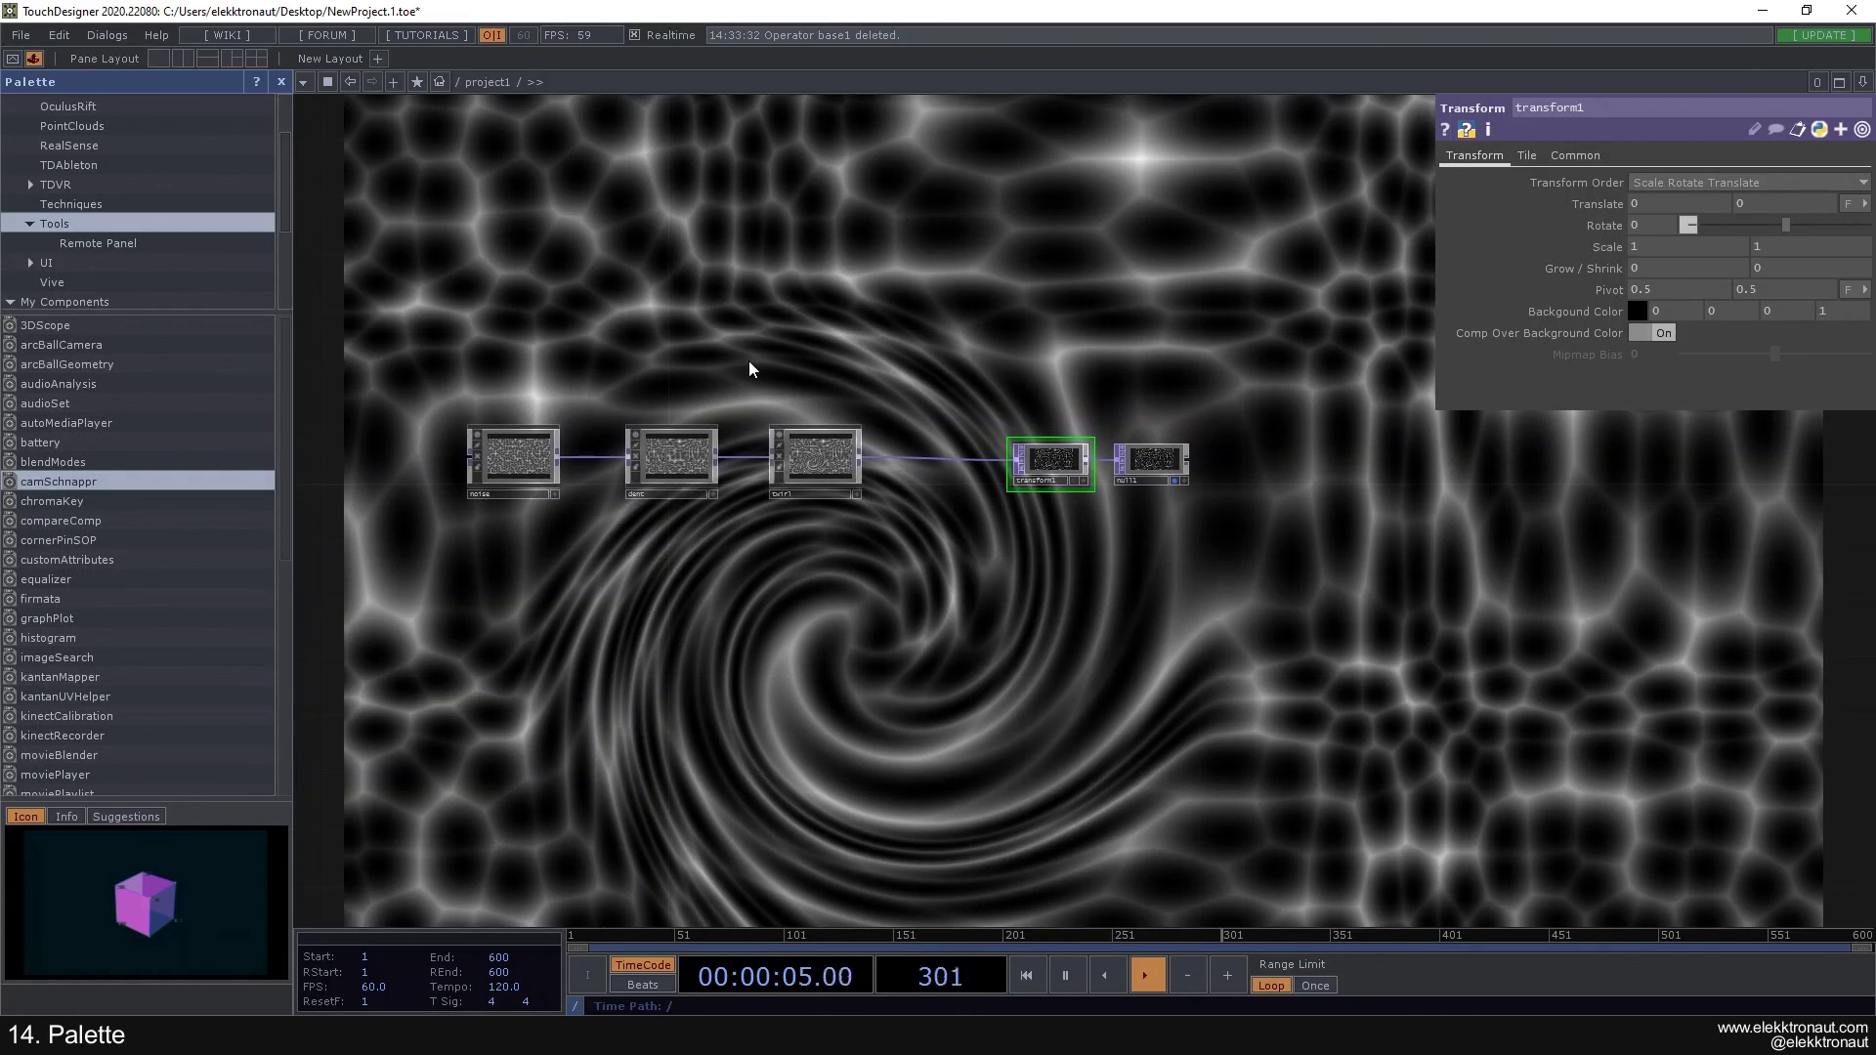